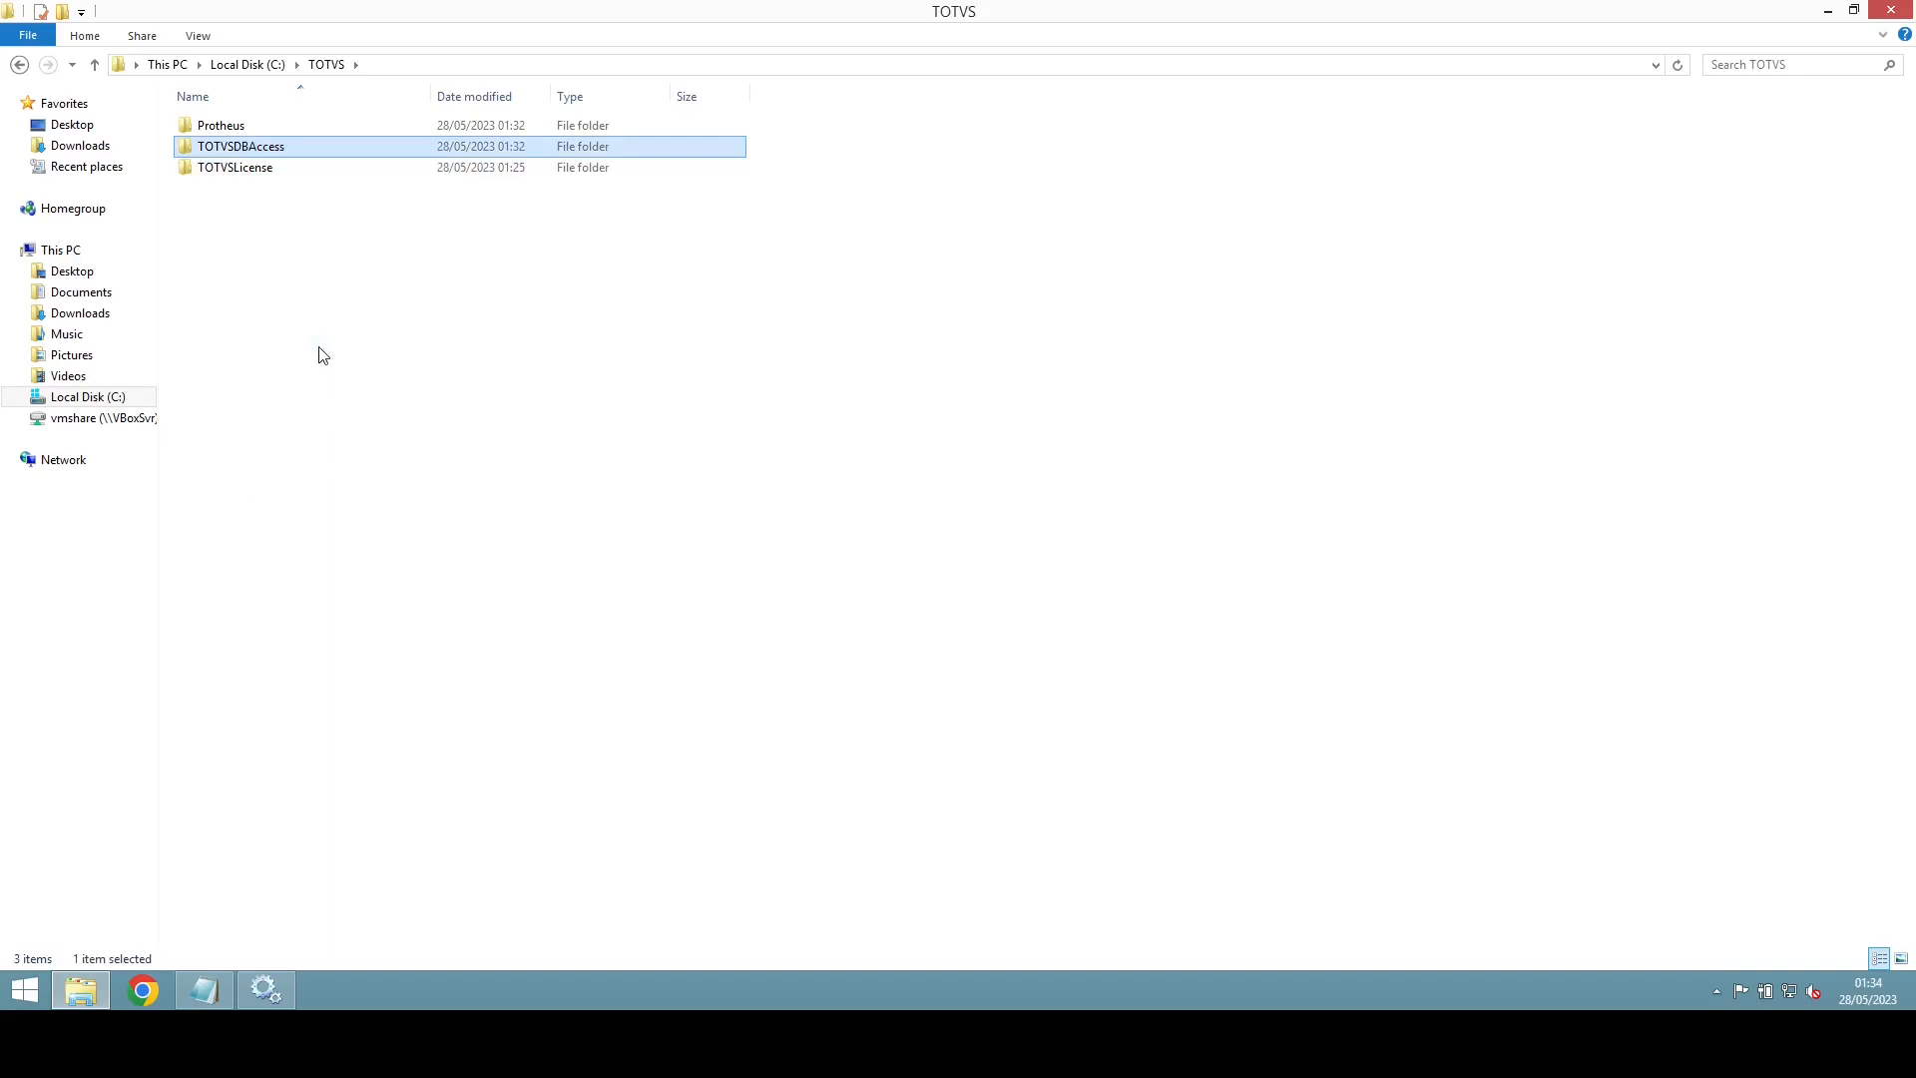
Step: Browse to C:\TOTVS\TOTVSDBAccess\windows and open the dbaccess configuration file in Notepad
left_click(324, 358)
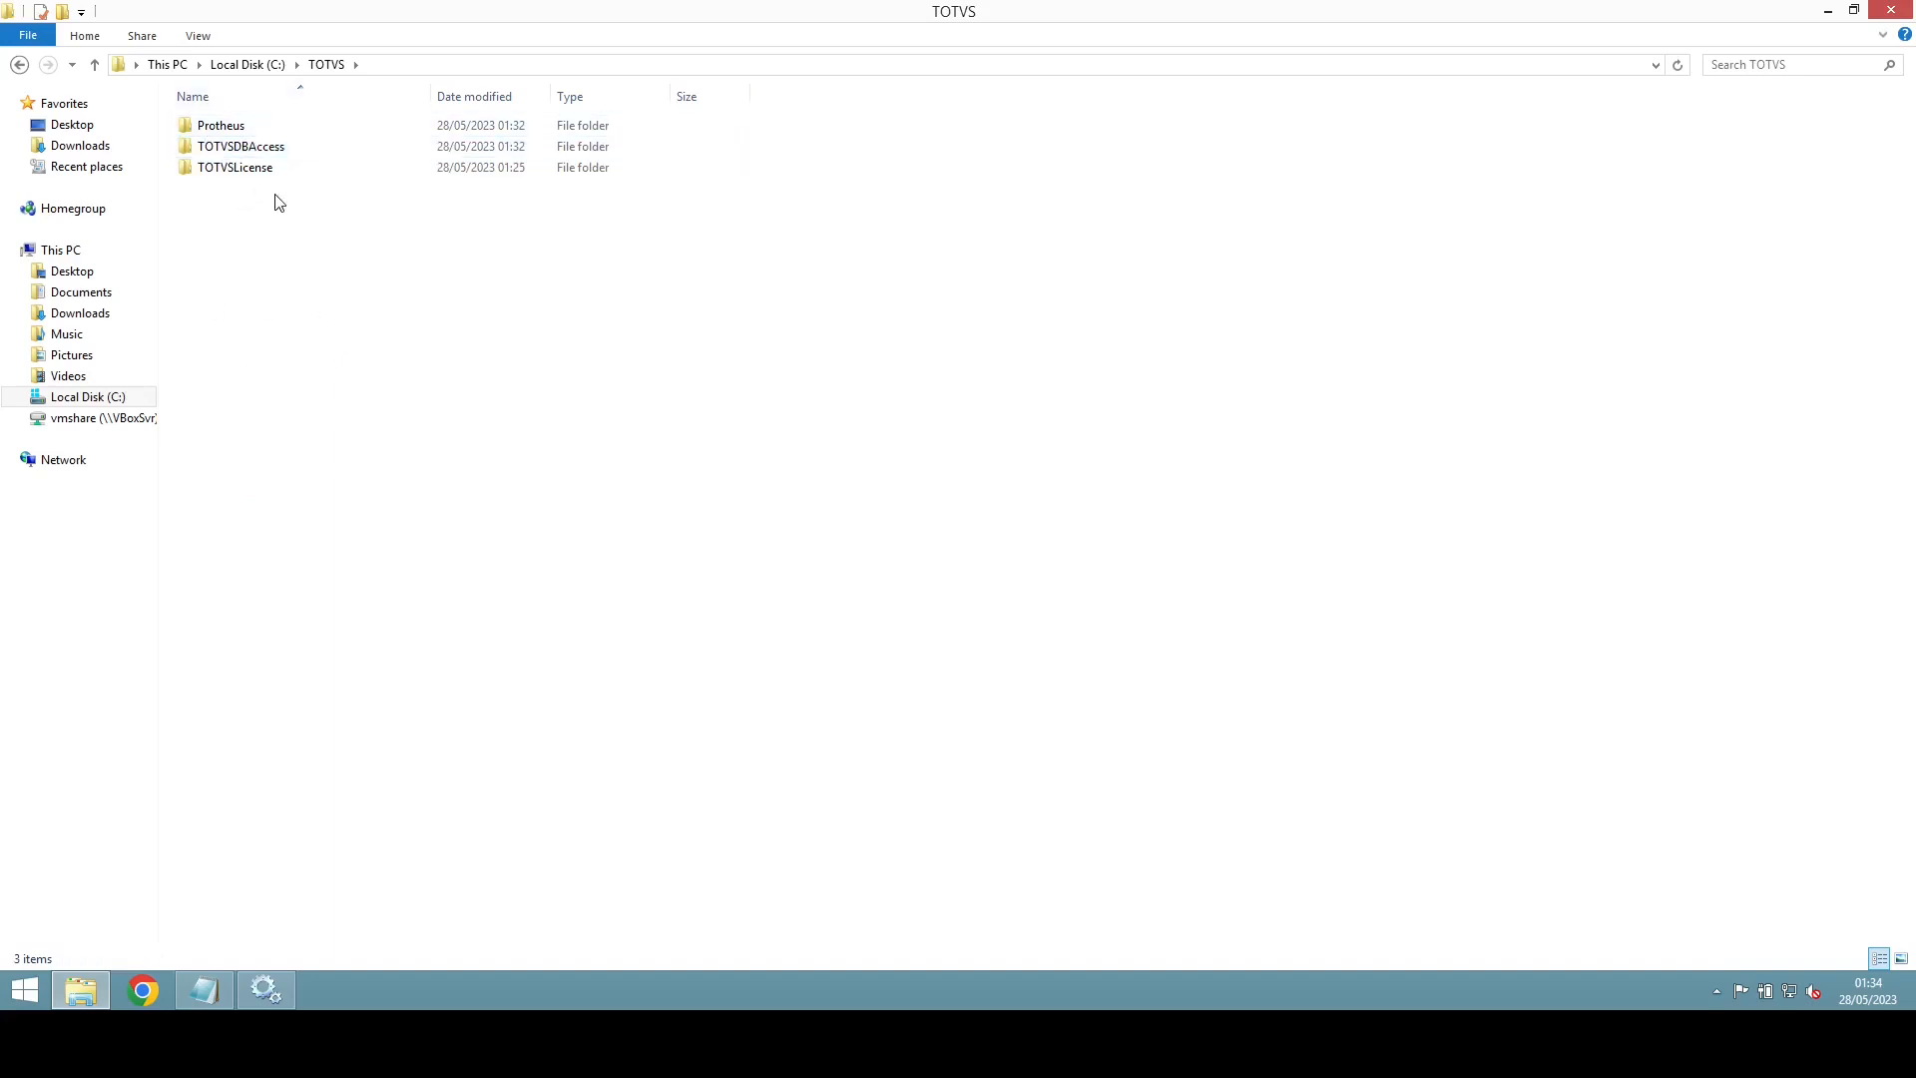
double_click(245, 149)
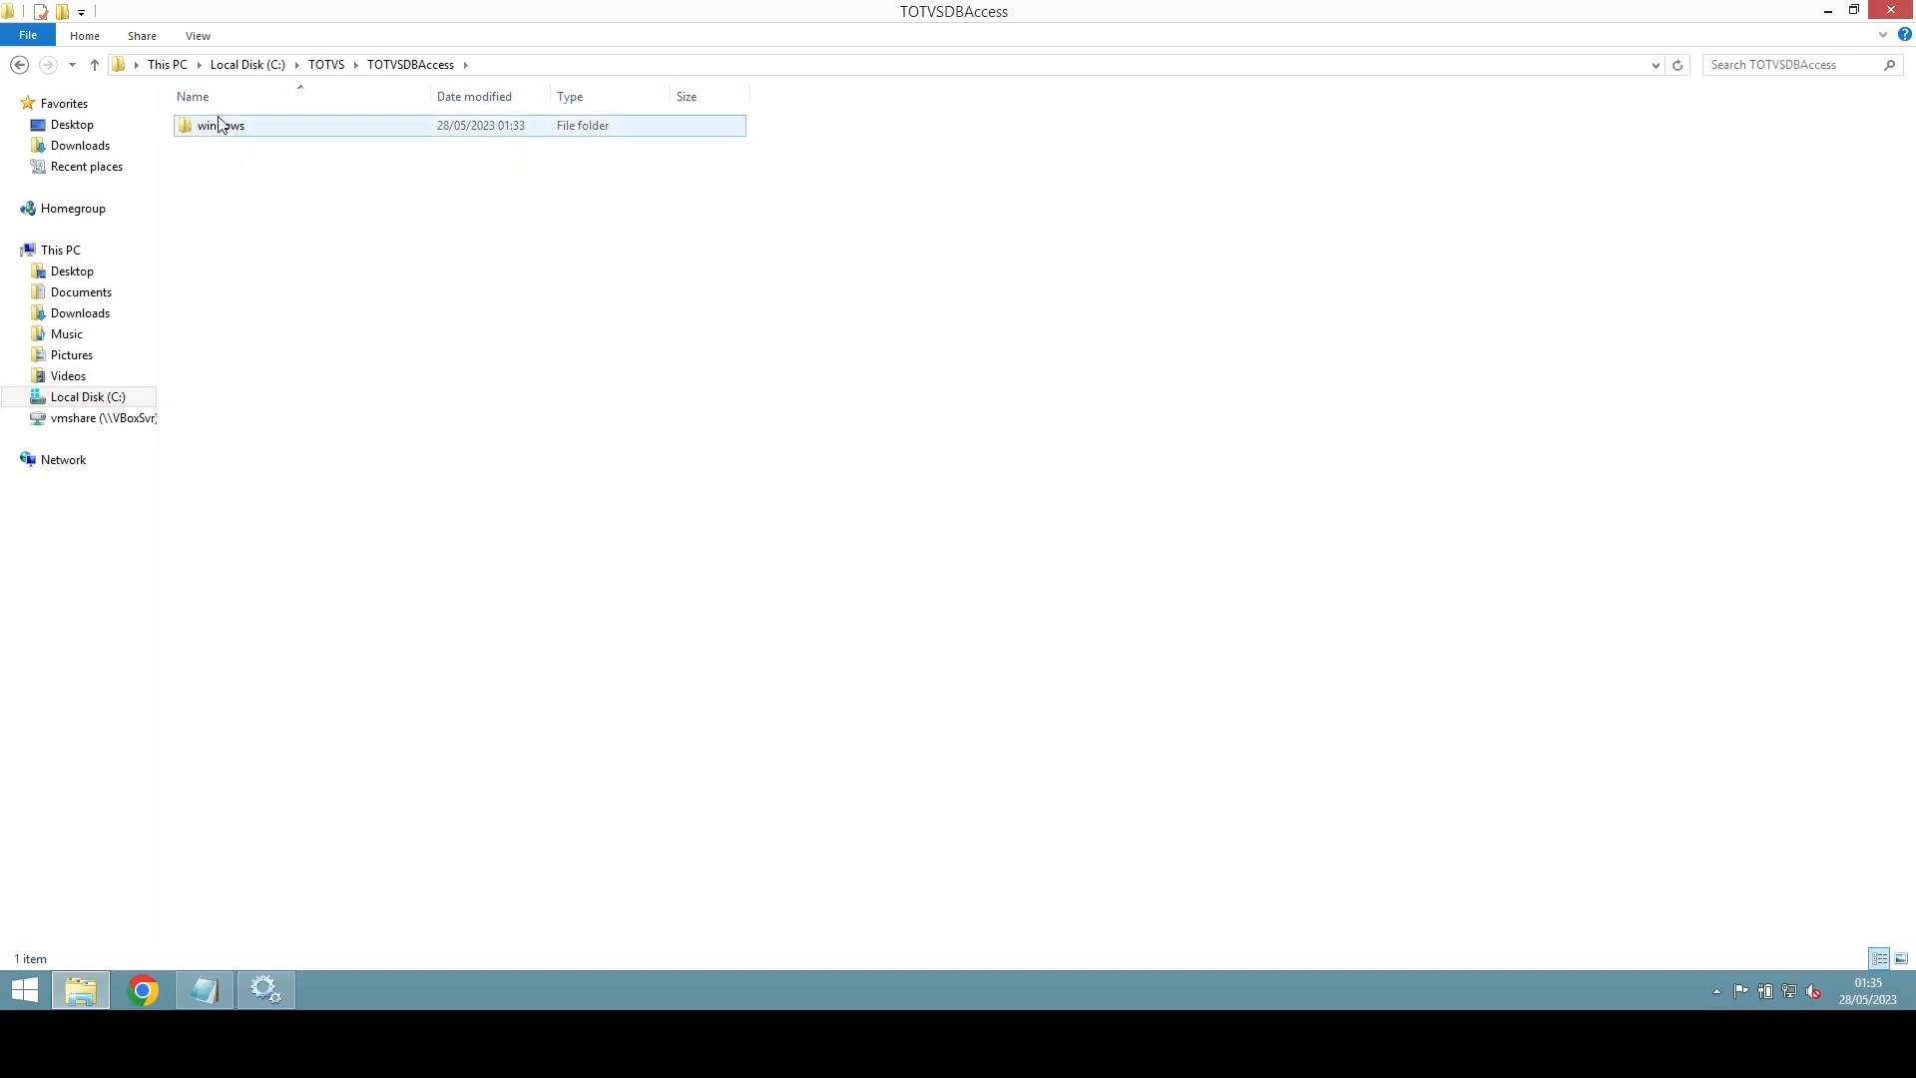
double_click(232, 135)
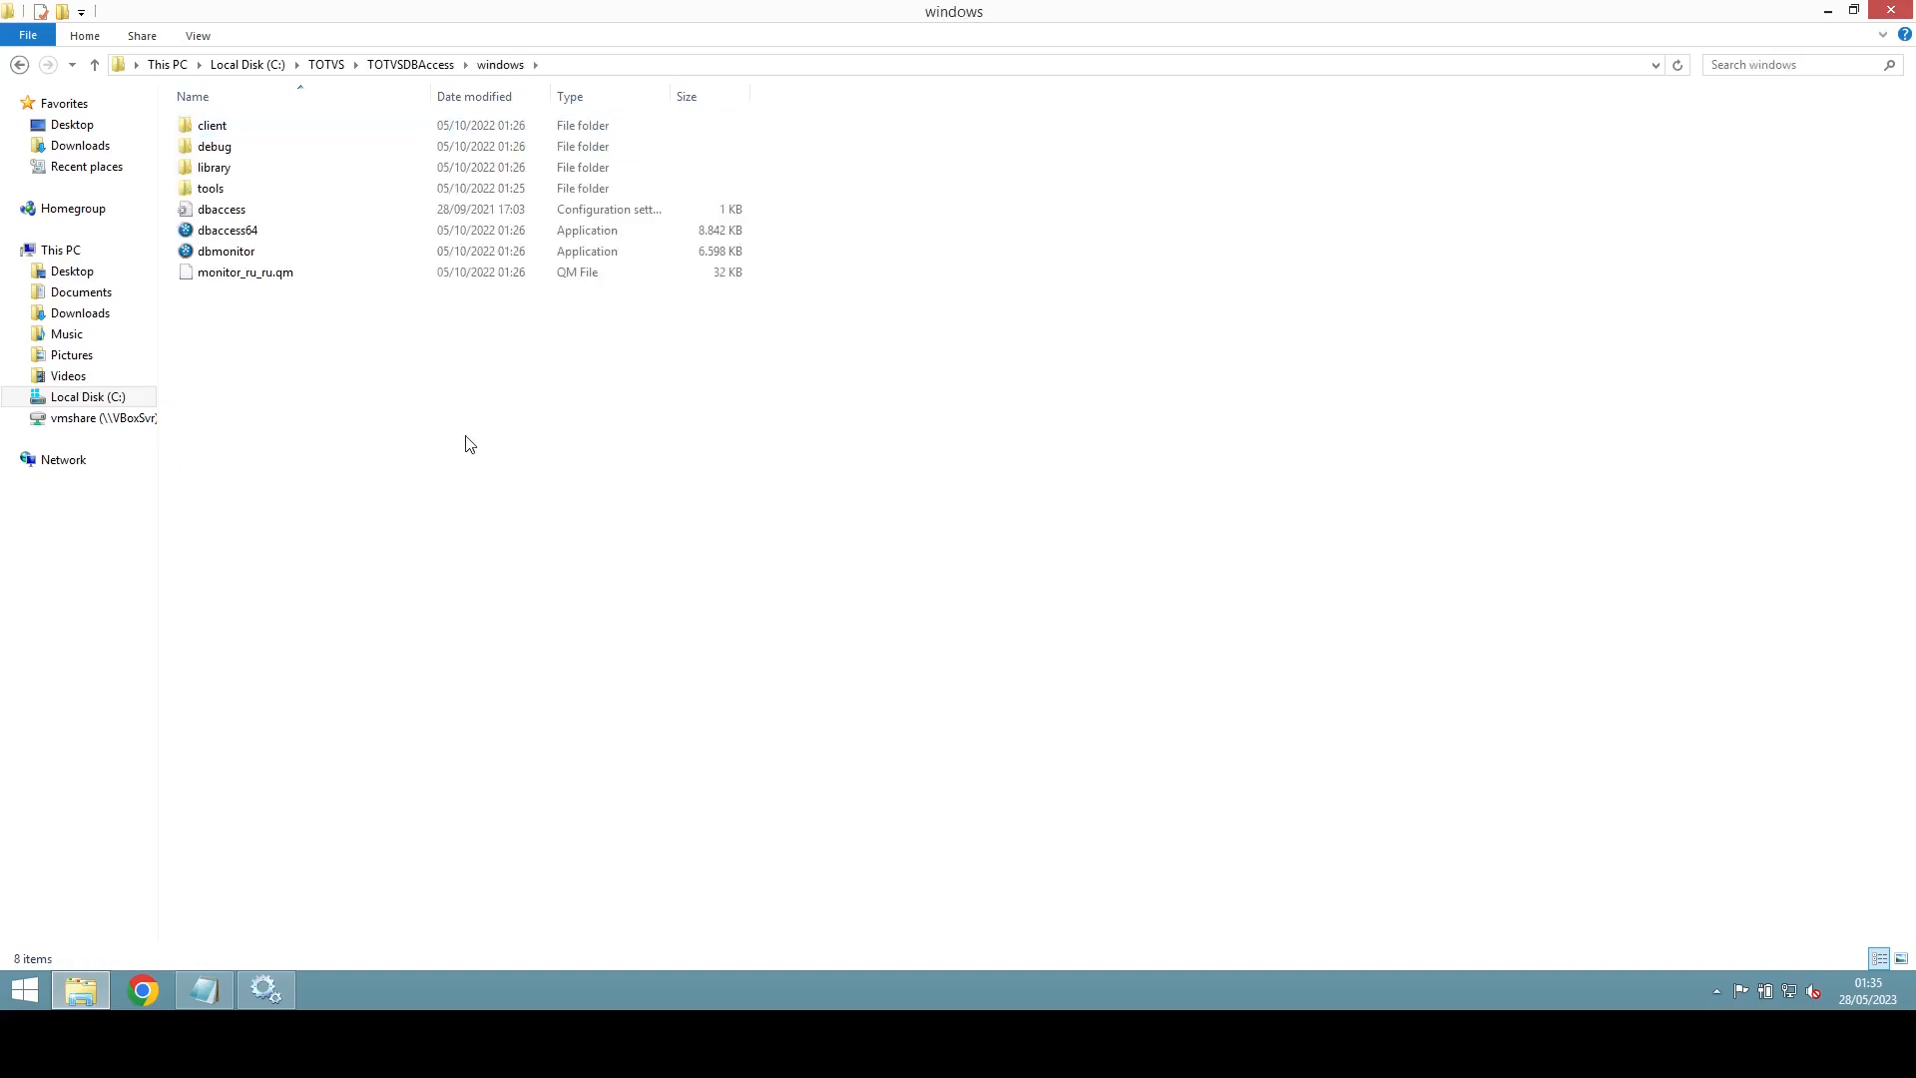
left_click(235, 216)
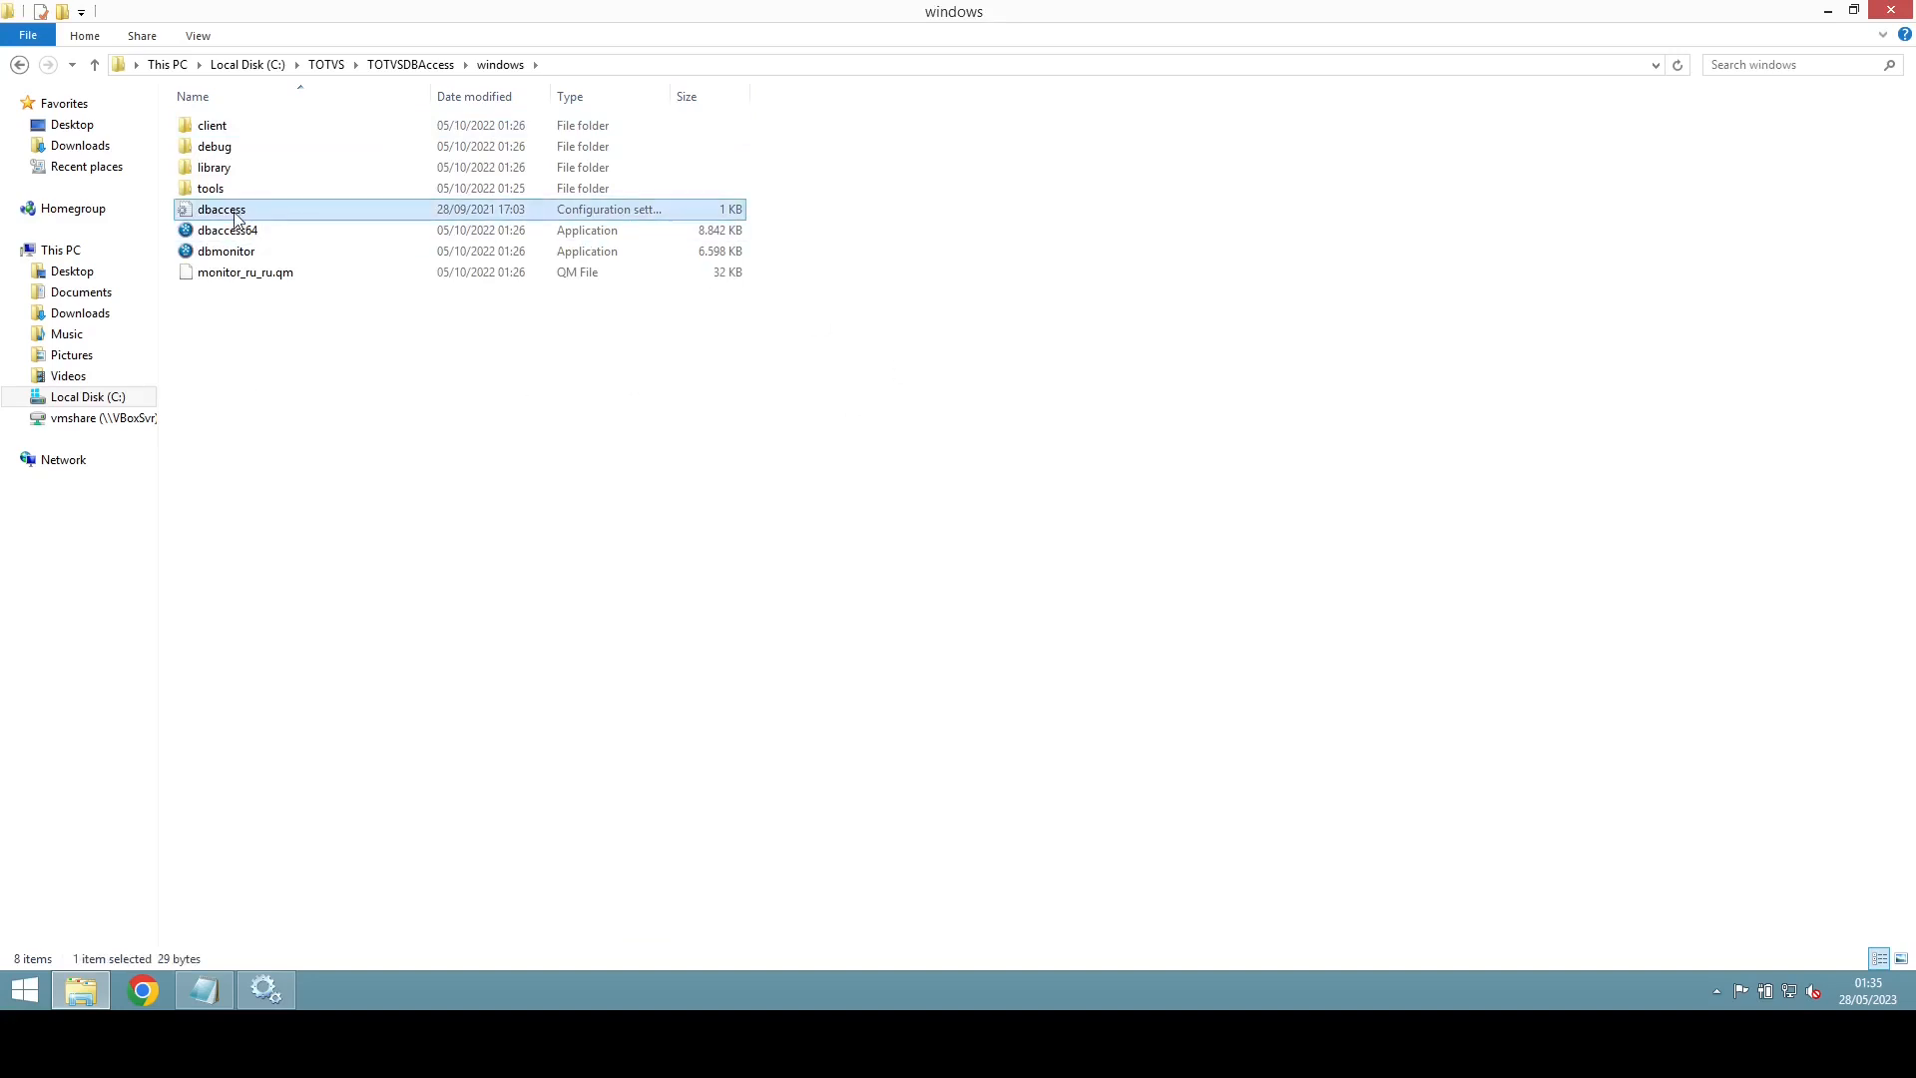
double_click(238, 218)
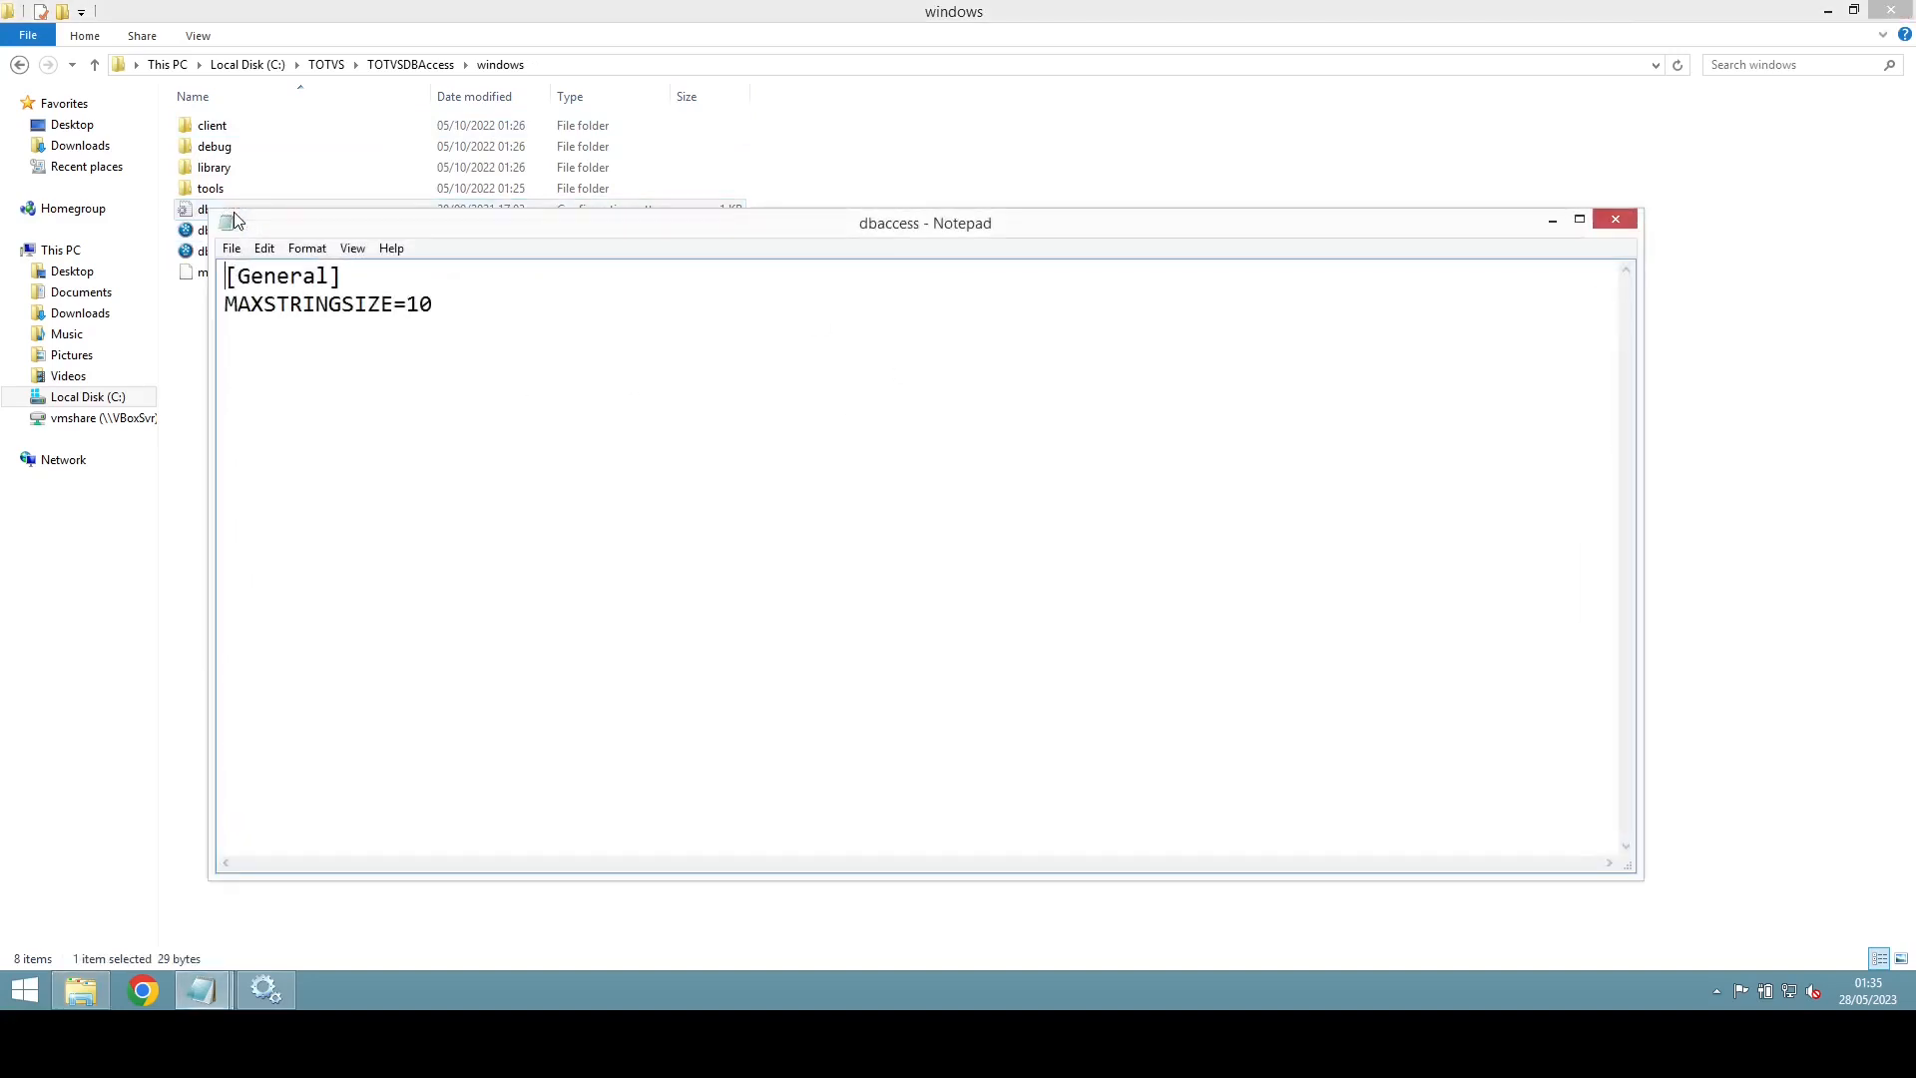
Step: Change MAXSTRINGSIZE under [General] in the dbaccess file from 10 to 500
double_click(427, 306)
left_click(544, 338)
key("BackSpace")
key("BackSpace")
type("500")
key("Return")
Step: Navigate from C:\TOTVS to the TOTVSLicense\bin\appserver folder
left_click(327, 64)
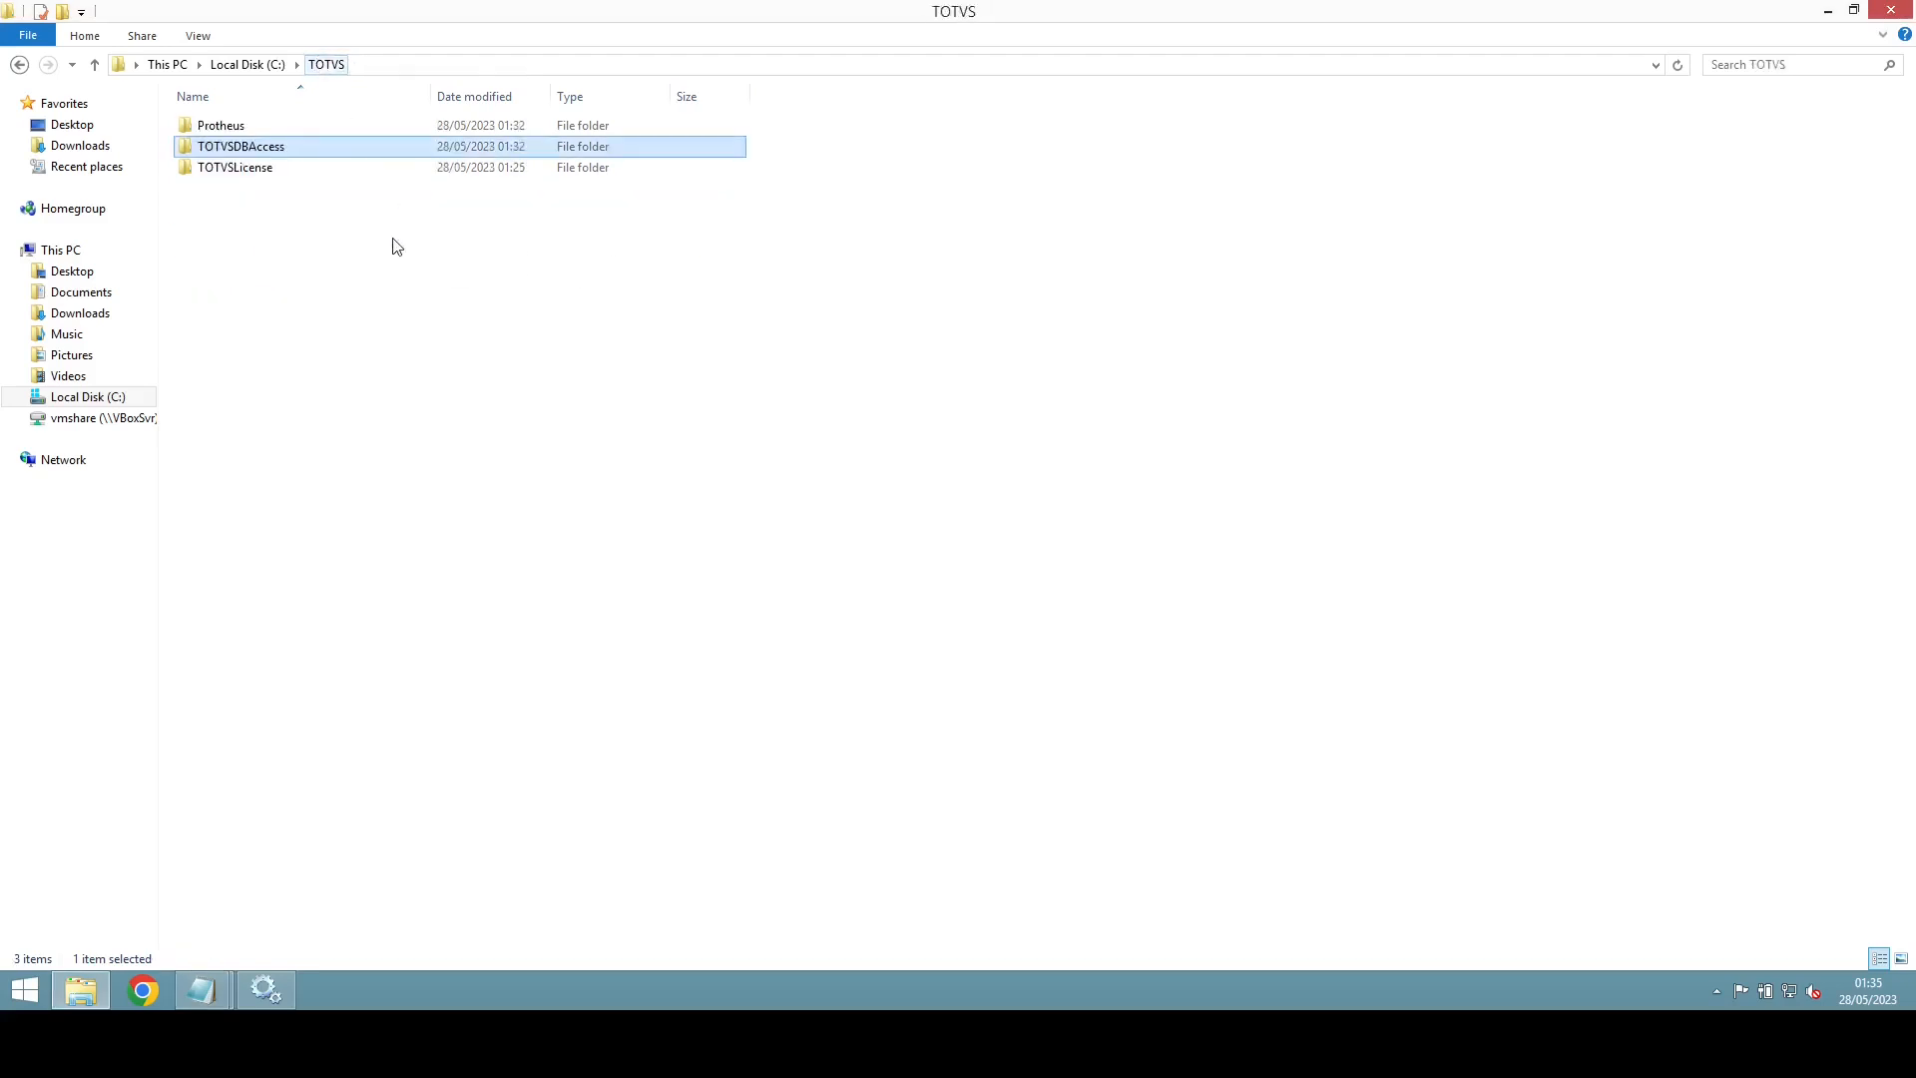
double_click(240, 129)
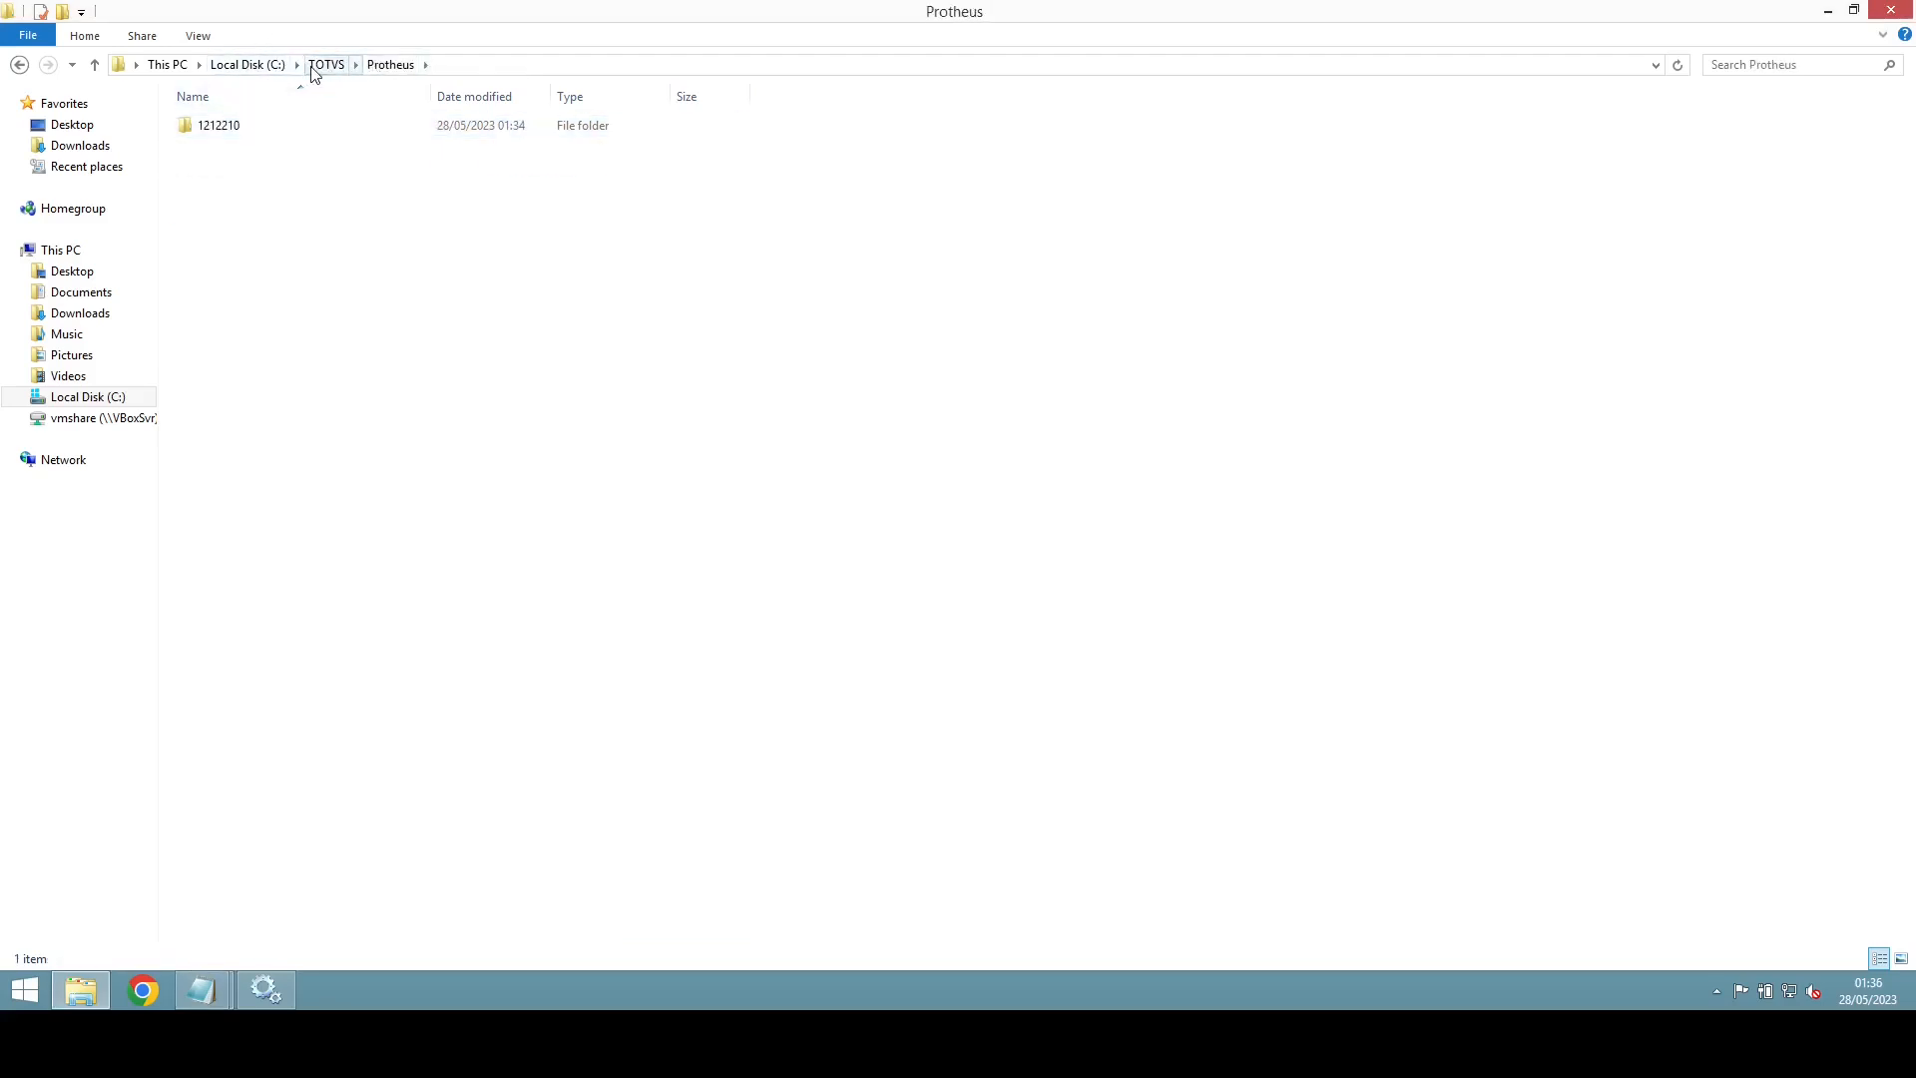
left_click(326, 64)
double_click(238, 170)
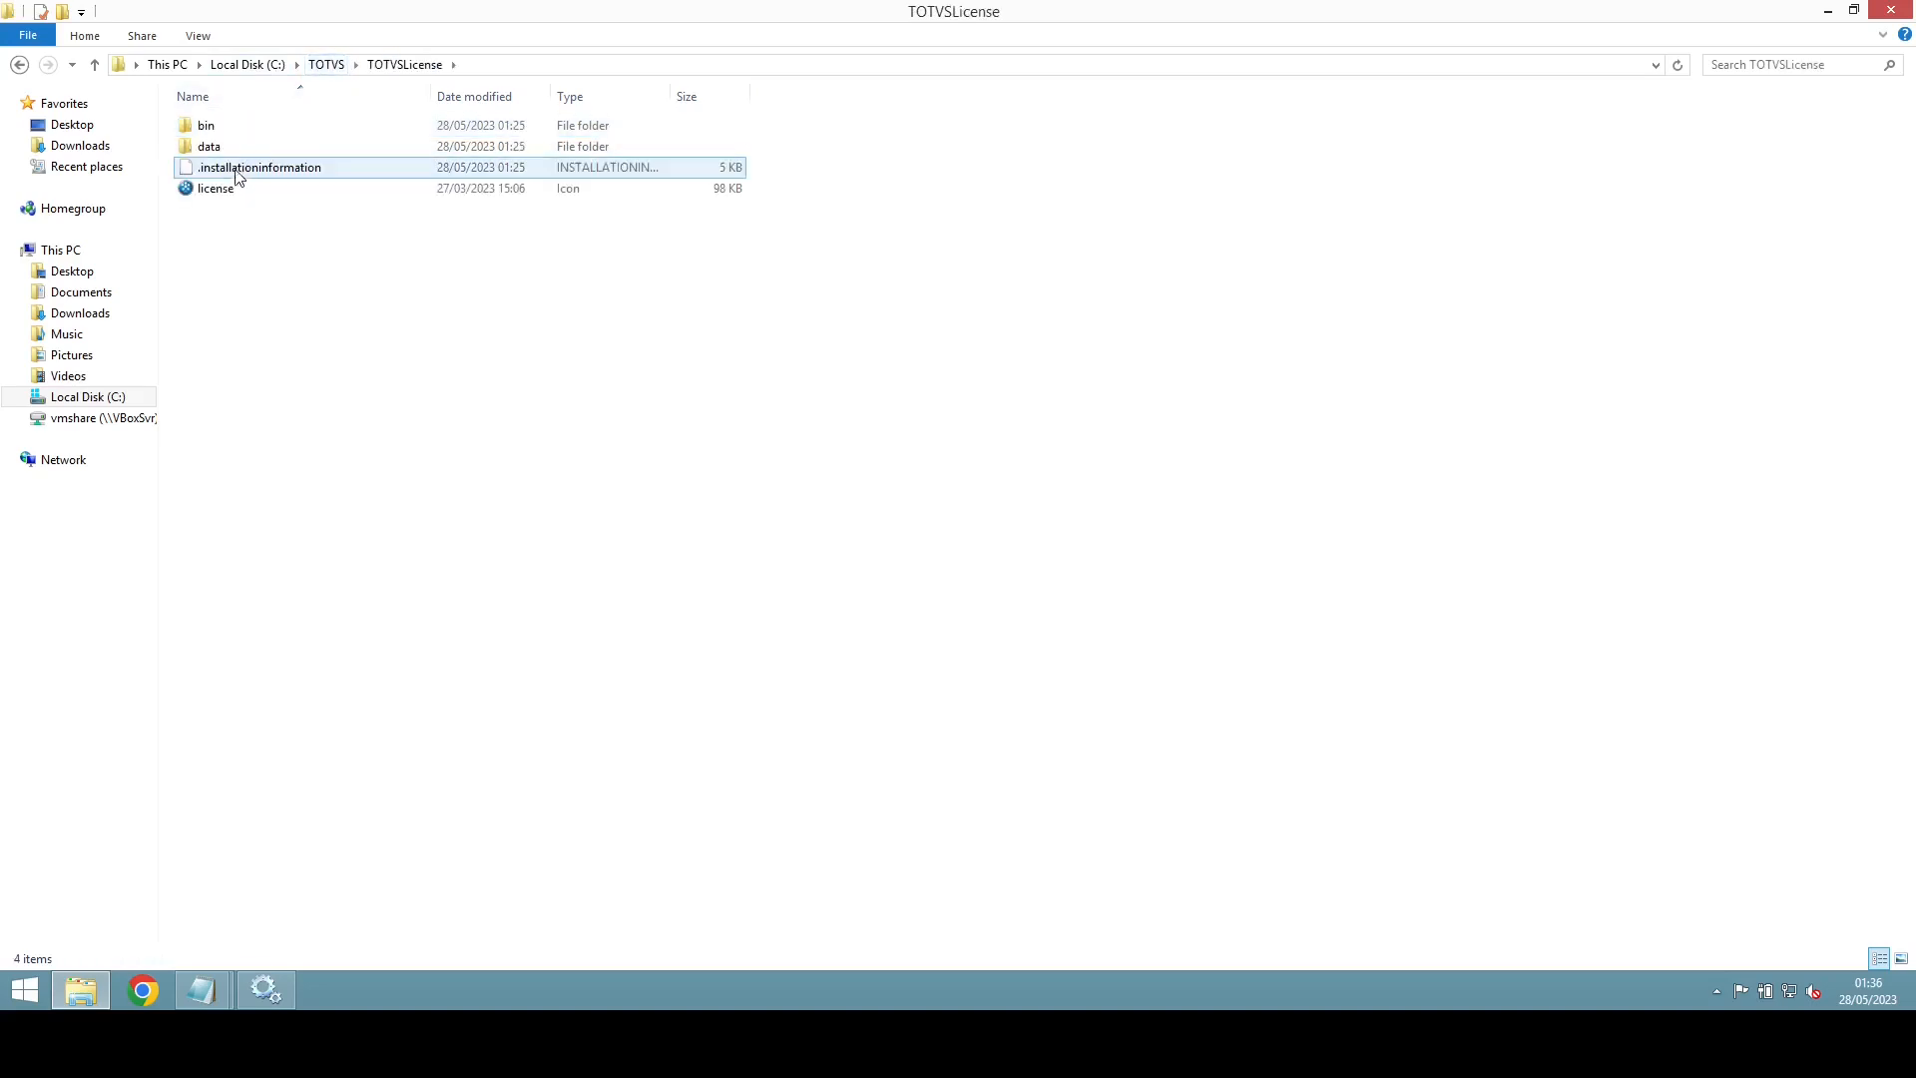
double_click(210, 125)
double_click(240, 134)
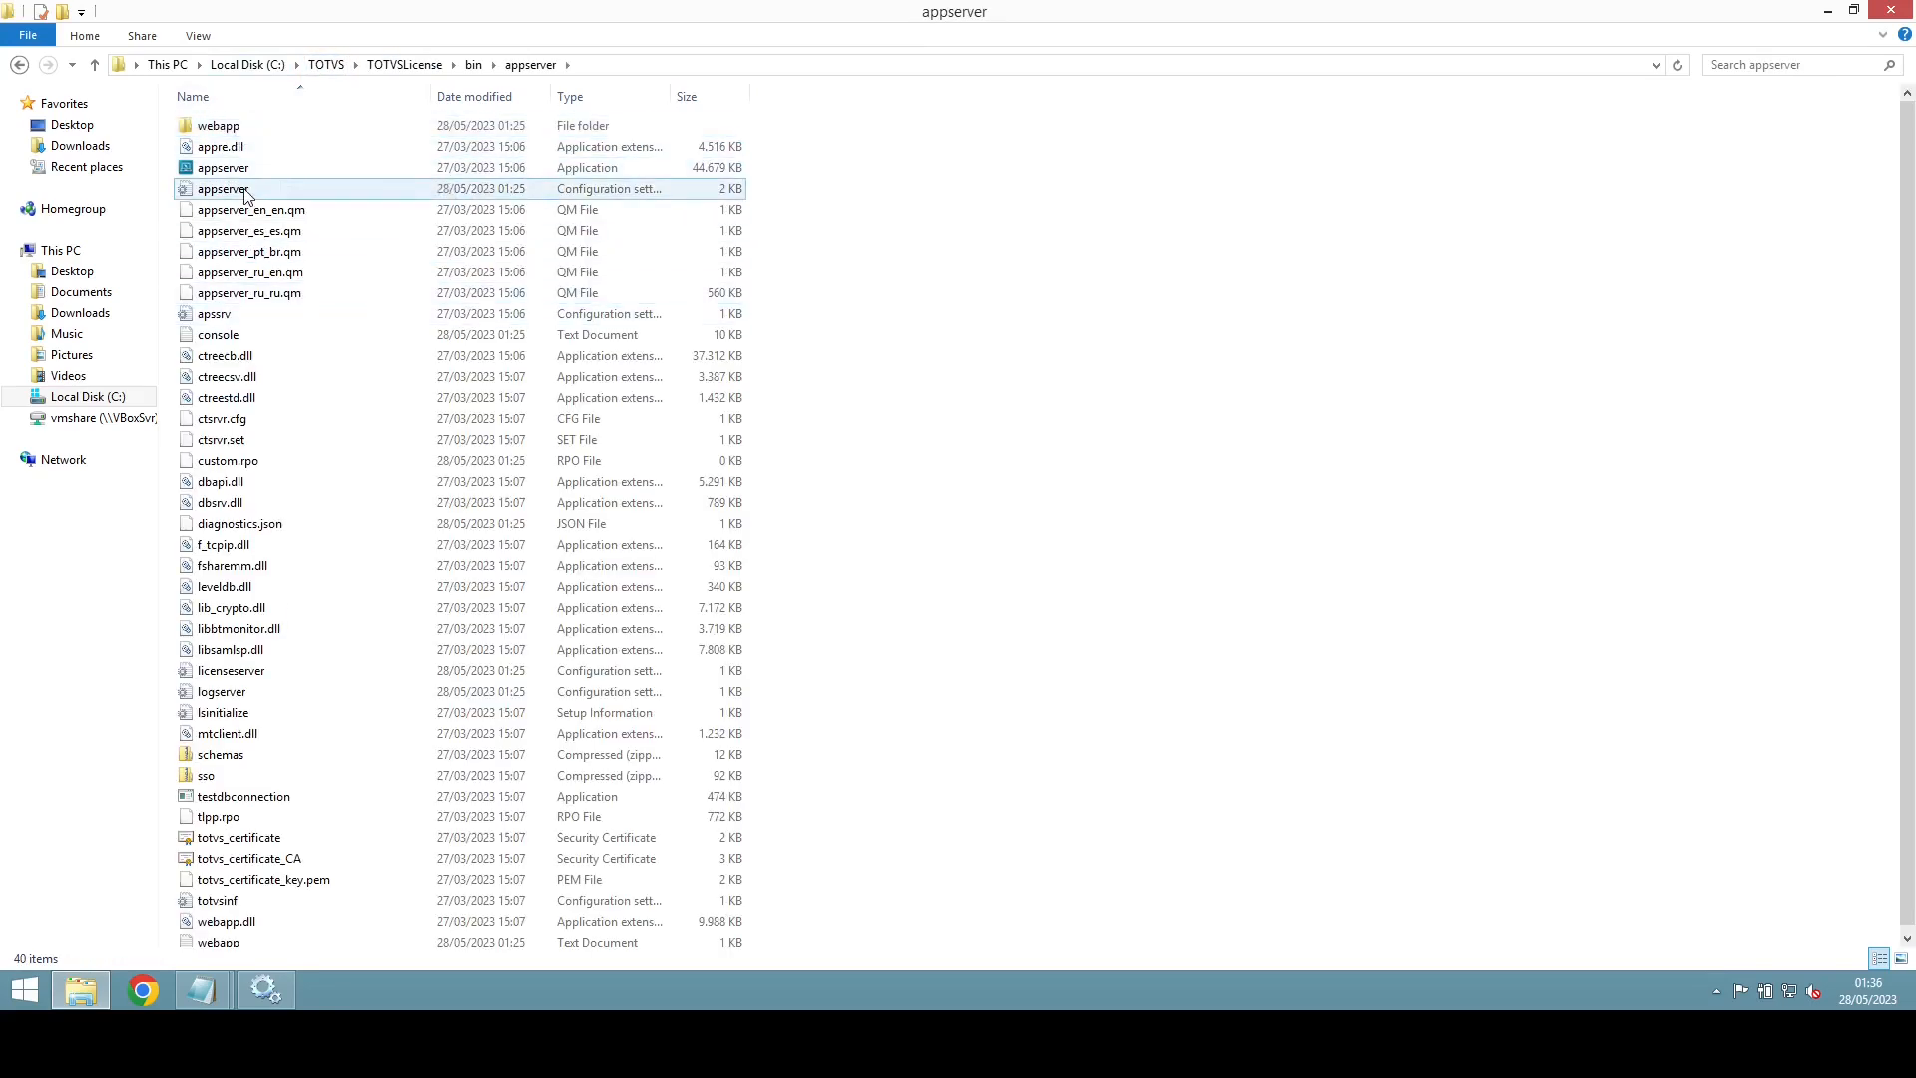
Step: Open the appserver configuration file in Notepad++ instead of plain Notepad
double_click(247, 189)
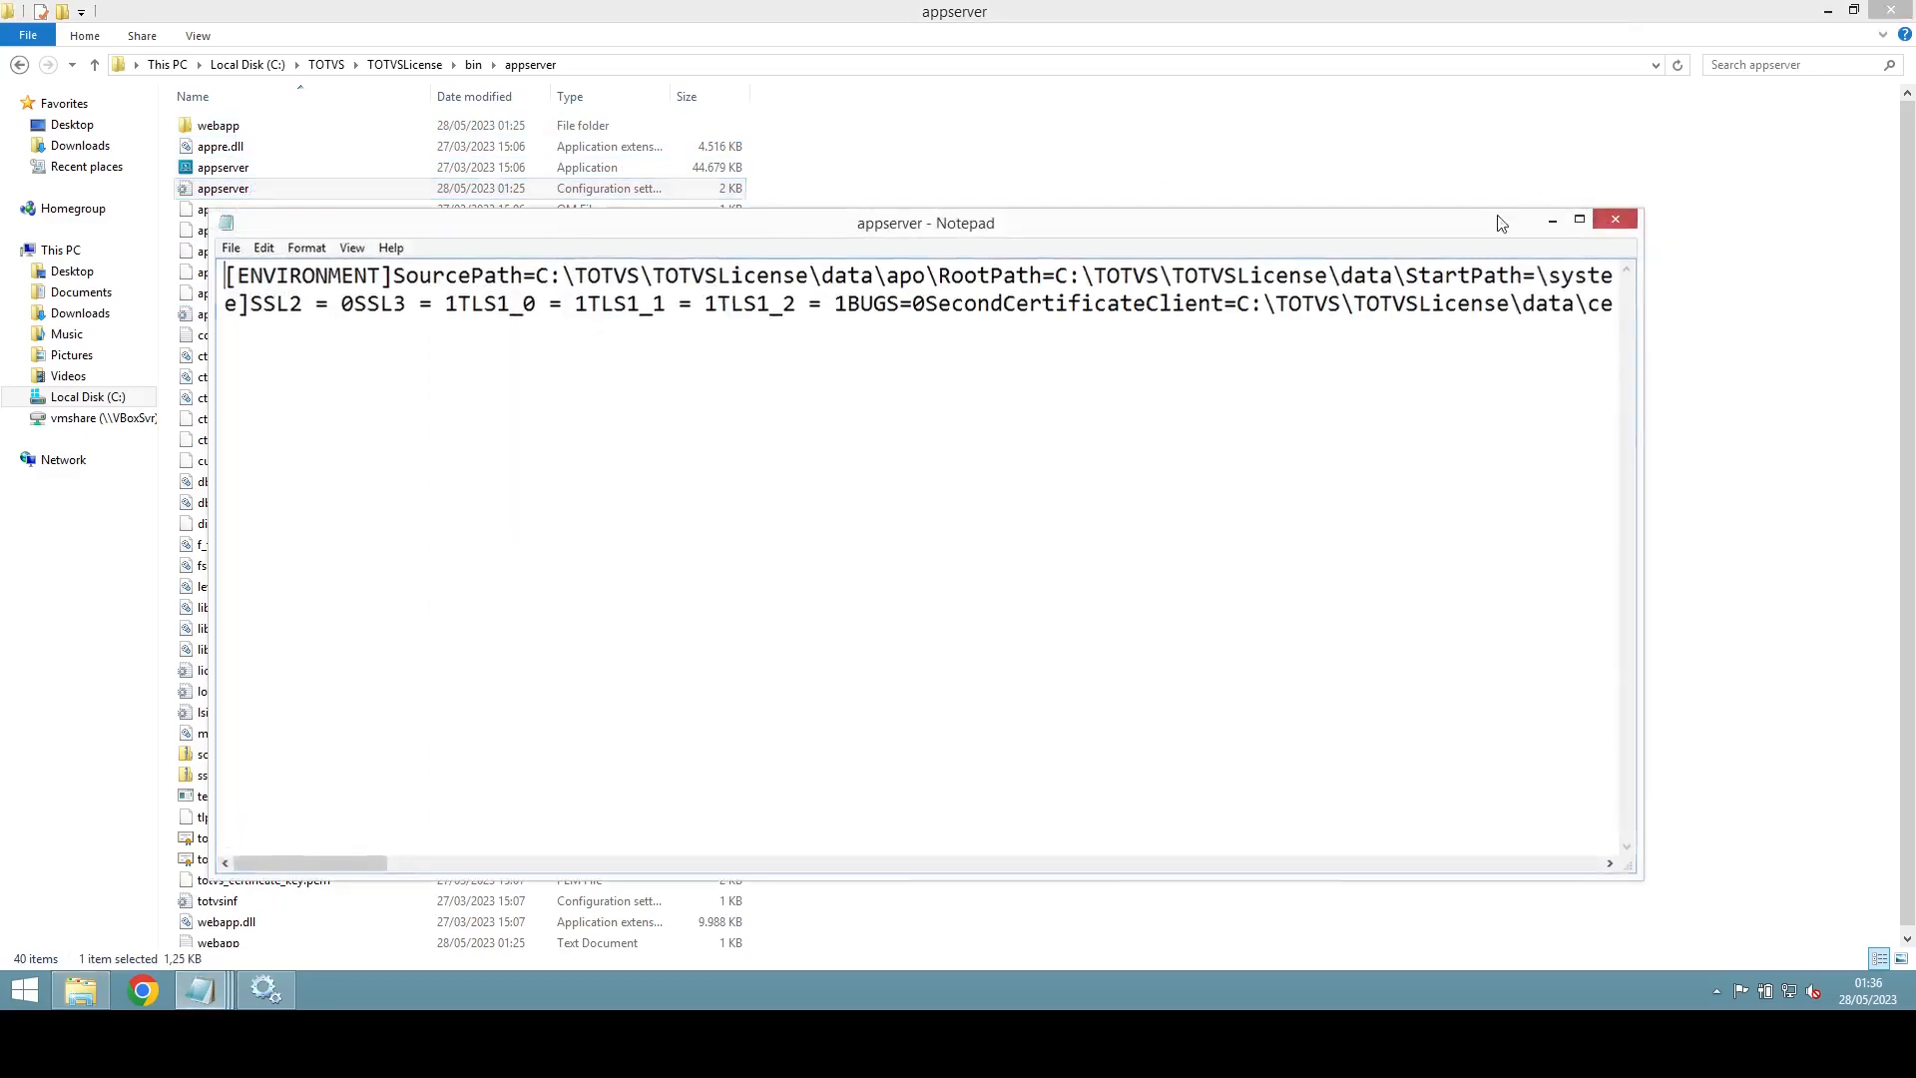
left_click(1615, 218)
right_click(271, 190)
left_click(360, 271)
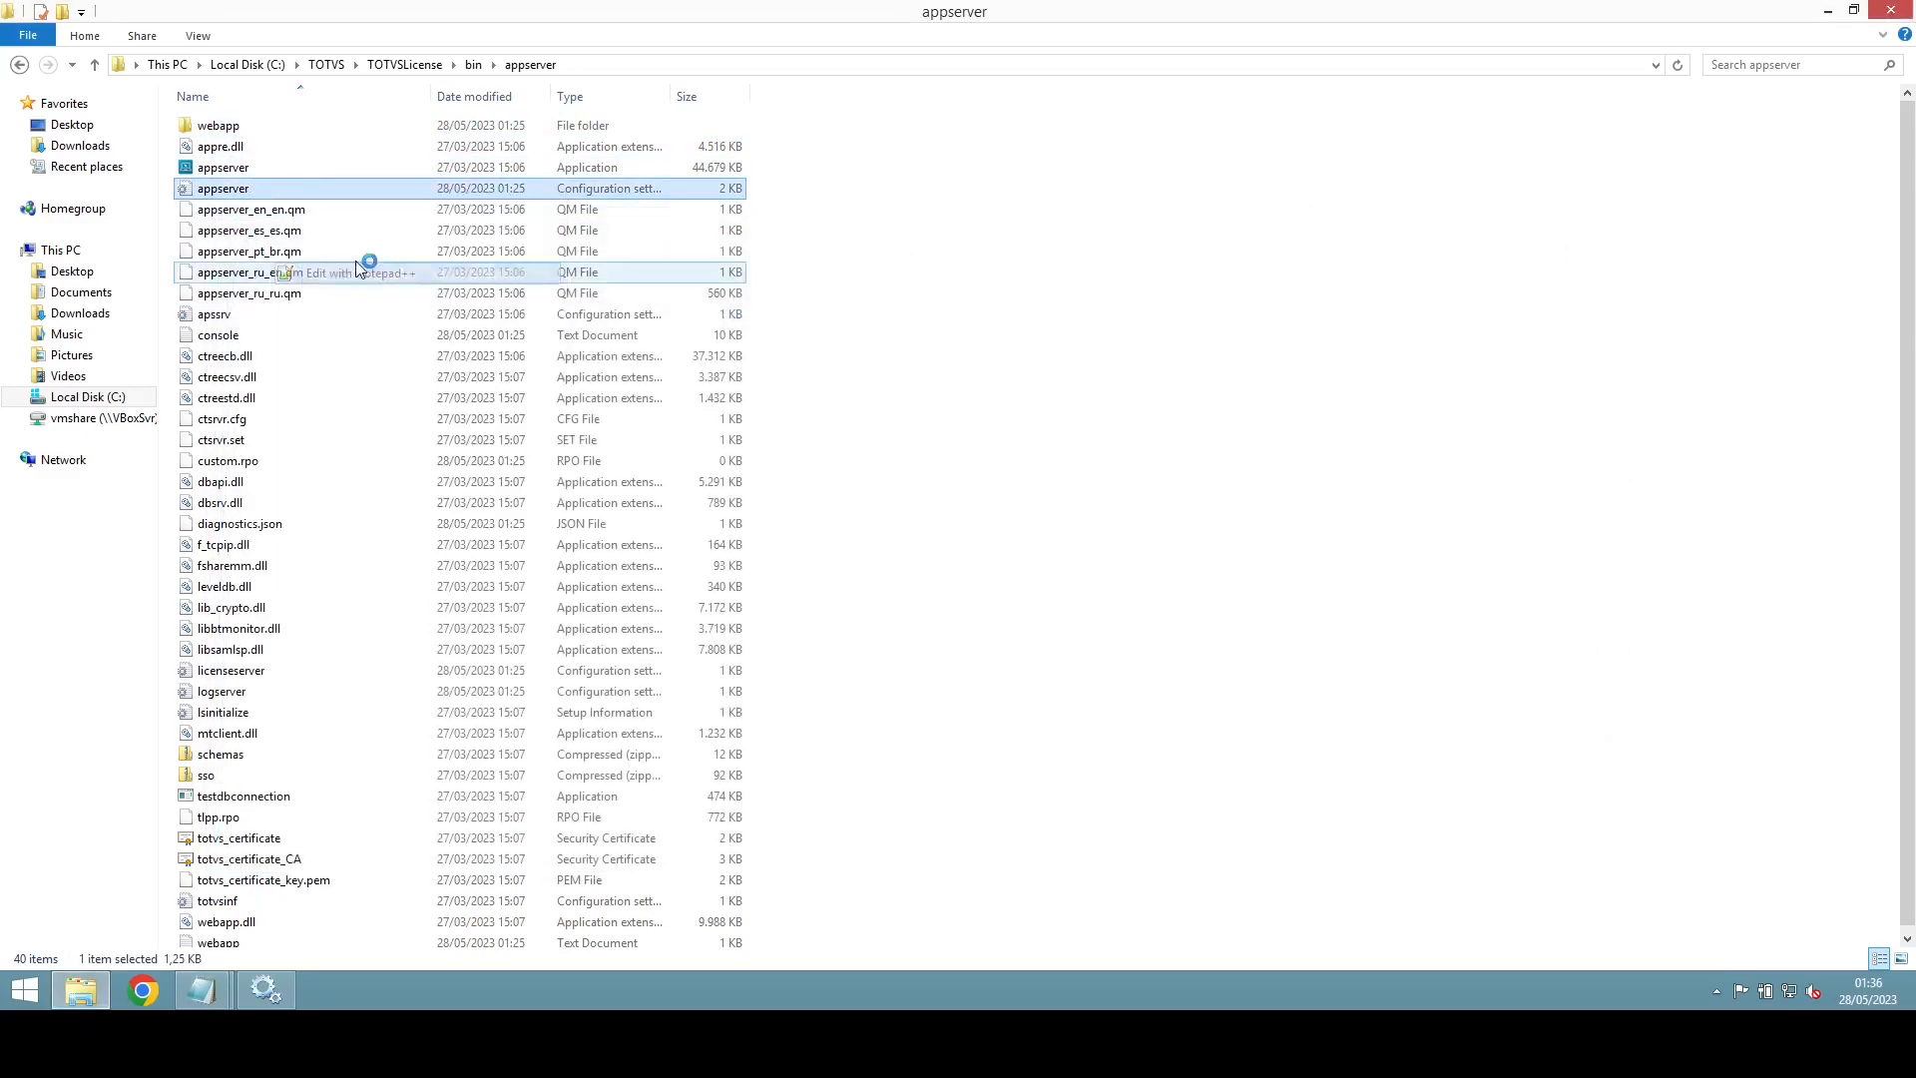
Step: Select the [SERVICE] block on lines 43–45 of appserver.ini for copying
scroll(244, 440, "down", 5)
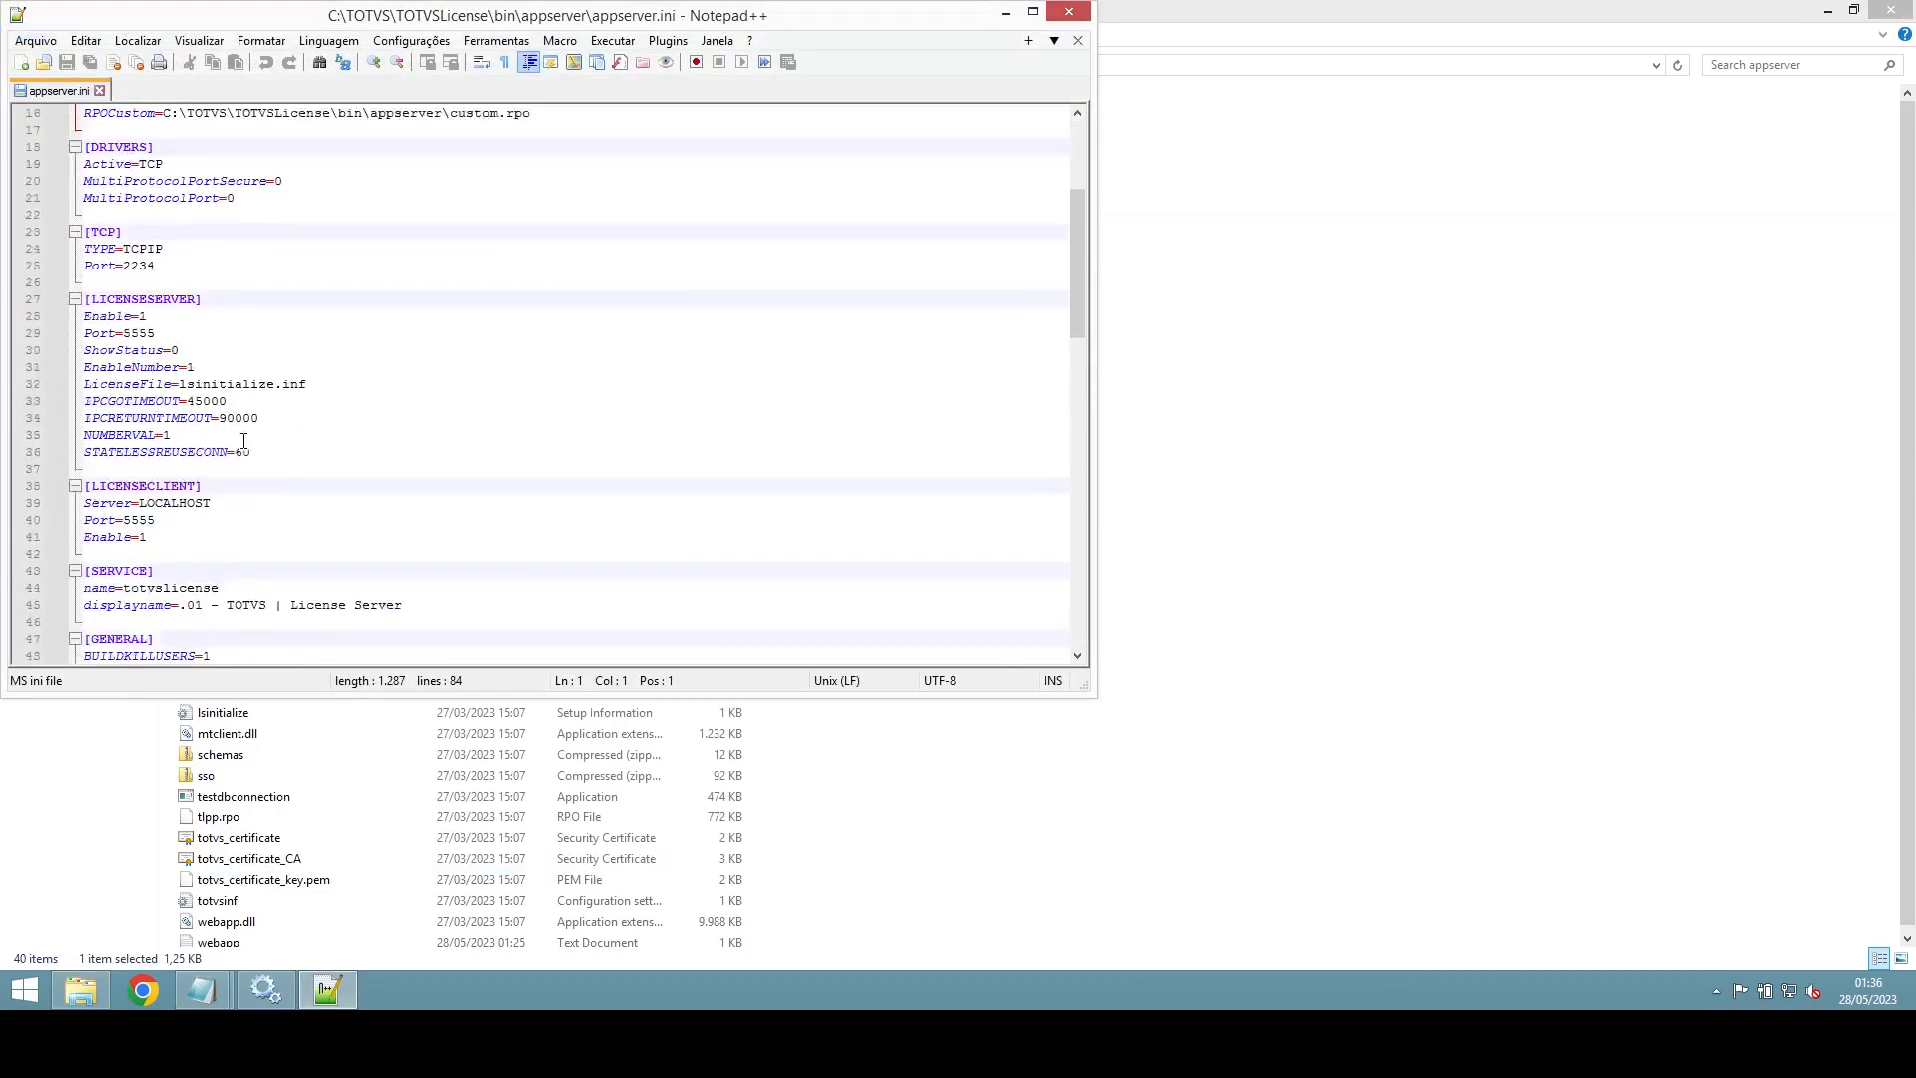
scroll(244, 440, "down", 3)
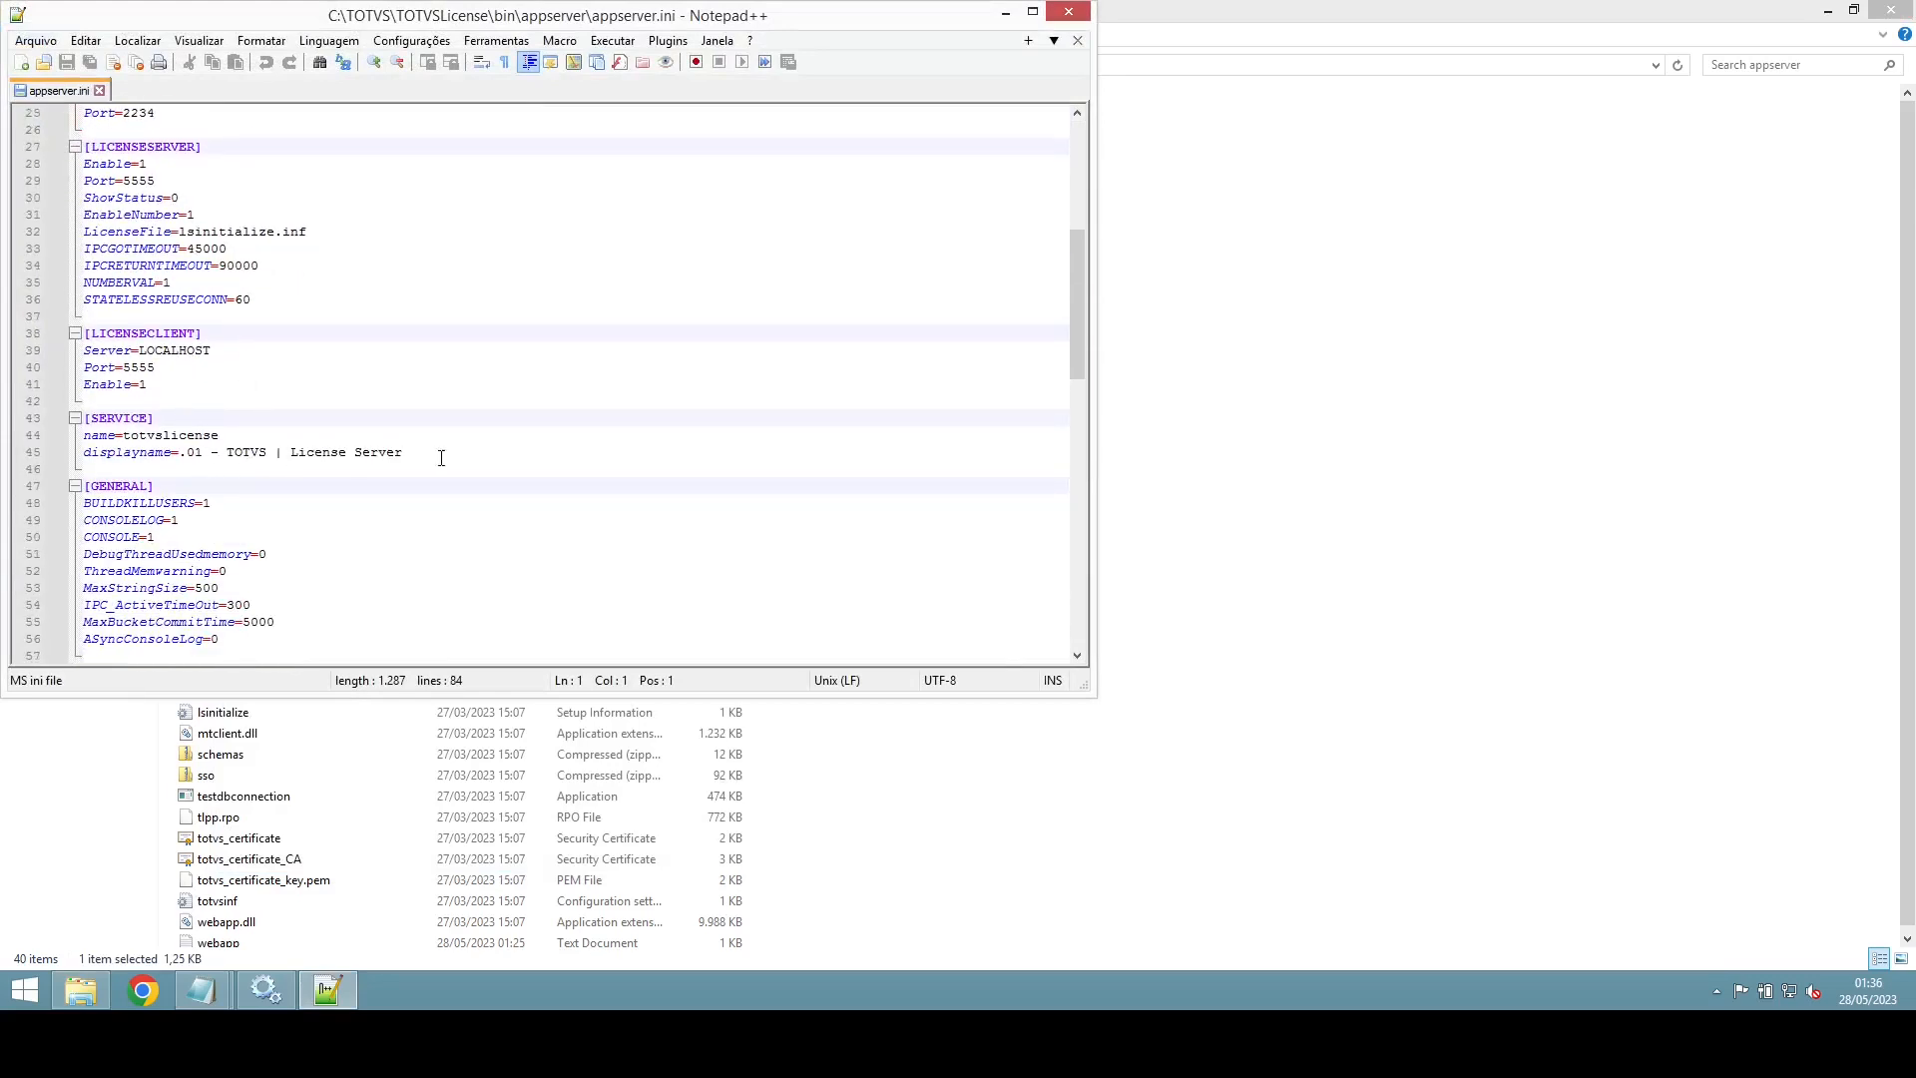
left_click_drag(492, 456, 63, 424)
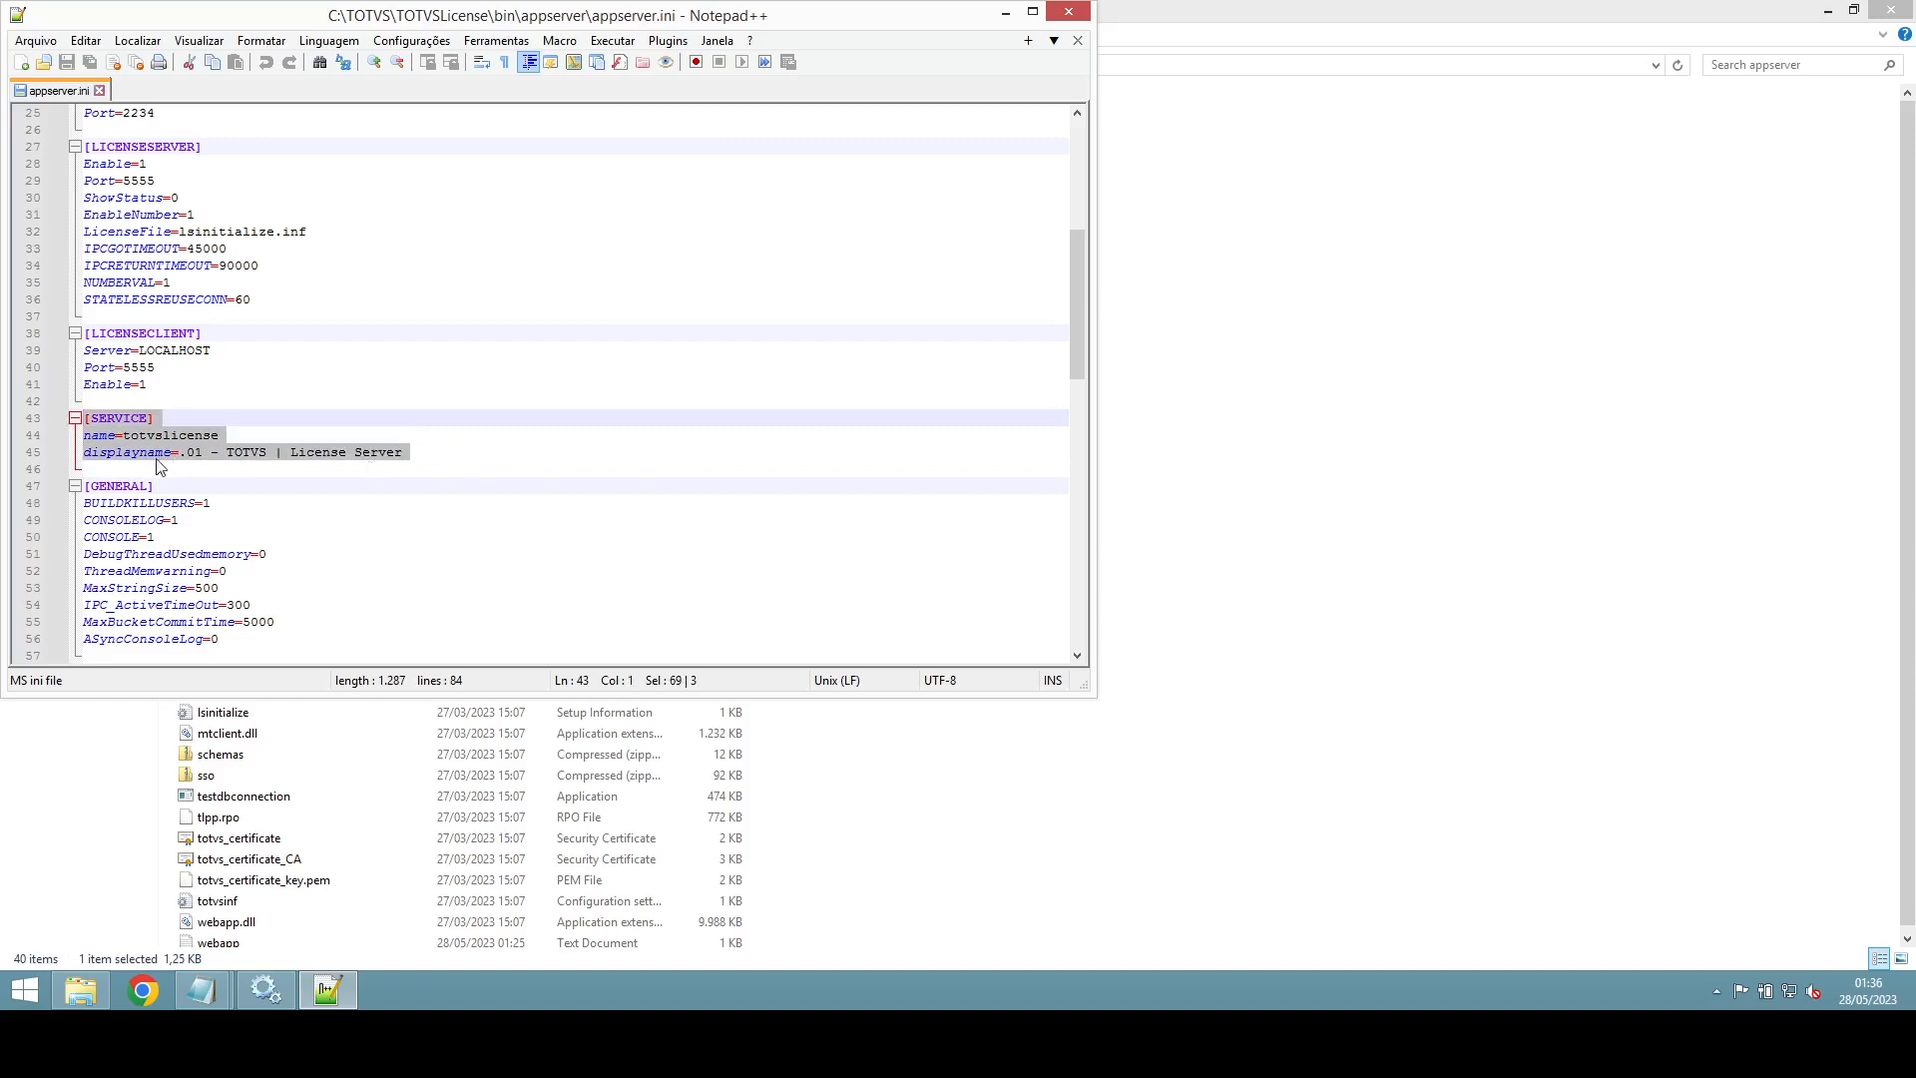
left_click(220, 988)
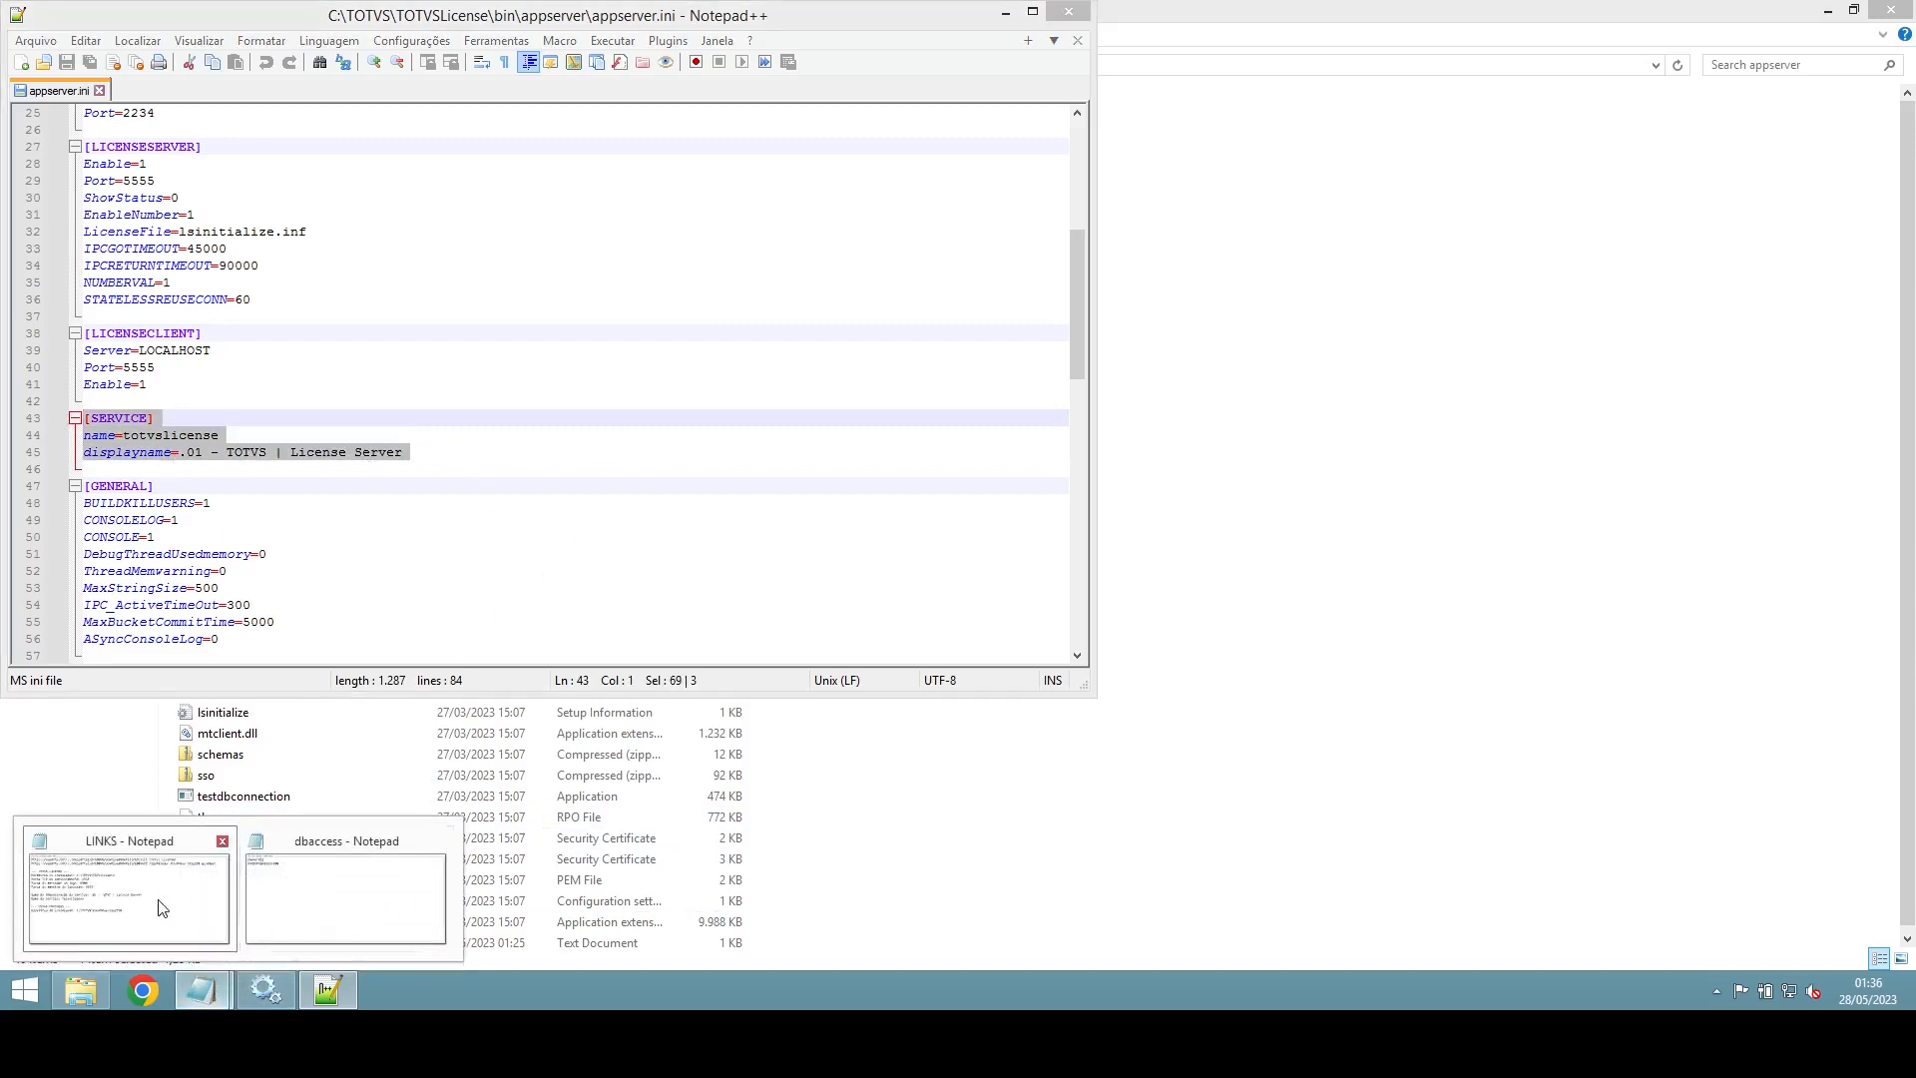
Step: Add a '--- TOTVS DBACCESS' heading and 'Diretorio de instalacao: C:\TOTVS\TOTVSDBAccess' to LINKS
left_click(130, 898)
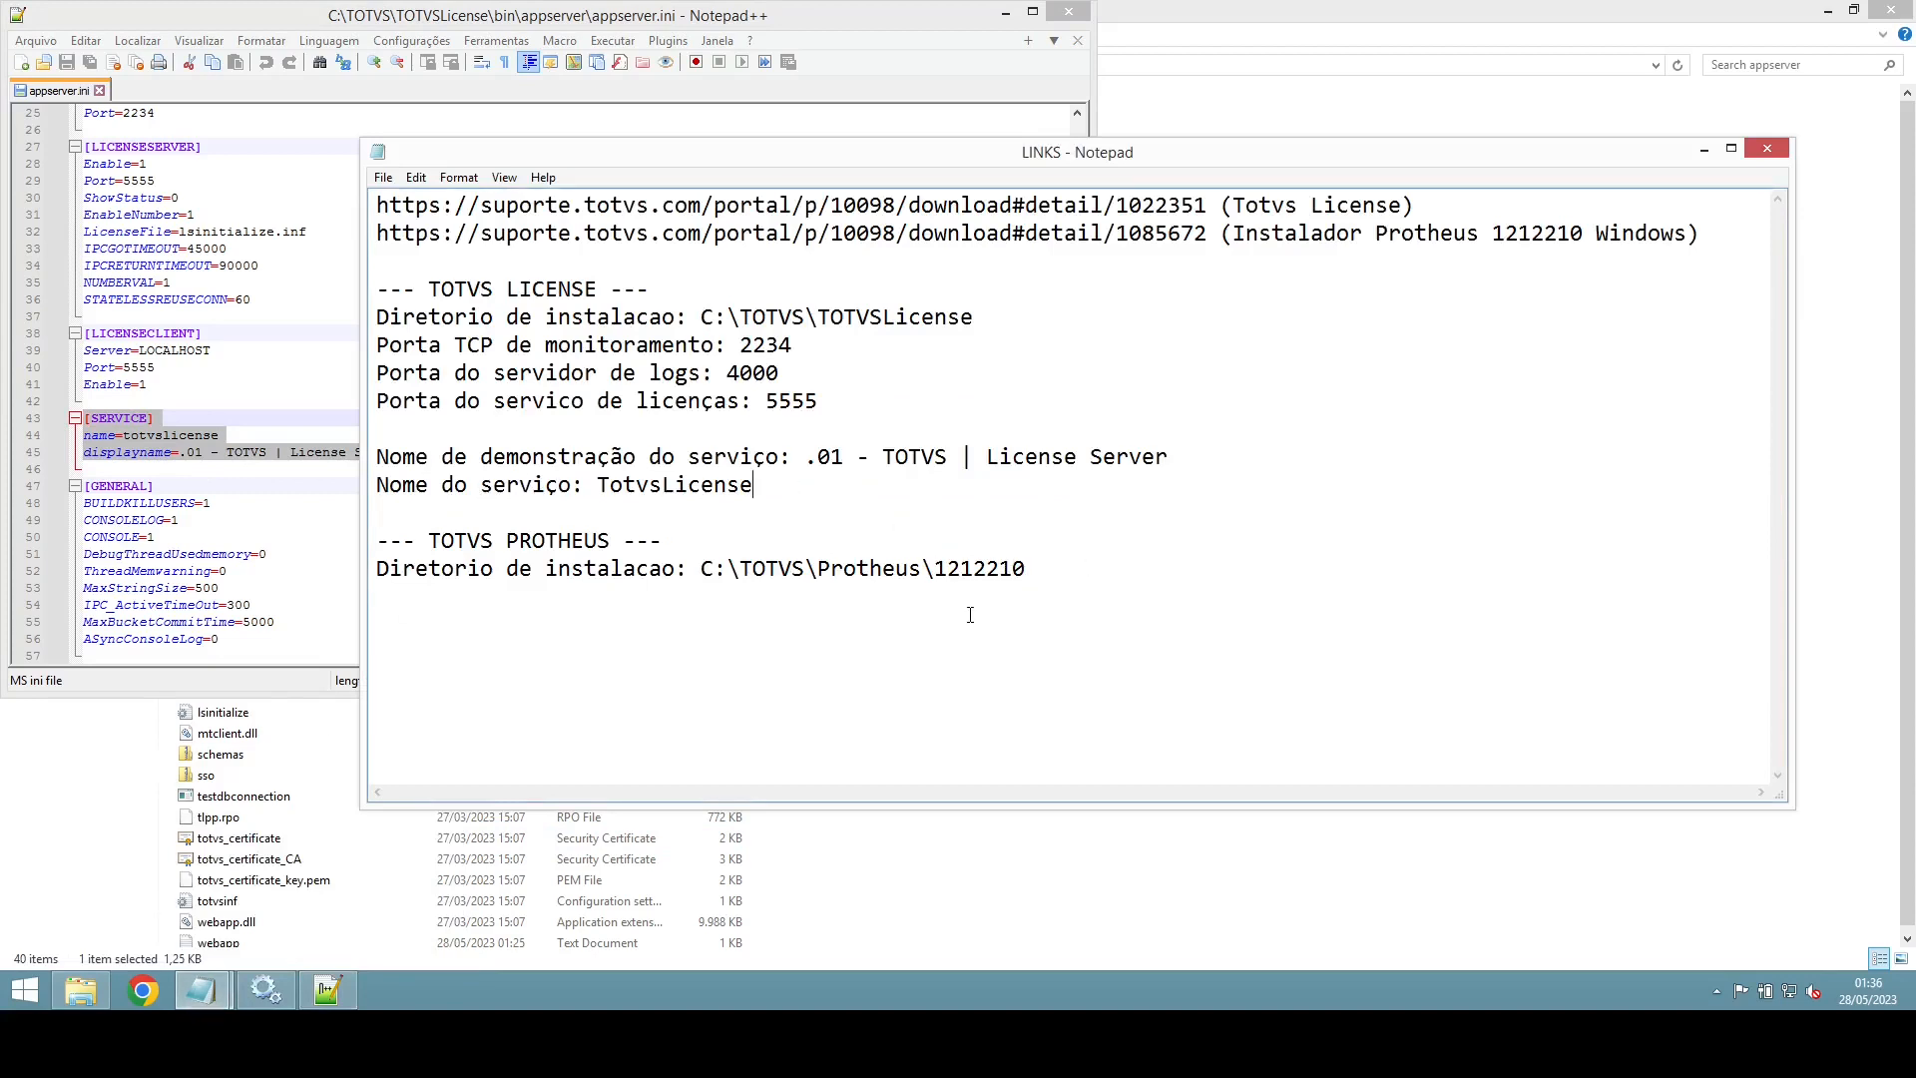
key("Return")
key("Return")
key("Up")
type("---")
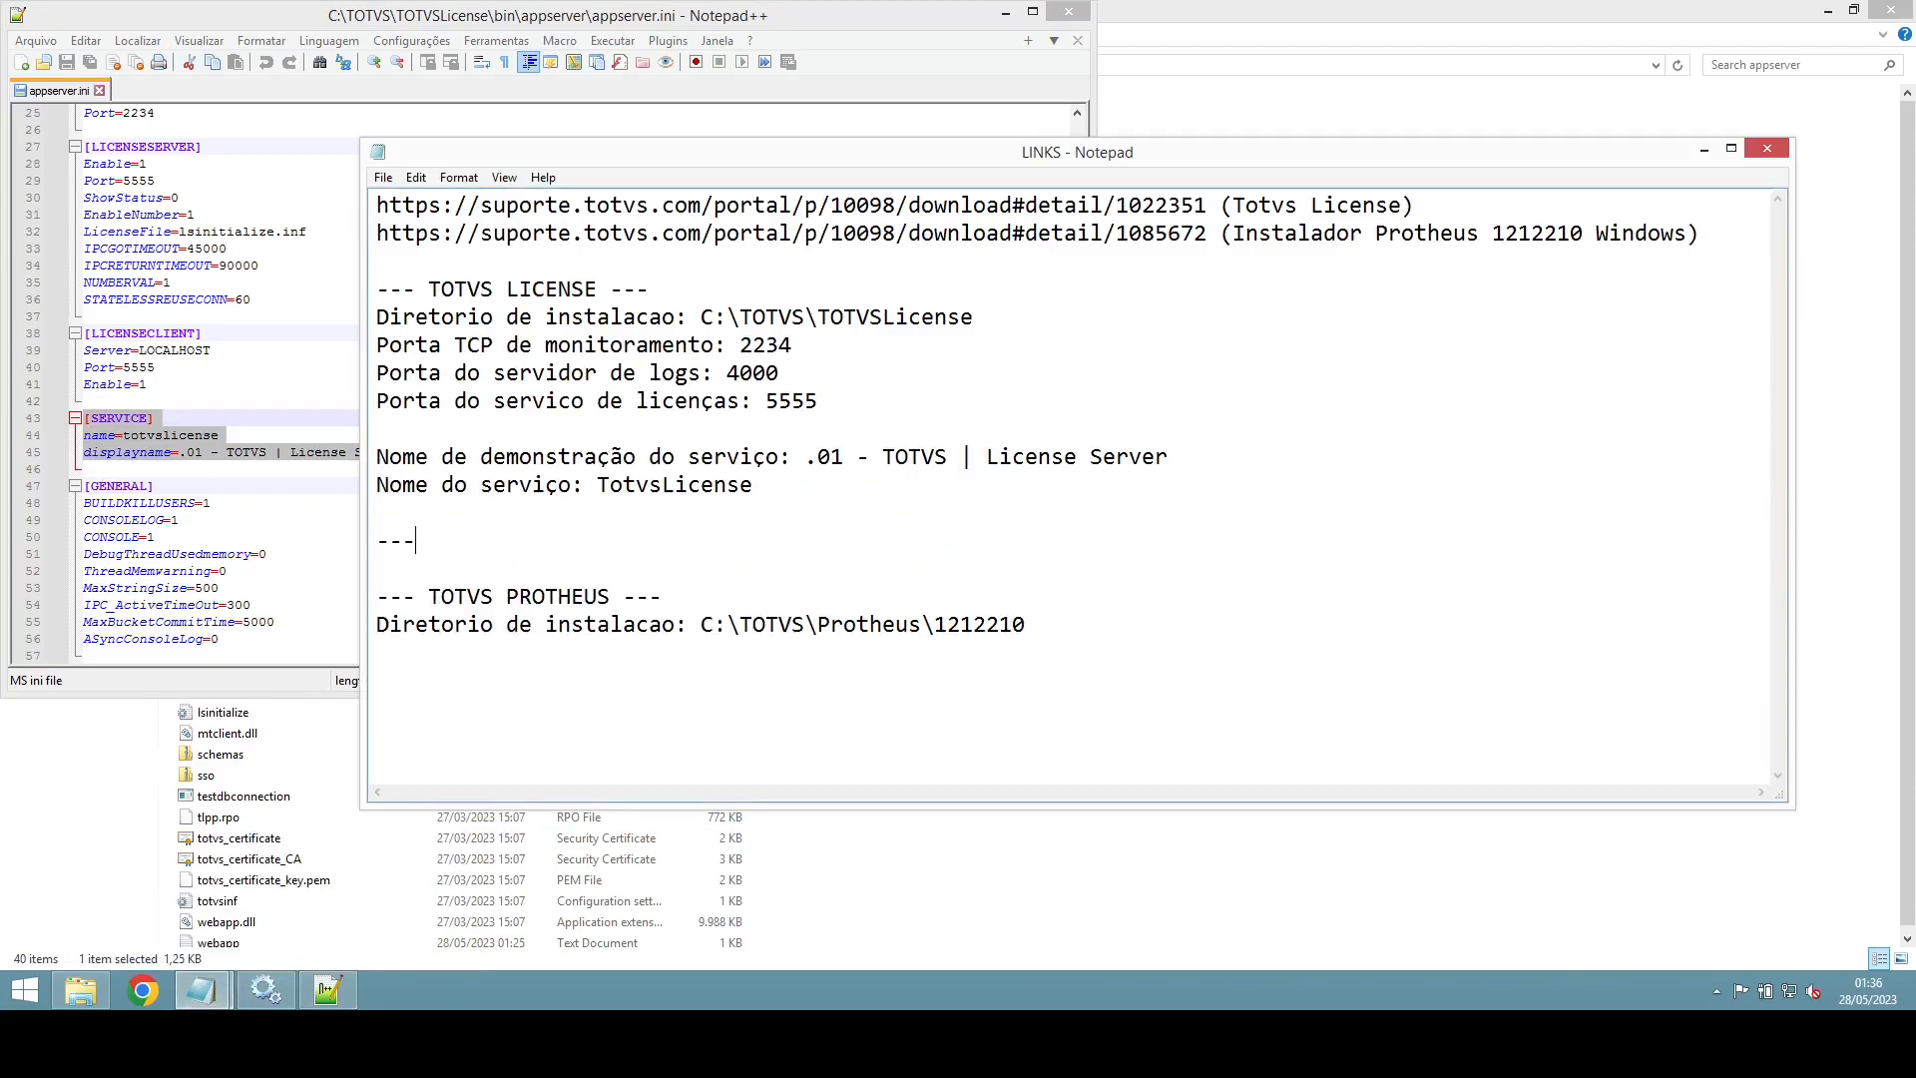
type(" TOTVS DBACCESS")
key("Return")
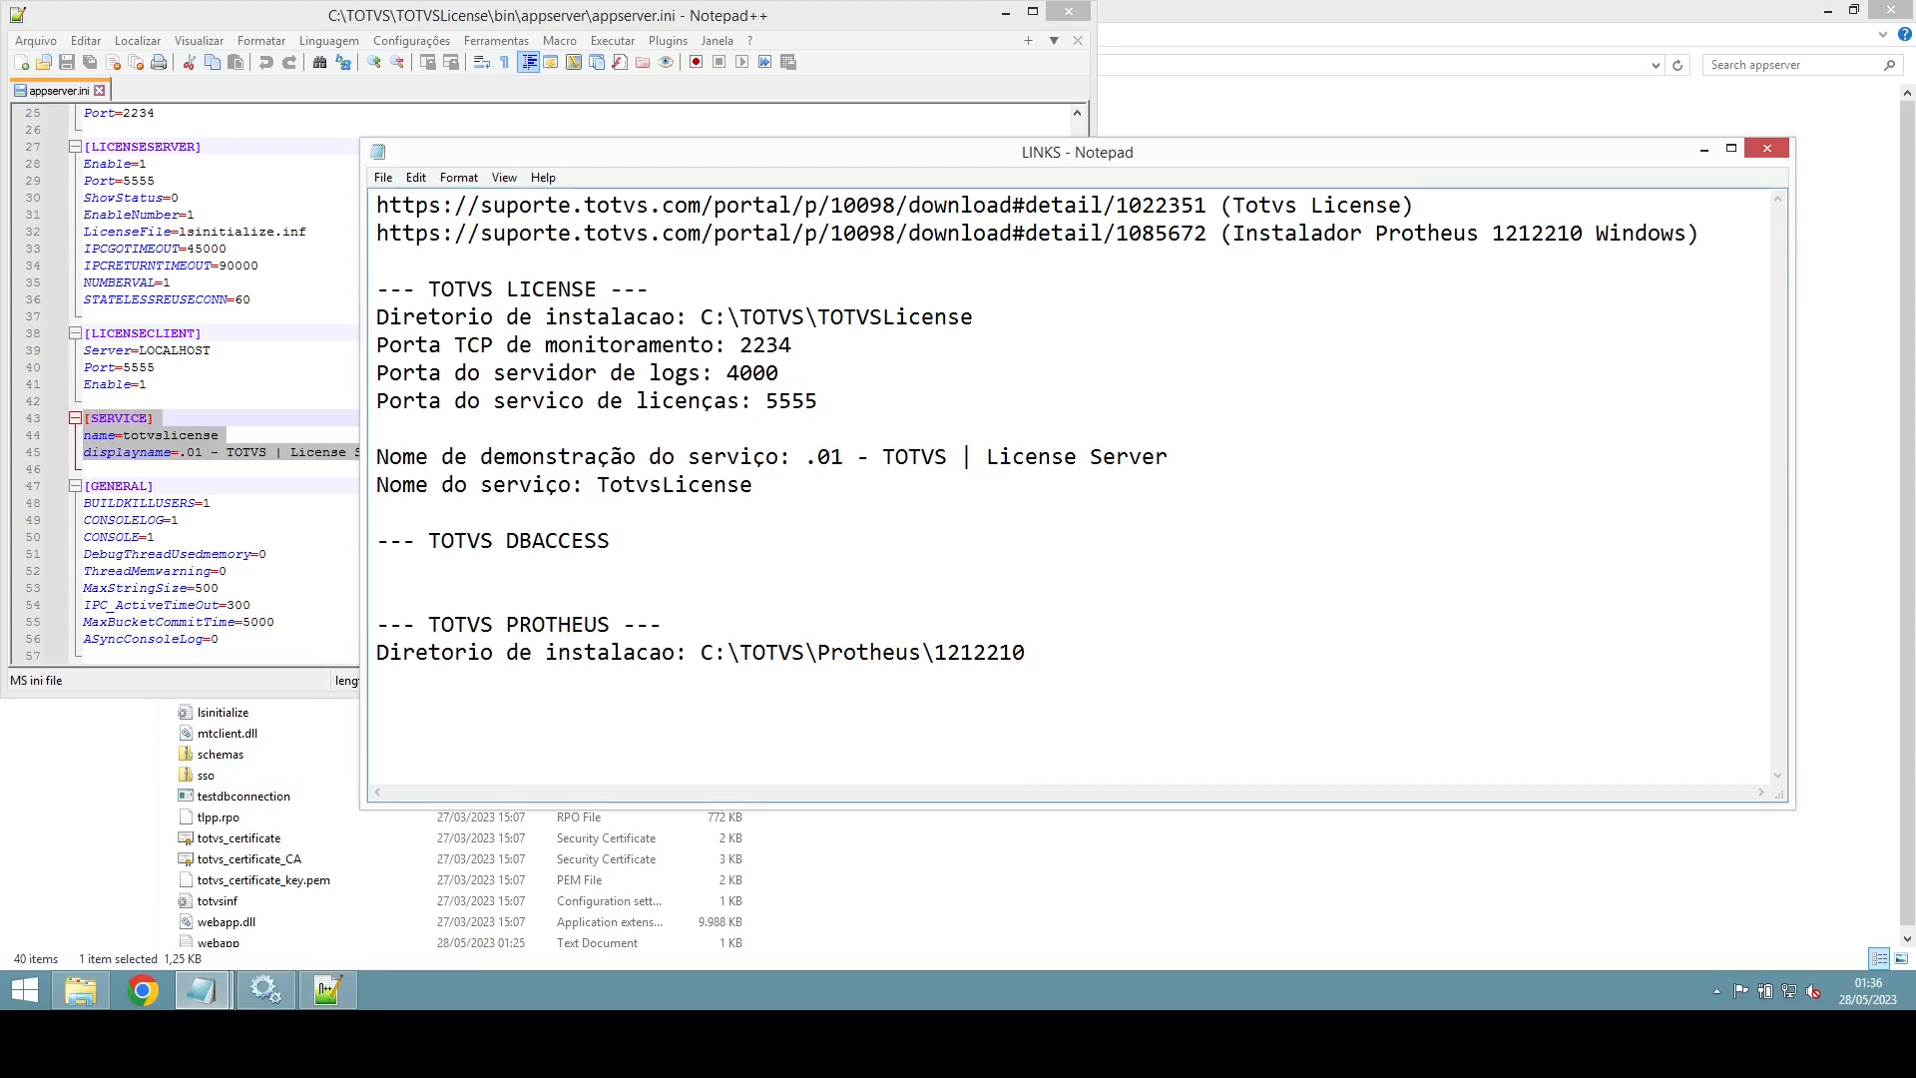
type("Diretorio de instalacao")
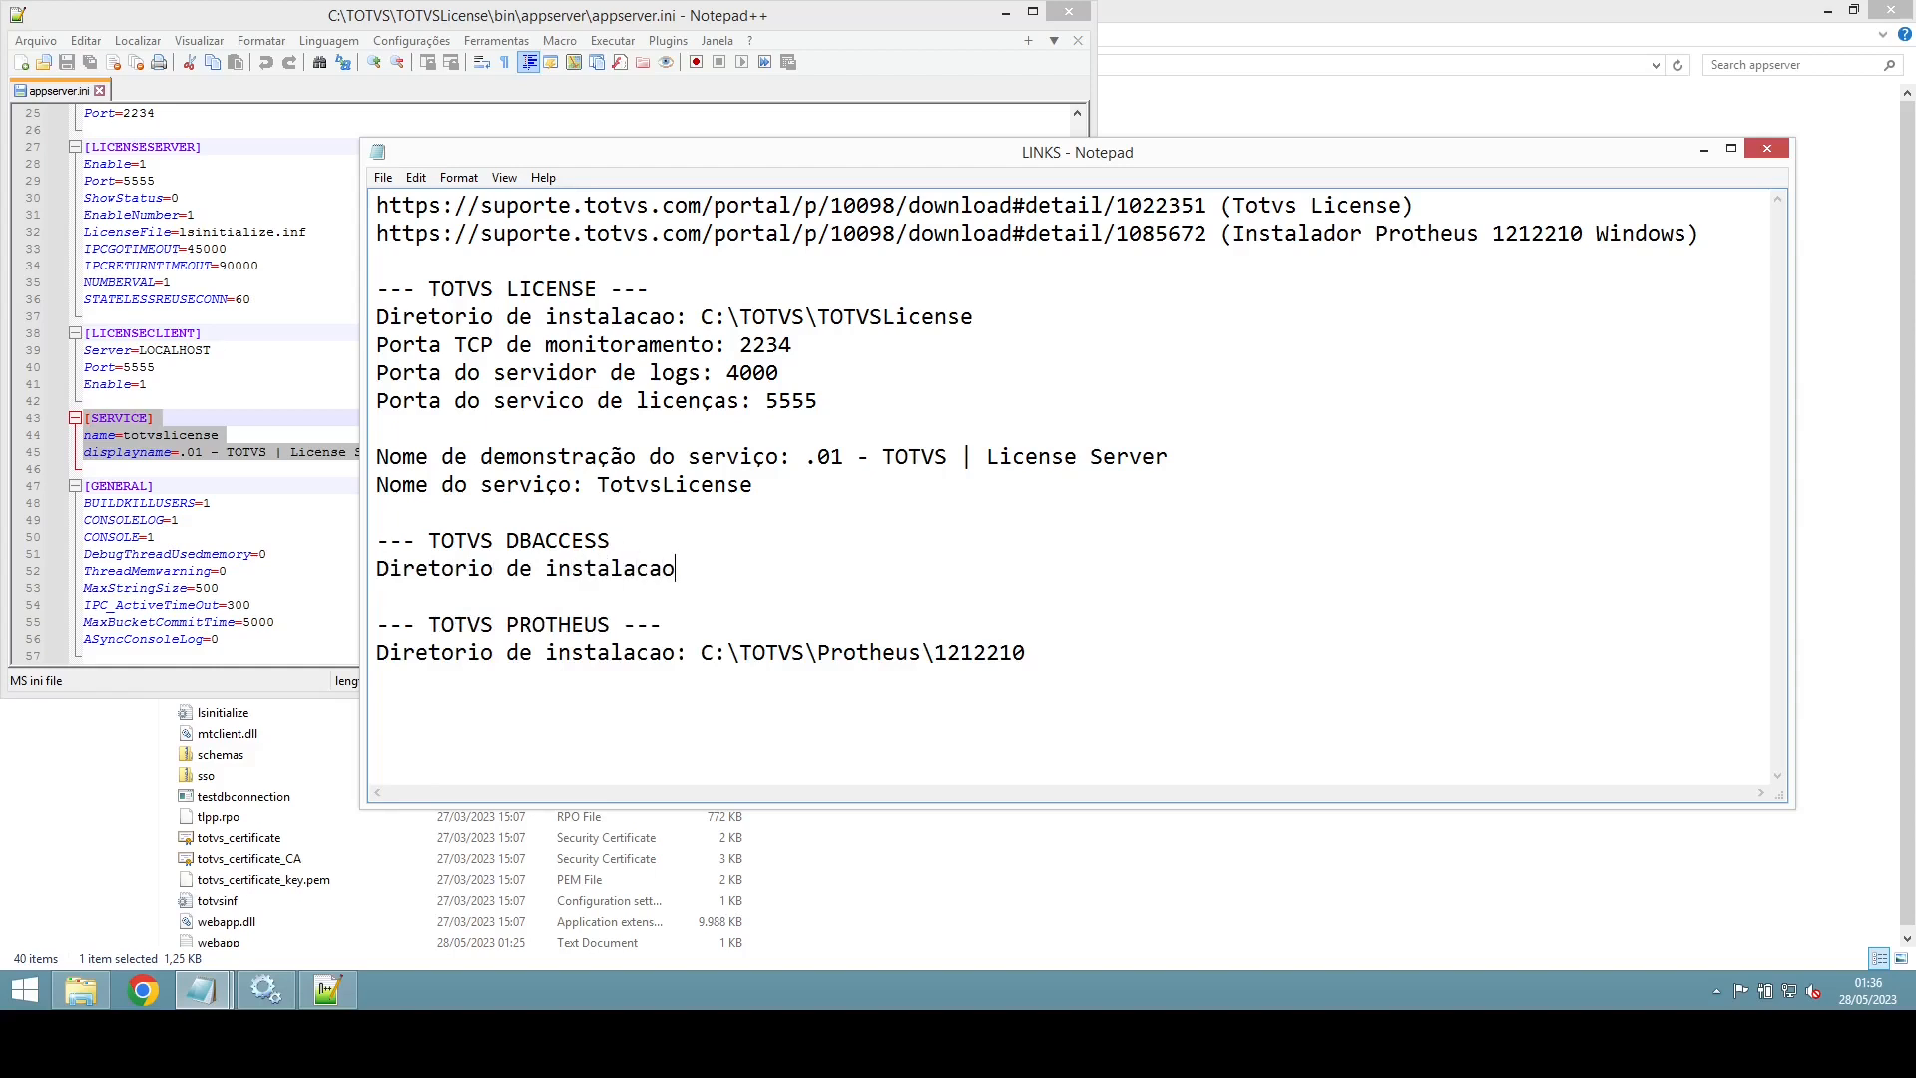
type(": C:\\TOTVS\\TOTVSDBA")
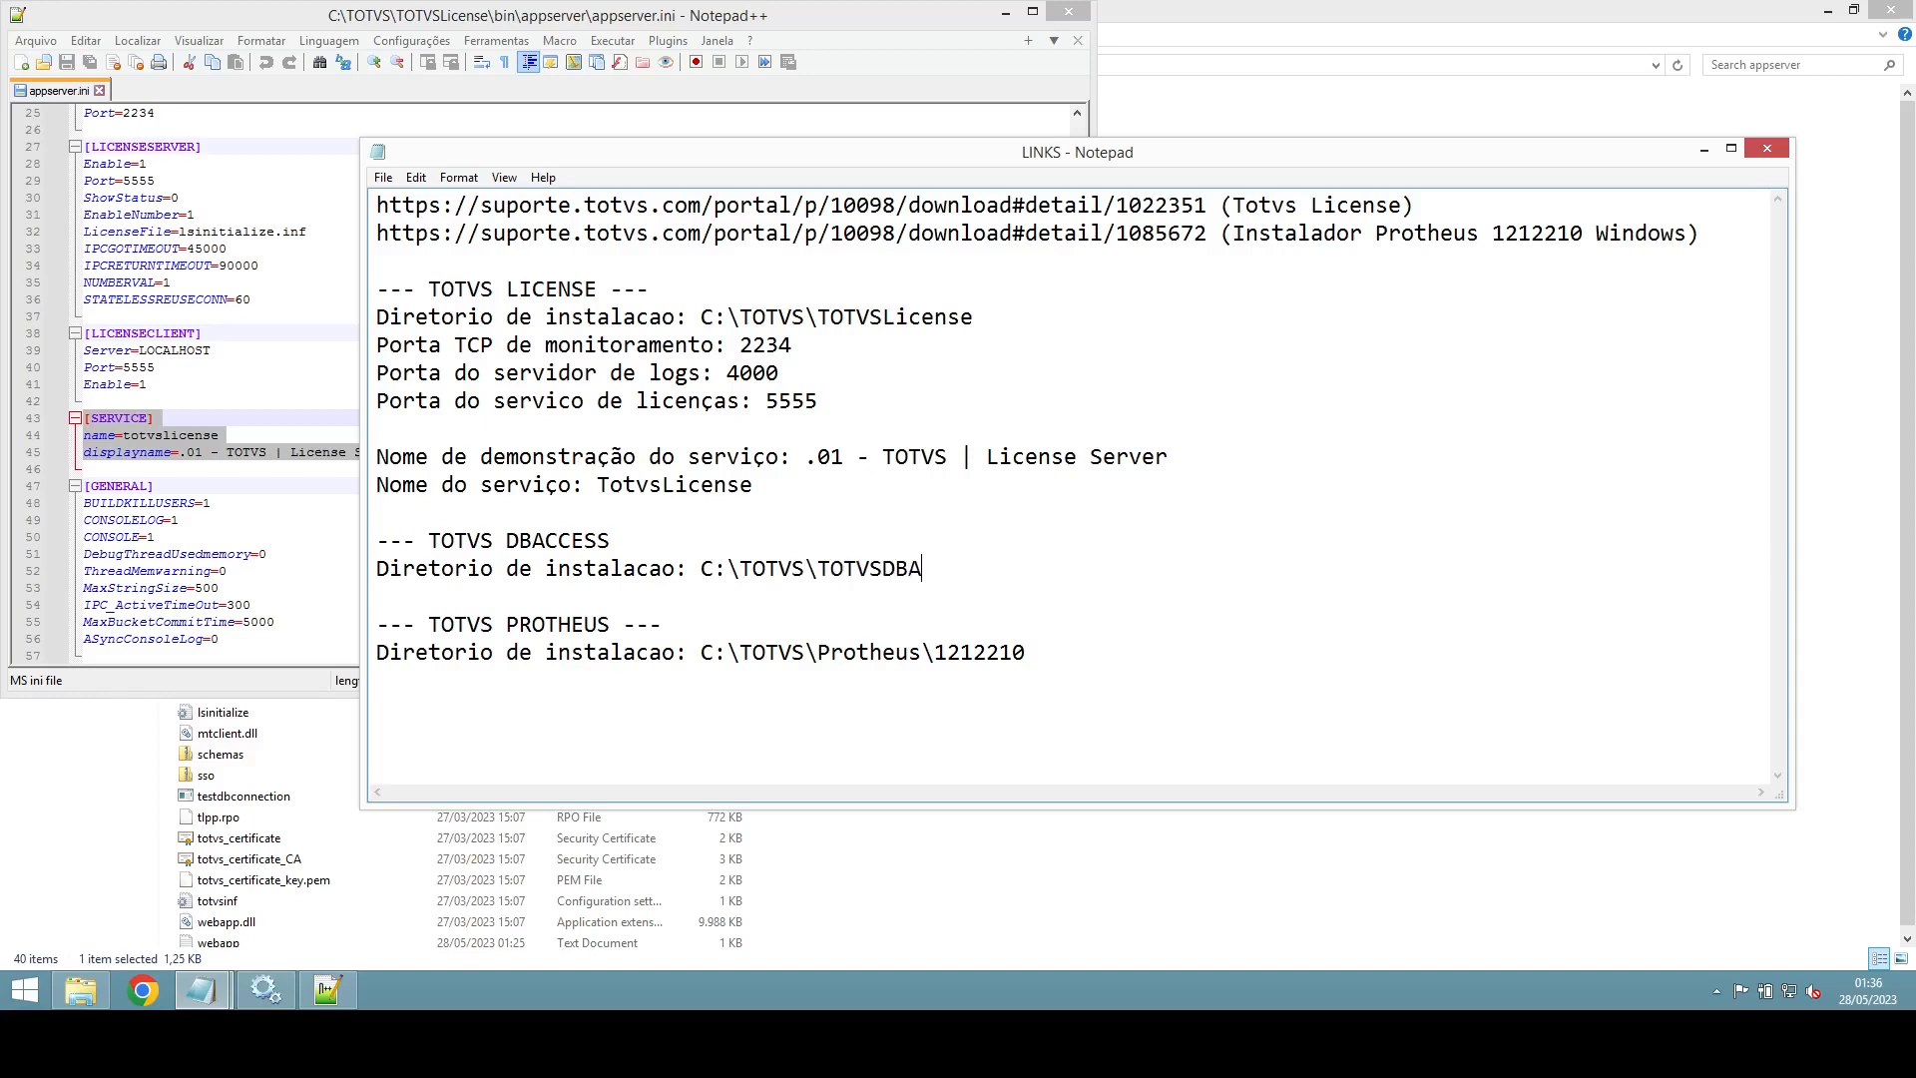
type("ccess")
key("Return")
Step: Paste the [SERVICE] block and split it into separate [SERVICE], name and displayname lines
type("[SERVICE]name=totvslicensedisplayname=.01 - TOTVS | License Server")
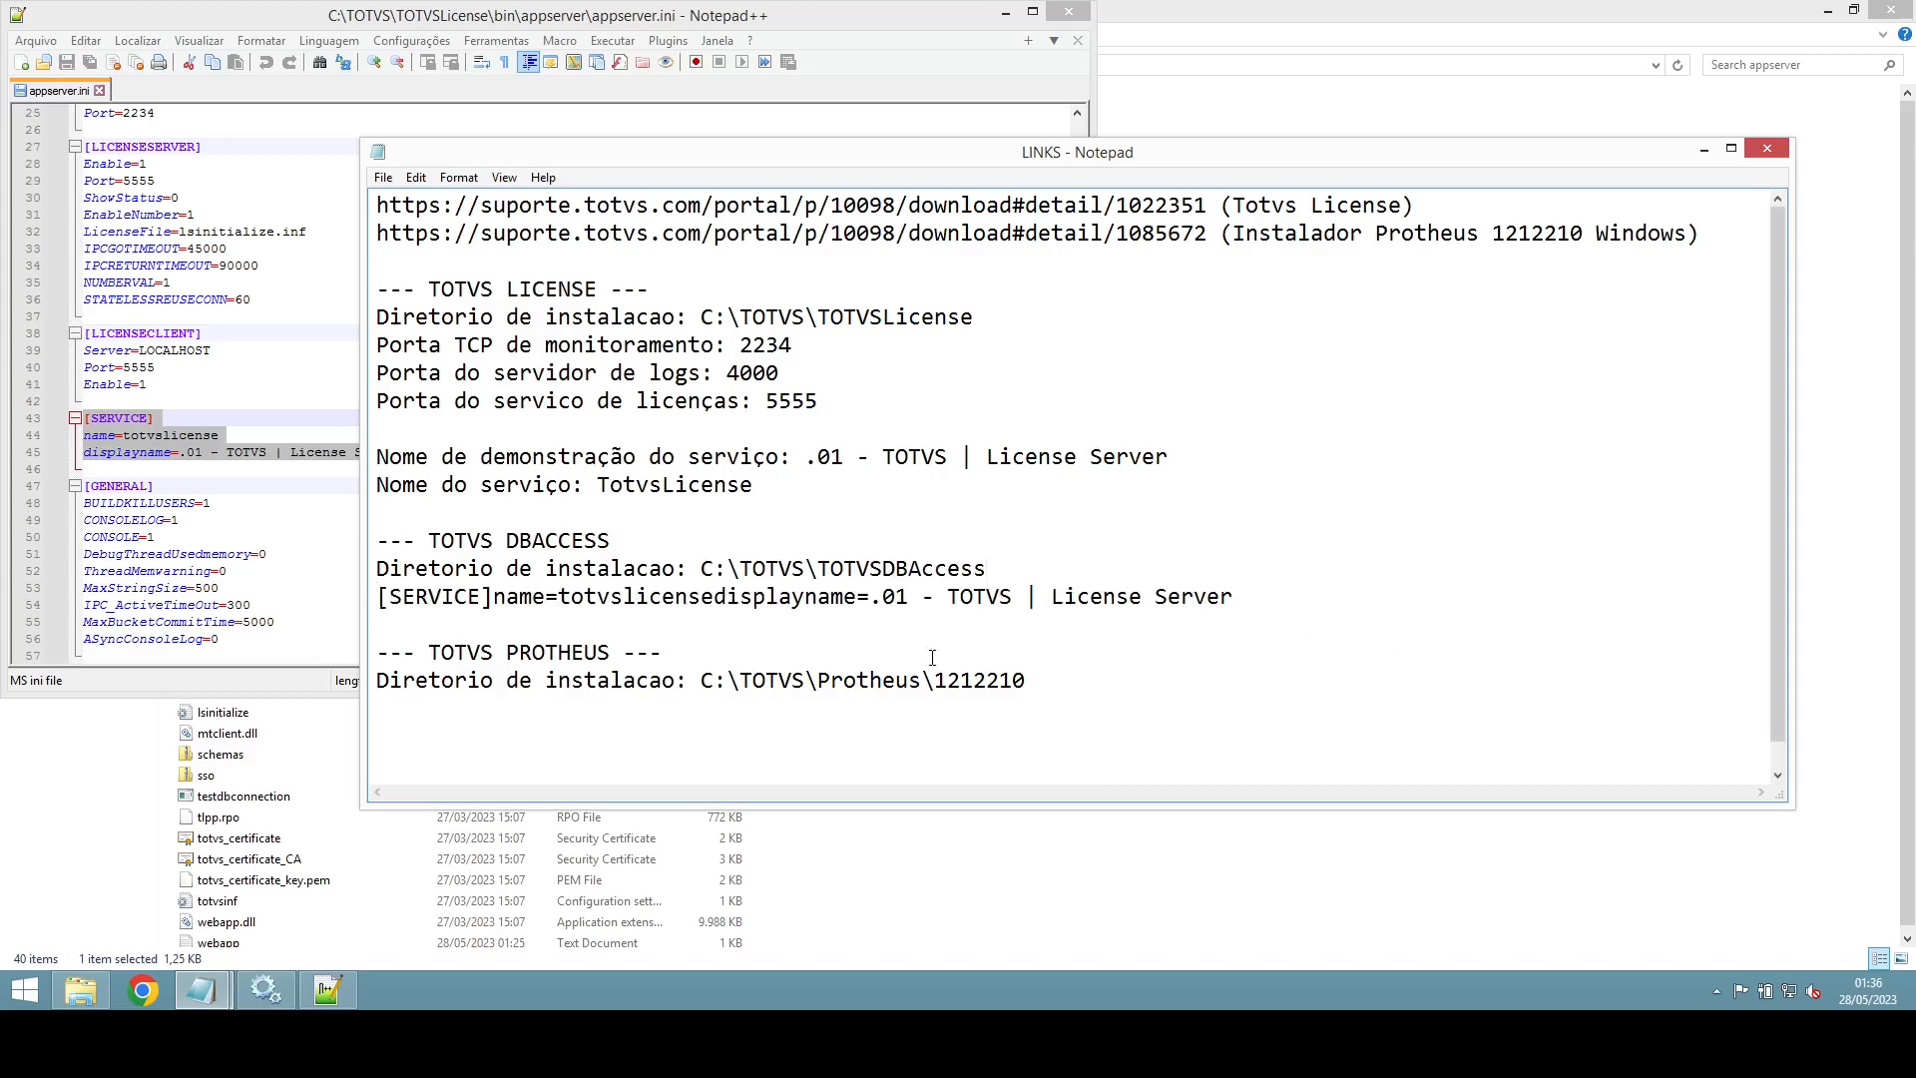
left_click(493, 596)
key("Return")
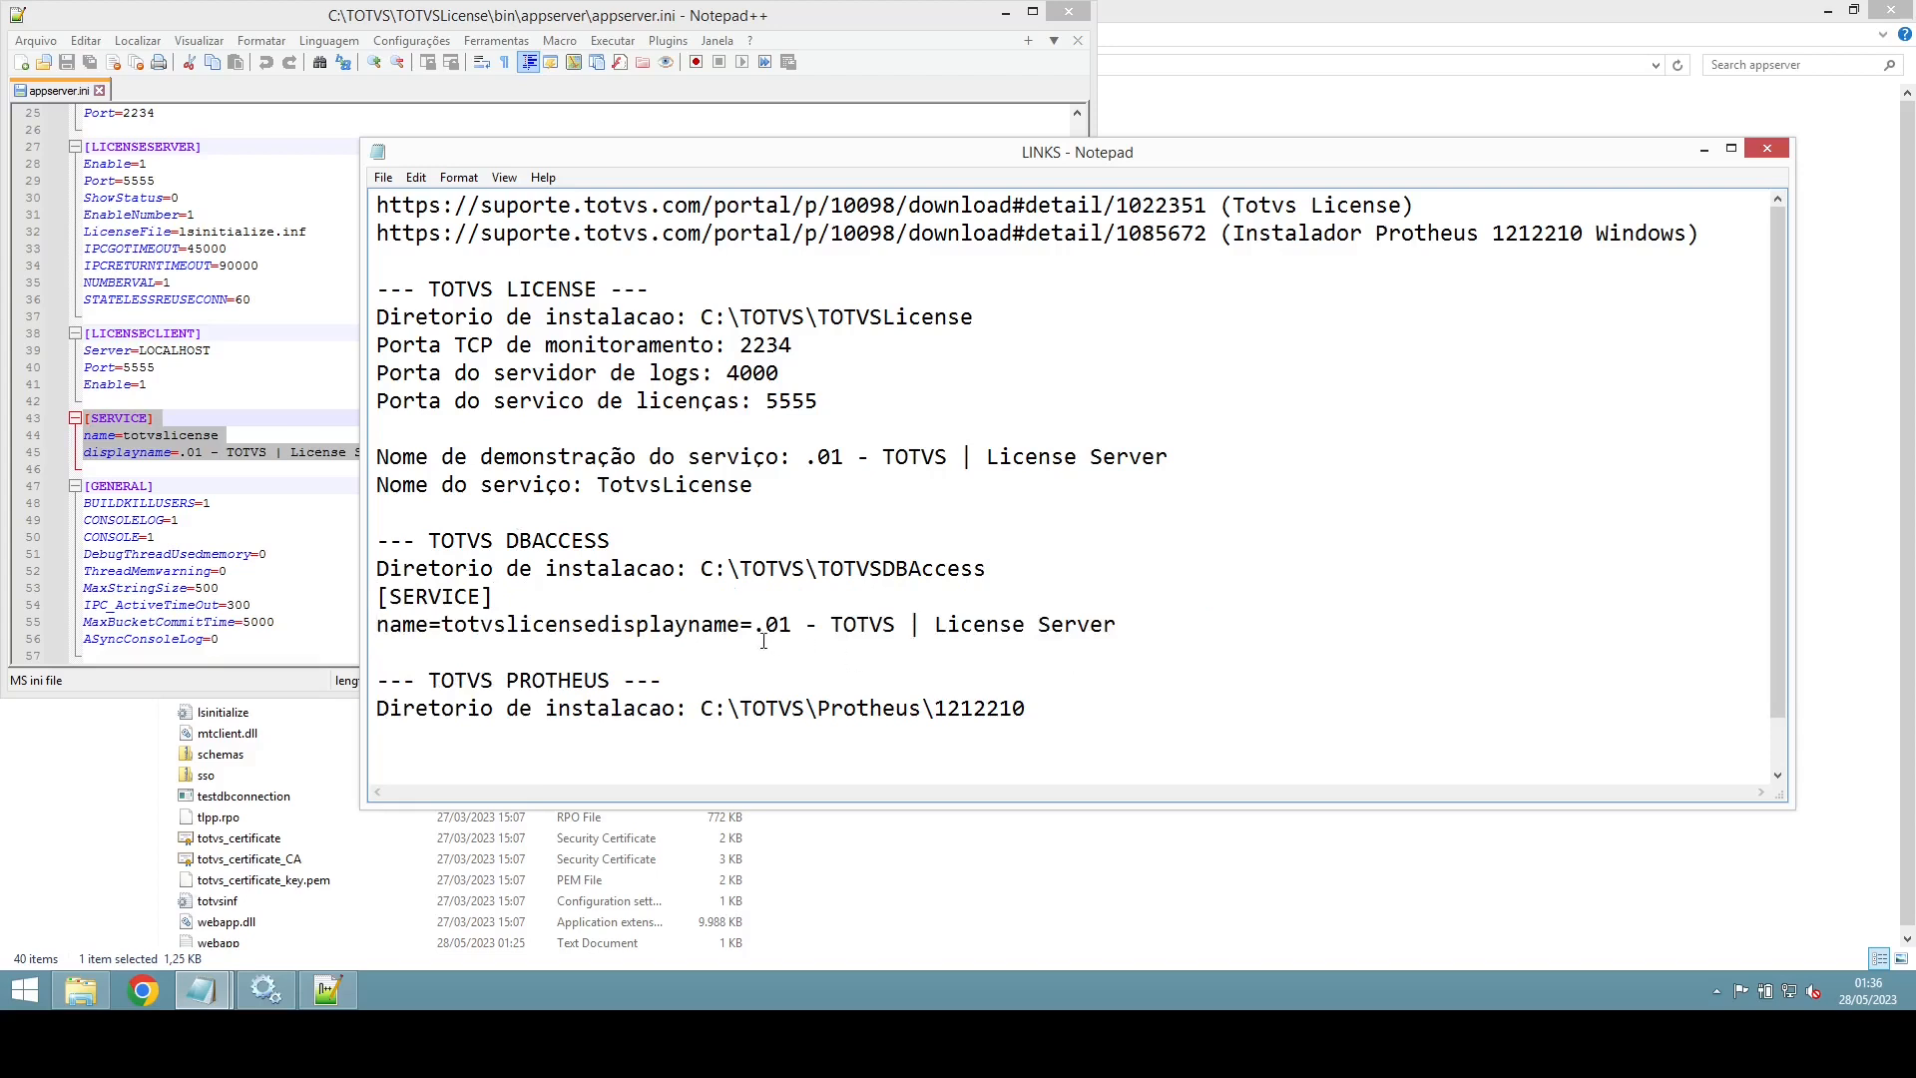
left_click(597, 626)
key("Return")
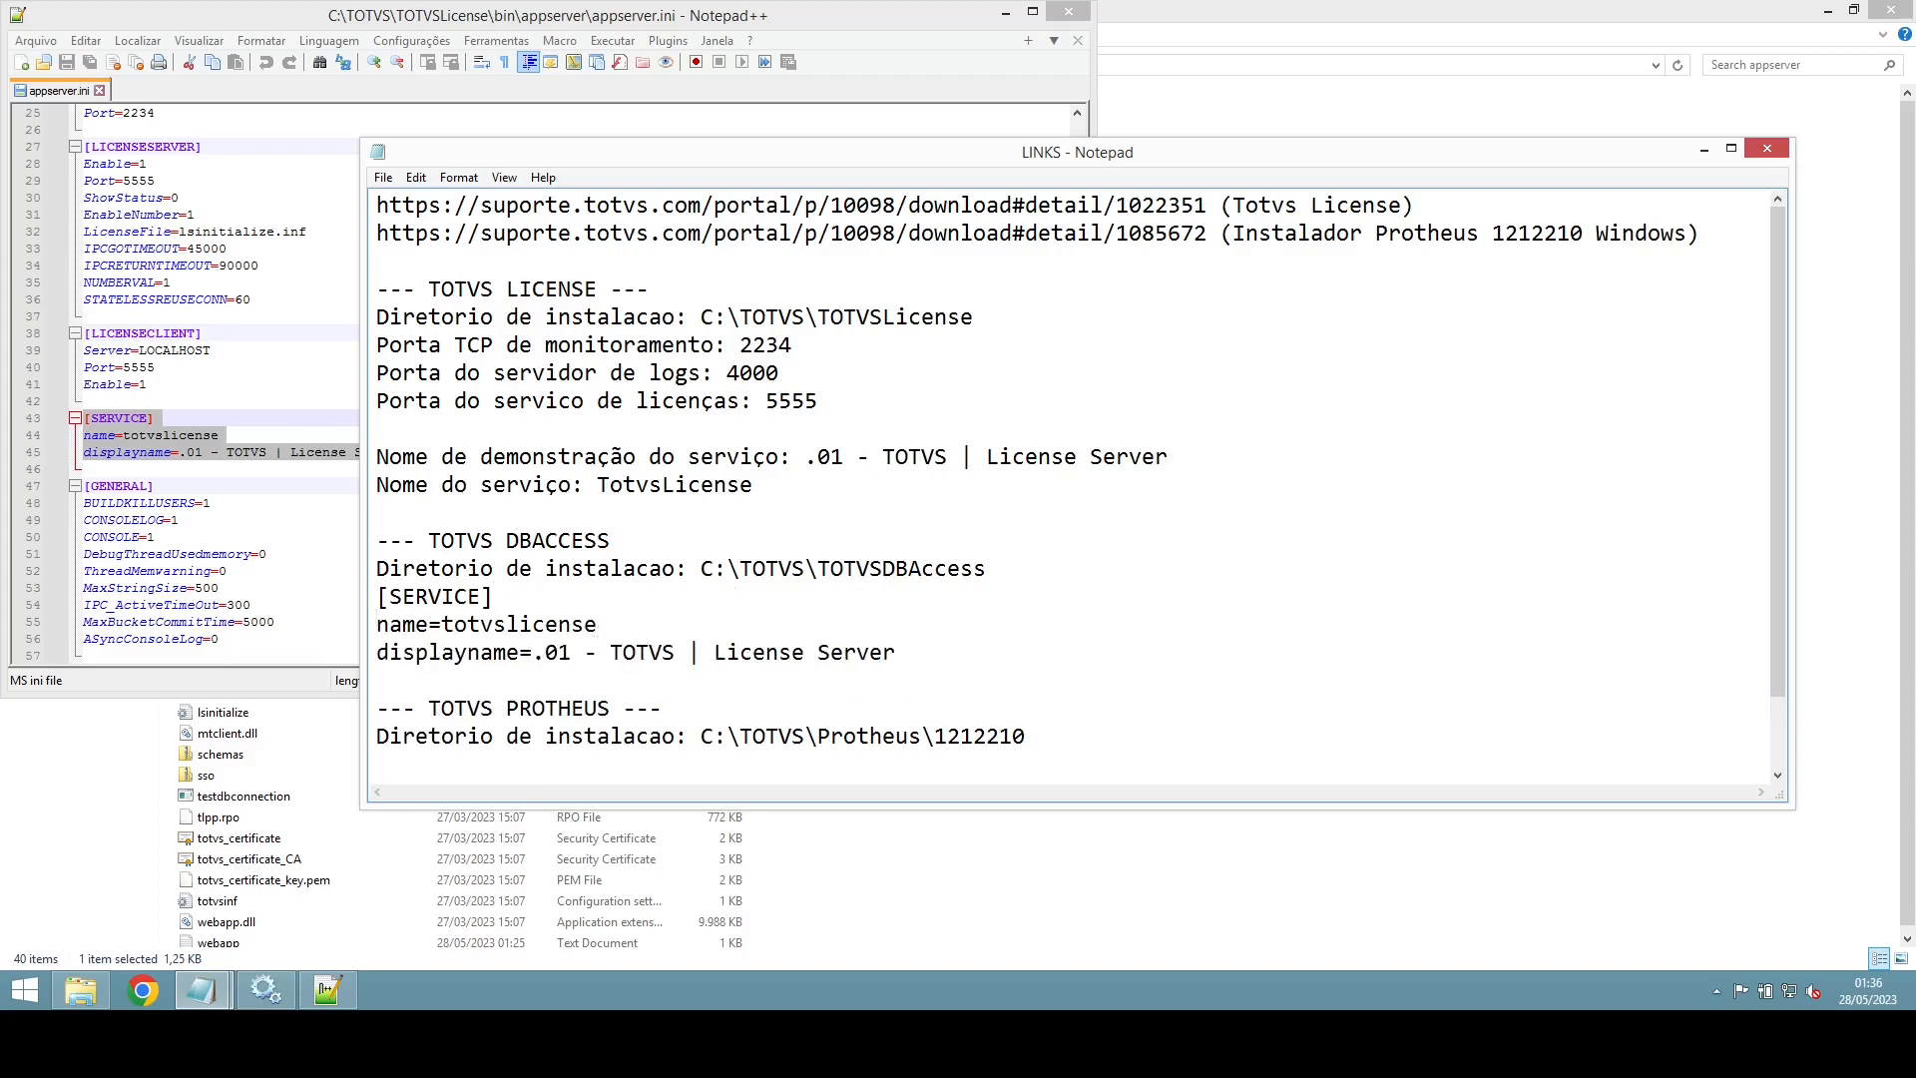
left_click(379, 598)
key("Return")
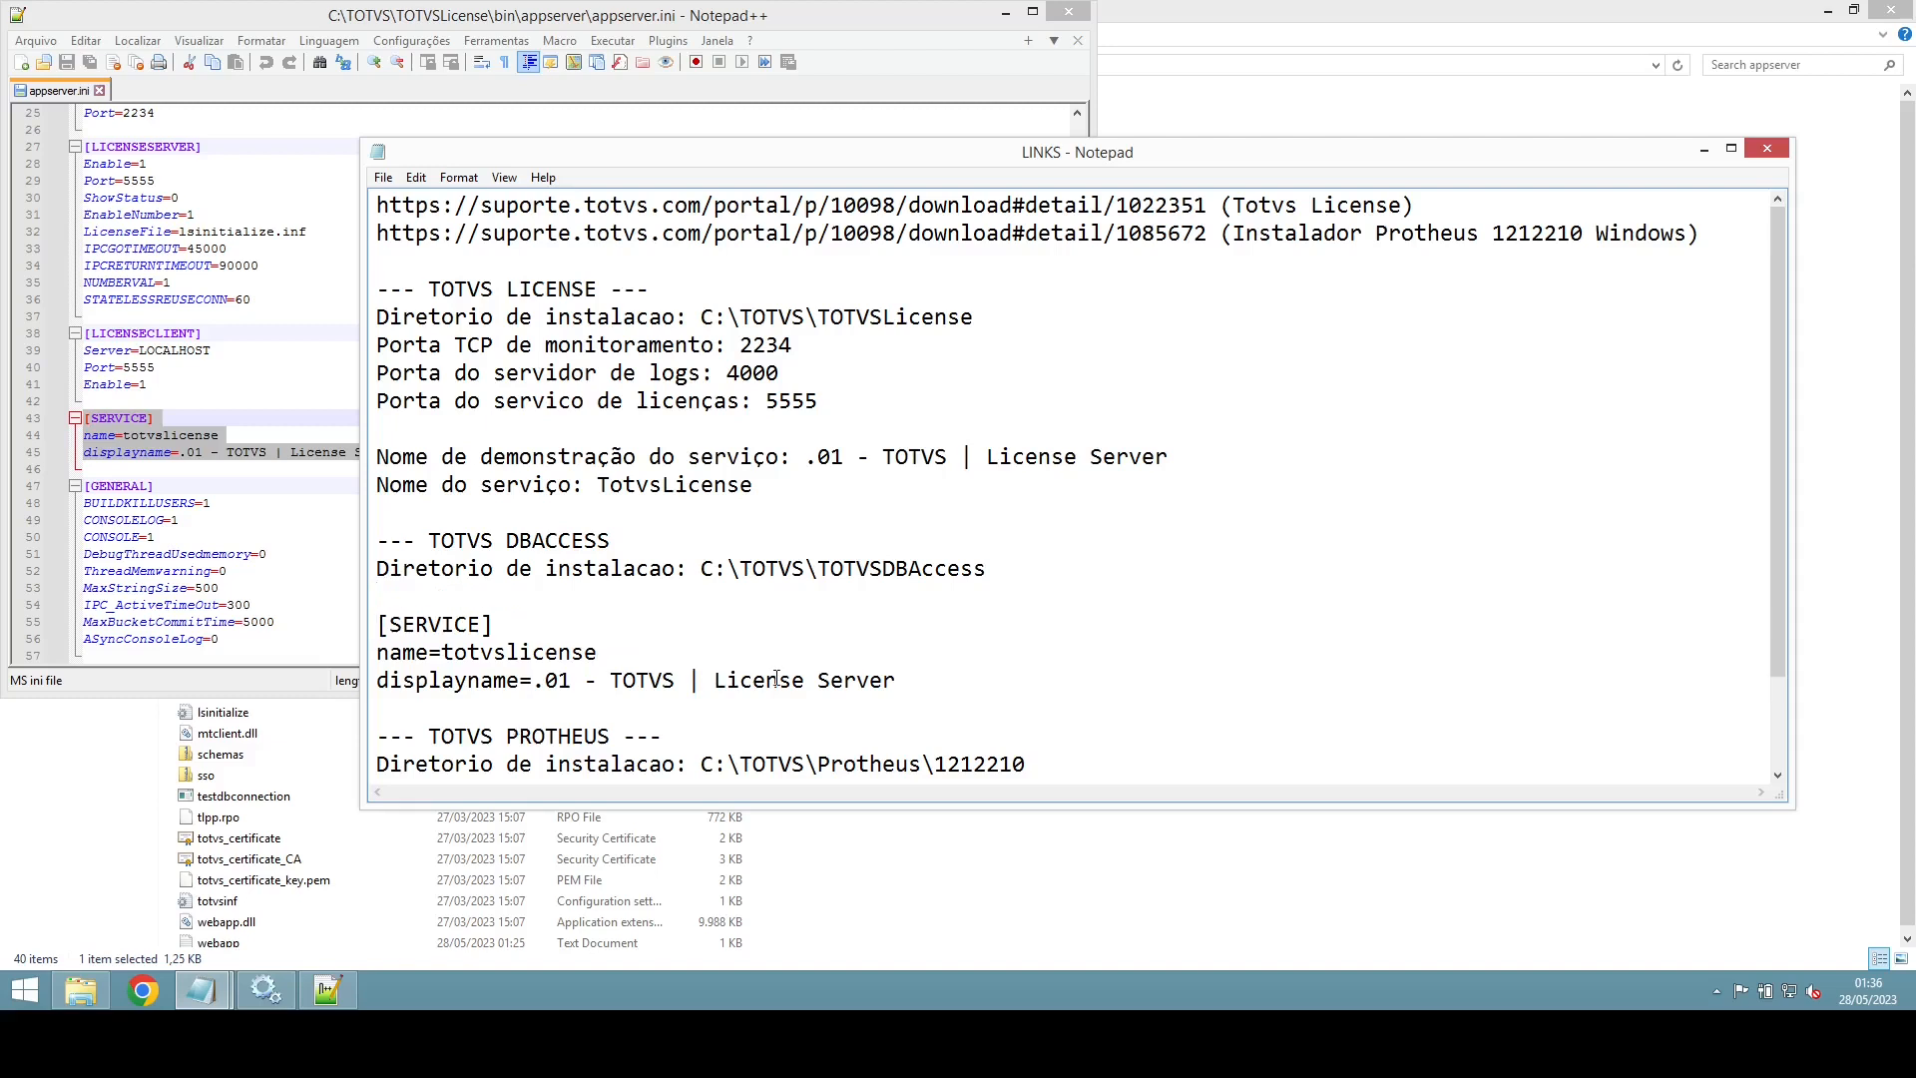
left_click_drag(903, 682, 377, 541)
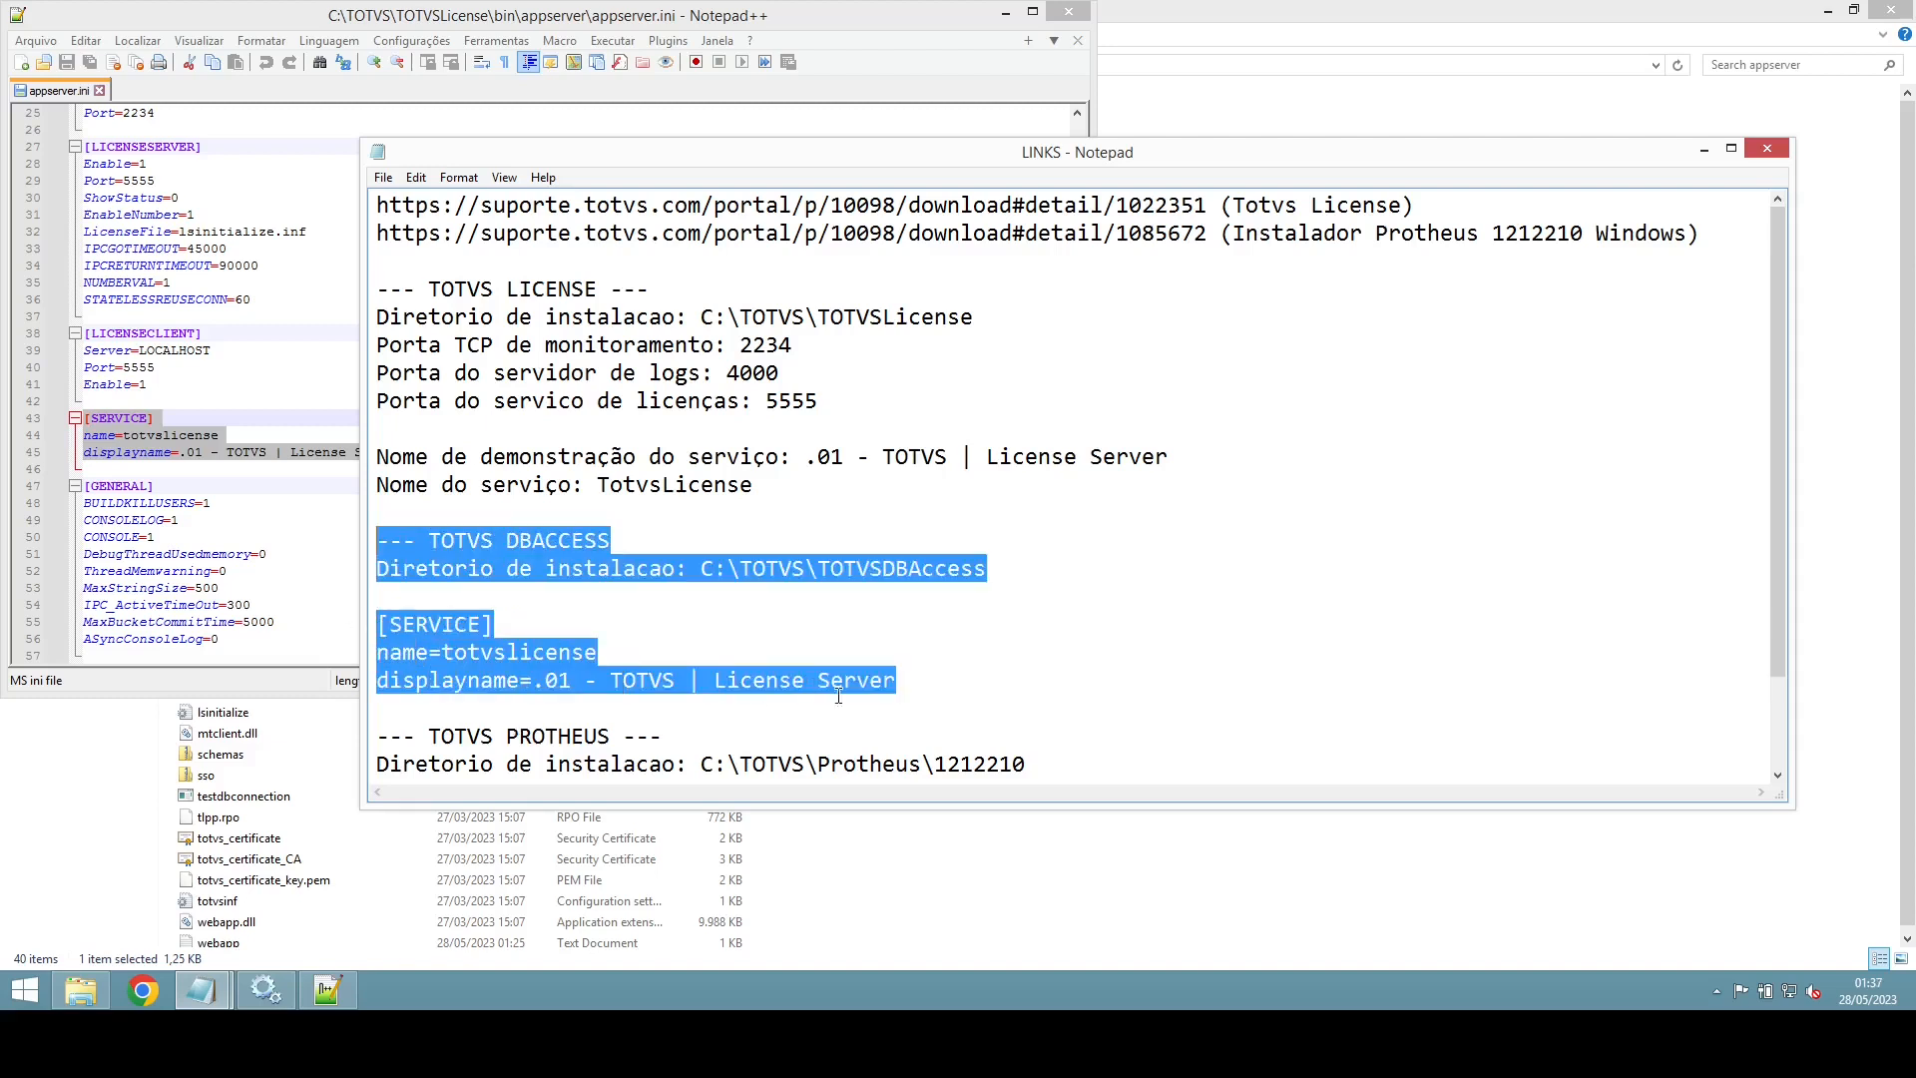
left_click_drag(906, 686, 378, 625)
key("ctrl+c")
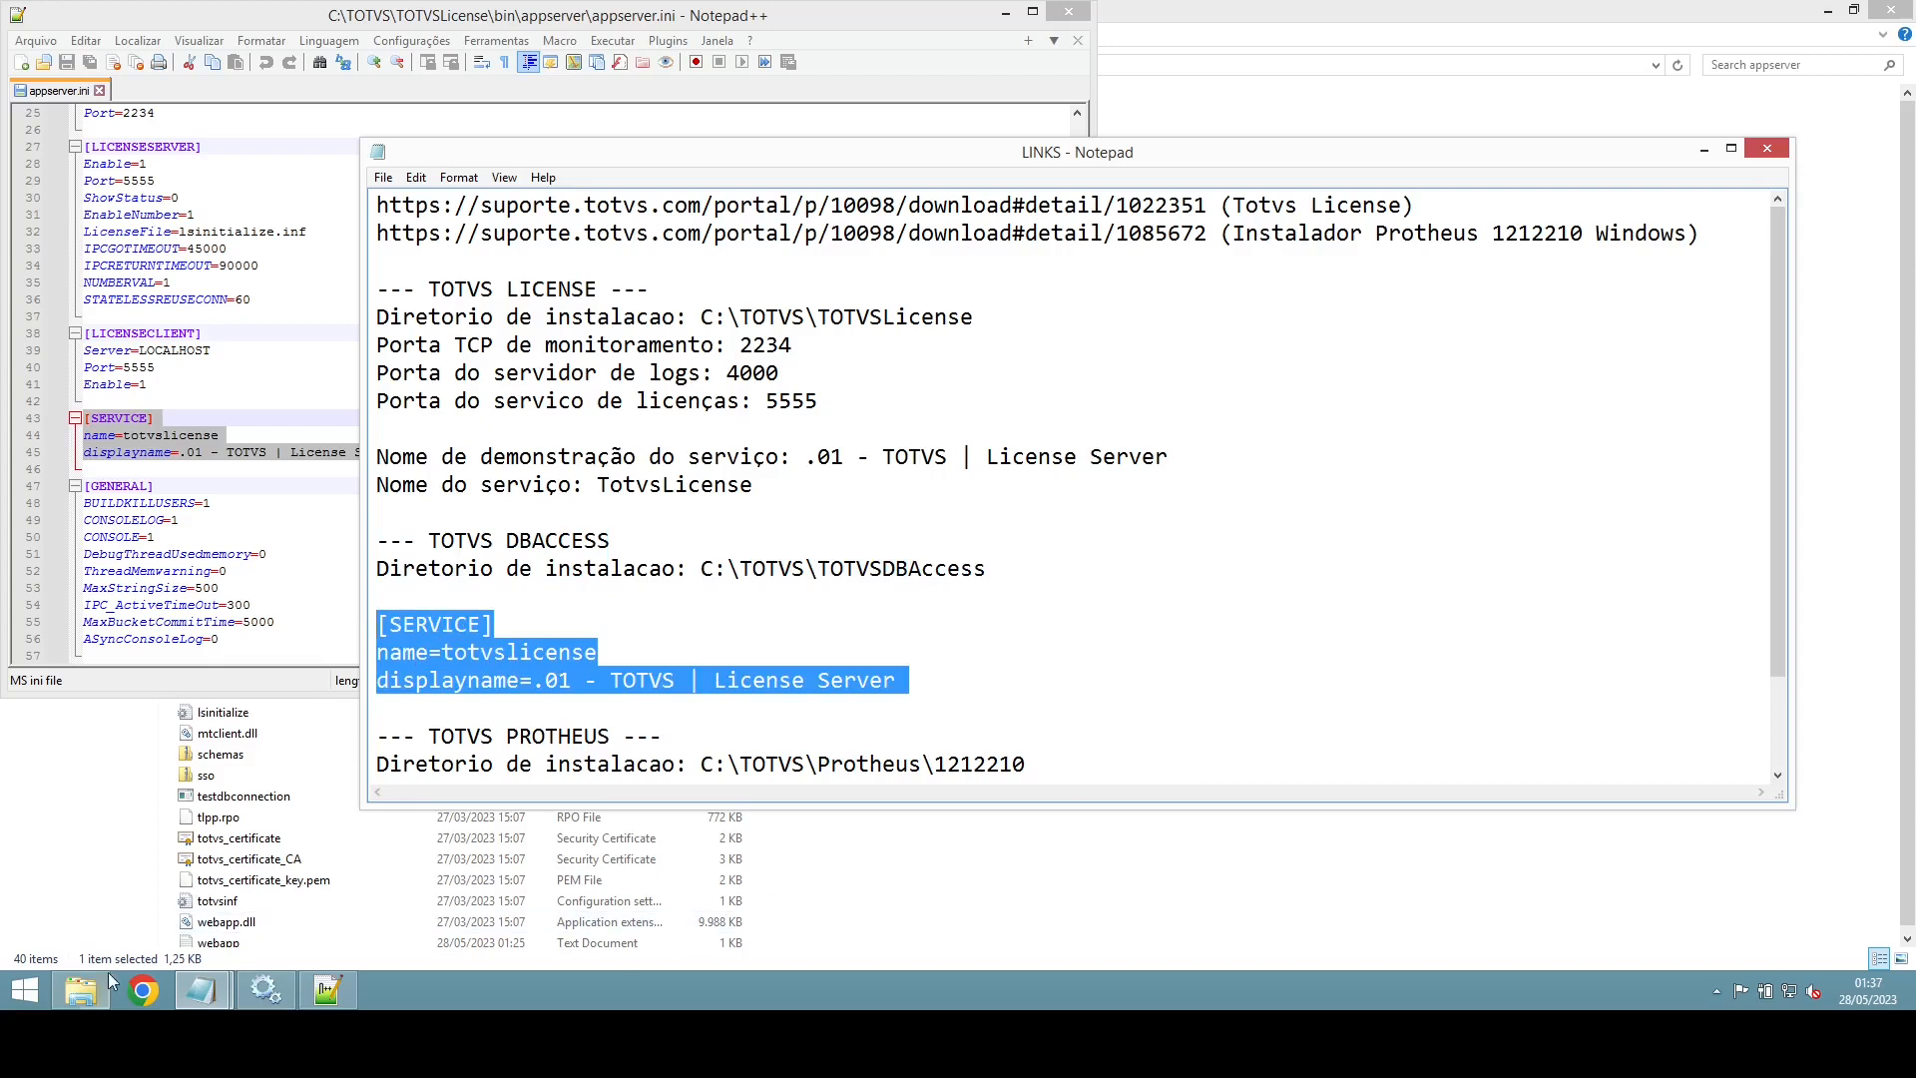
Step: Paste the service lines below [General] in dbaccess and set name=totvsdbaccess
mouse_move(201, 995)
left_click(304, 933)
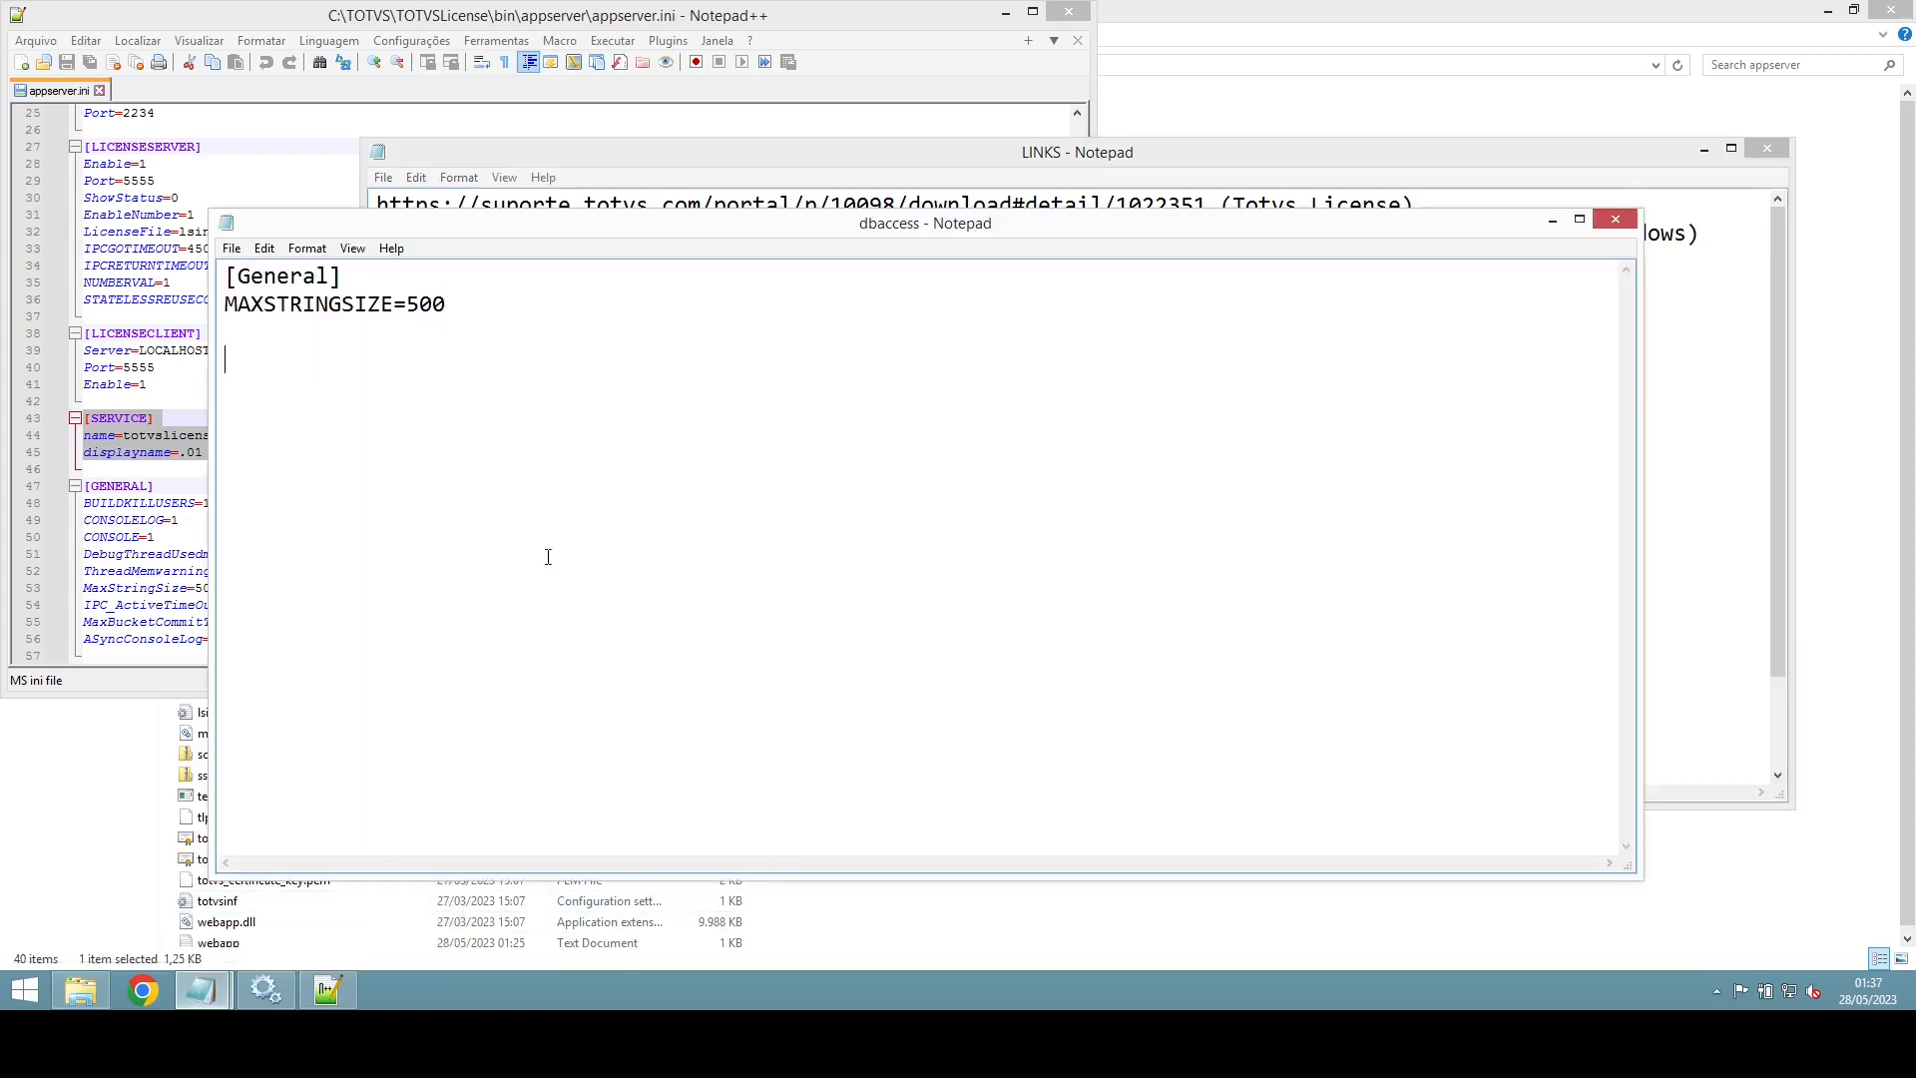
left_click(607, 368)
key("ctrl+v")
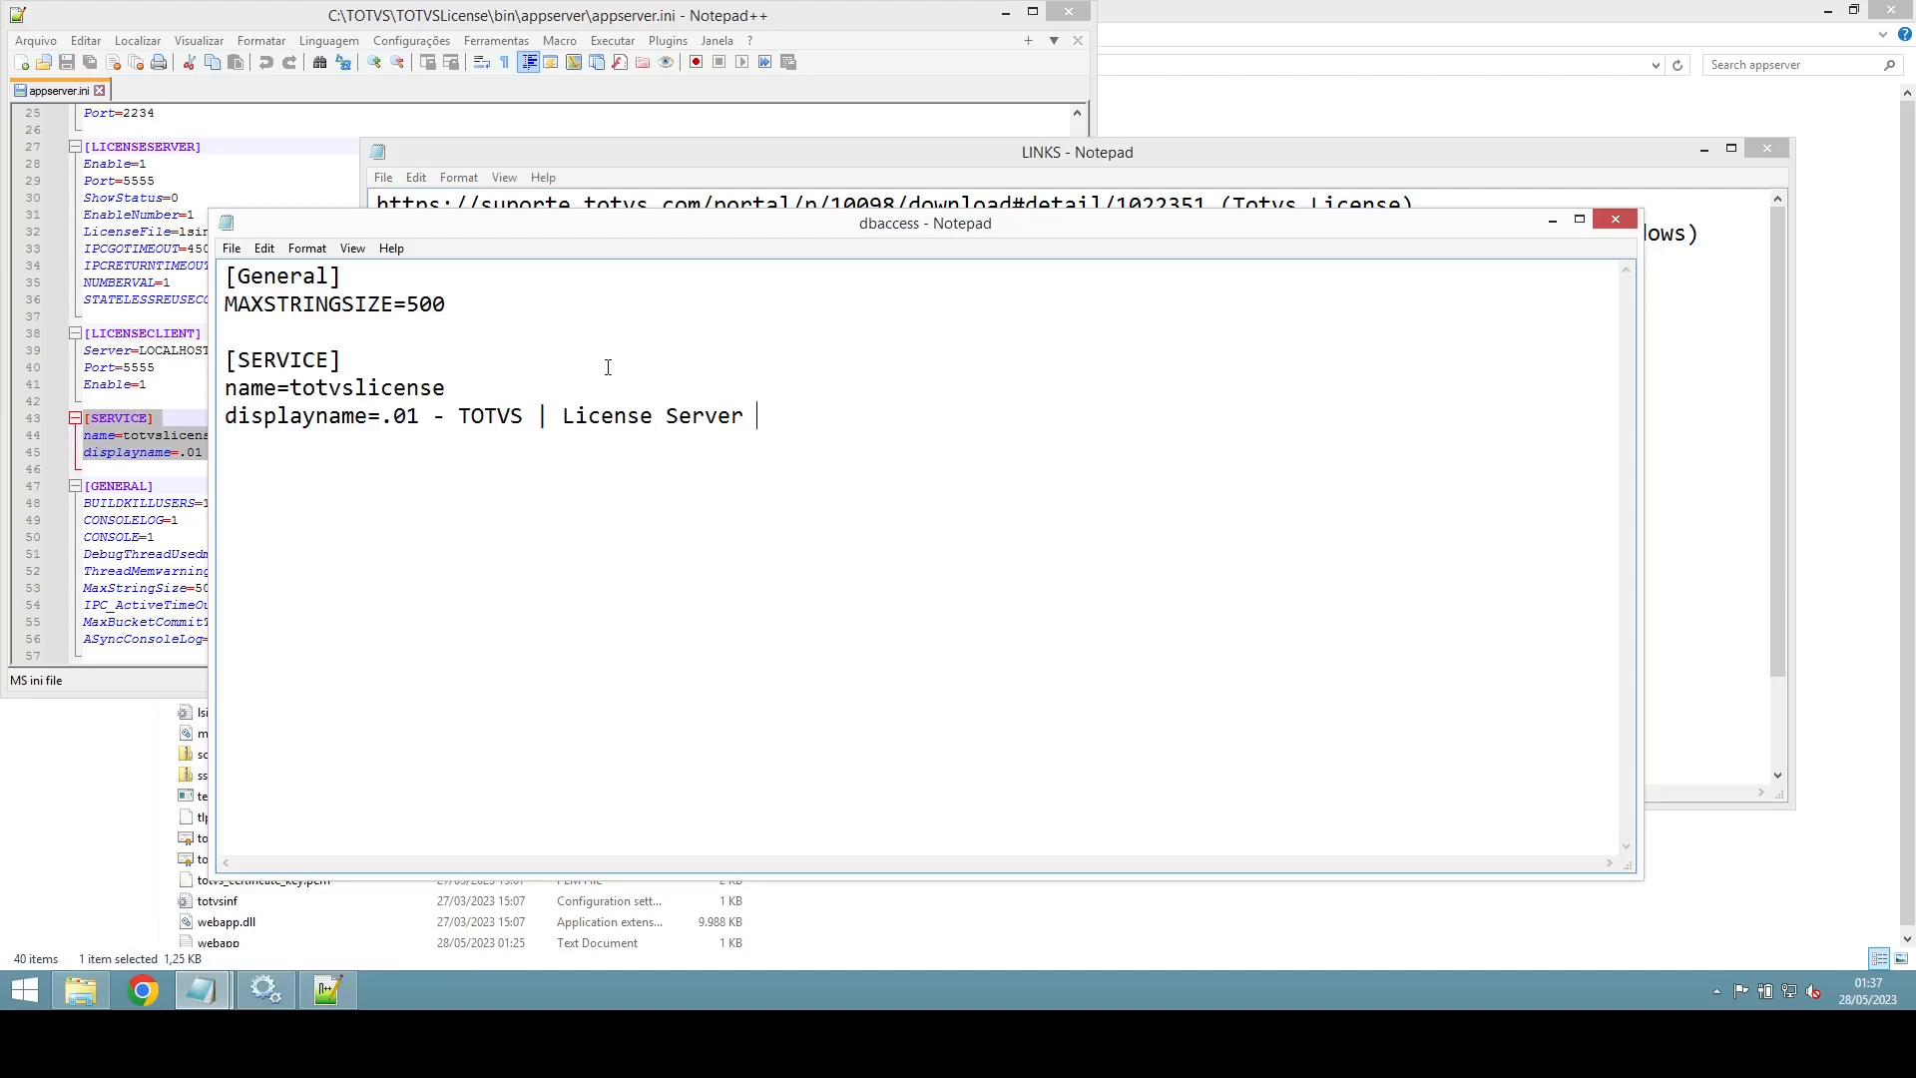
double_click(396, 390)
left_click(453, 389)
key("Delete")
key("BackSpace")
key("BackSpace")
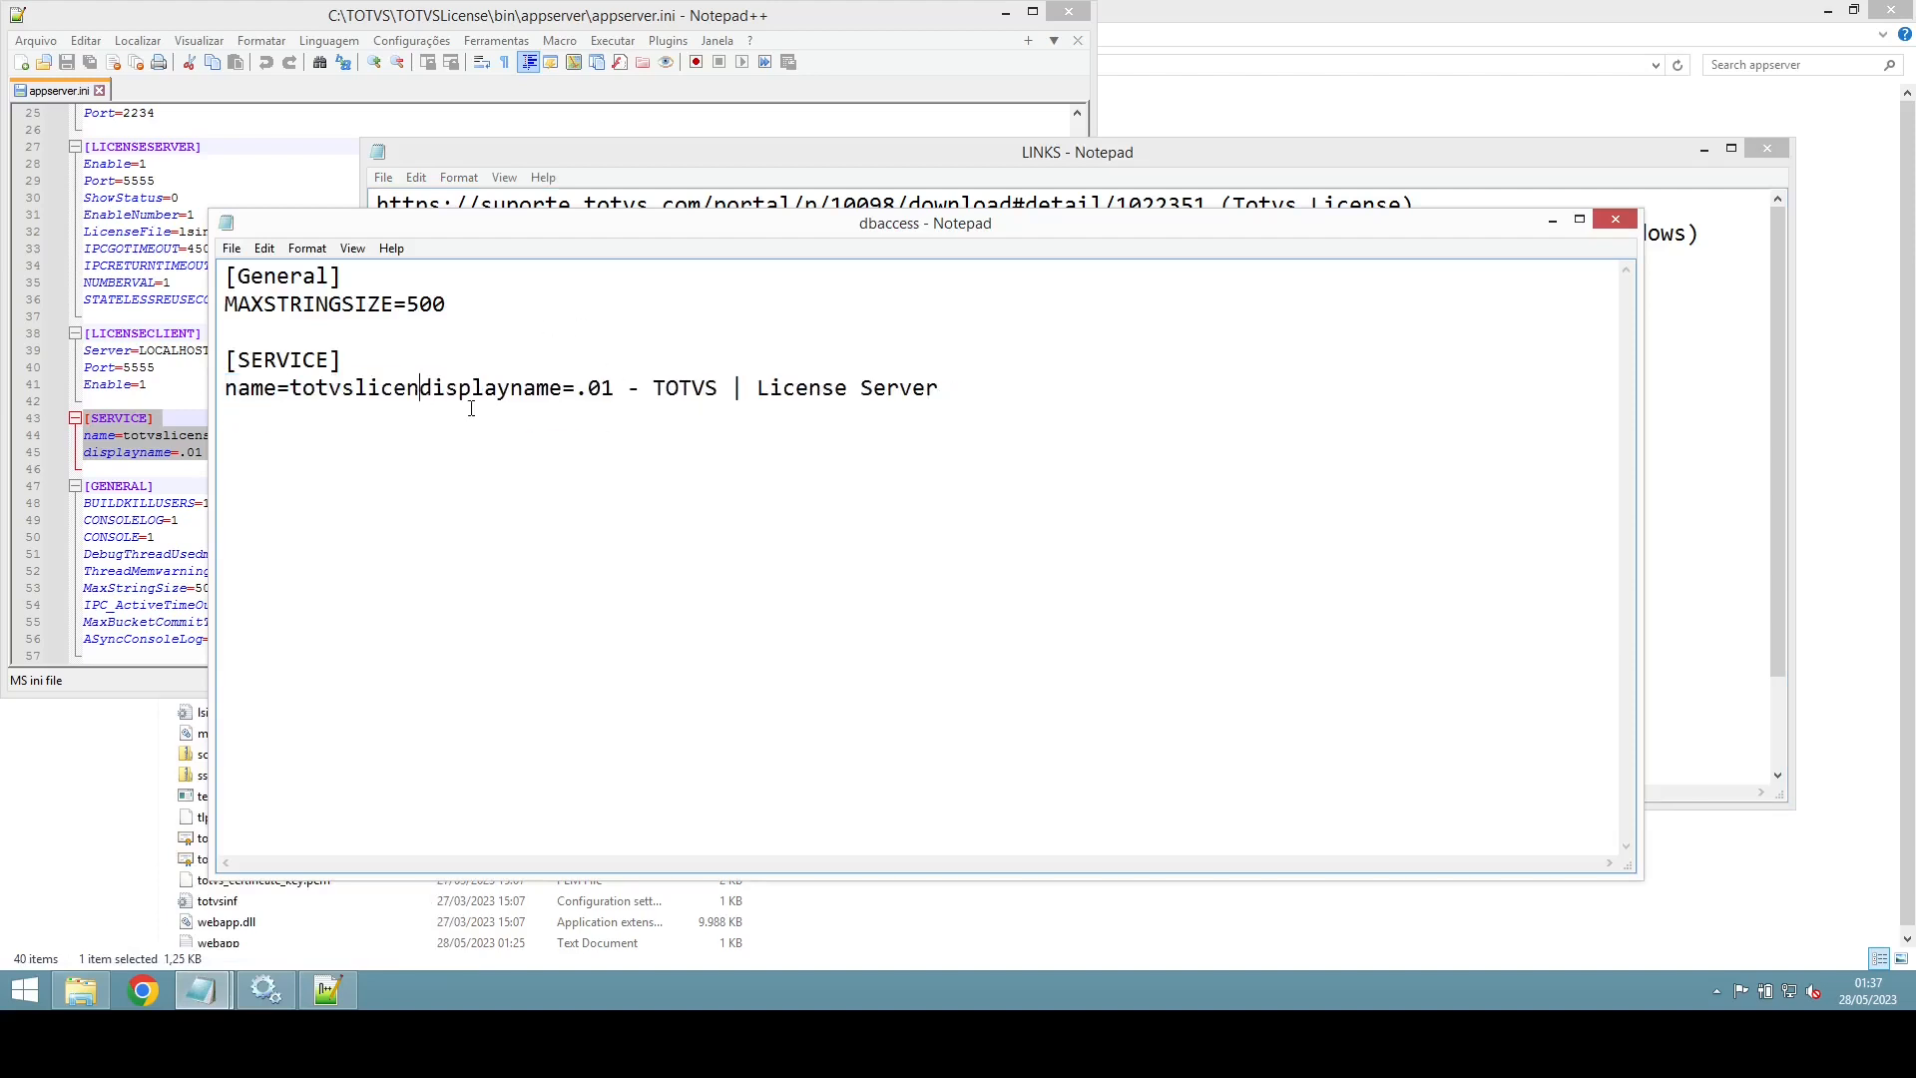
key("BackSpace")
key("BackSpace")
key("BackSpace")
key("BackSpace")
key("BackSpace")
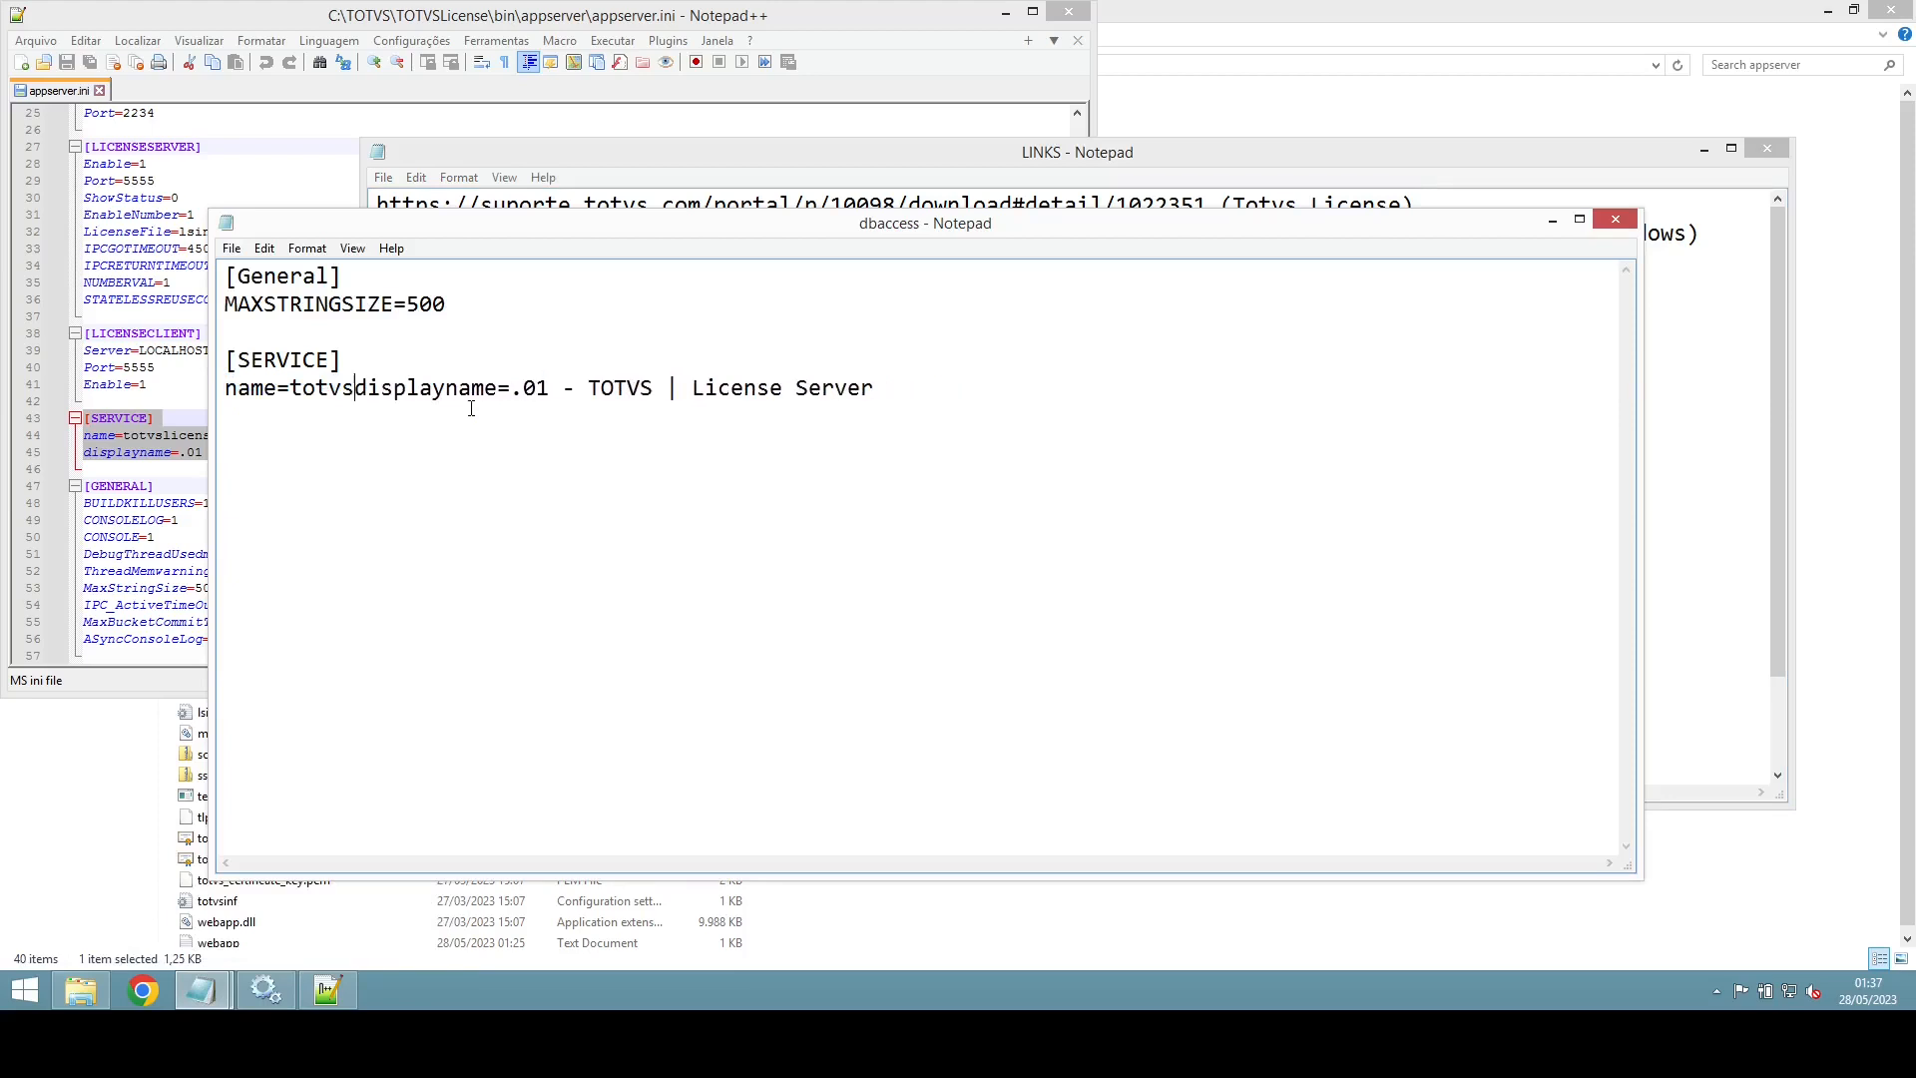
type("dbaccess")
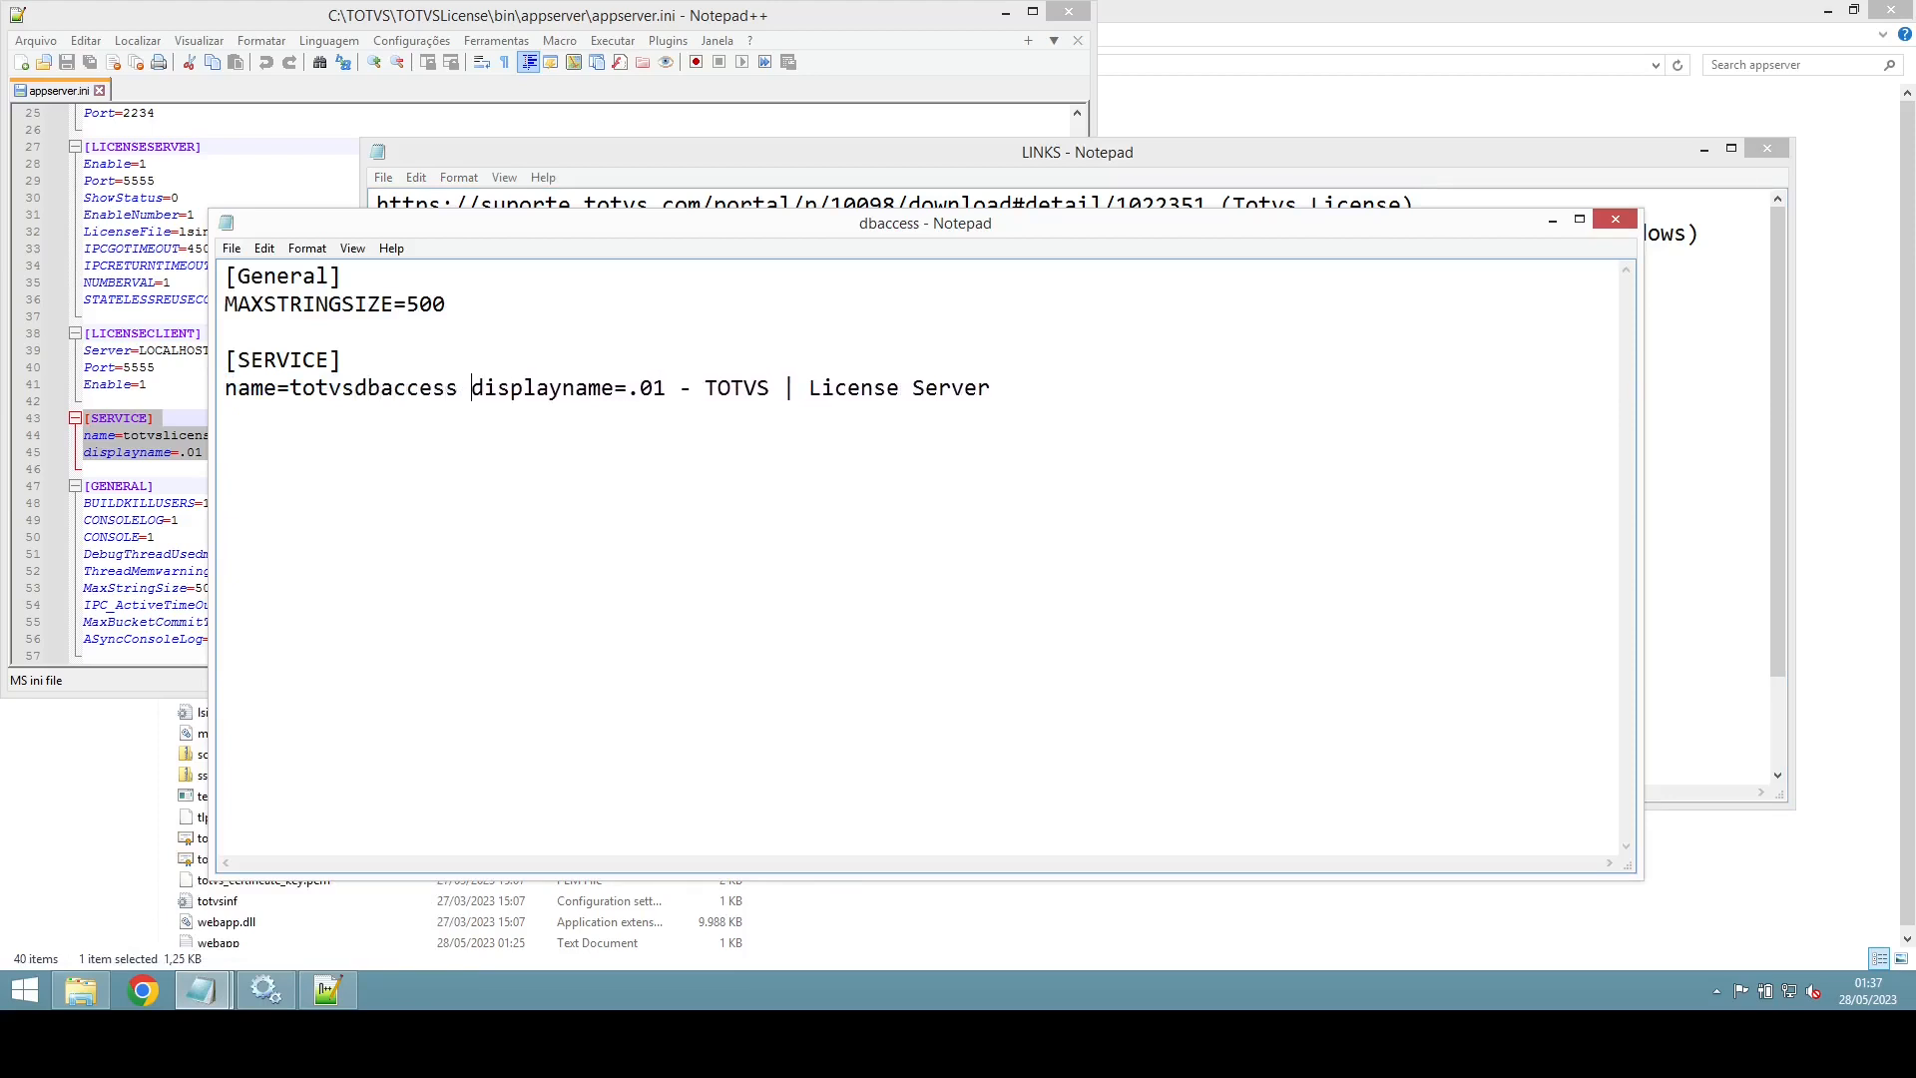
key("Return")
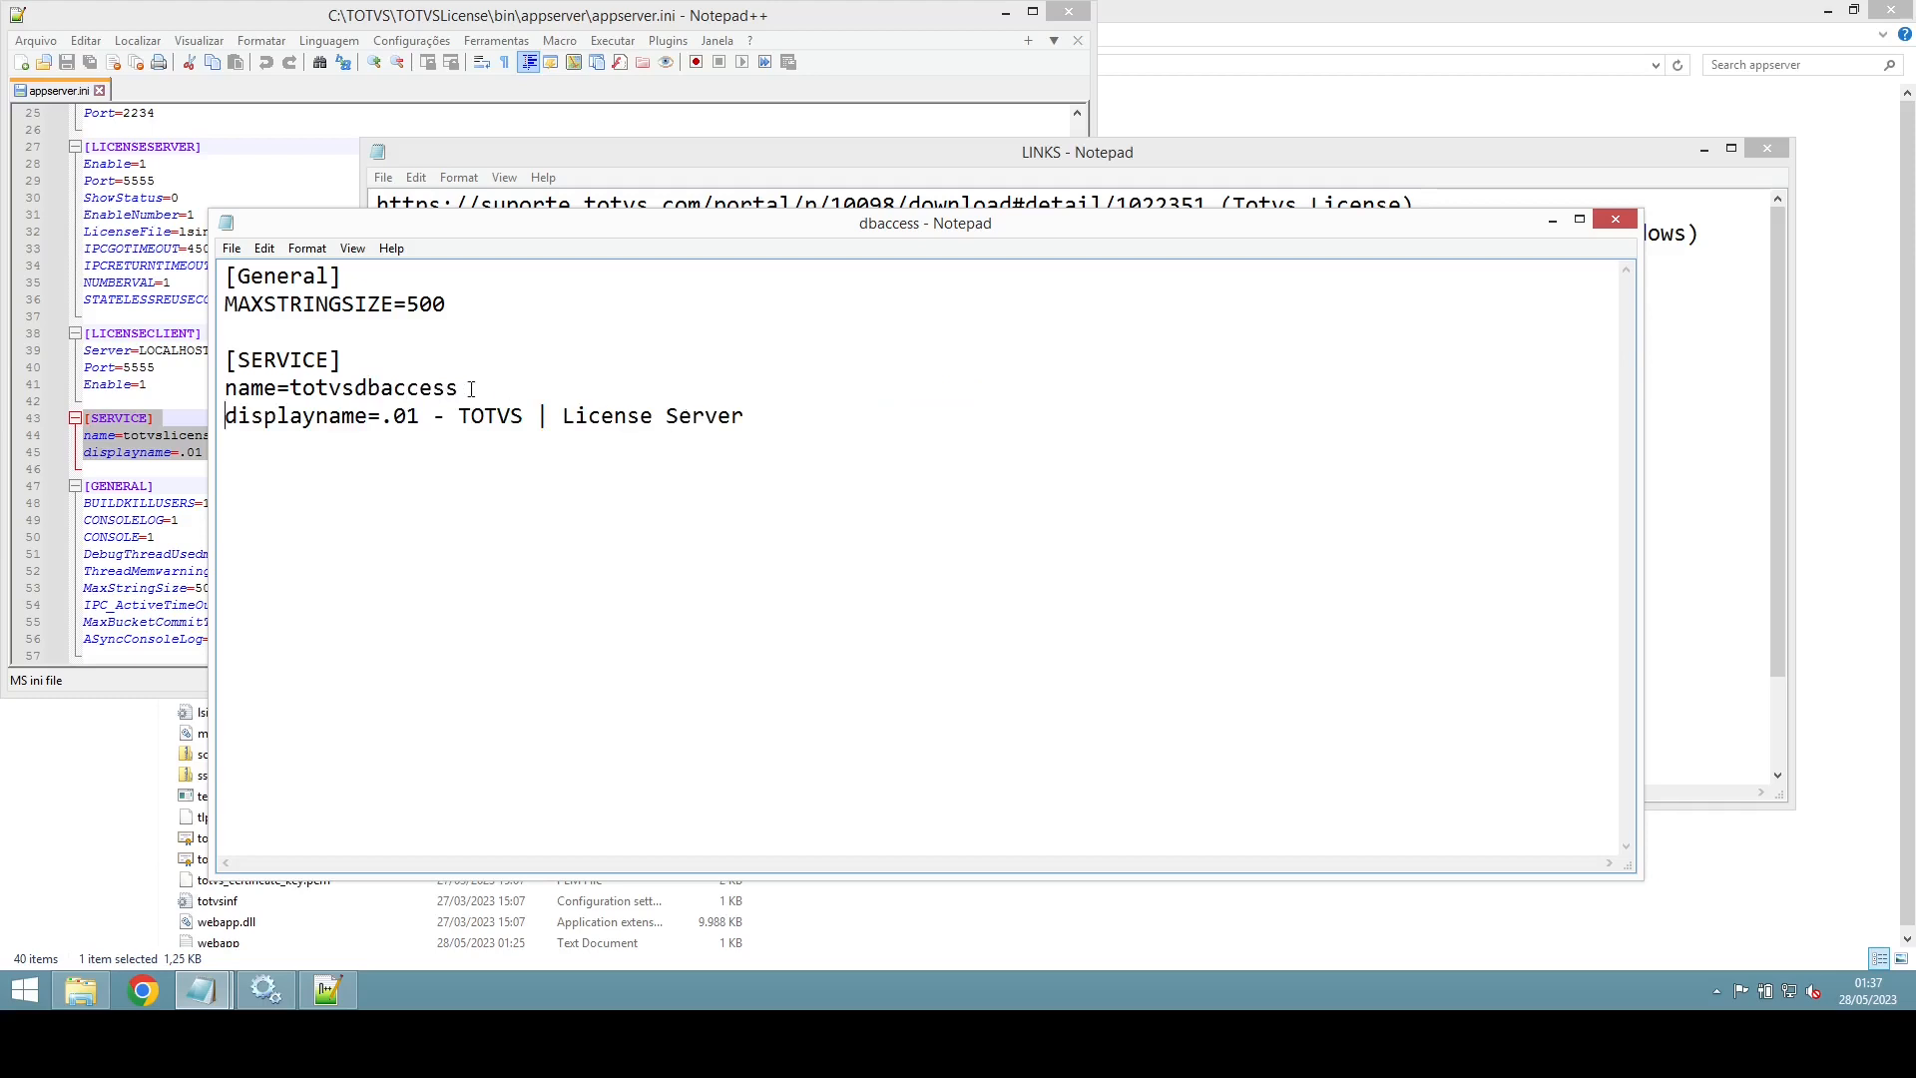
Step: Change the displayname to '.02 - TOTVS | DBAccess64'
left_click(421, 418)
key("BackSpace")
type("2")
left_click_drag(563, 417, 791, 415)
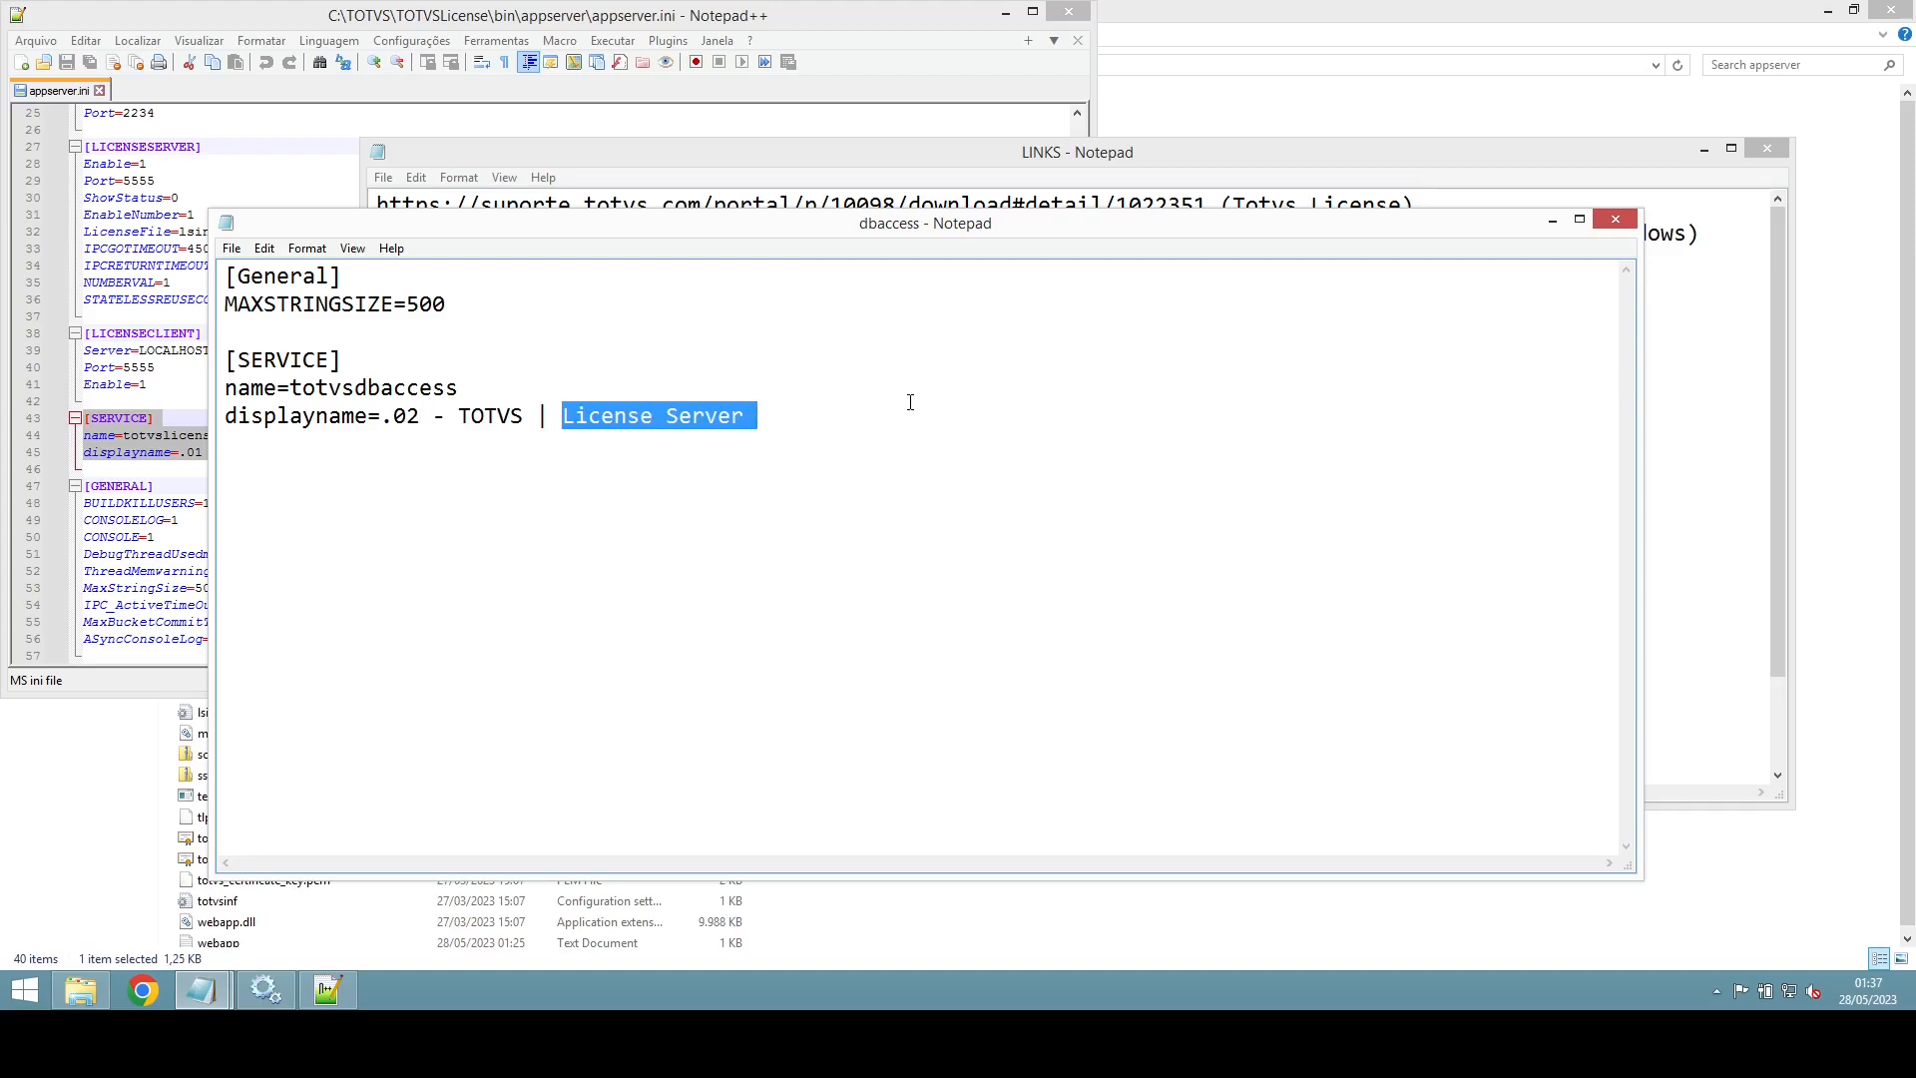
type("DBAcc")
key("BackSpace")
type("c")
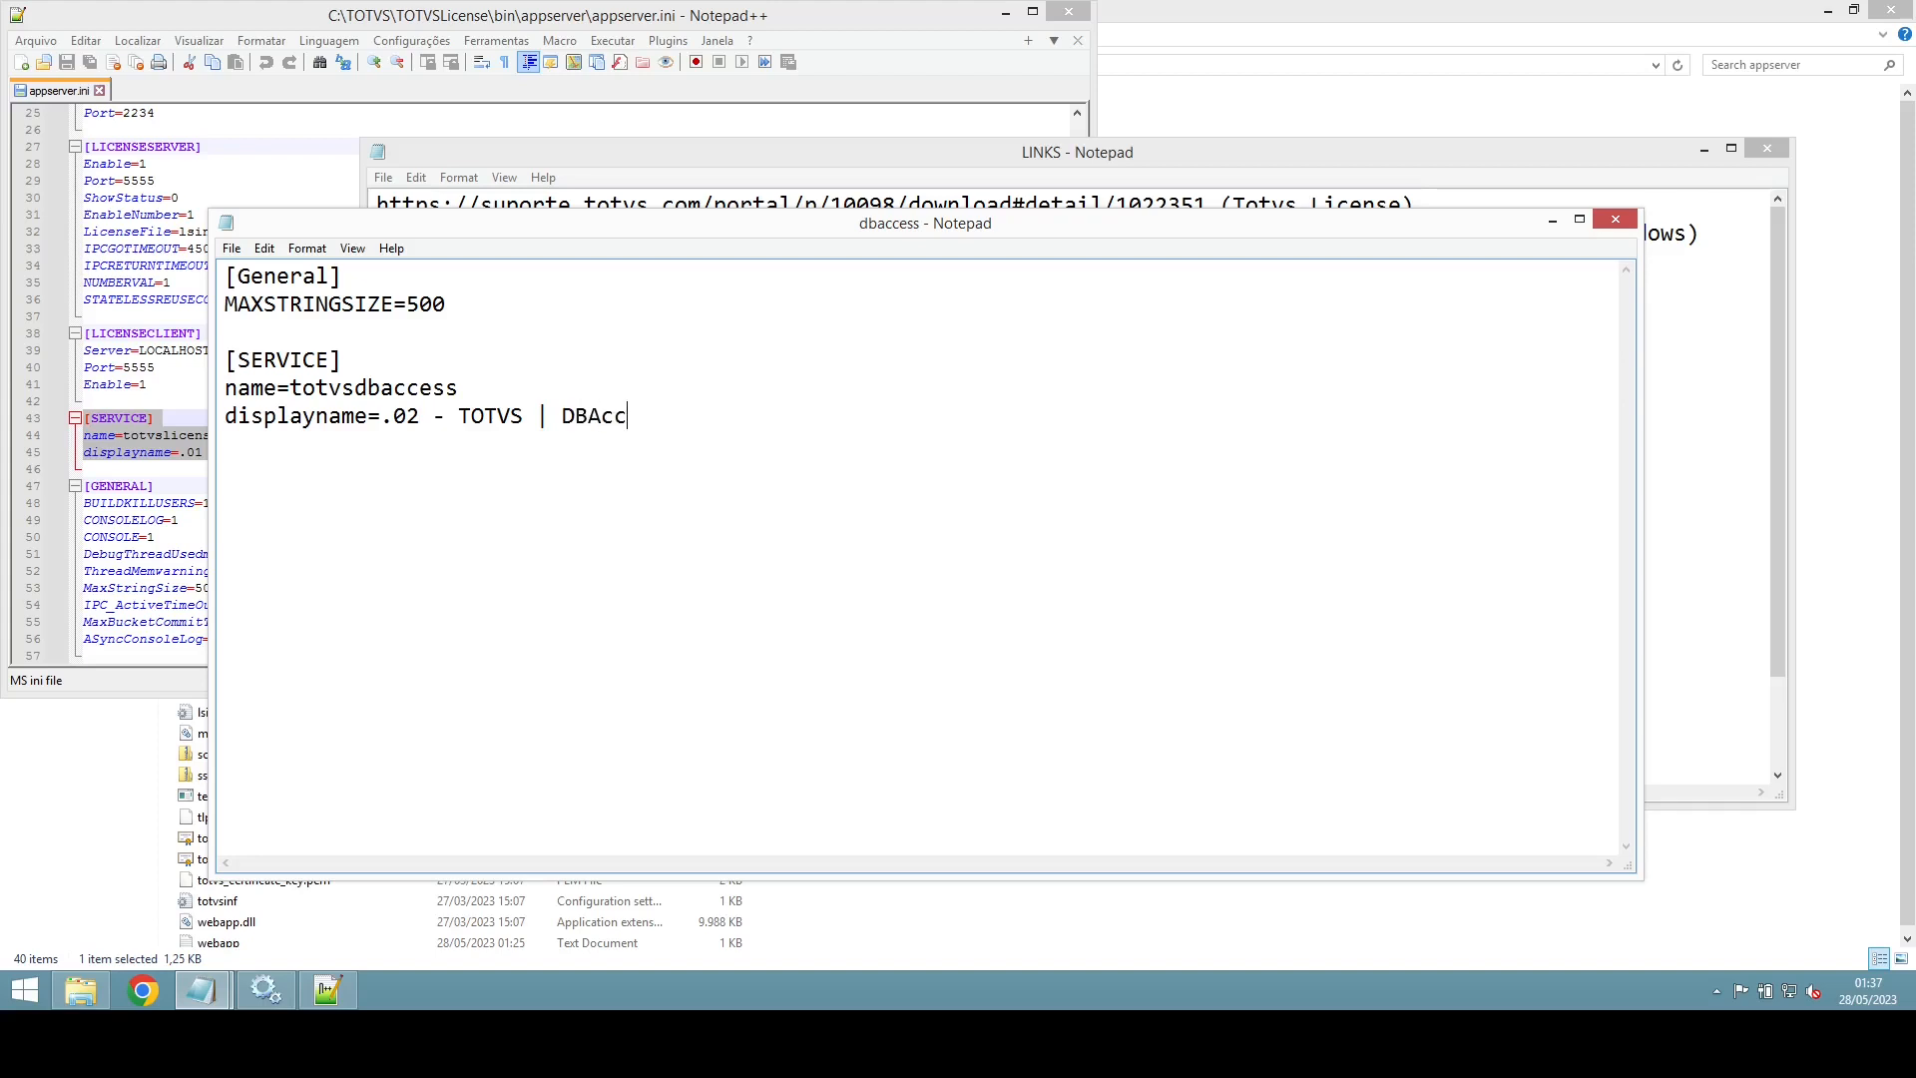
type("ess64")
Step: Save the dbaccess file and select its name and displayname lines
left_click(239, 249)
left_click(262, 315)
left_click_drag(721, 419, 90, 356)
key("ctrl+c")
left_click(864, 165)
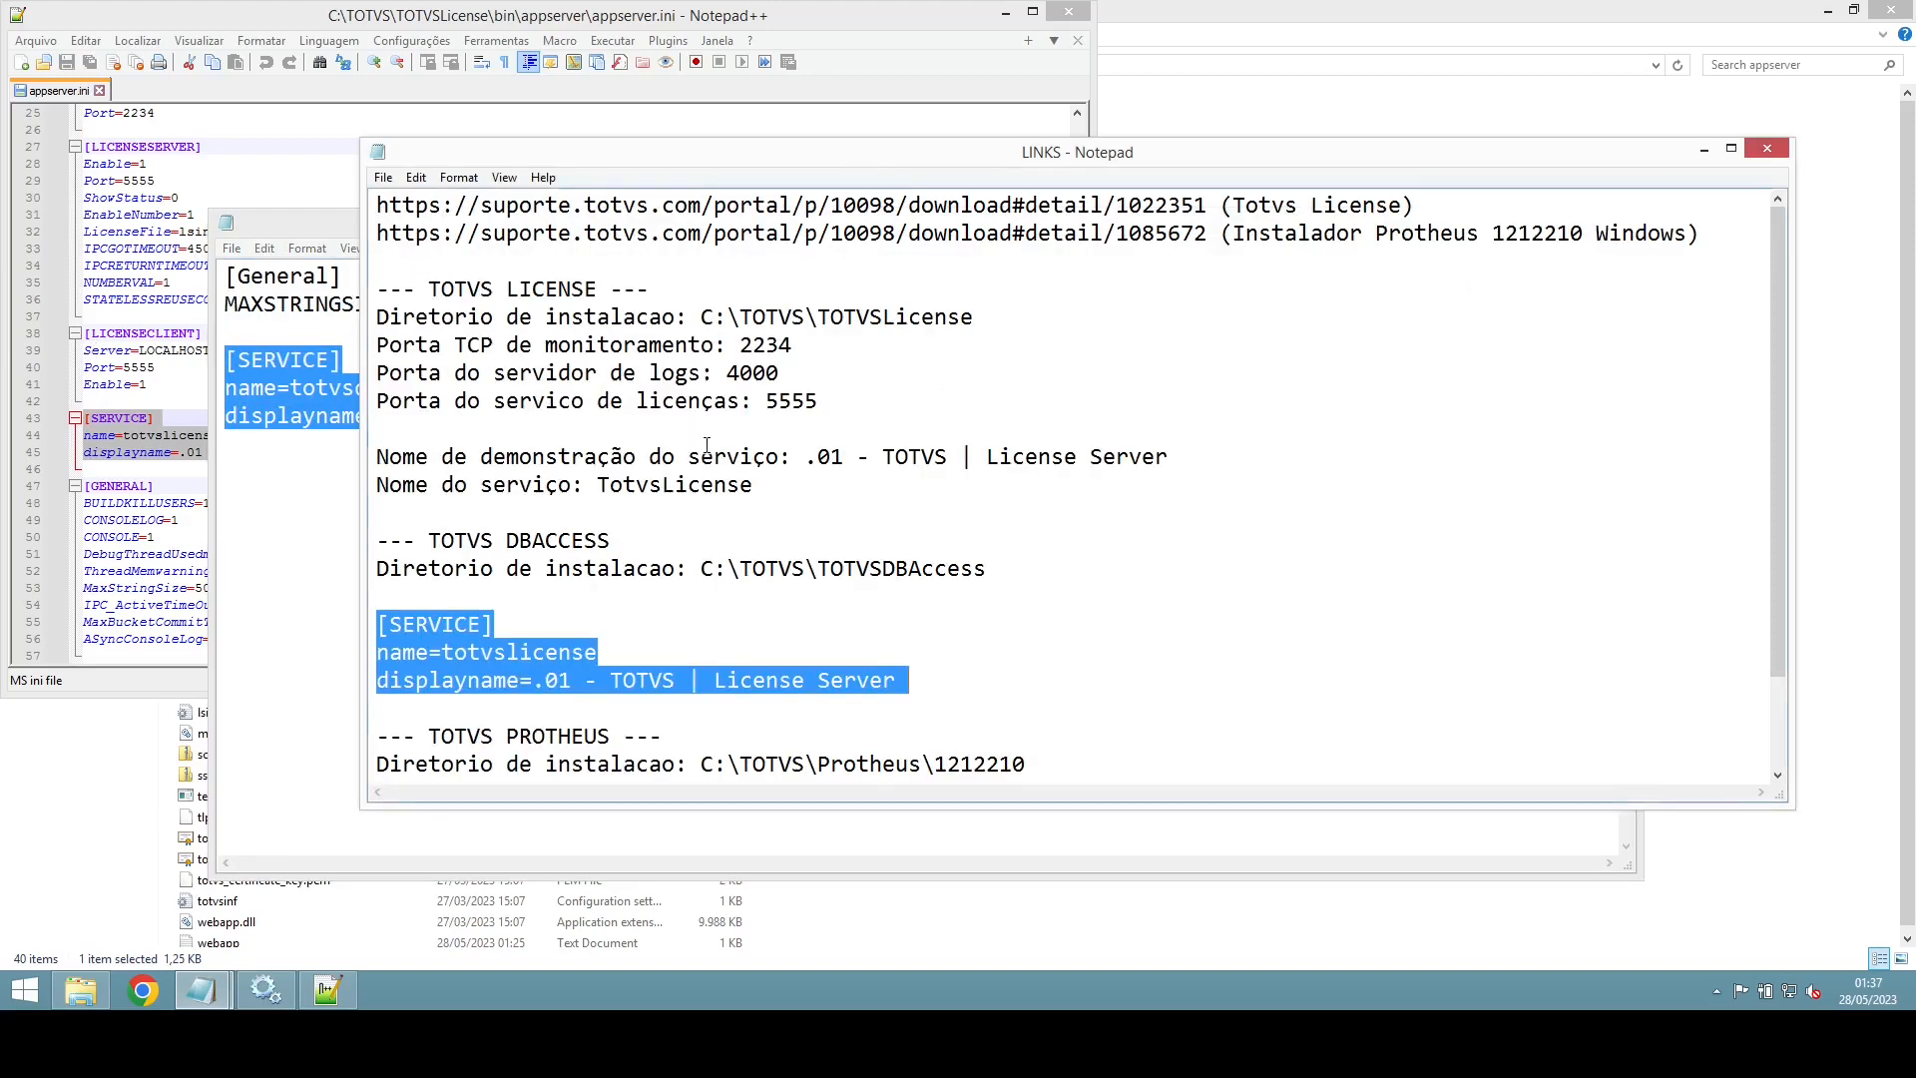
Step: Replace the DBACCESS service block in LINKS with the updated DBAccess64 block
key("ctrl+v")
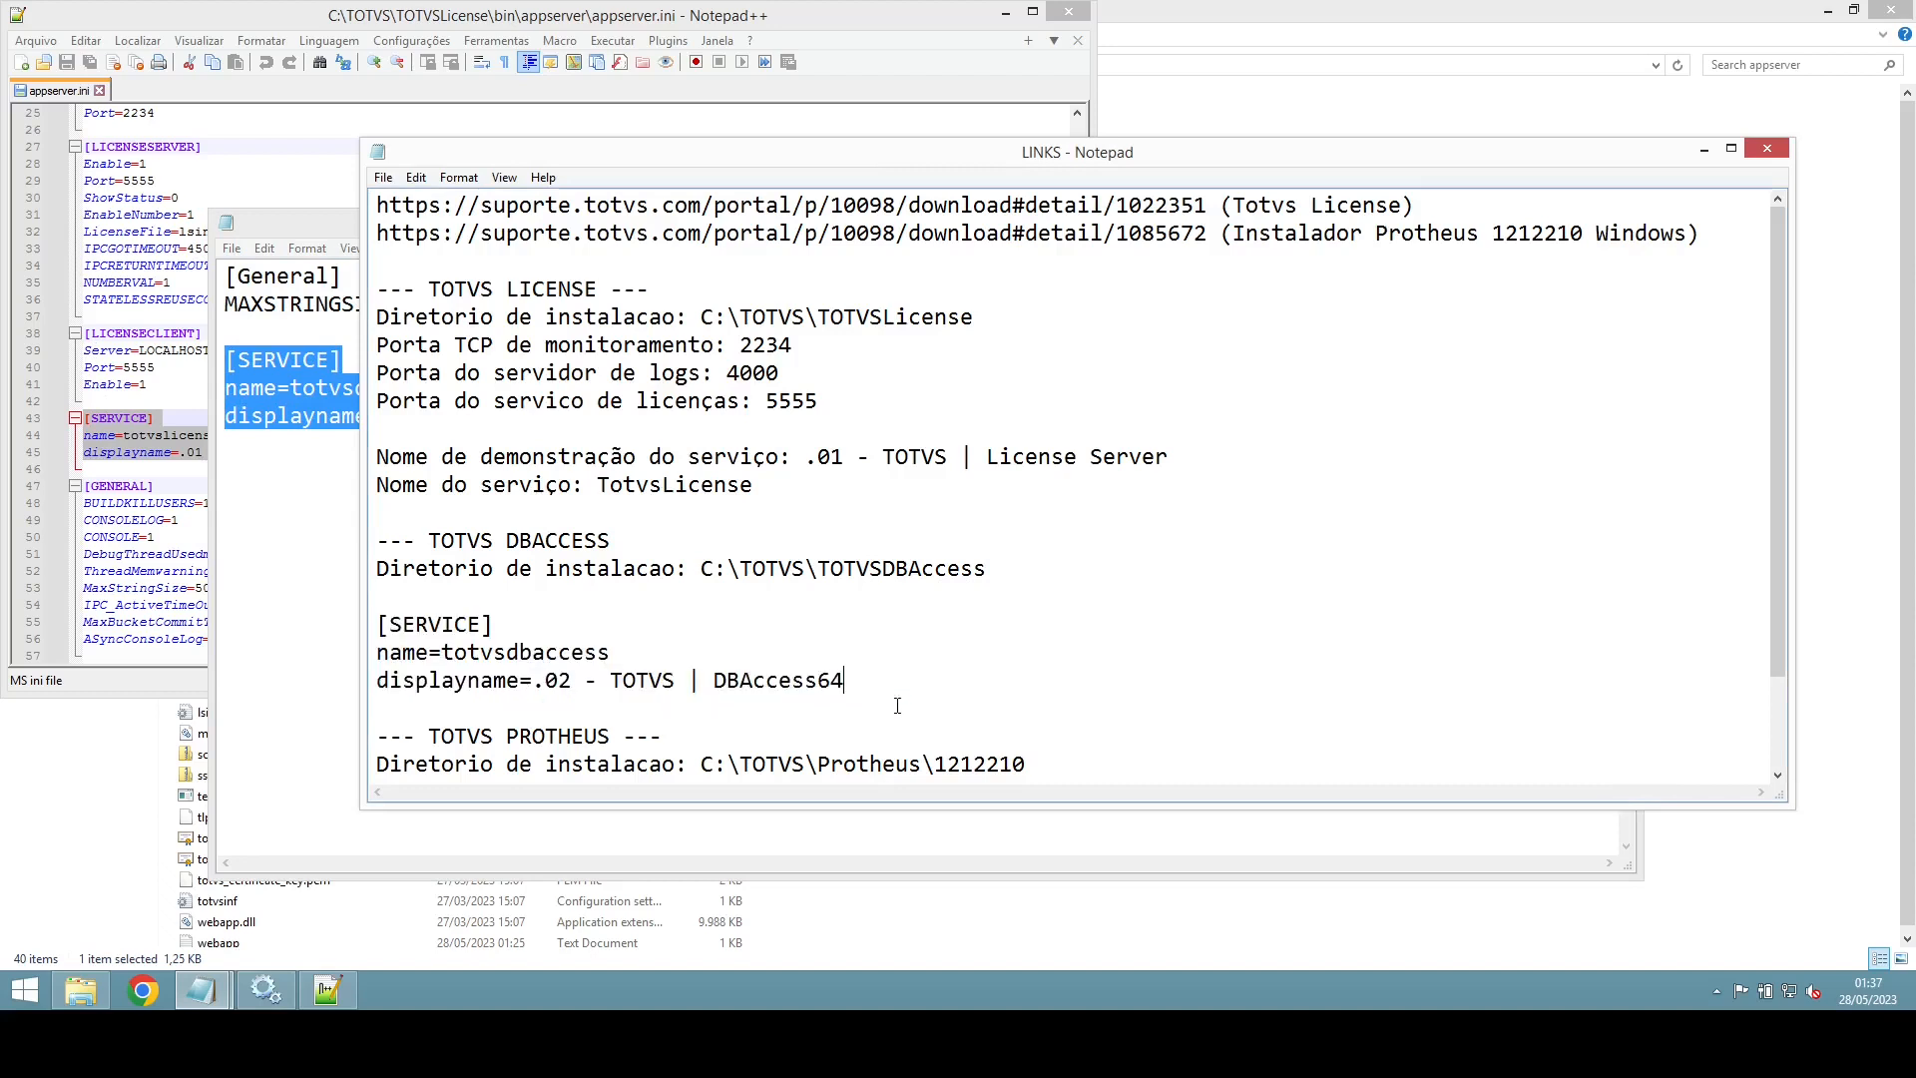
scroll(910, 514, "down", 1)
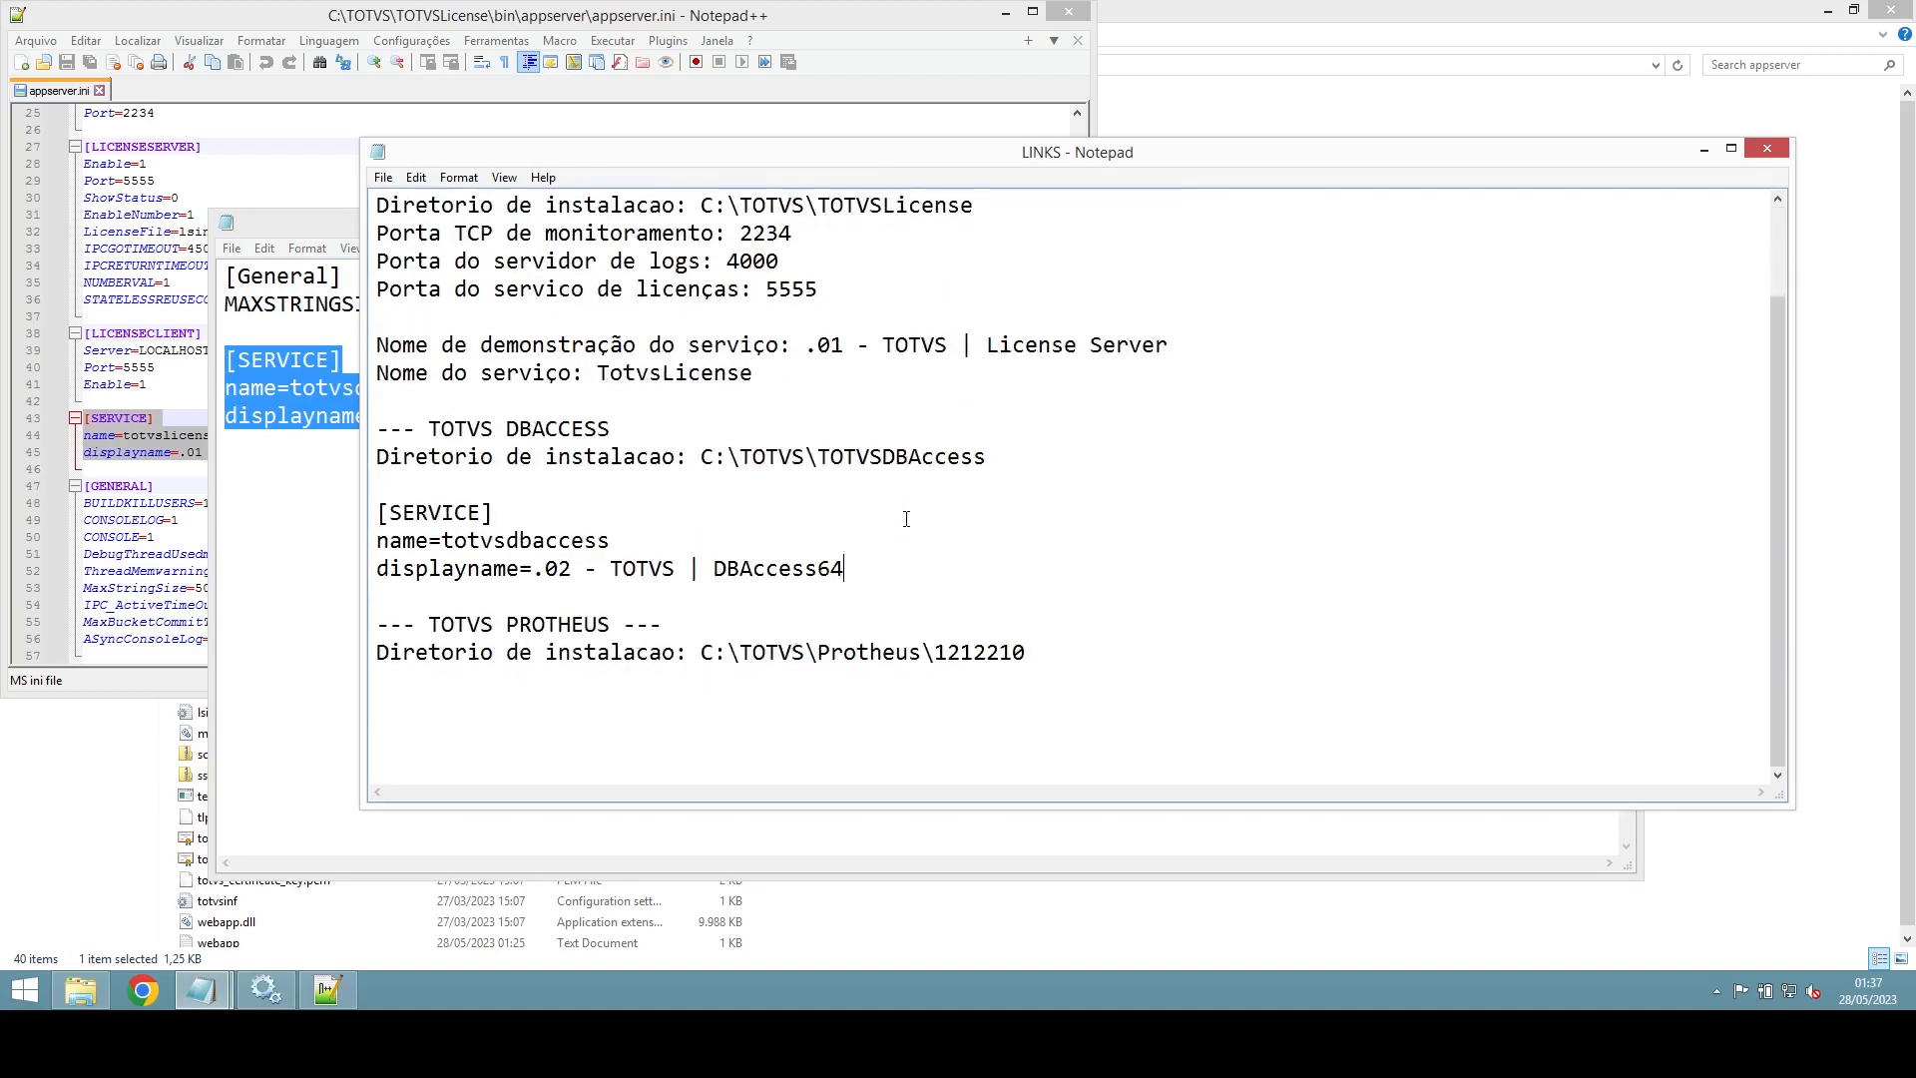
left_click_drag(845, 567, 258, 515)
key("ctrl+c")
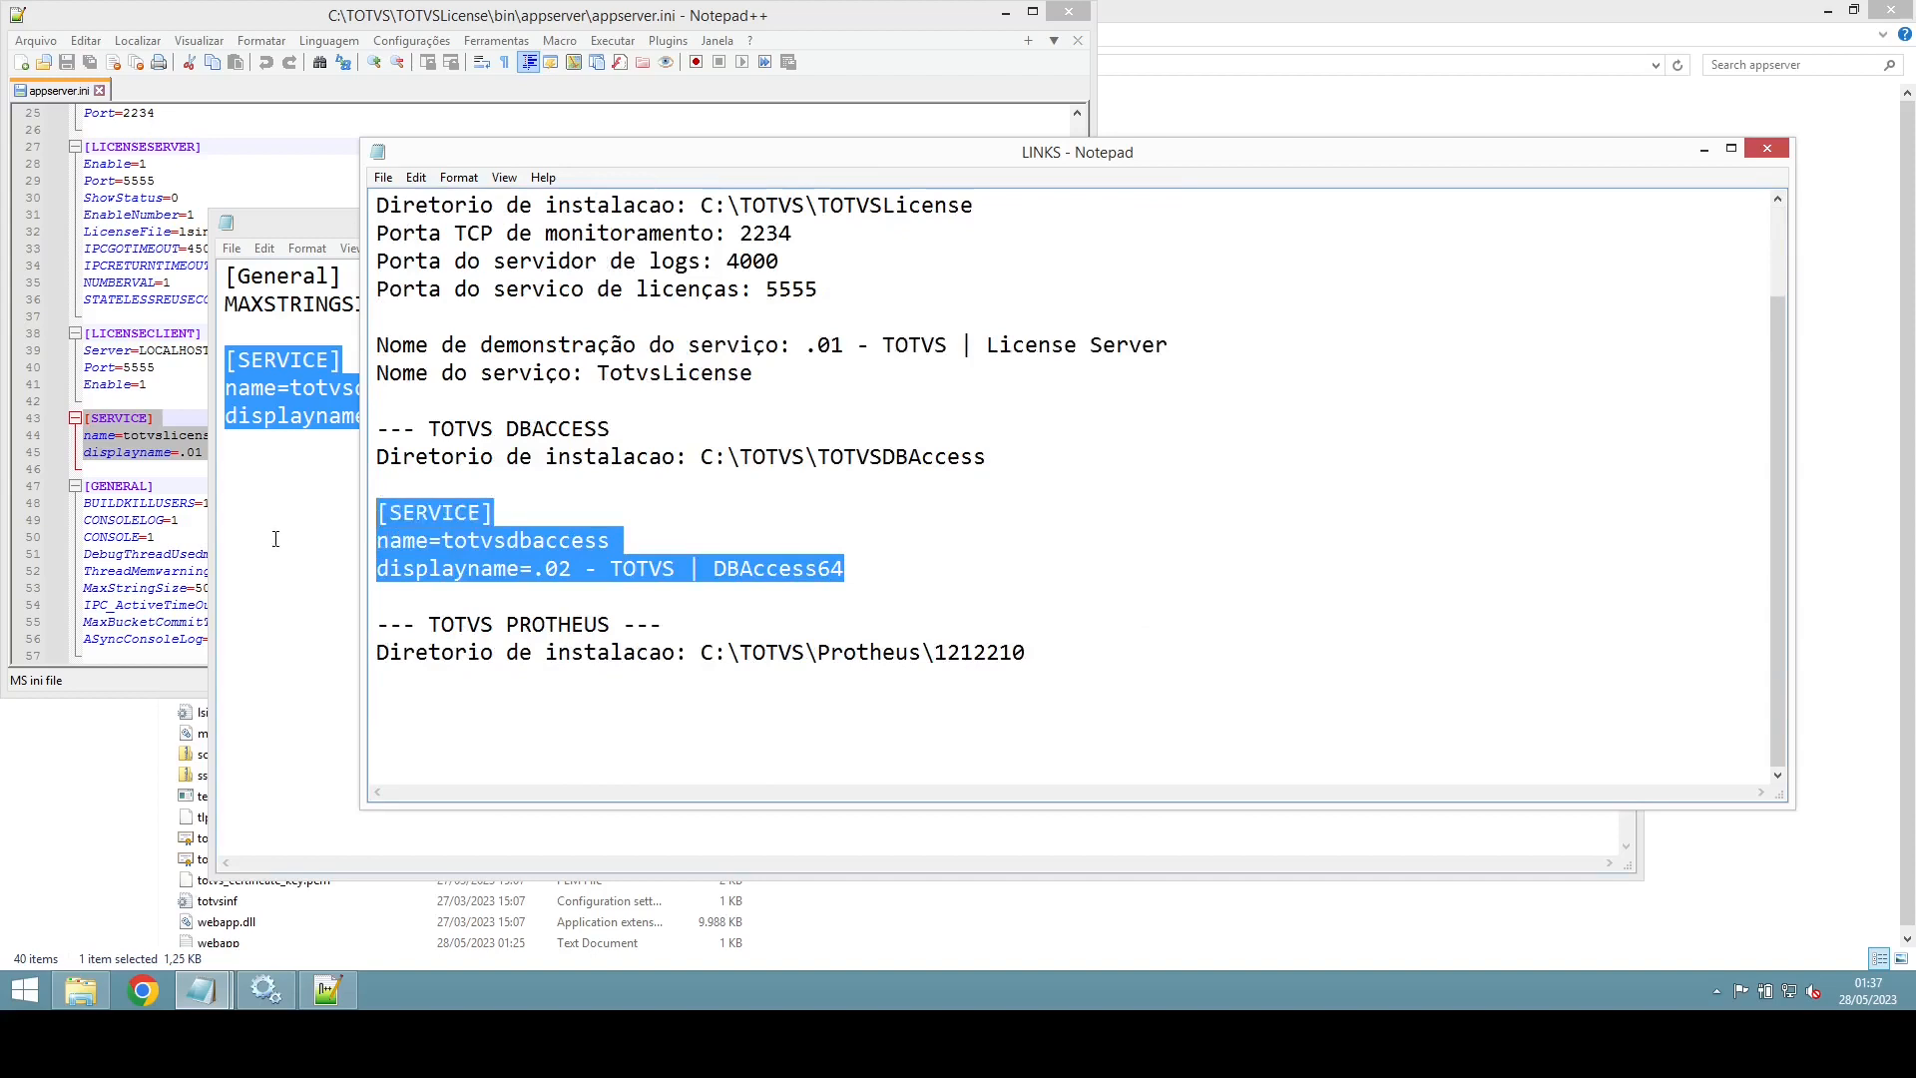
Step: Paste a service block under the Protheus path and rename it totvsappserver
left_click(1144, 688)
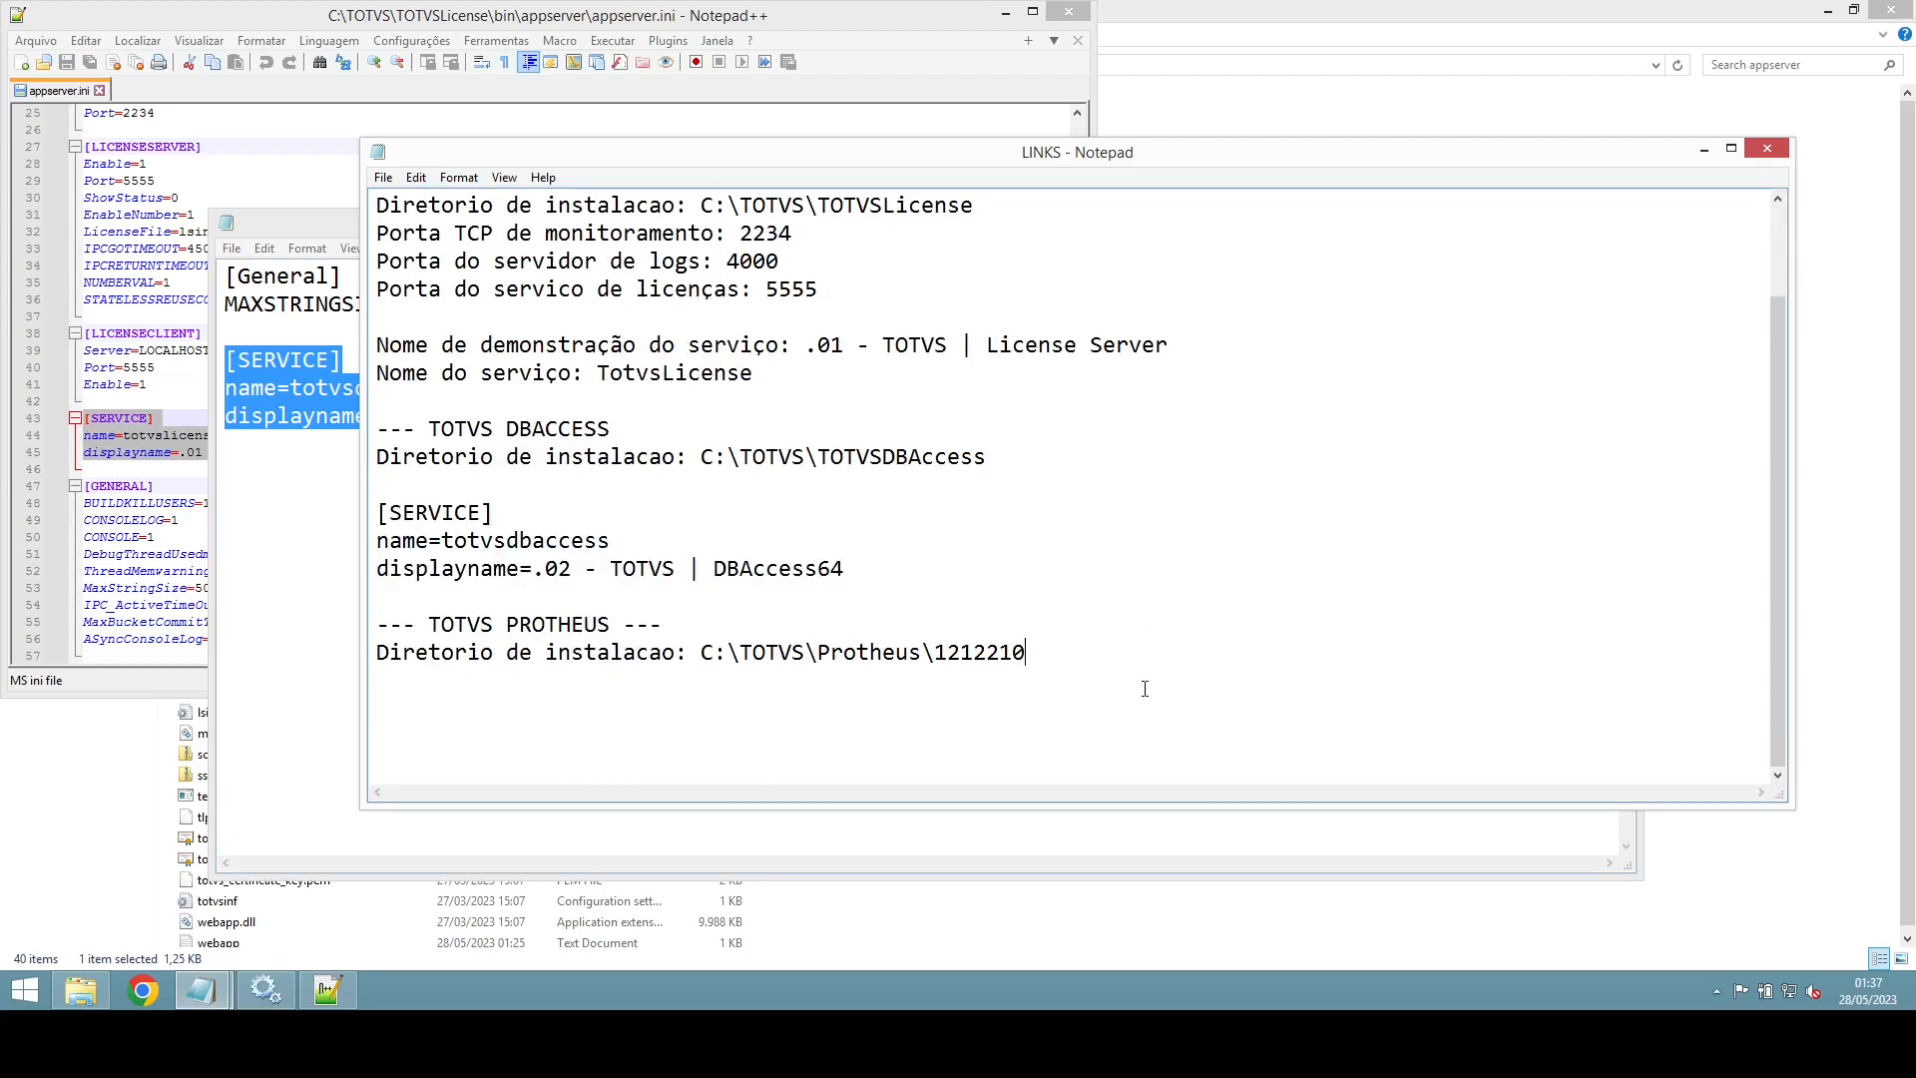
key("Return")
key("ctrl+v")
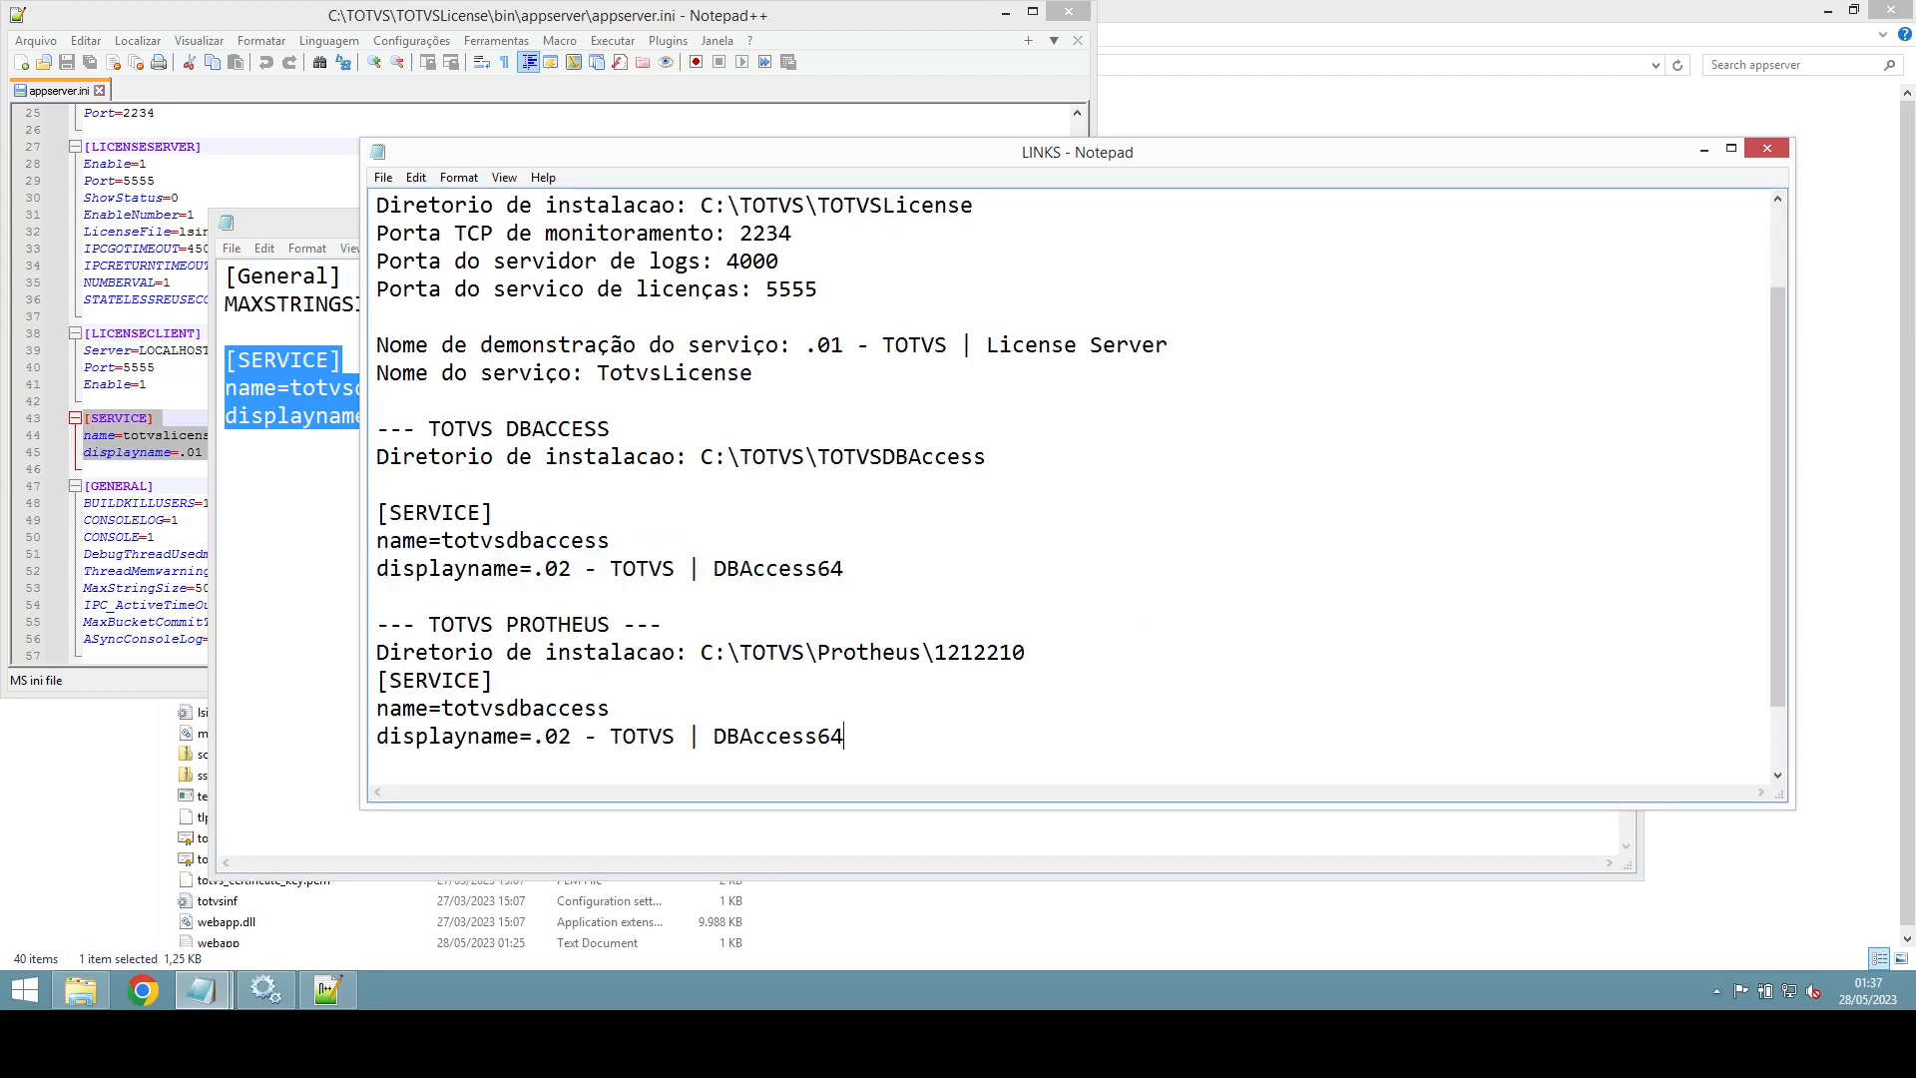
left_click(623, 719)
key("BackSpace")
key("BackSpace")
key("BackSpace")
key("BackSpace")
key("BackSpace")
key("BackSpace")
key("BackSpace")
key("BackSpace")
type("appp")
Step: Set the Protheus displayname to '.03 - TOTVS | Appserver | 1234'
key("BackSpace")
type("server")
left_click(573, 740)
key("BackSpace")
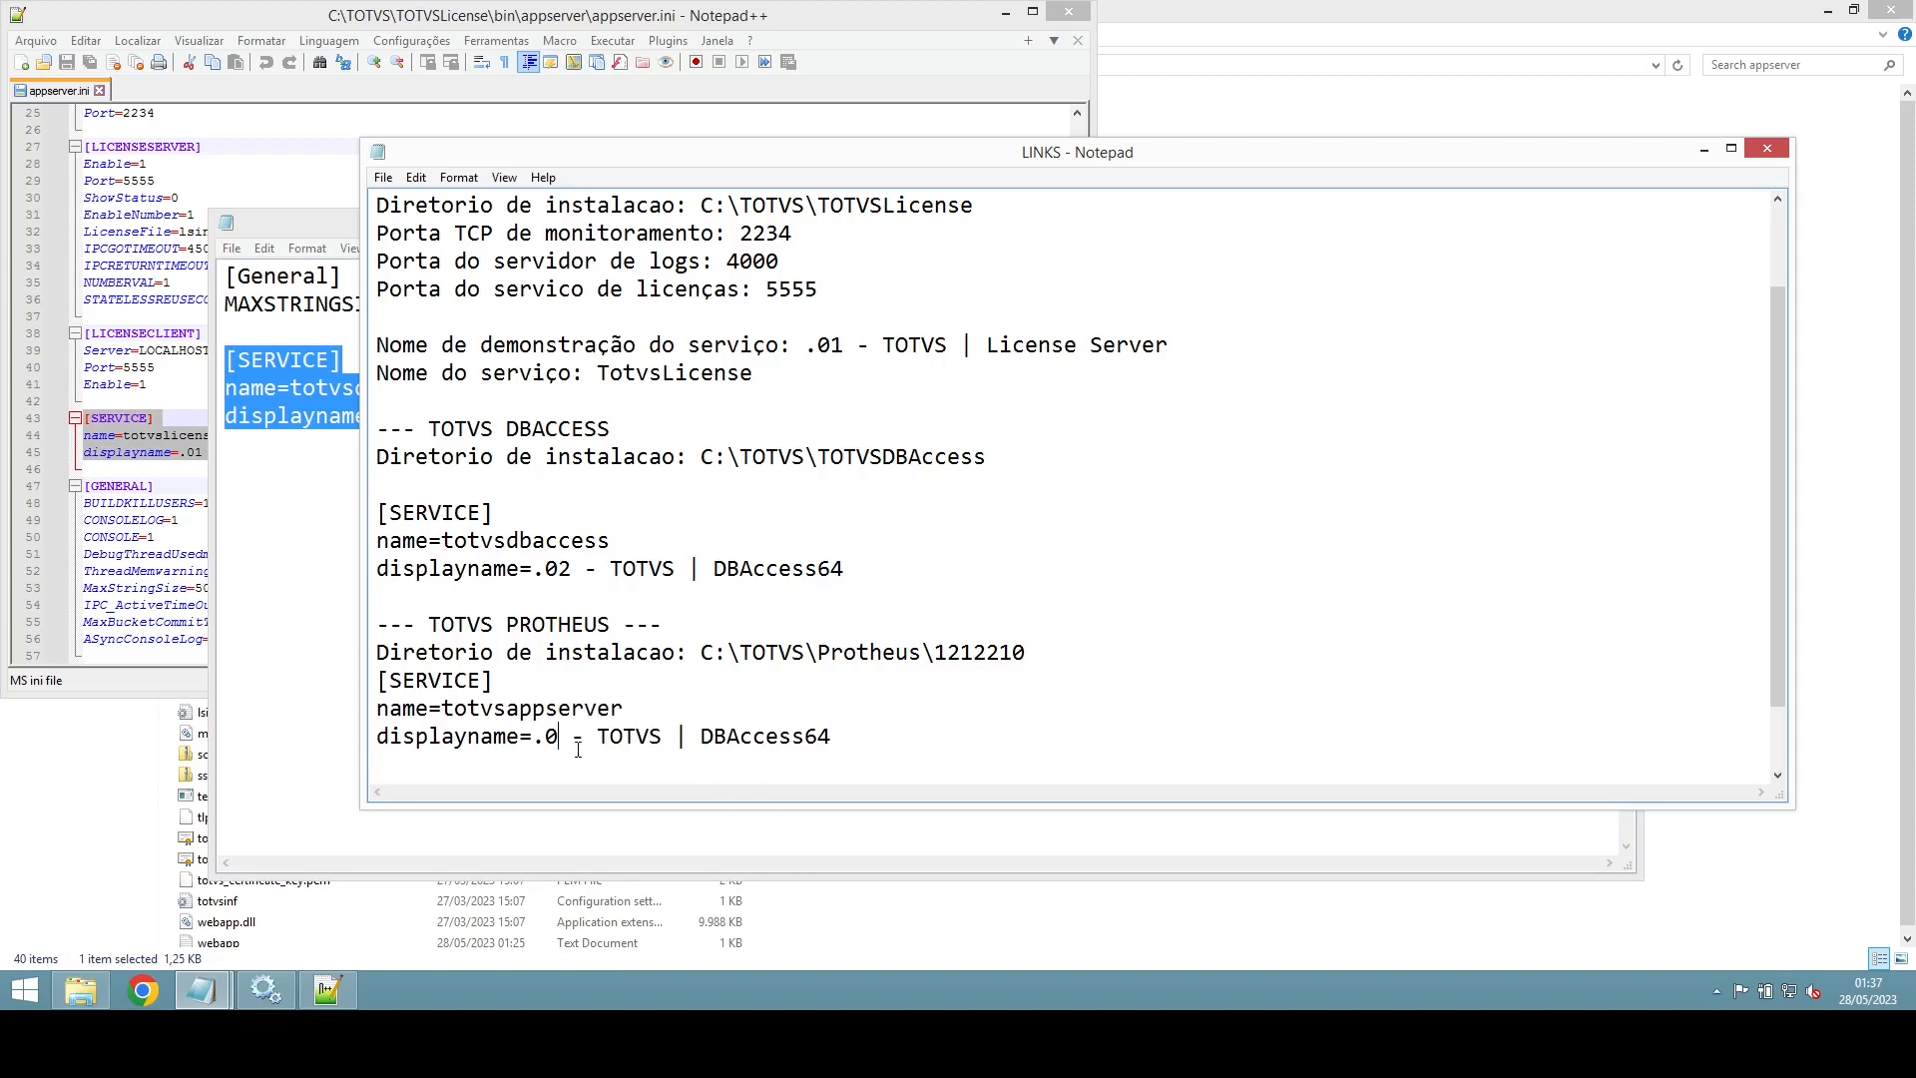
type("3")
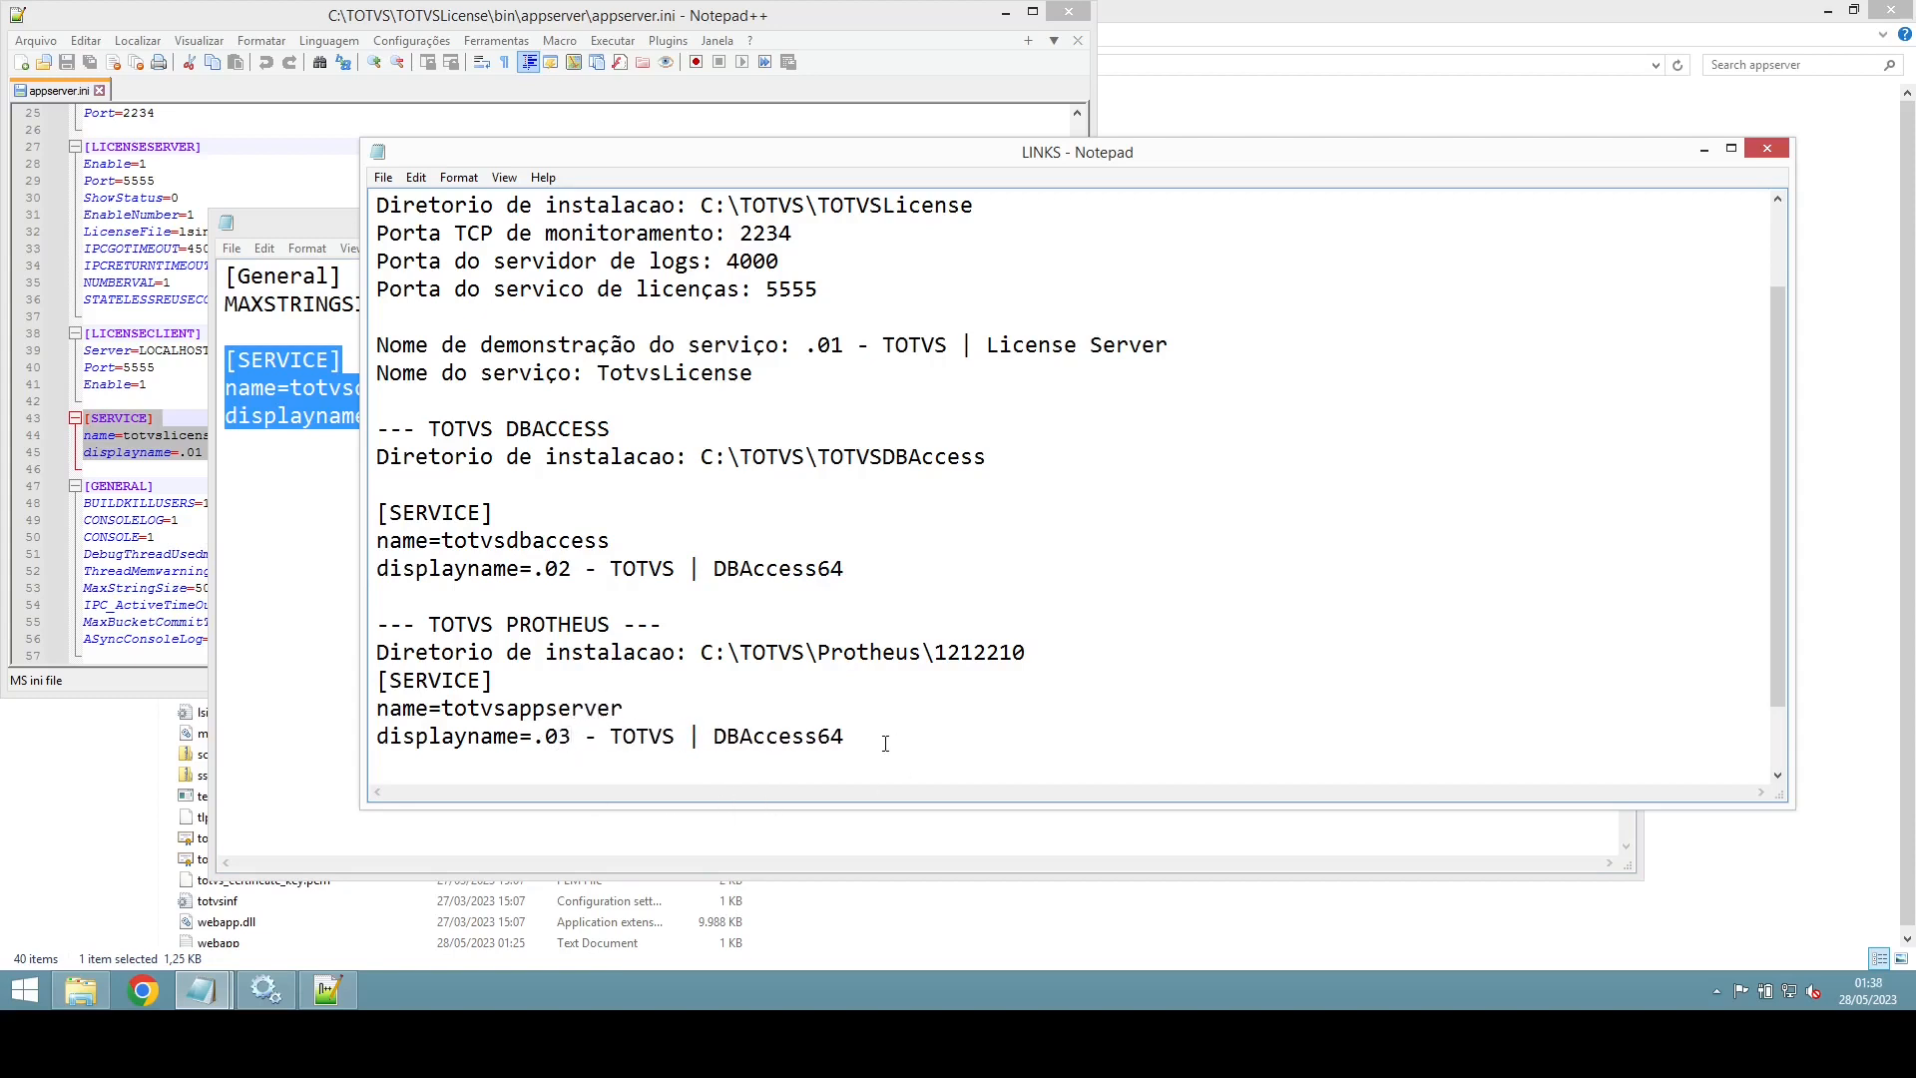
key("BackSpace")
key("BackSpace")
key("BackSpace")
key("BackSpace")
key("BackSpace")
key("BackSpace")
key("BackSpace")
key("BackSpace")
key("BackSpace")
key("BackSpace")
type("Appserer")
key("BackSpace")
key("BackSpace")
type("ver | |1234")
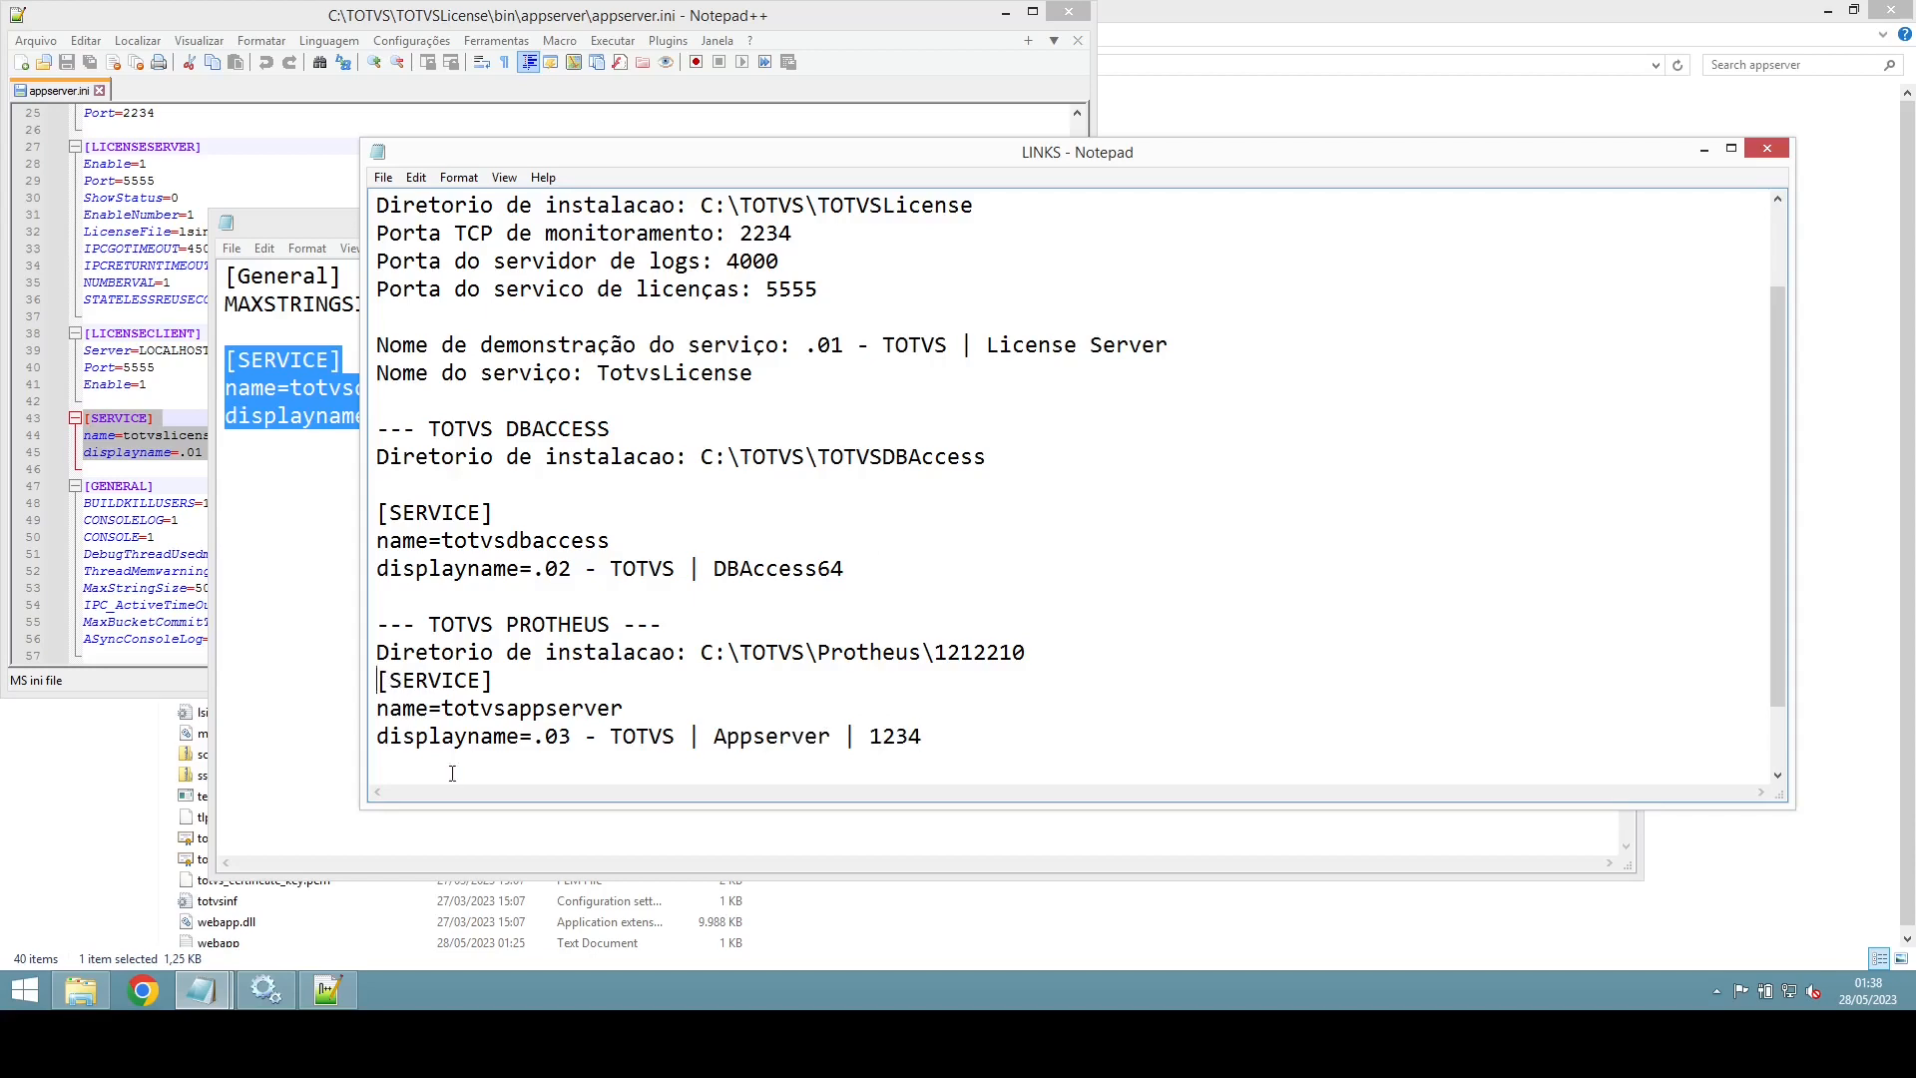
Step: Add a blank line above the Protheus service block and close the dbaccess file
left_click(377, 680)
key("Return")
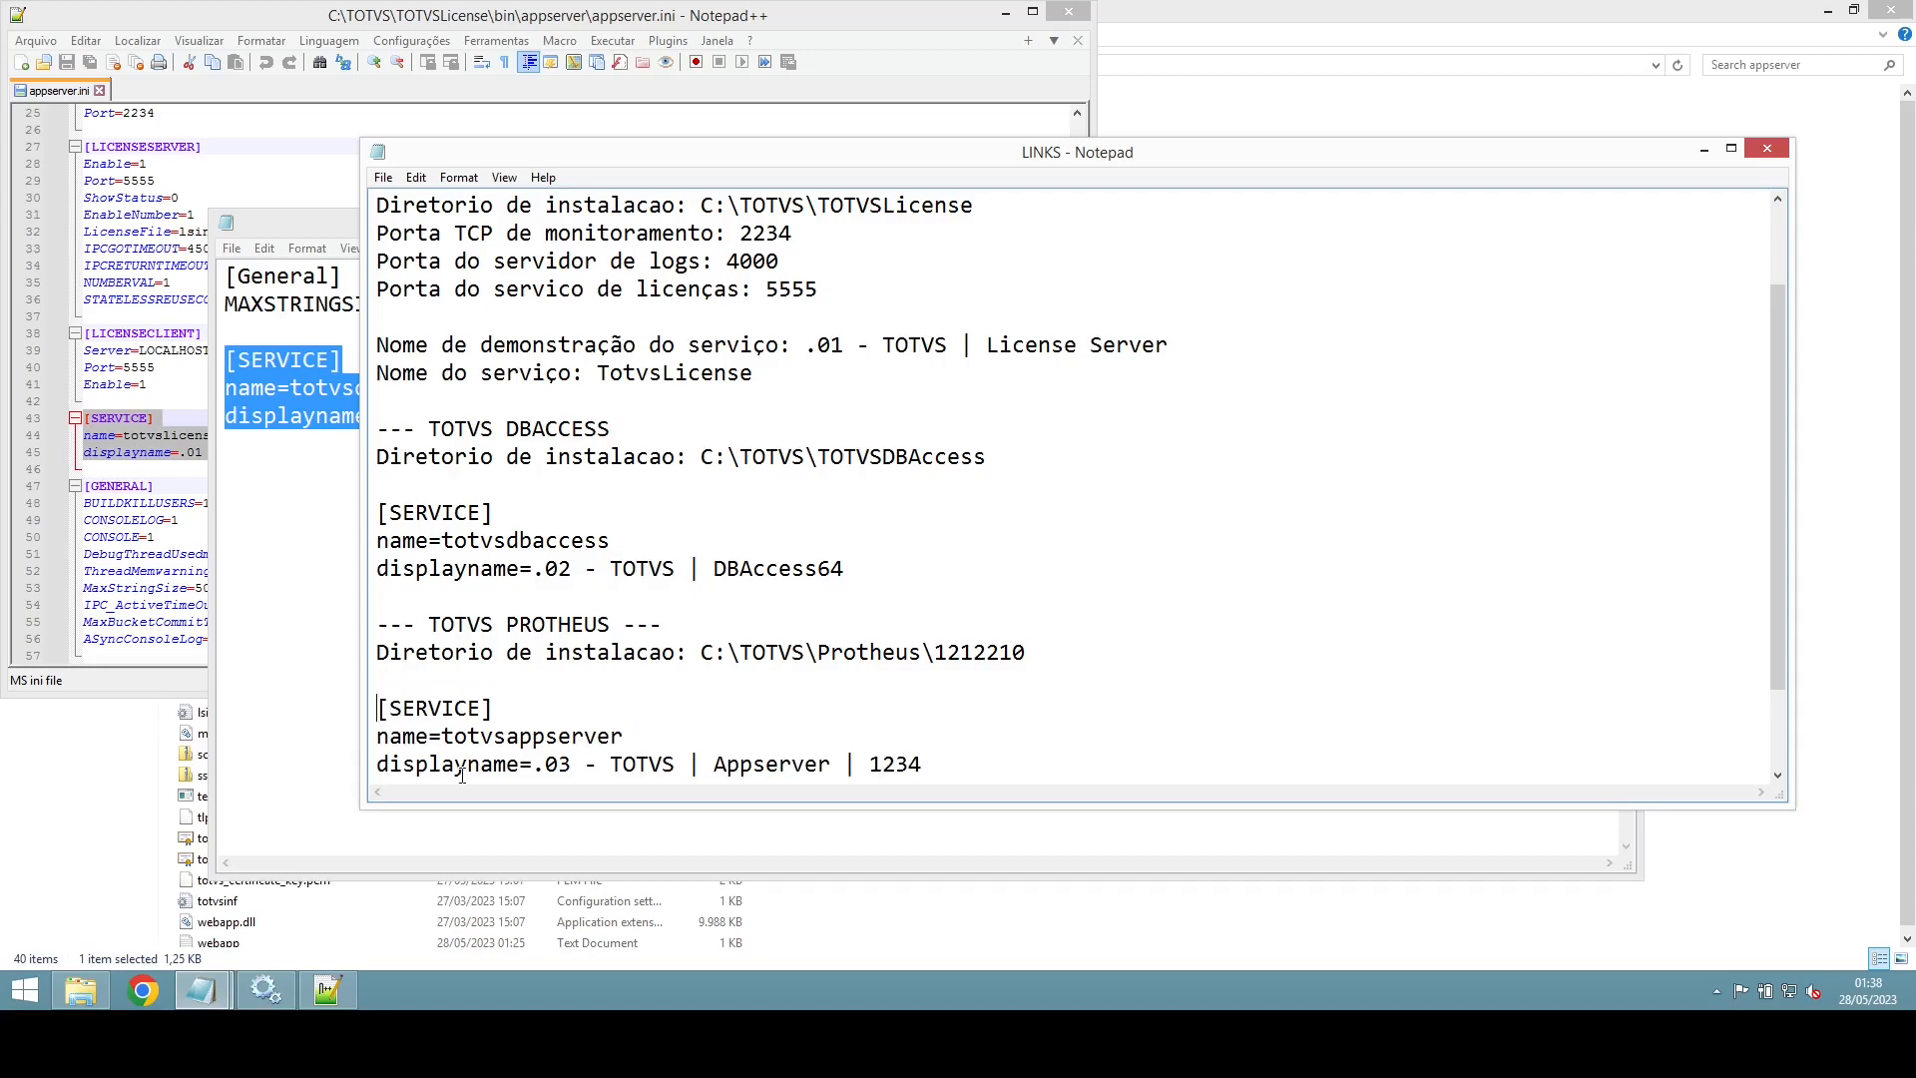
left_click(251, 506)
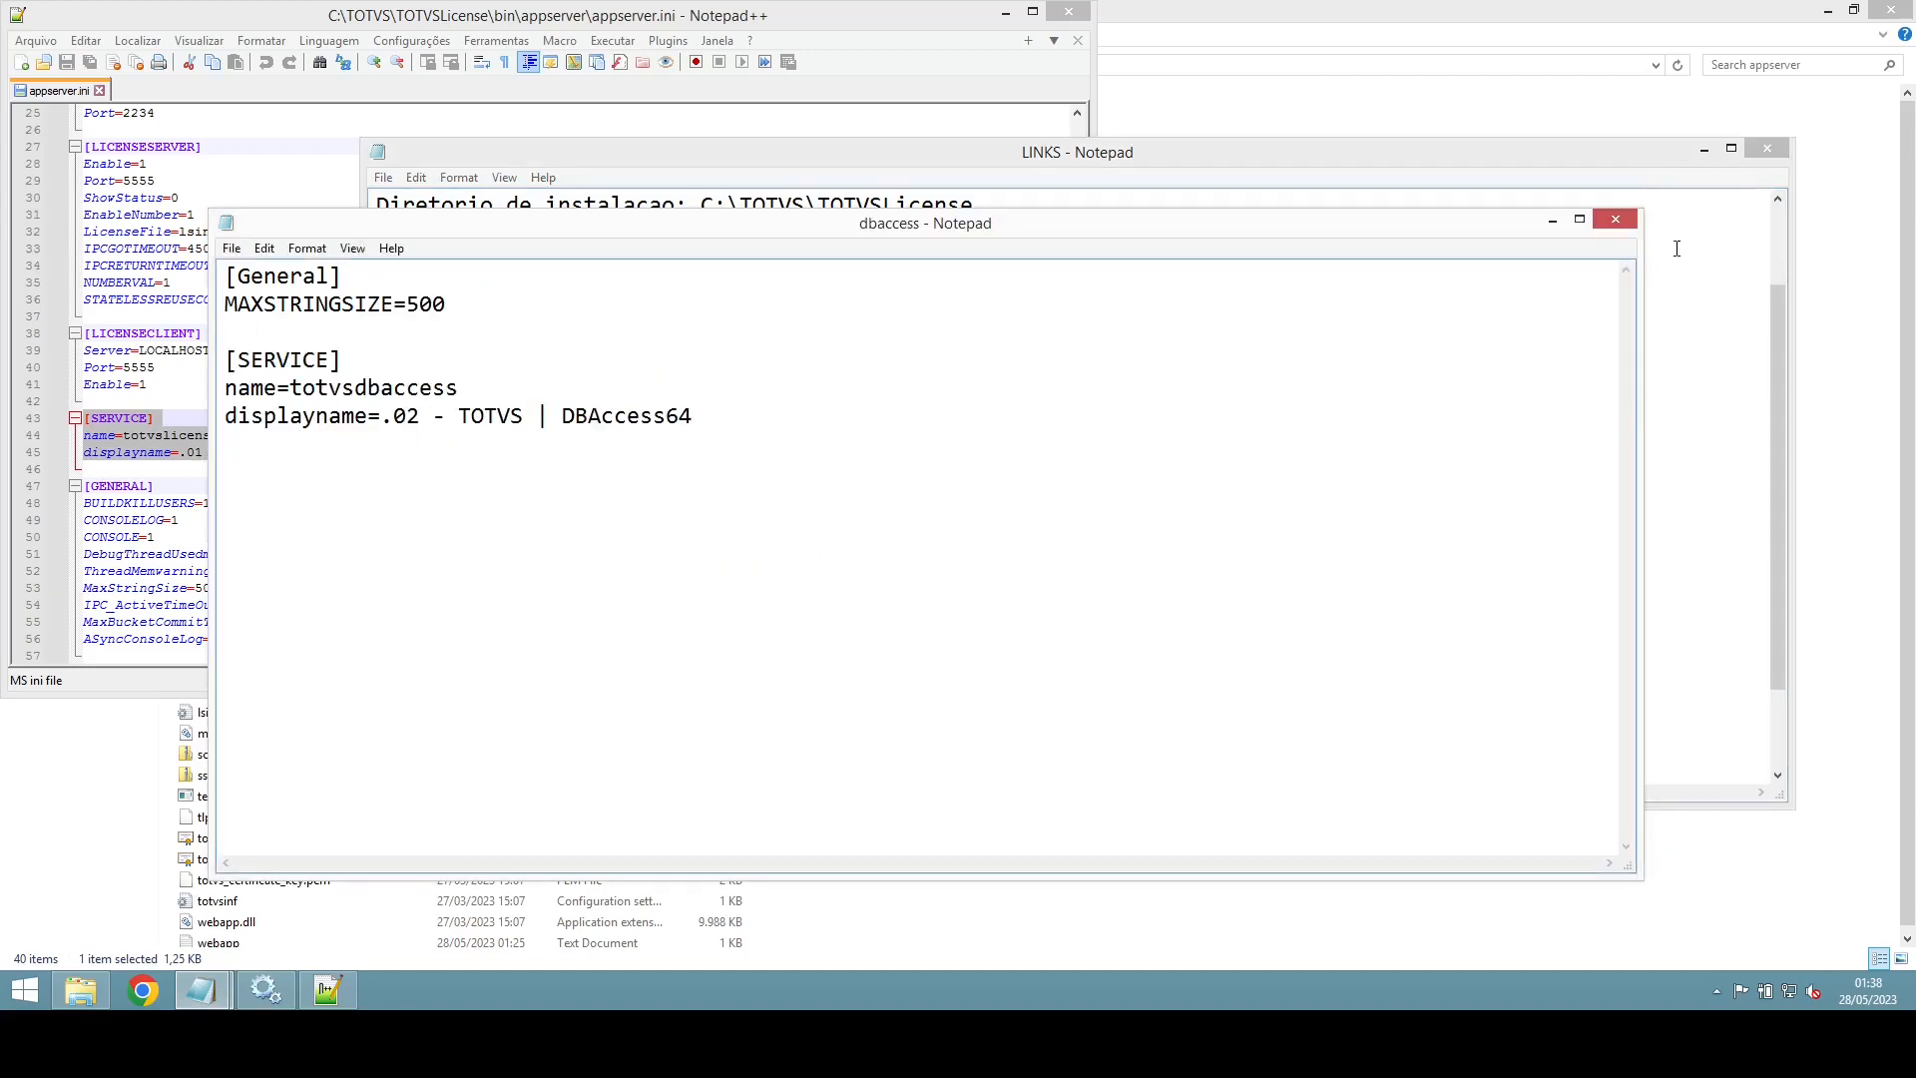
left_click(1615, 231)
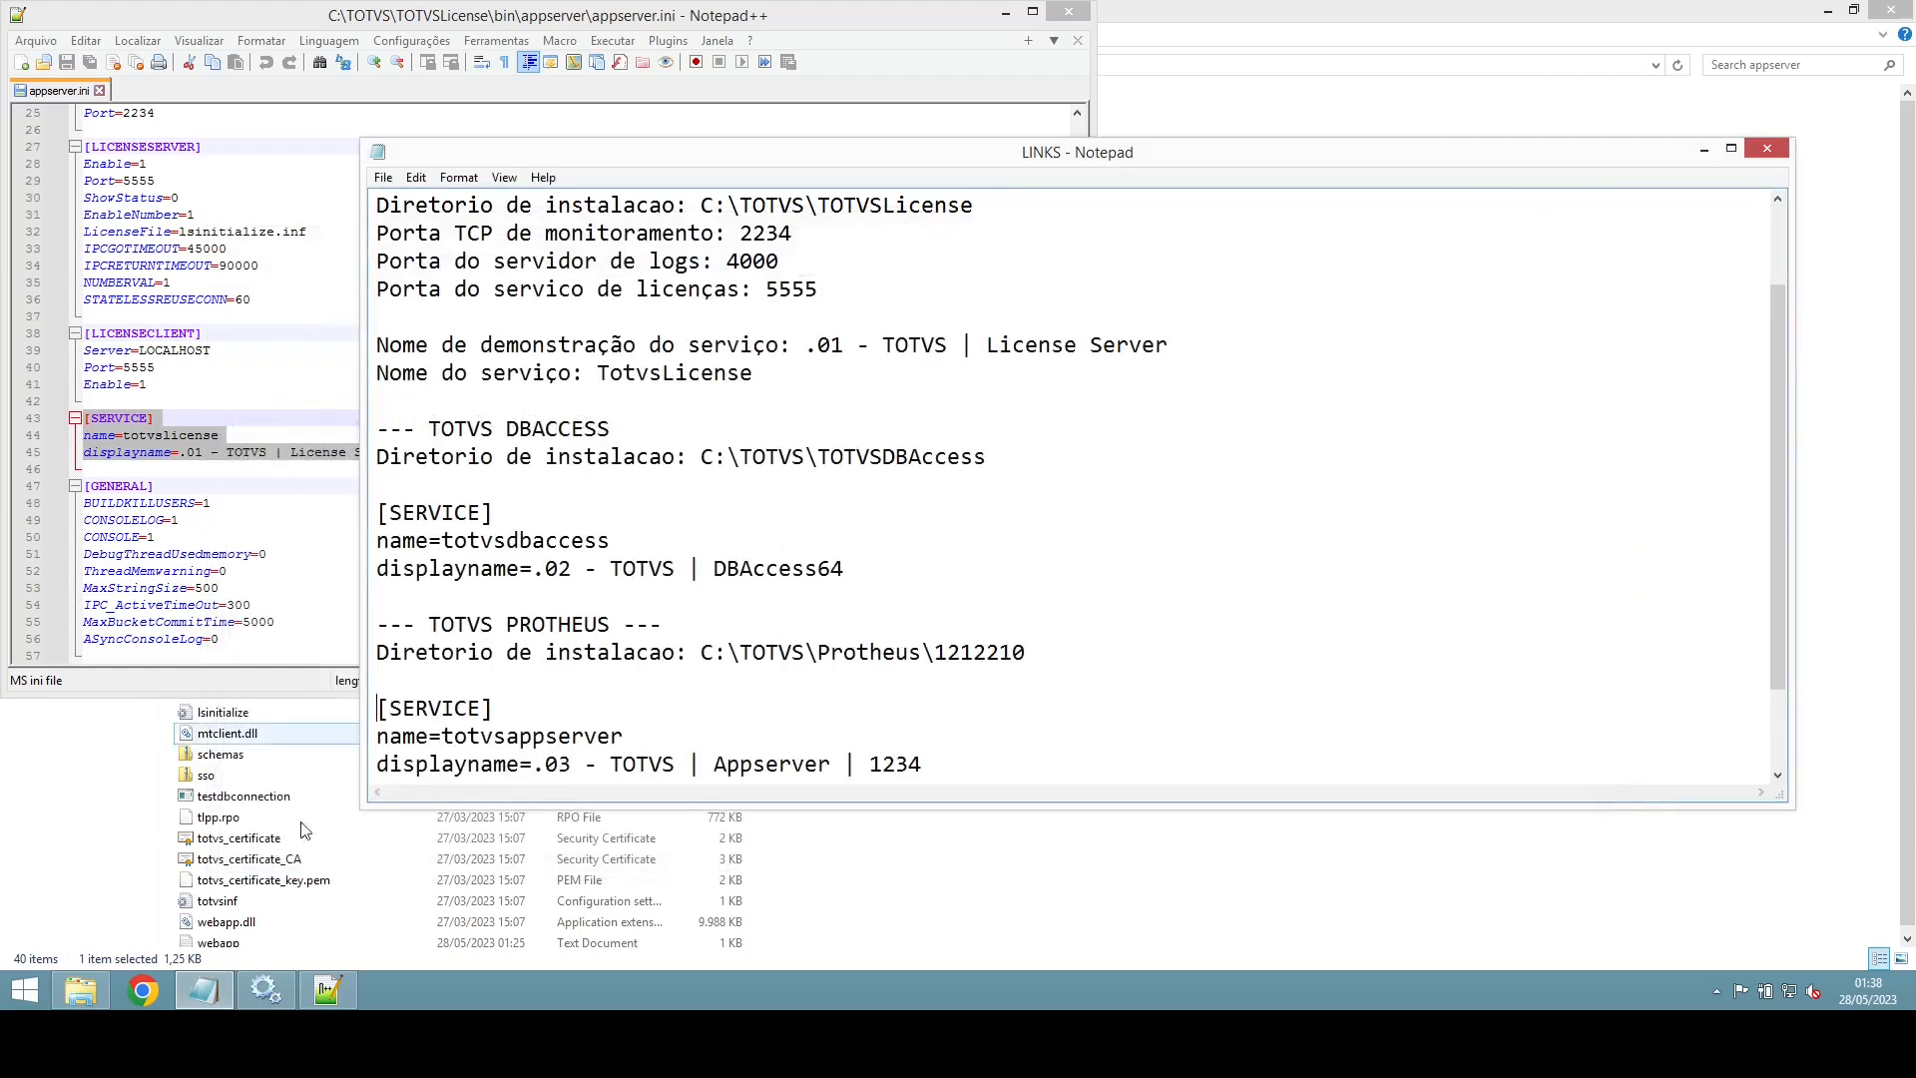
left_click(1174, 895)
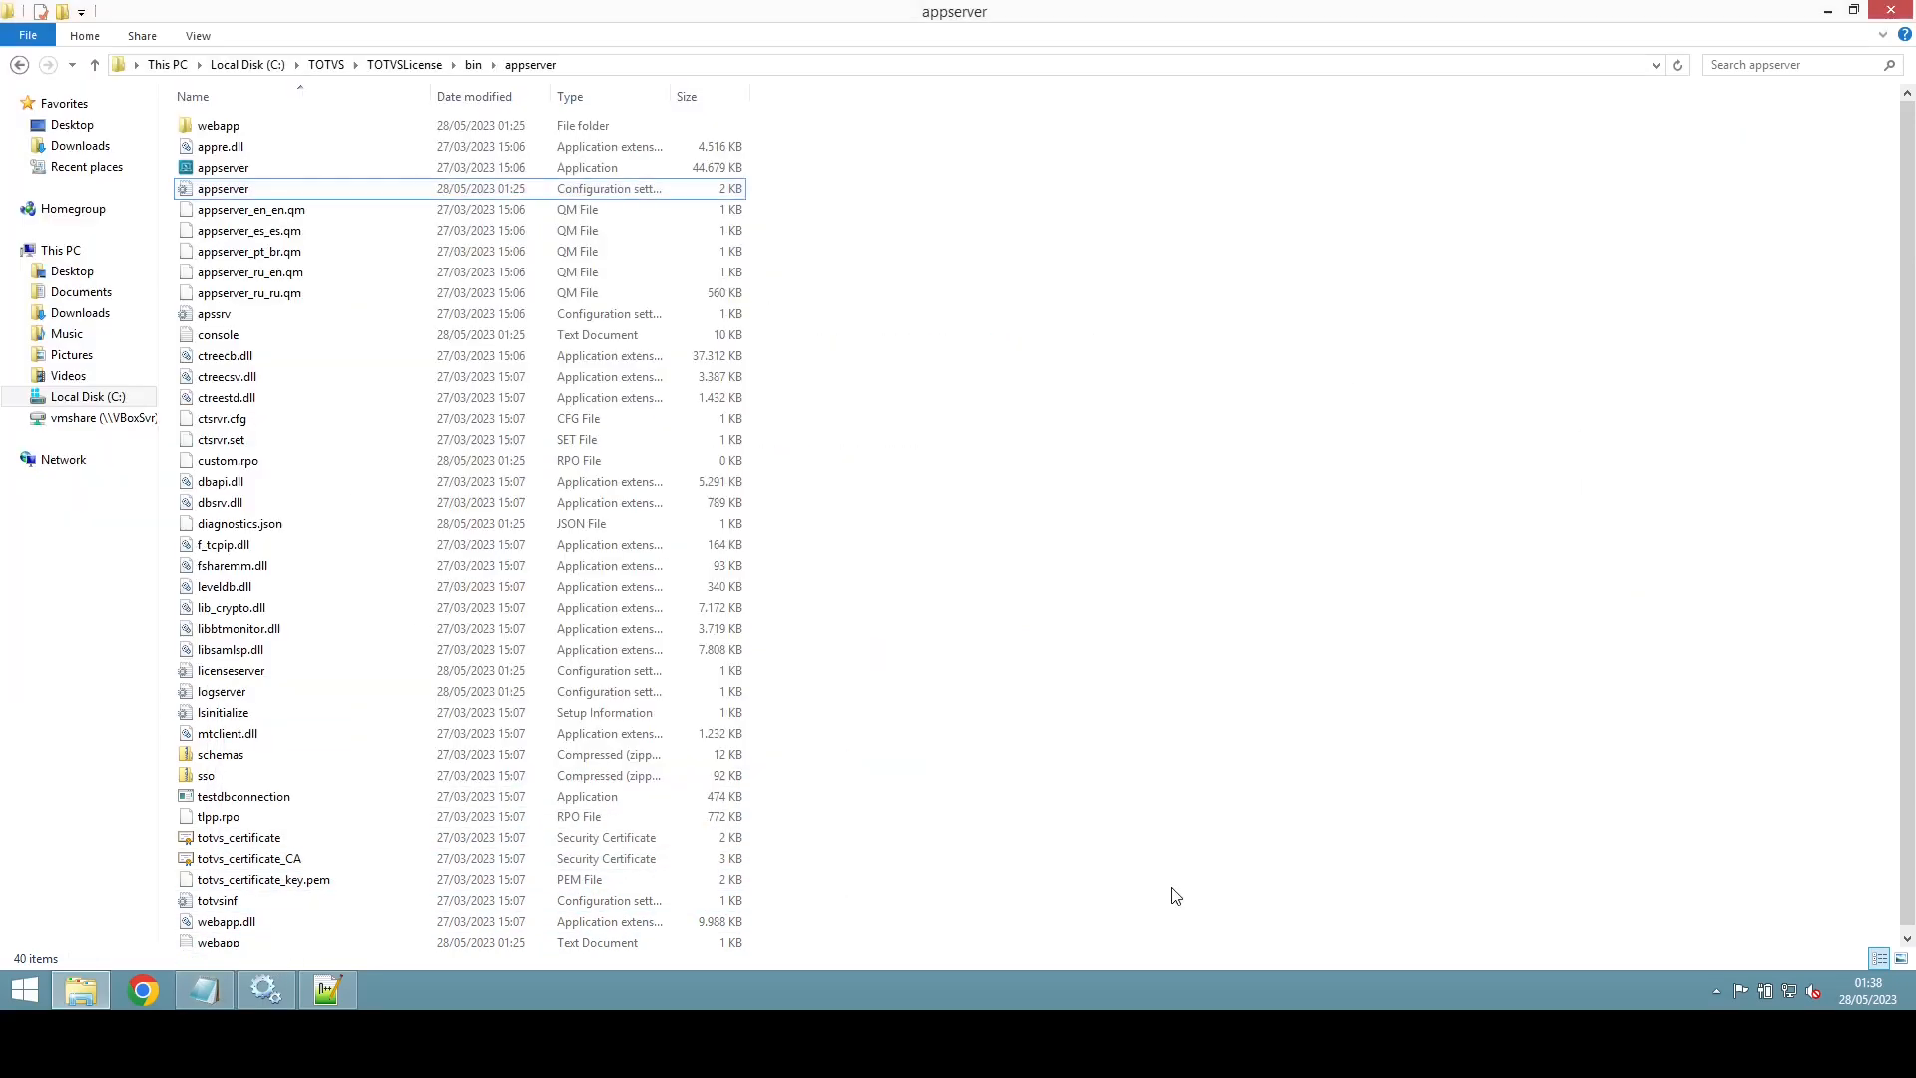
Step: Create a shortcut to dbaccess64 in TOTVSDBAccess\windows
left_click(356, 65)
left_click(380, 111)
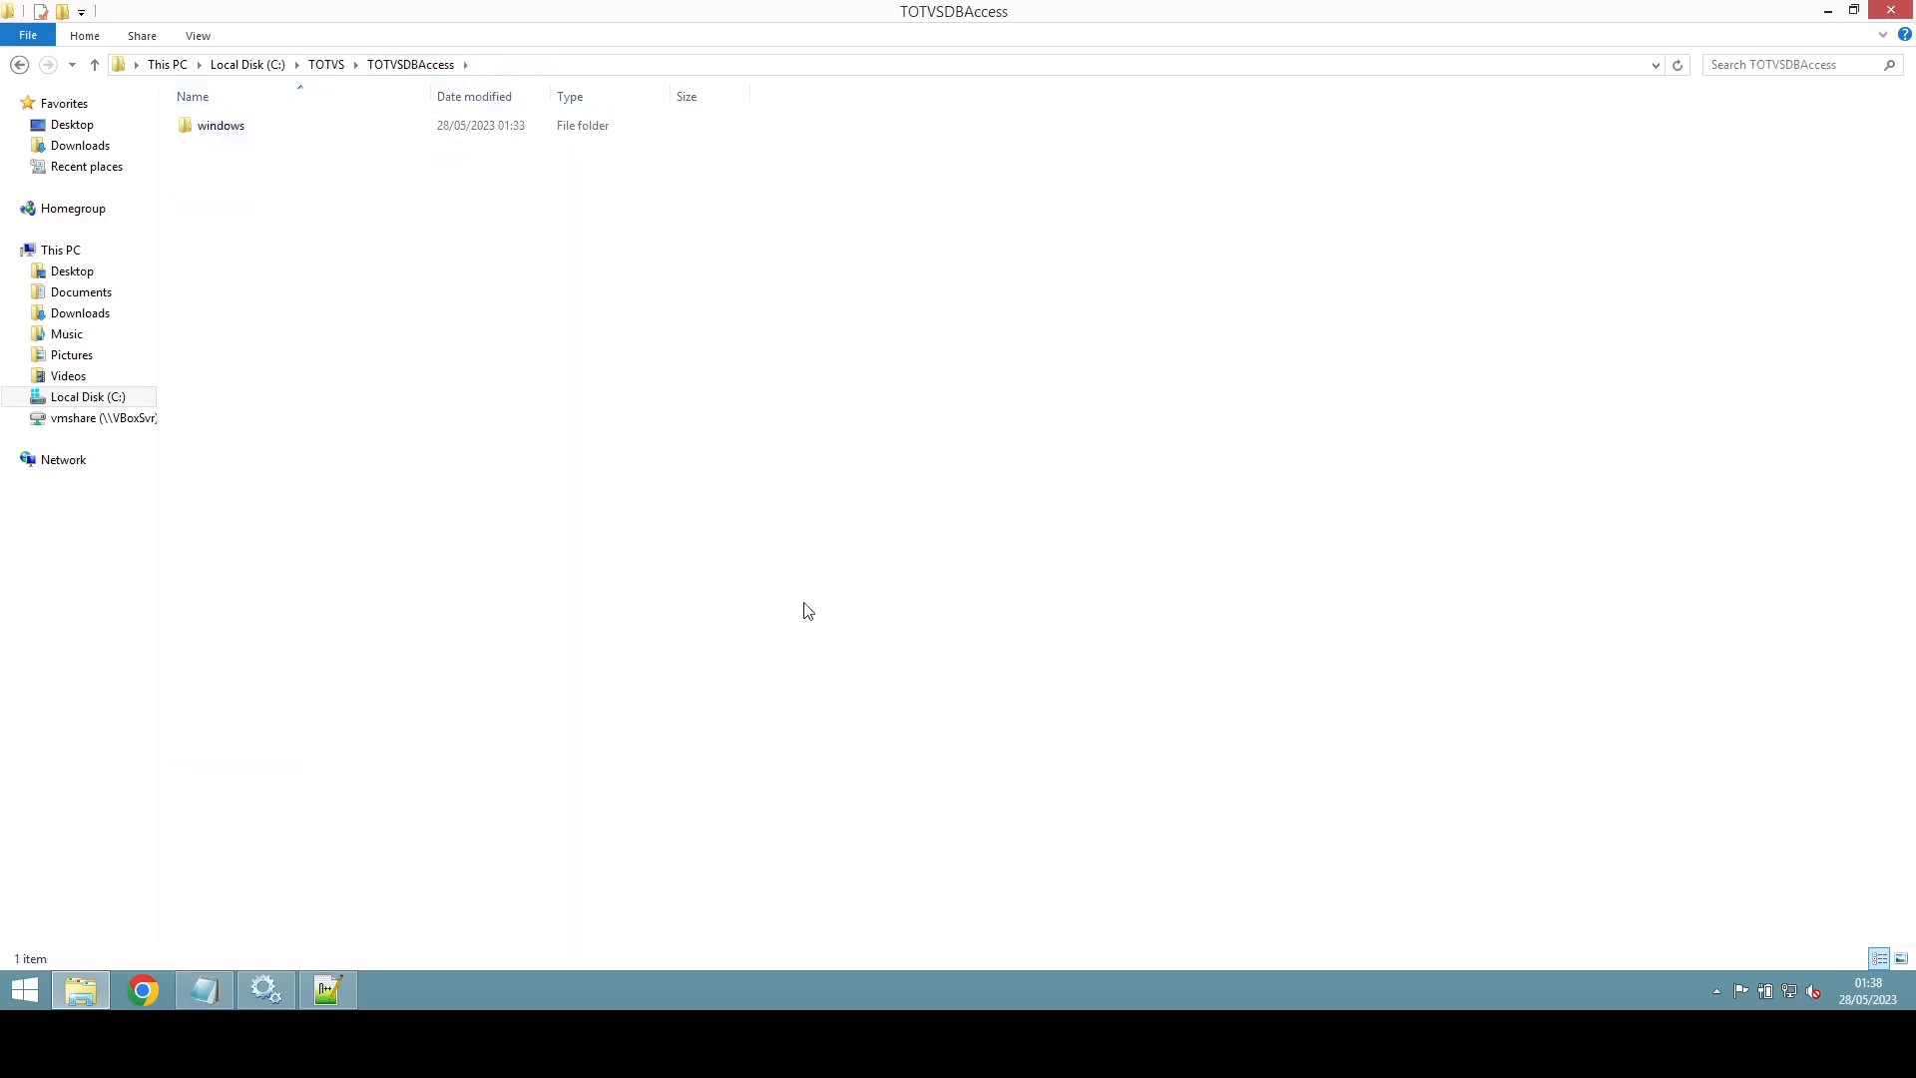
left_click(249, 133)
double_click(249, 134)
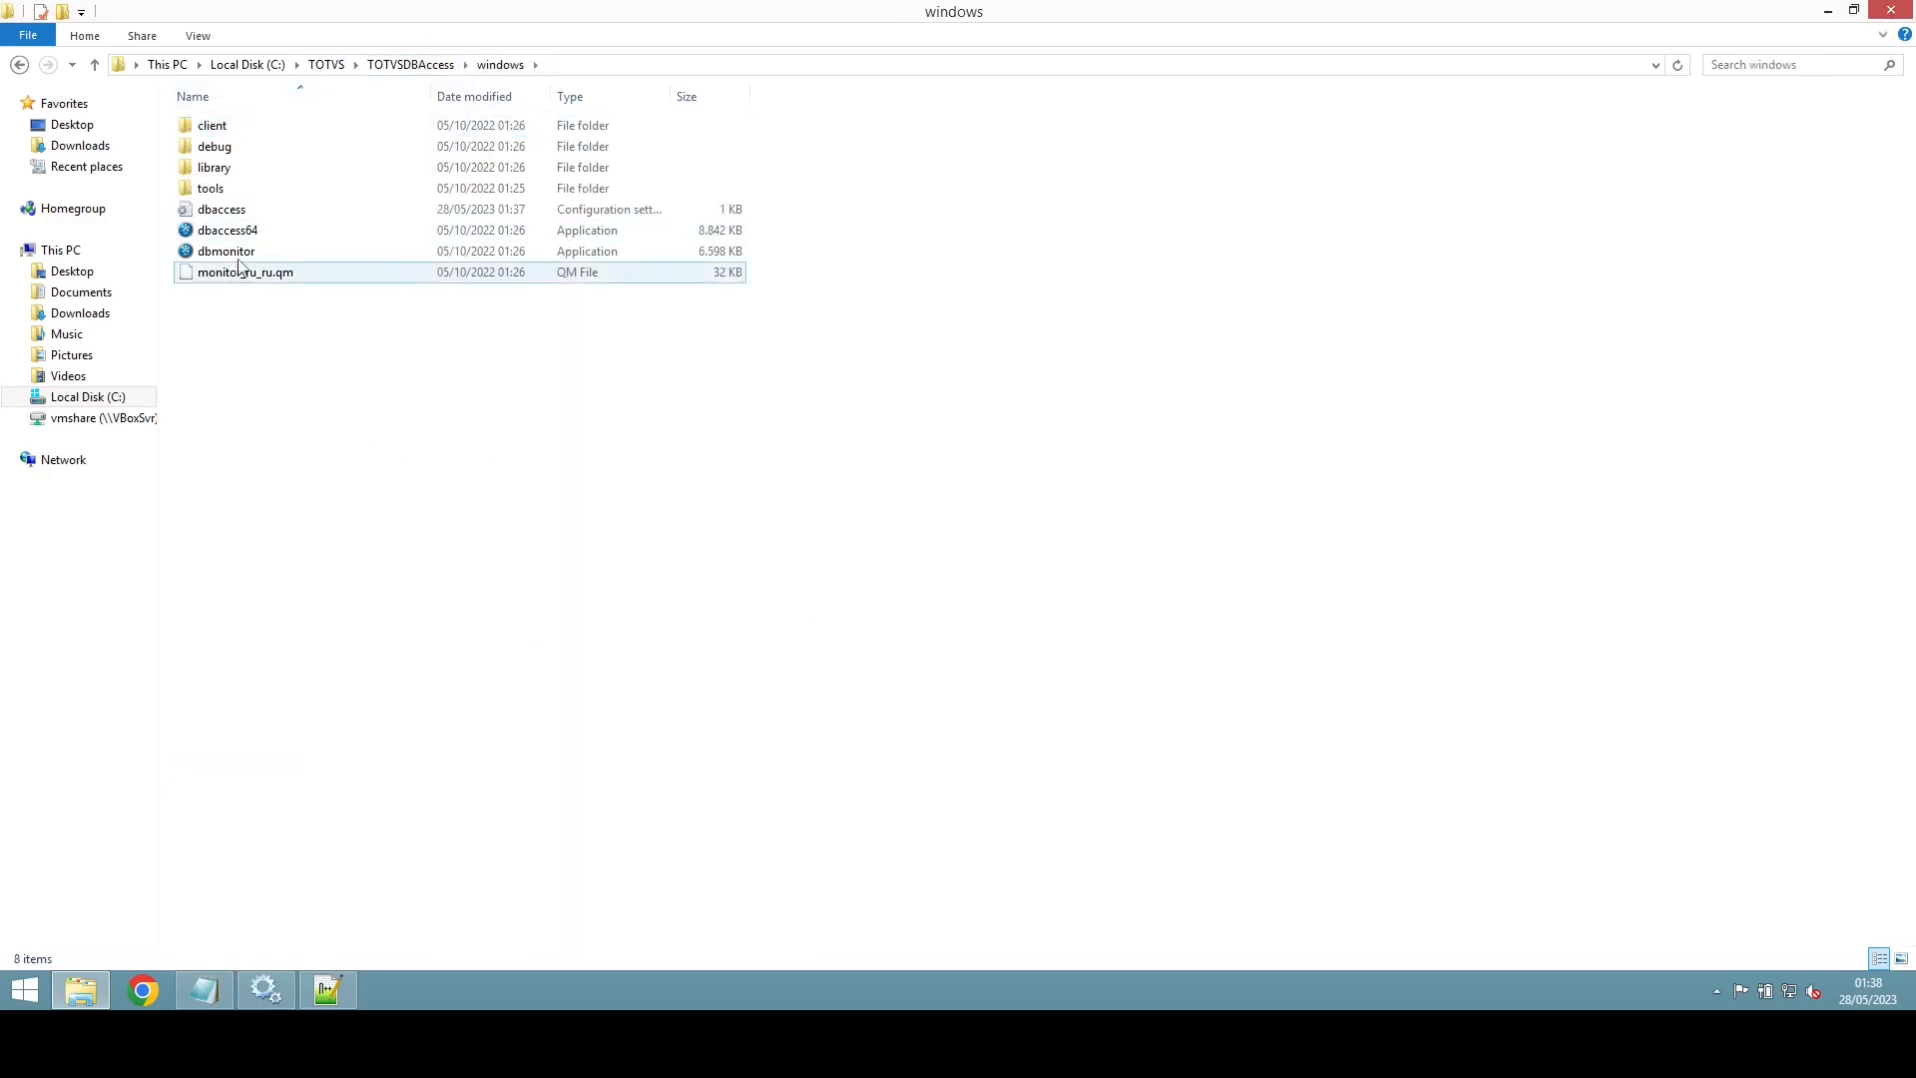
left_click(249, 231)
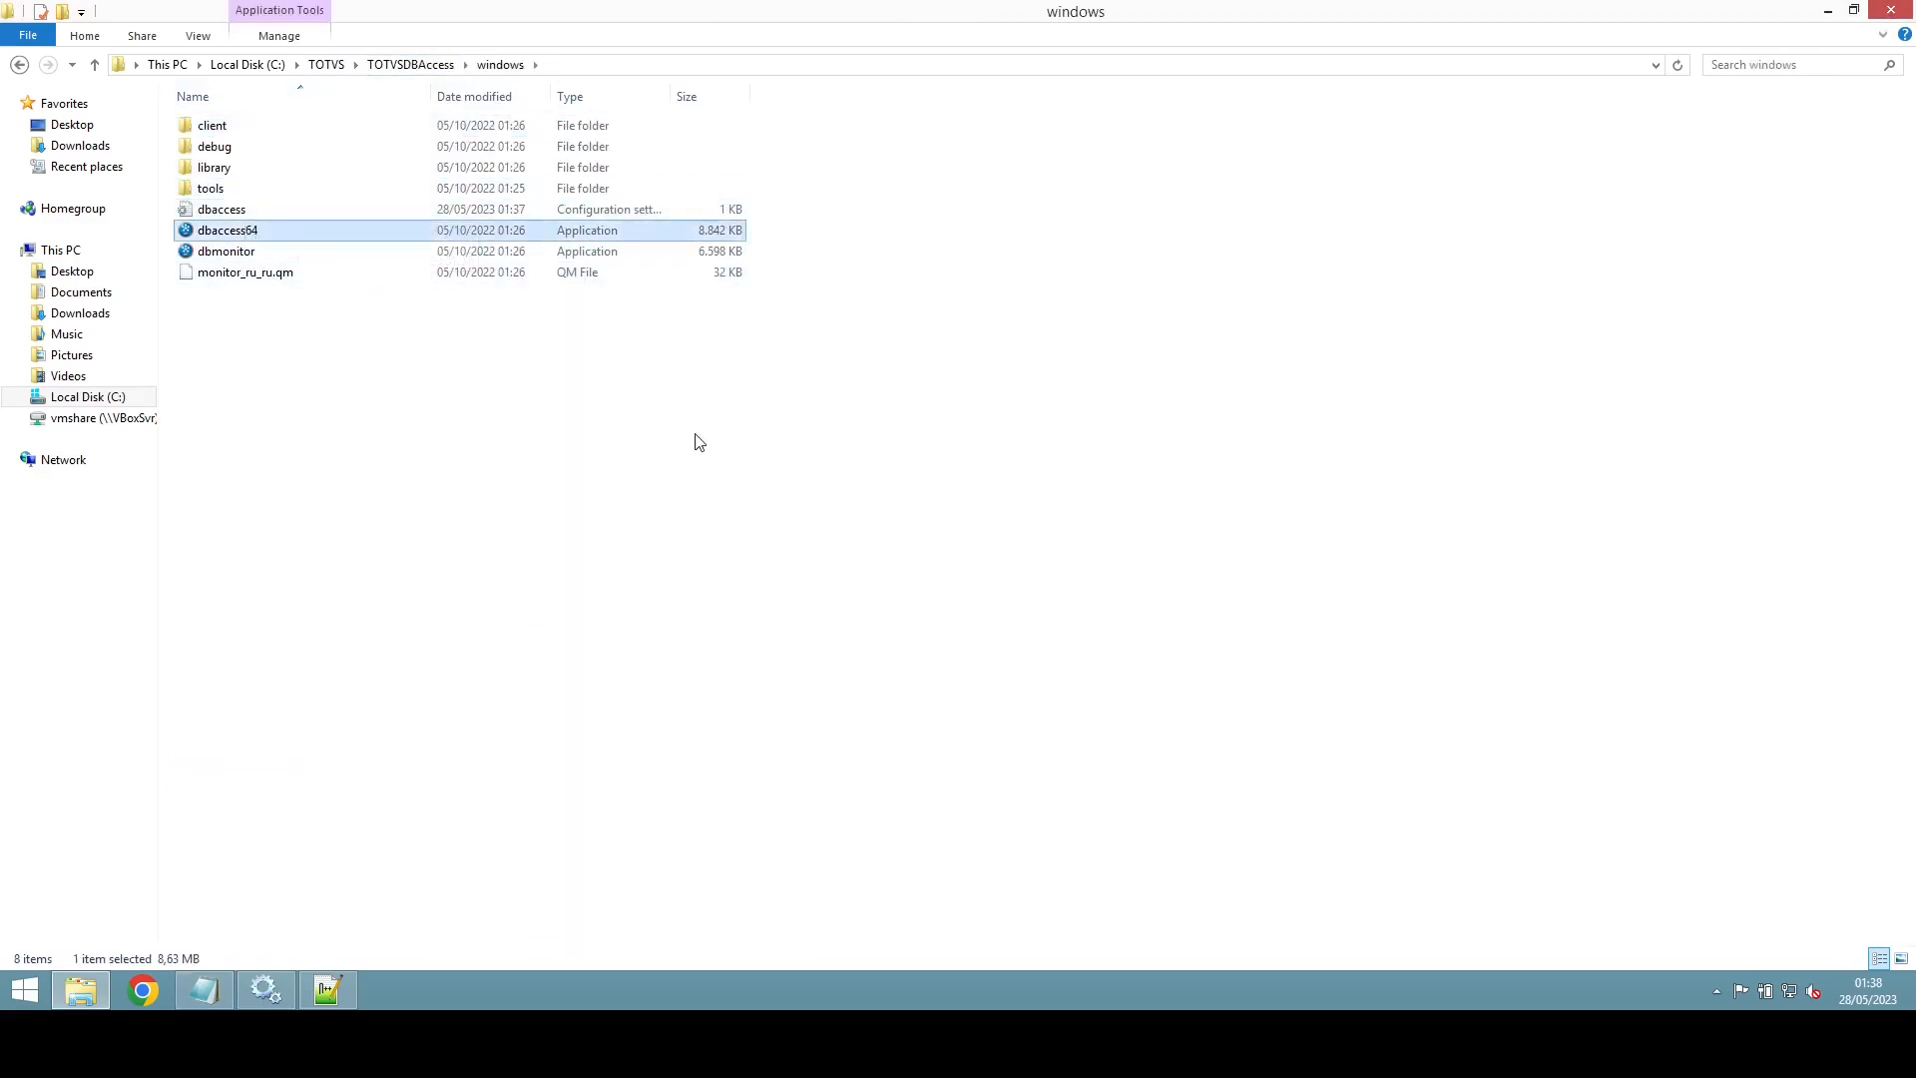
right_click(266, 239)
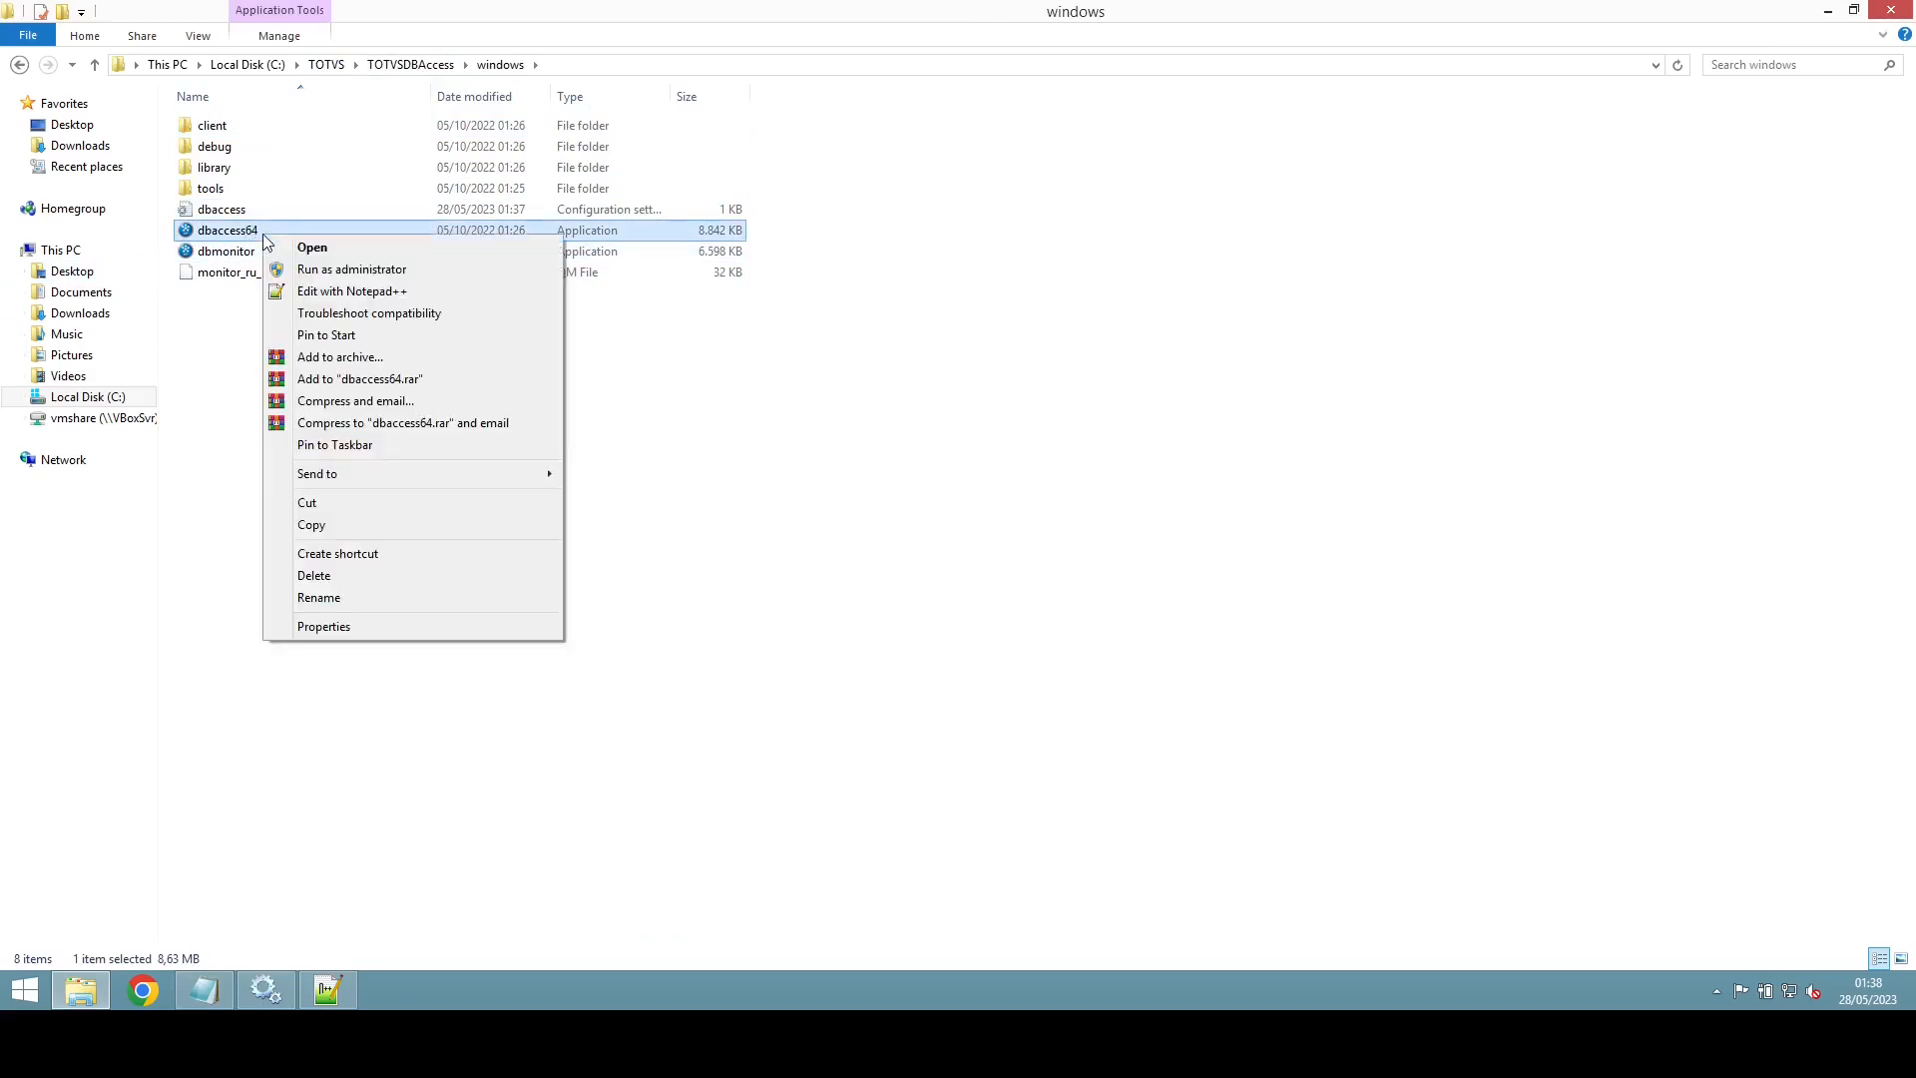
left_click(357, 555)
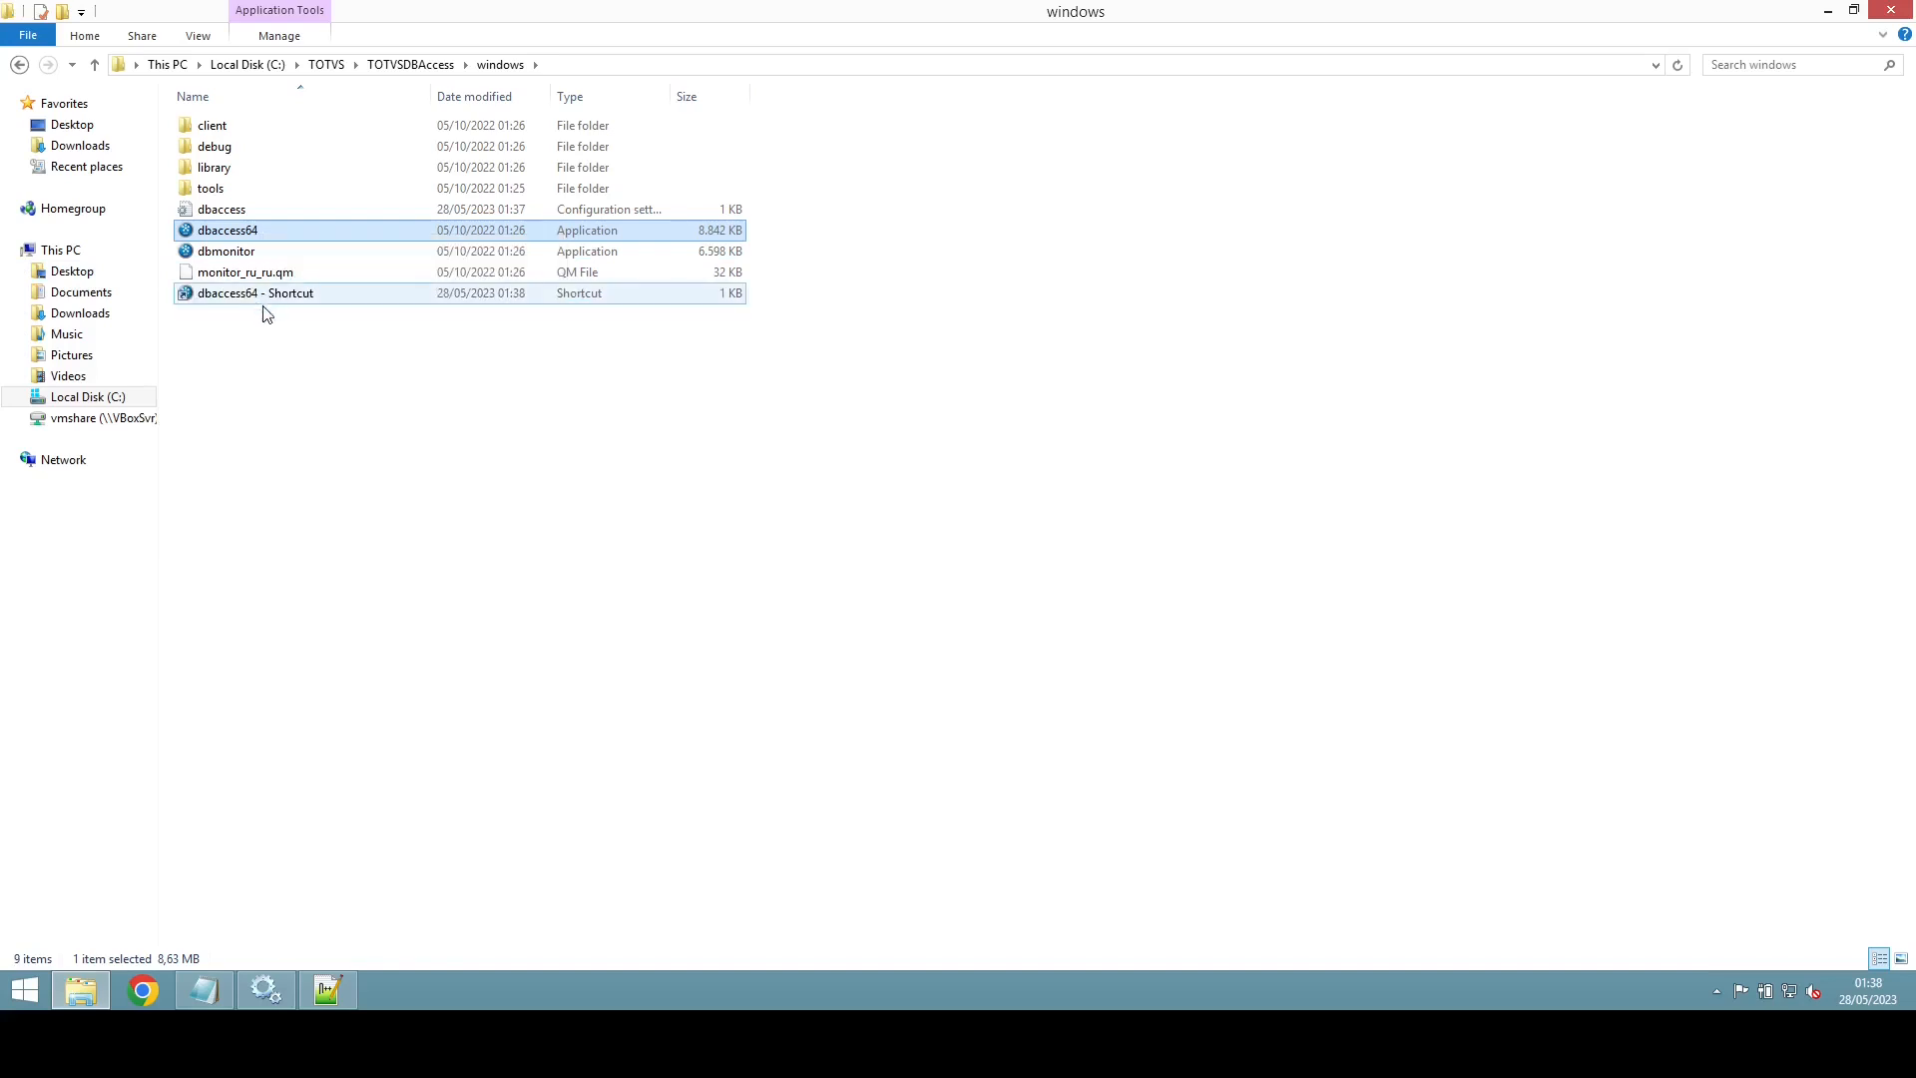
Step: Append -console to the shortcut's Target and select the full target path
left_click(303, 237)
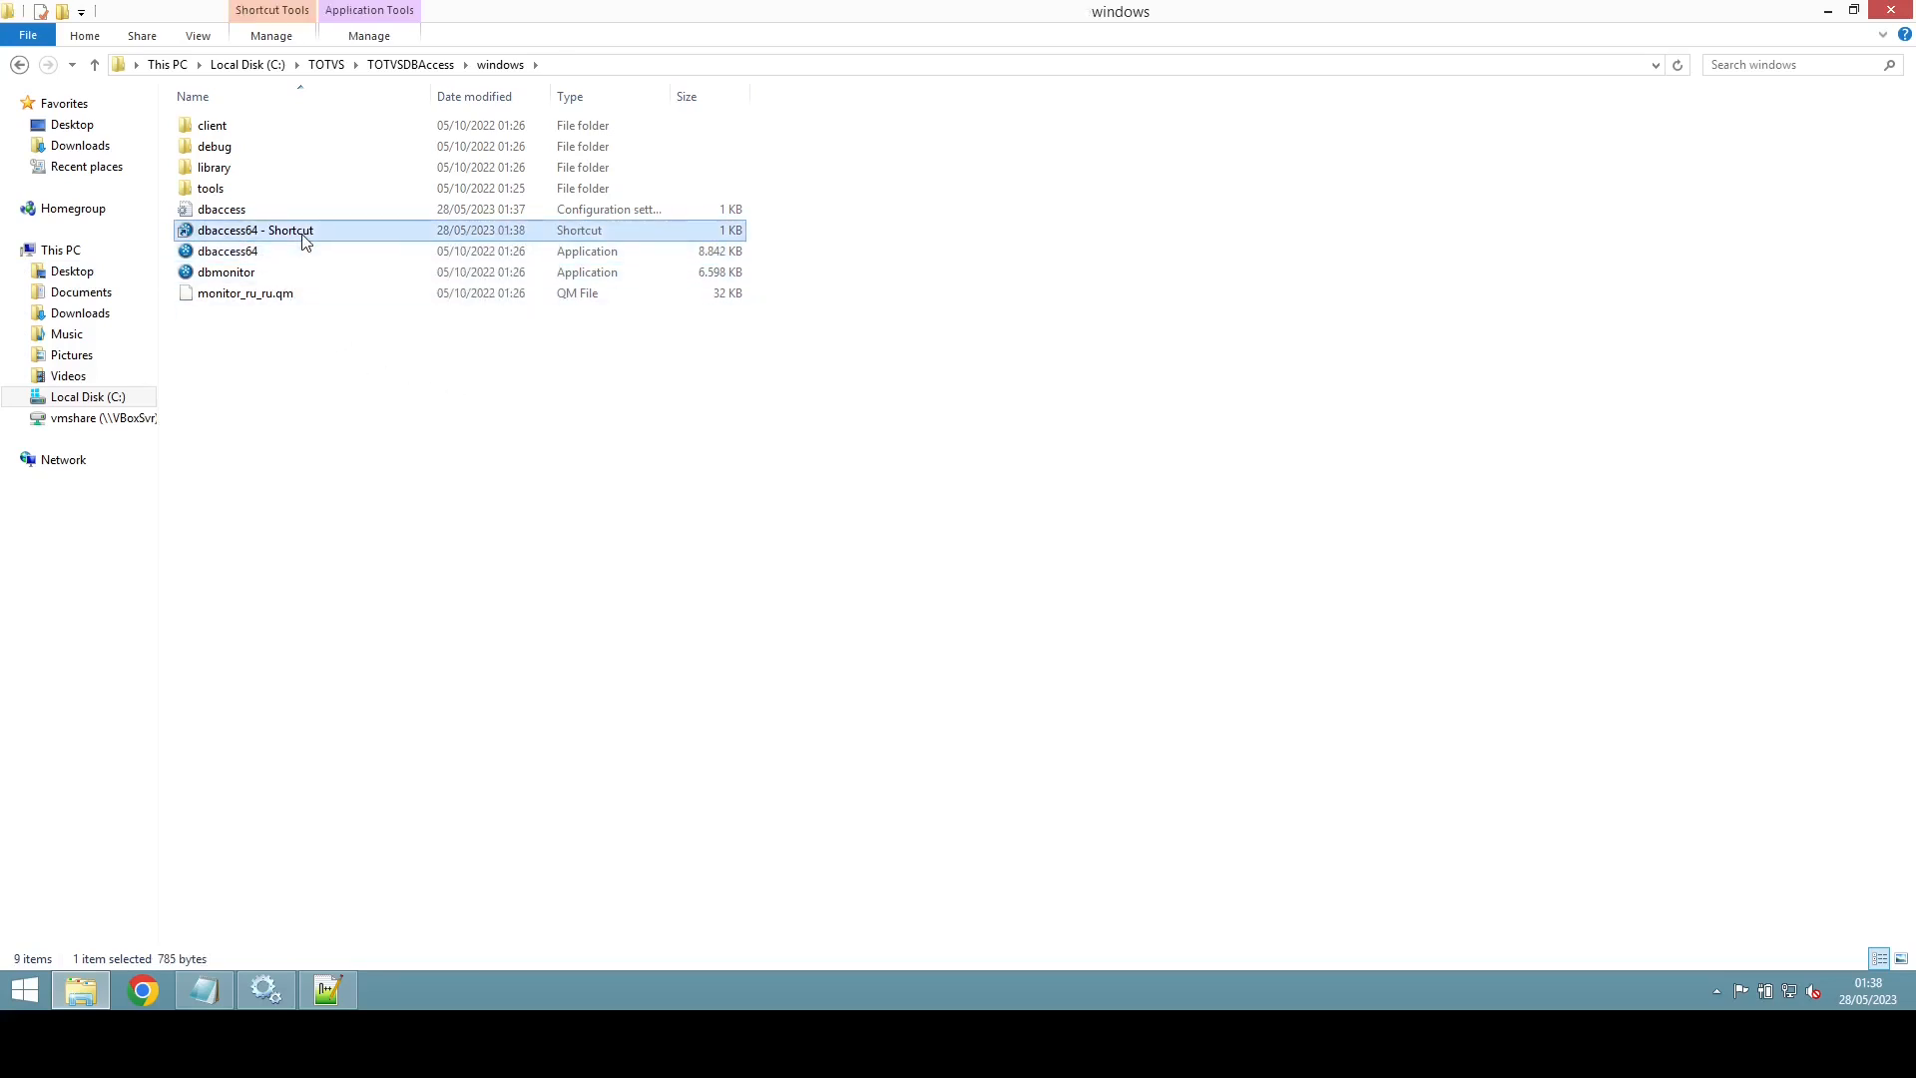
right_click(304, 240)
left_click(372, 654)
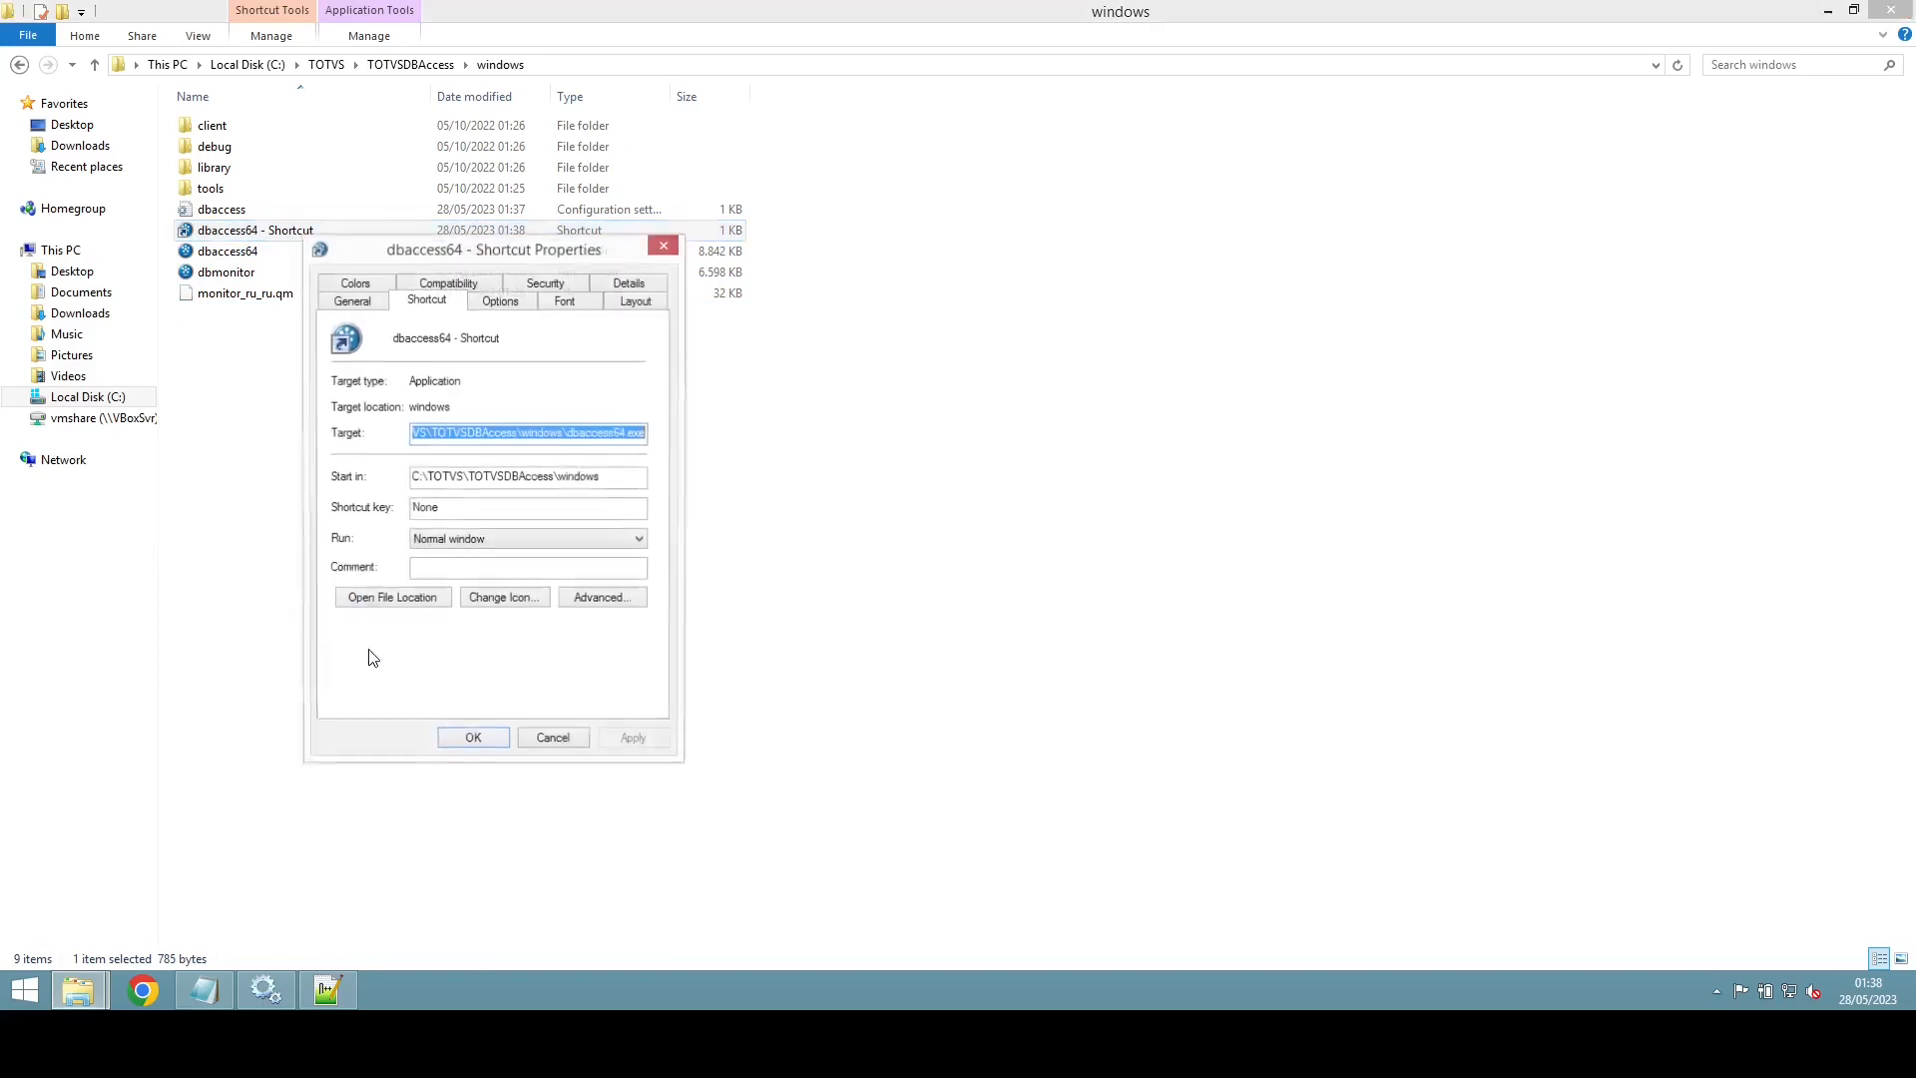
key("End")
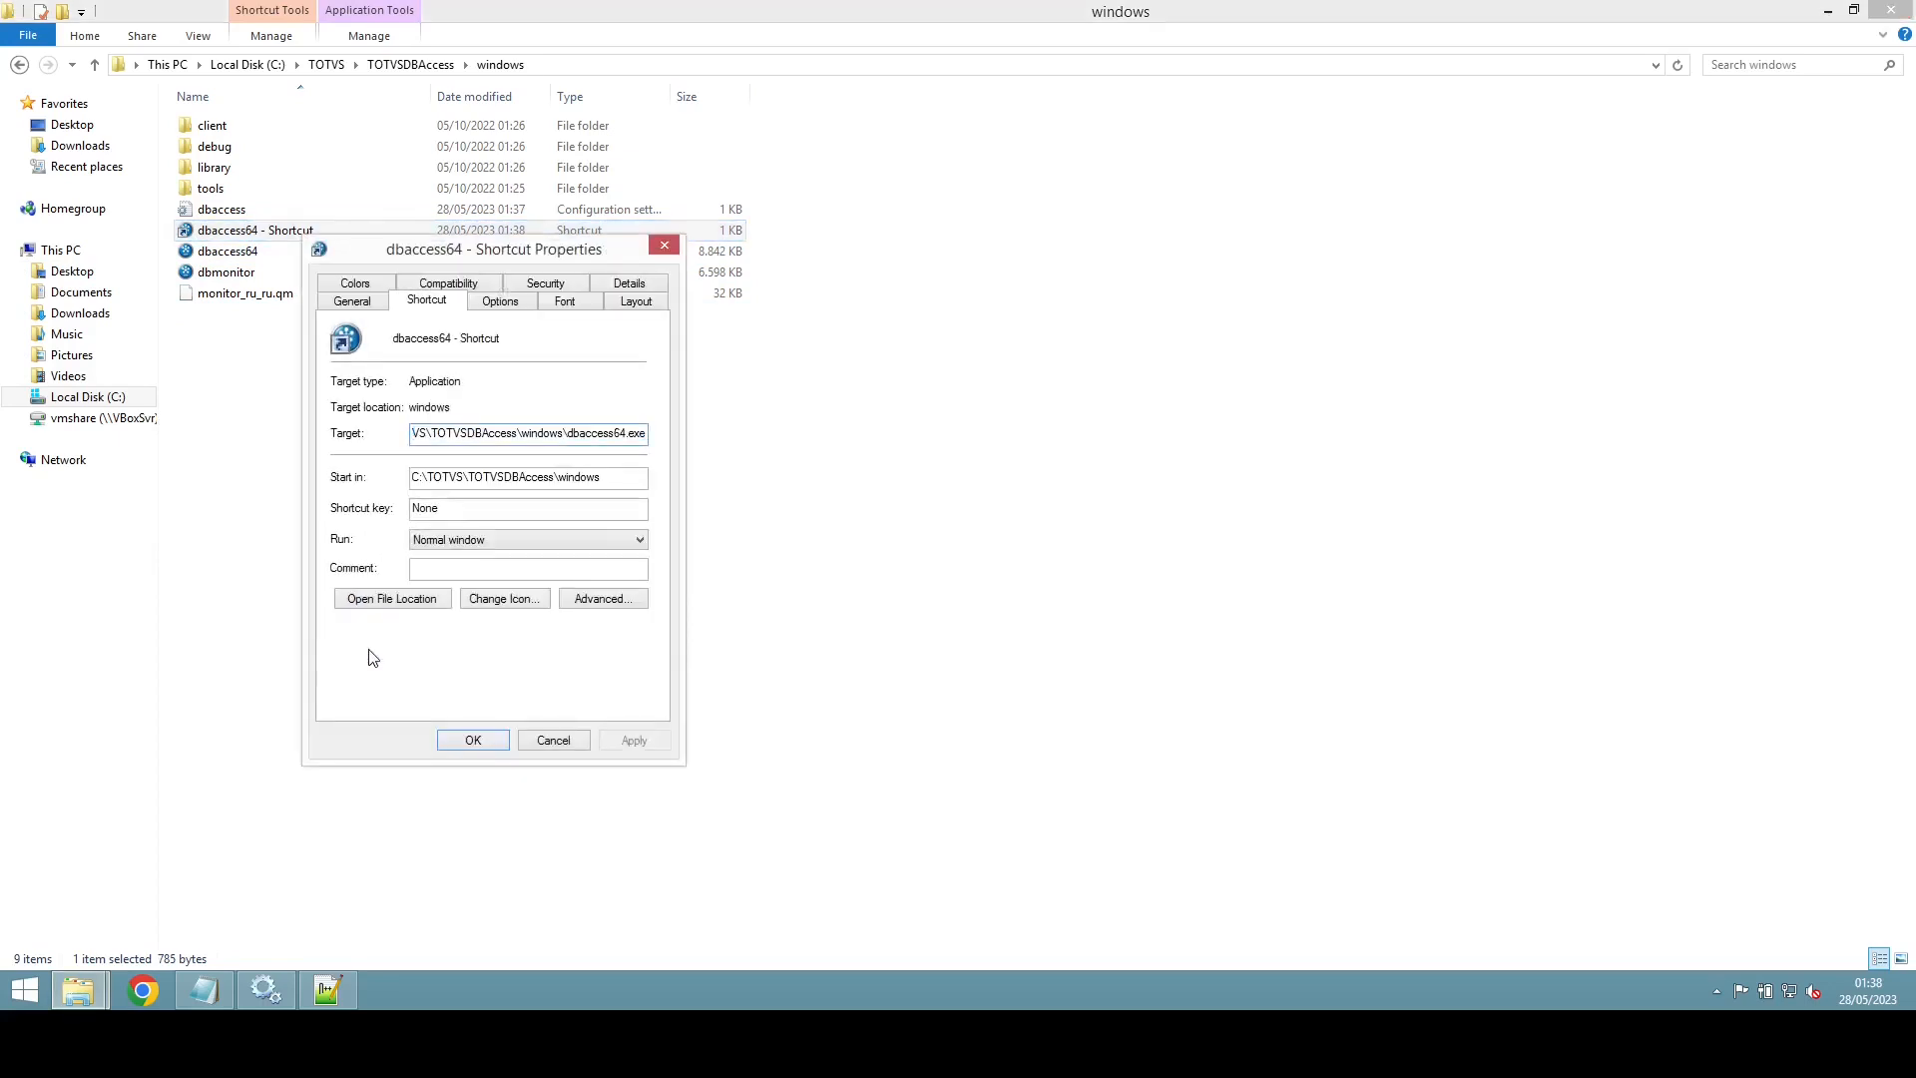
type("-")
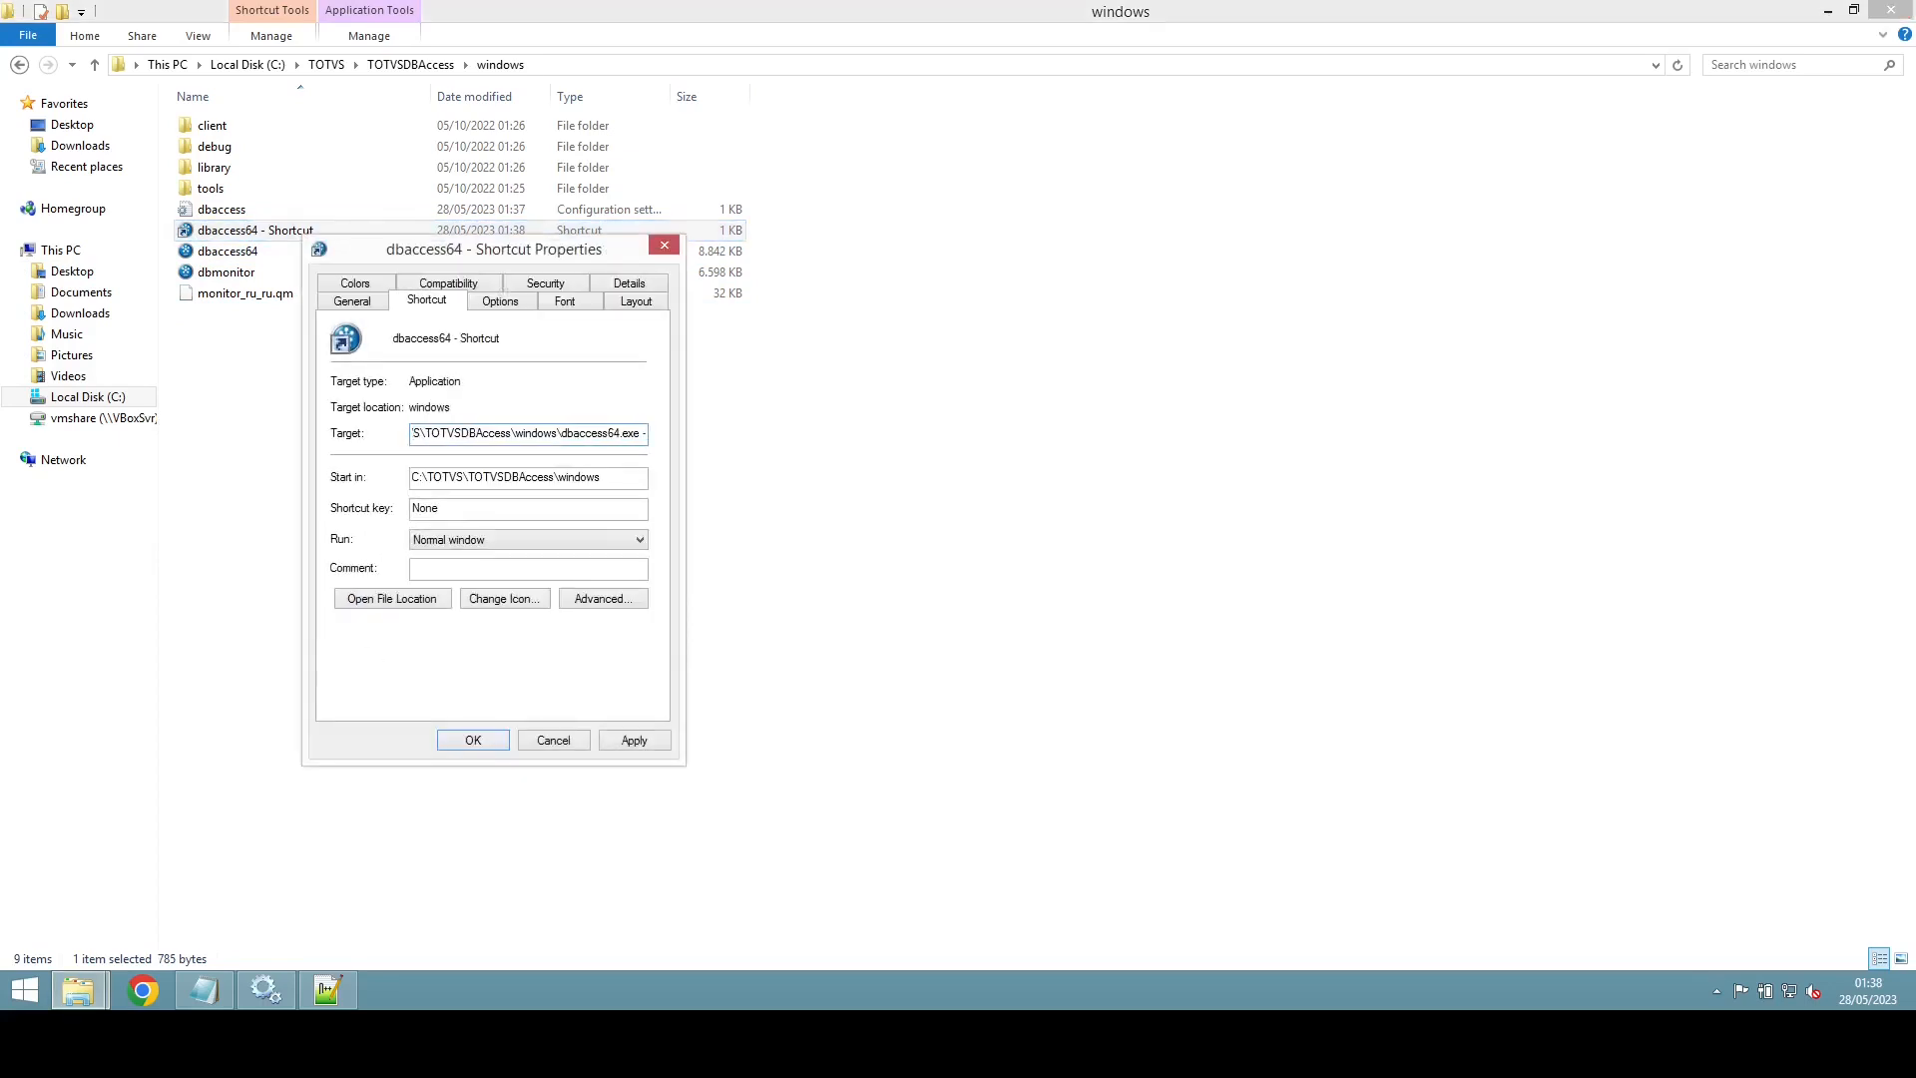
type("console")
double_click(548, 437)
left_click(549, 438)
double_click(549, 437)
left_click_drag(643, 437, 298, 433)
key("ctrl+c")
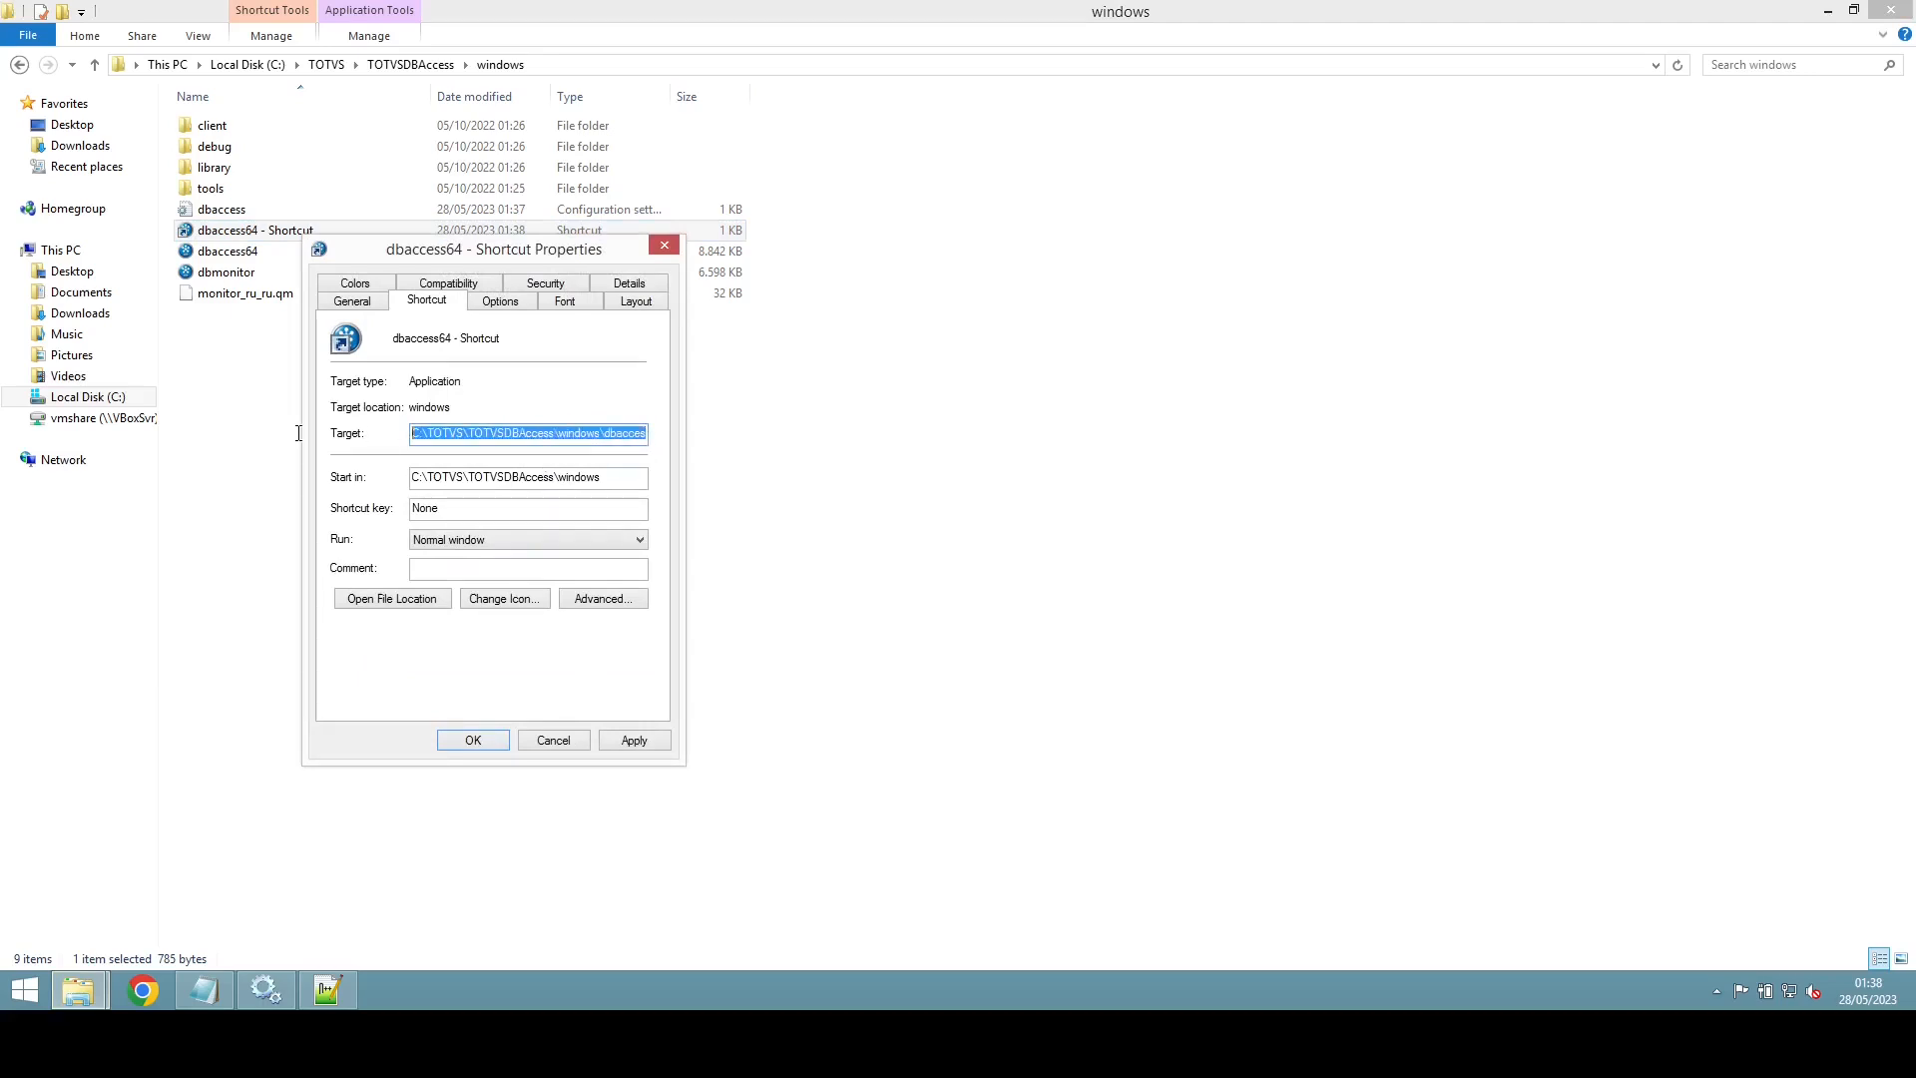
Step: Add an 'Execucao como console:' line with the dbaccess64.exe -console path under DBACCESS
left_click(213, 979)
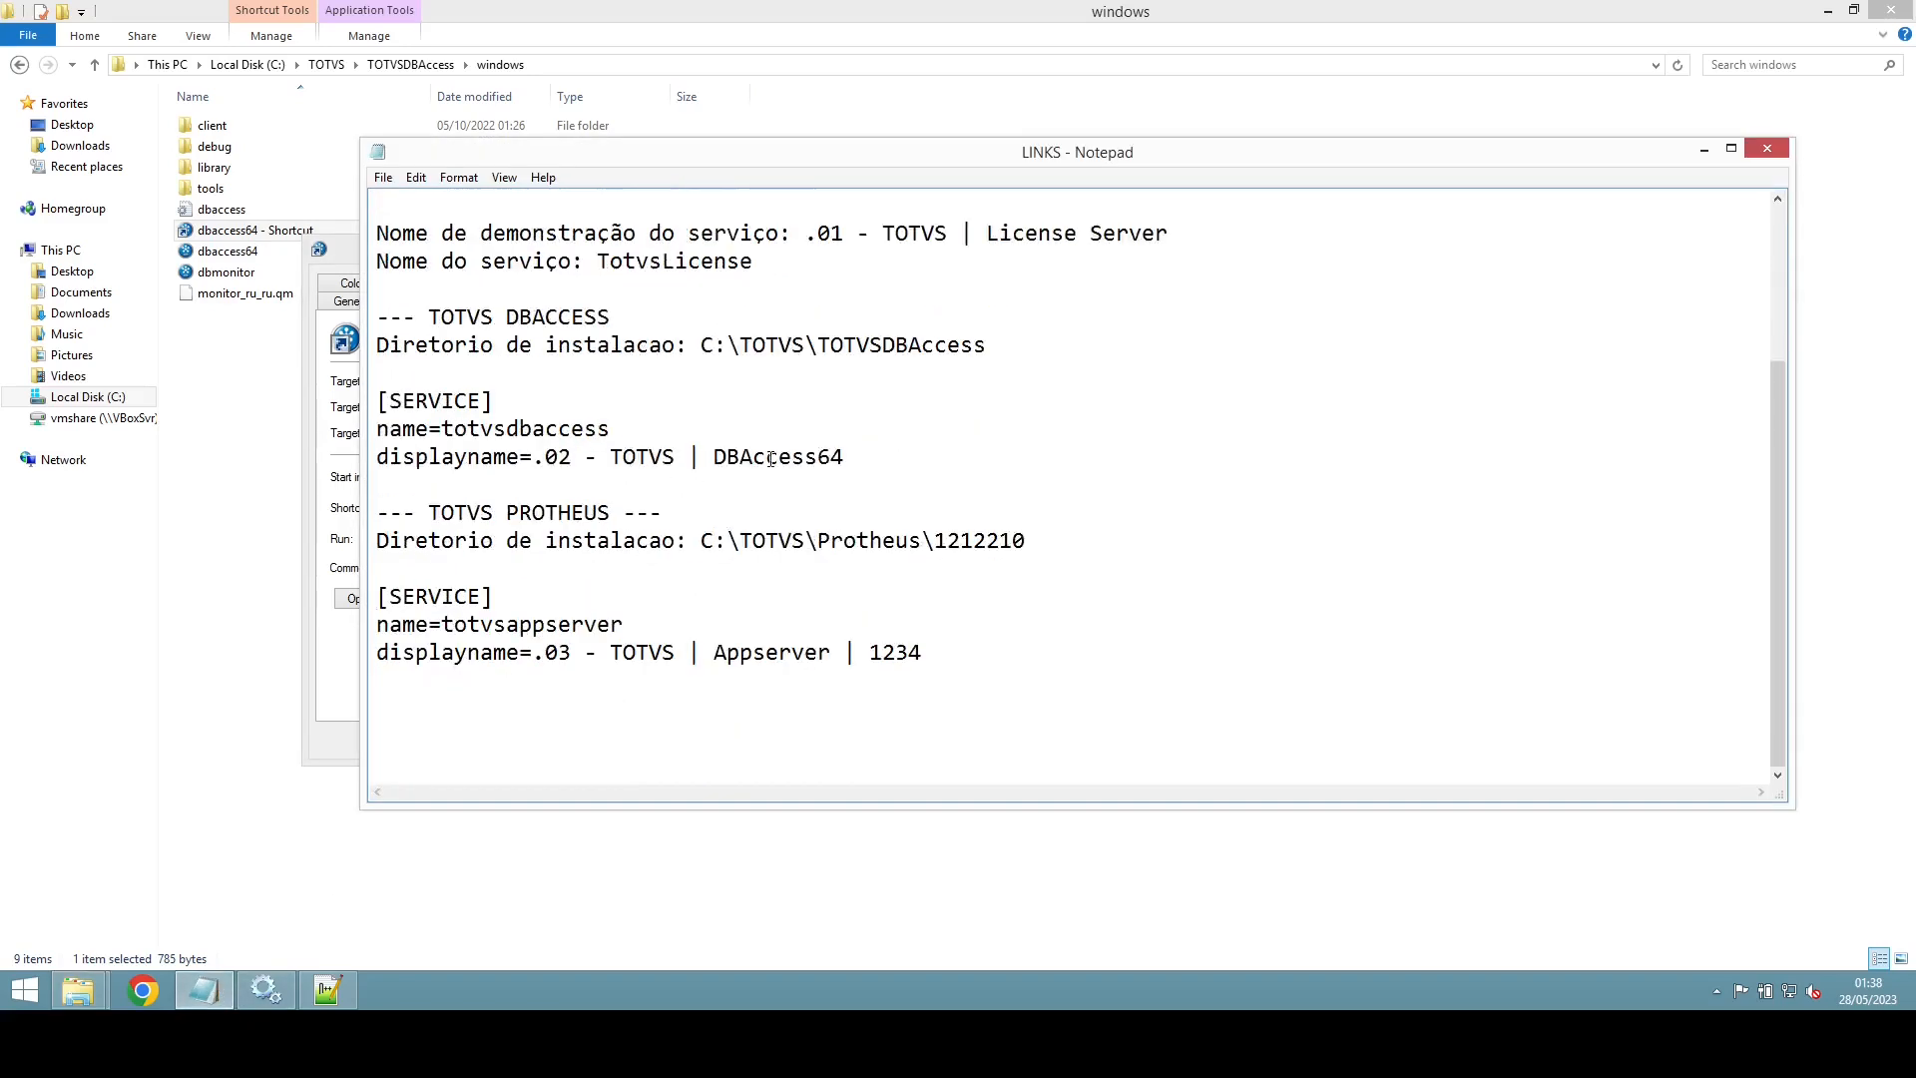
key("Return")
key("Return")
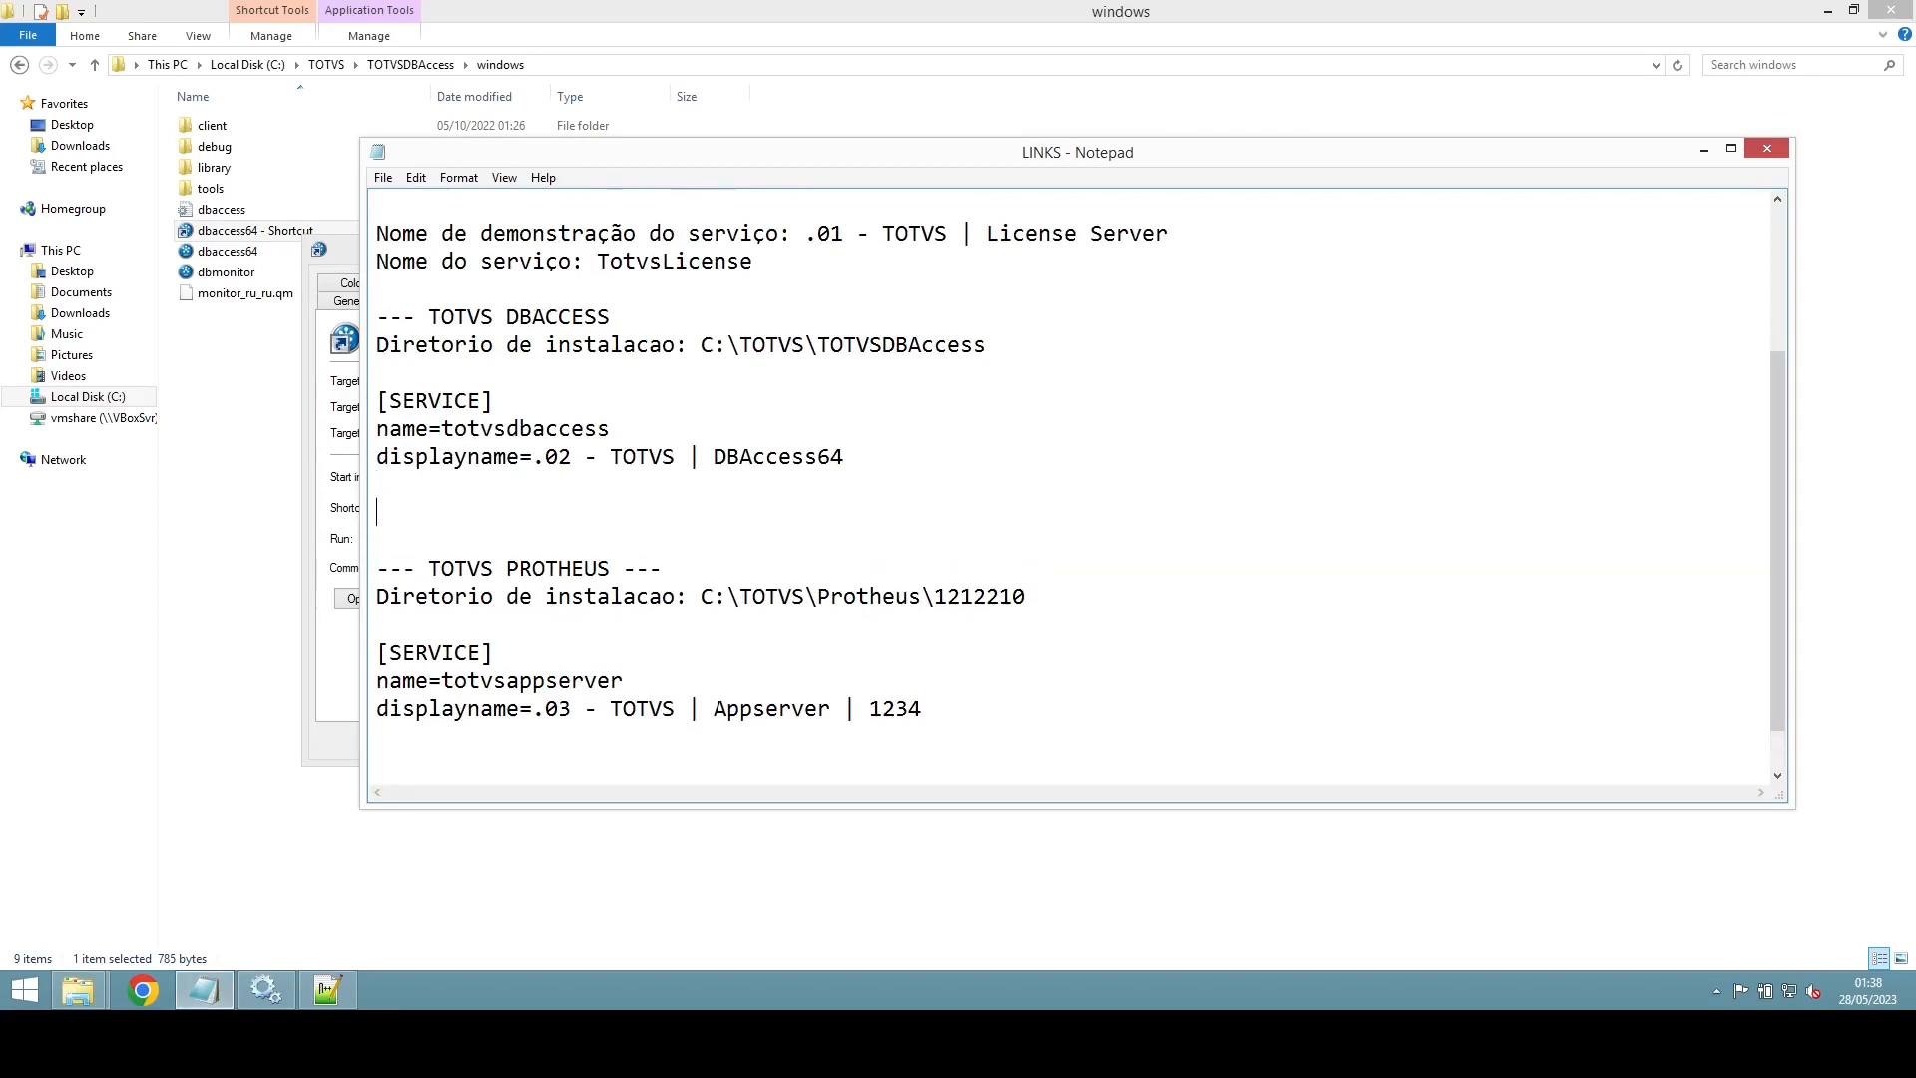
type("Execucao como console")
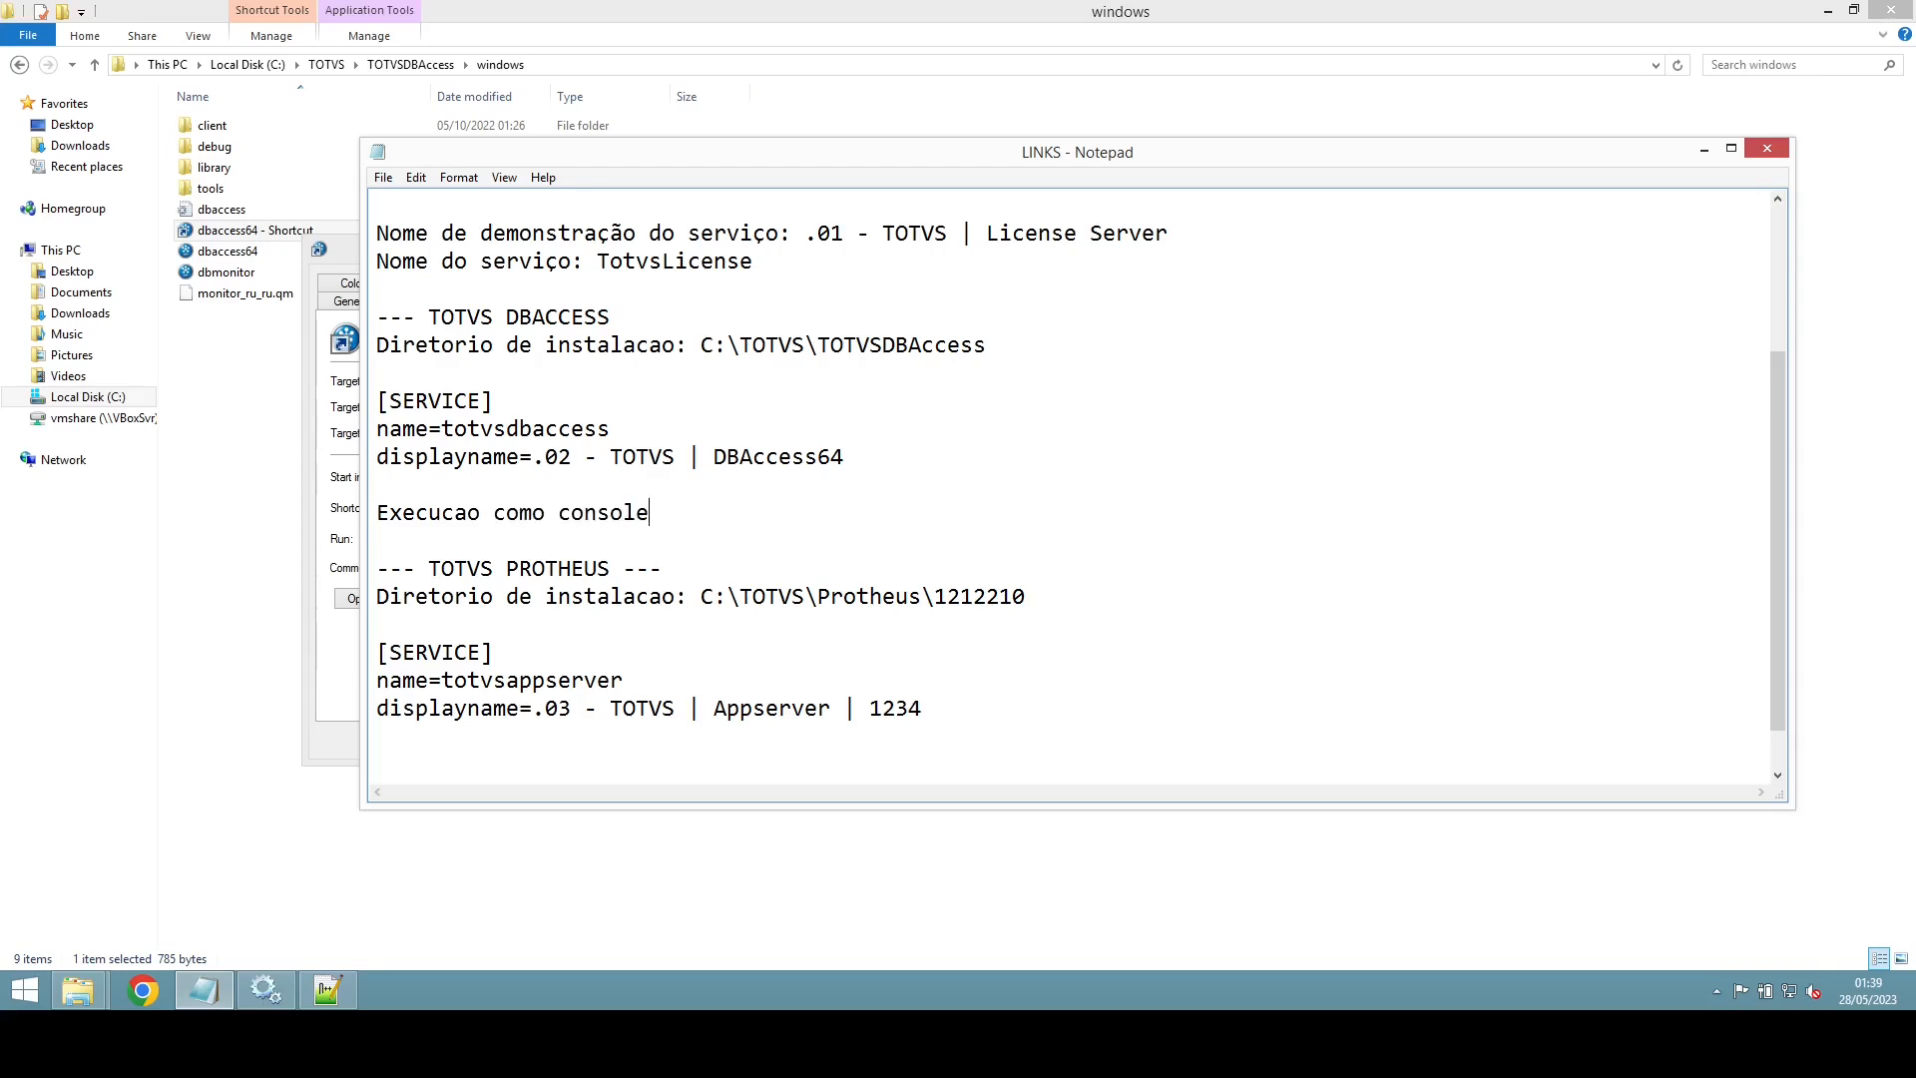
type(":")
key("ctrl+v")
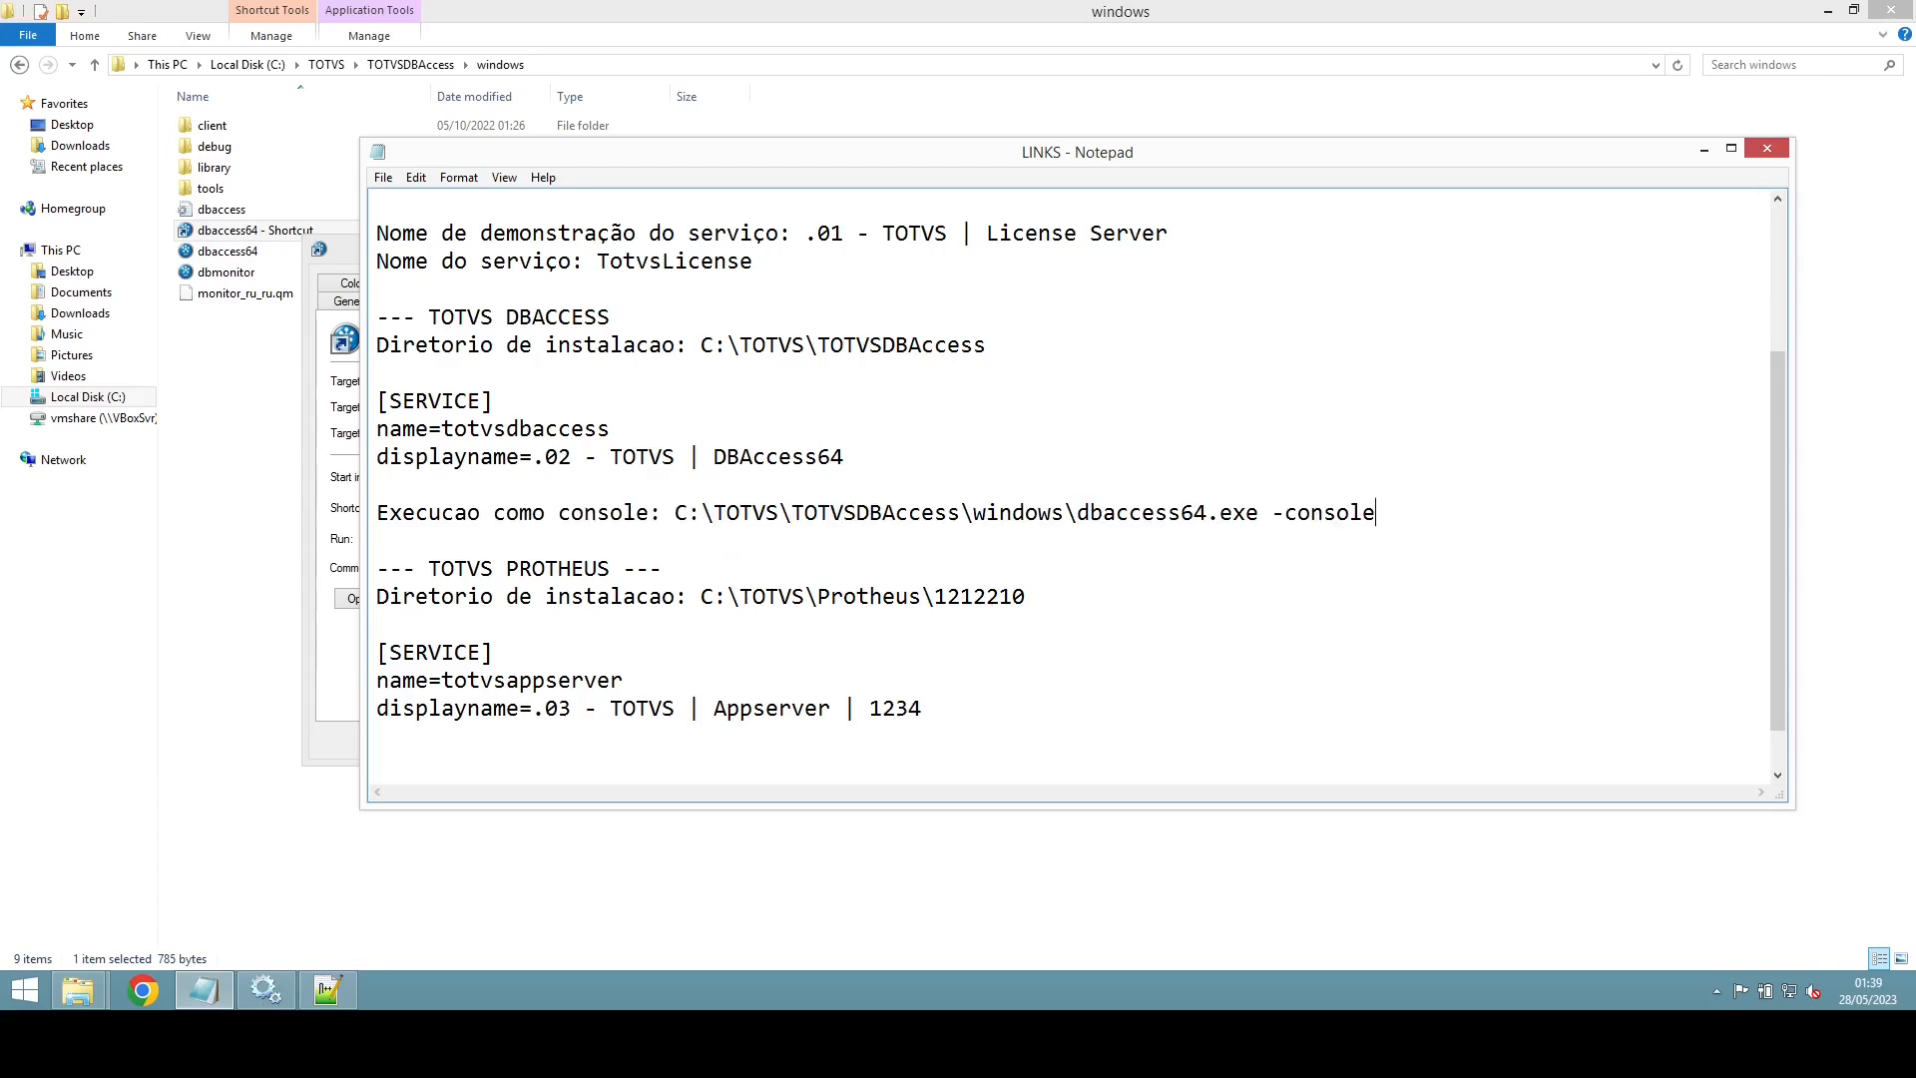
Step: Add an 'Instalacao do servico:' line with the dbaccess64.exe -install command
key("Return")
type("Instalacao")
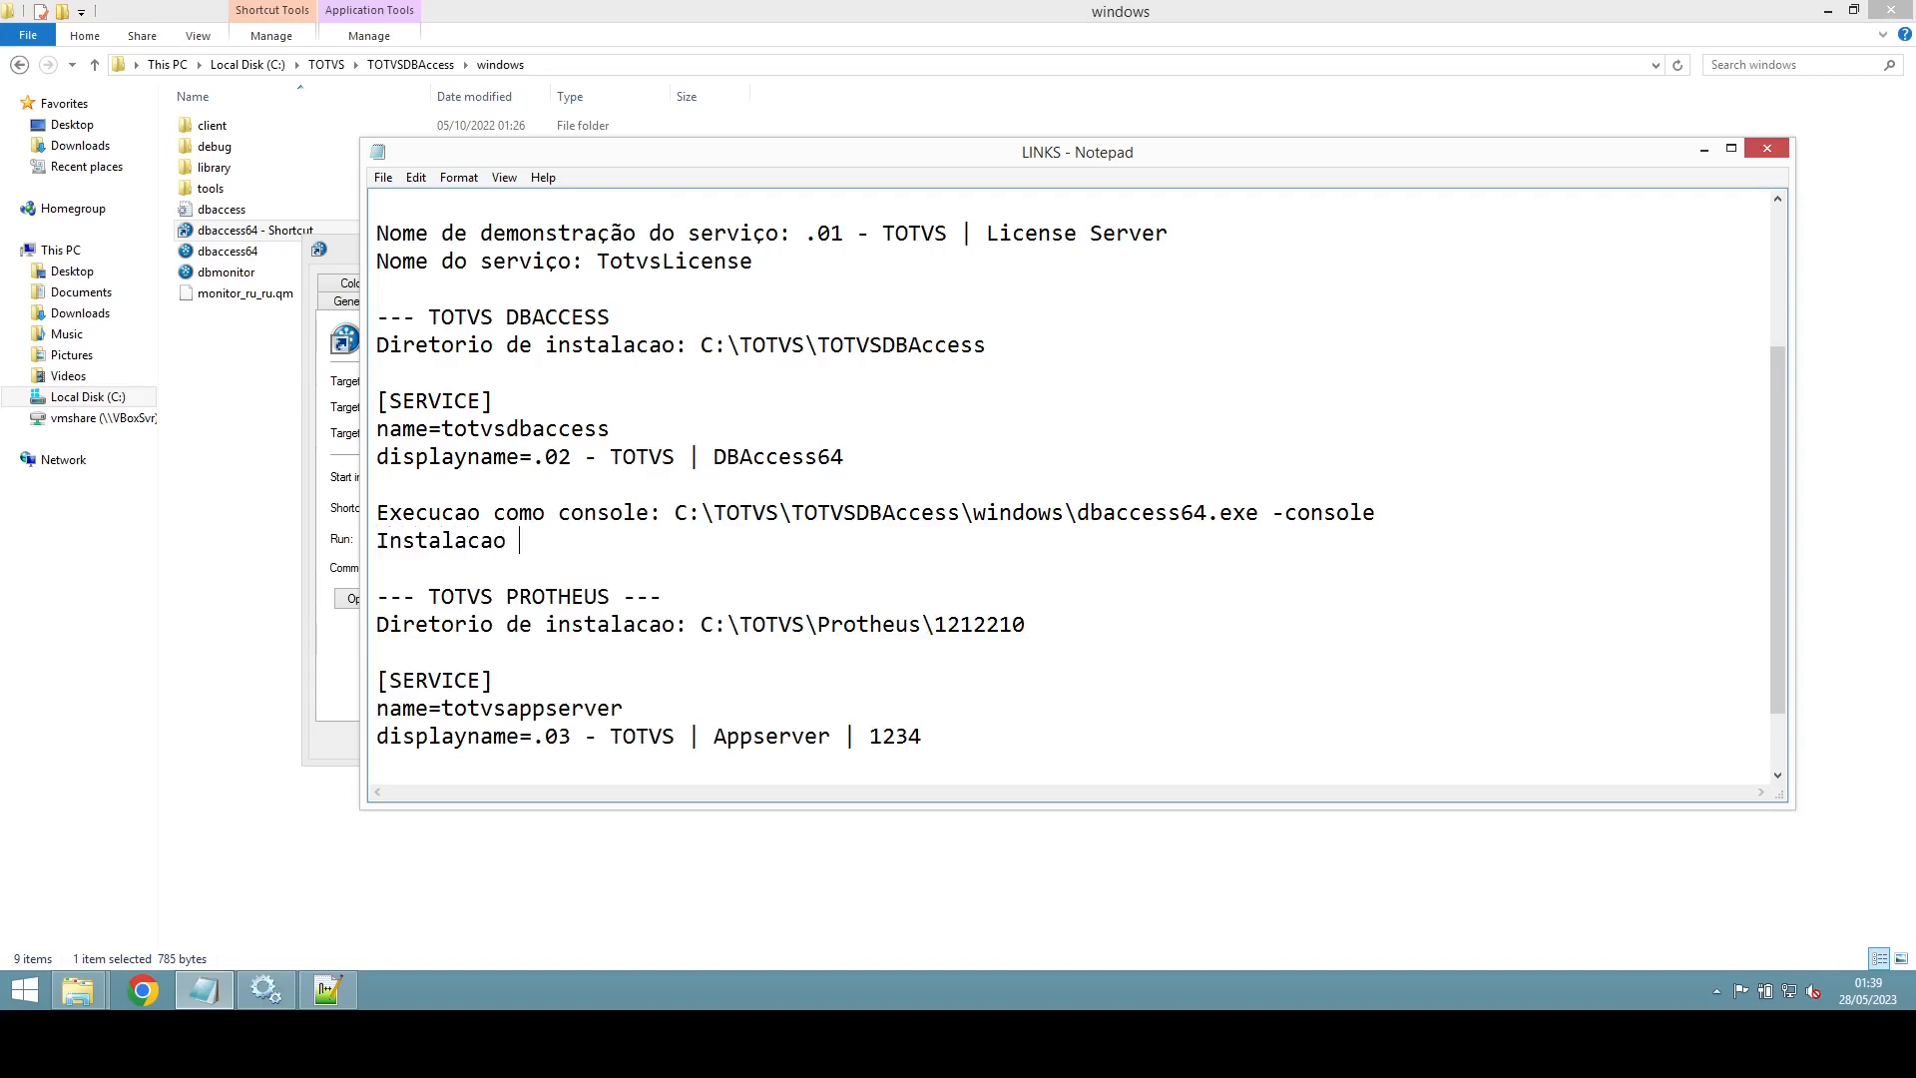
type(" com")
key("BackSpace")
key("BackSpace")
key("BackSpace")
type("do servico:")
type("C:\\TOTVS\\TOTVSDBAccess\\windows\\dbaccess64.exe -console")
key("BackSpace")
key("BackSpace")
key("BackSpace")
key("BackSpace")
key("BackSpace")
key("BackSpace")
key("BackSpace")
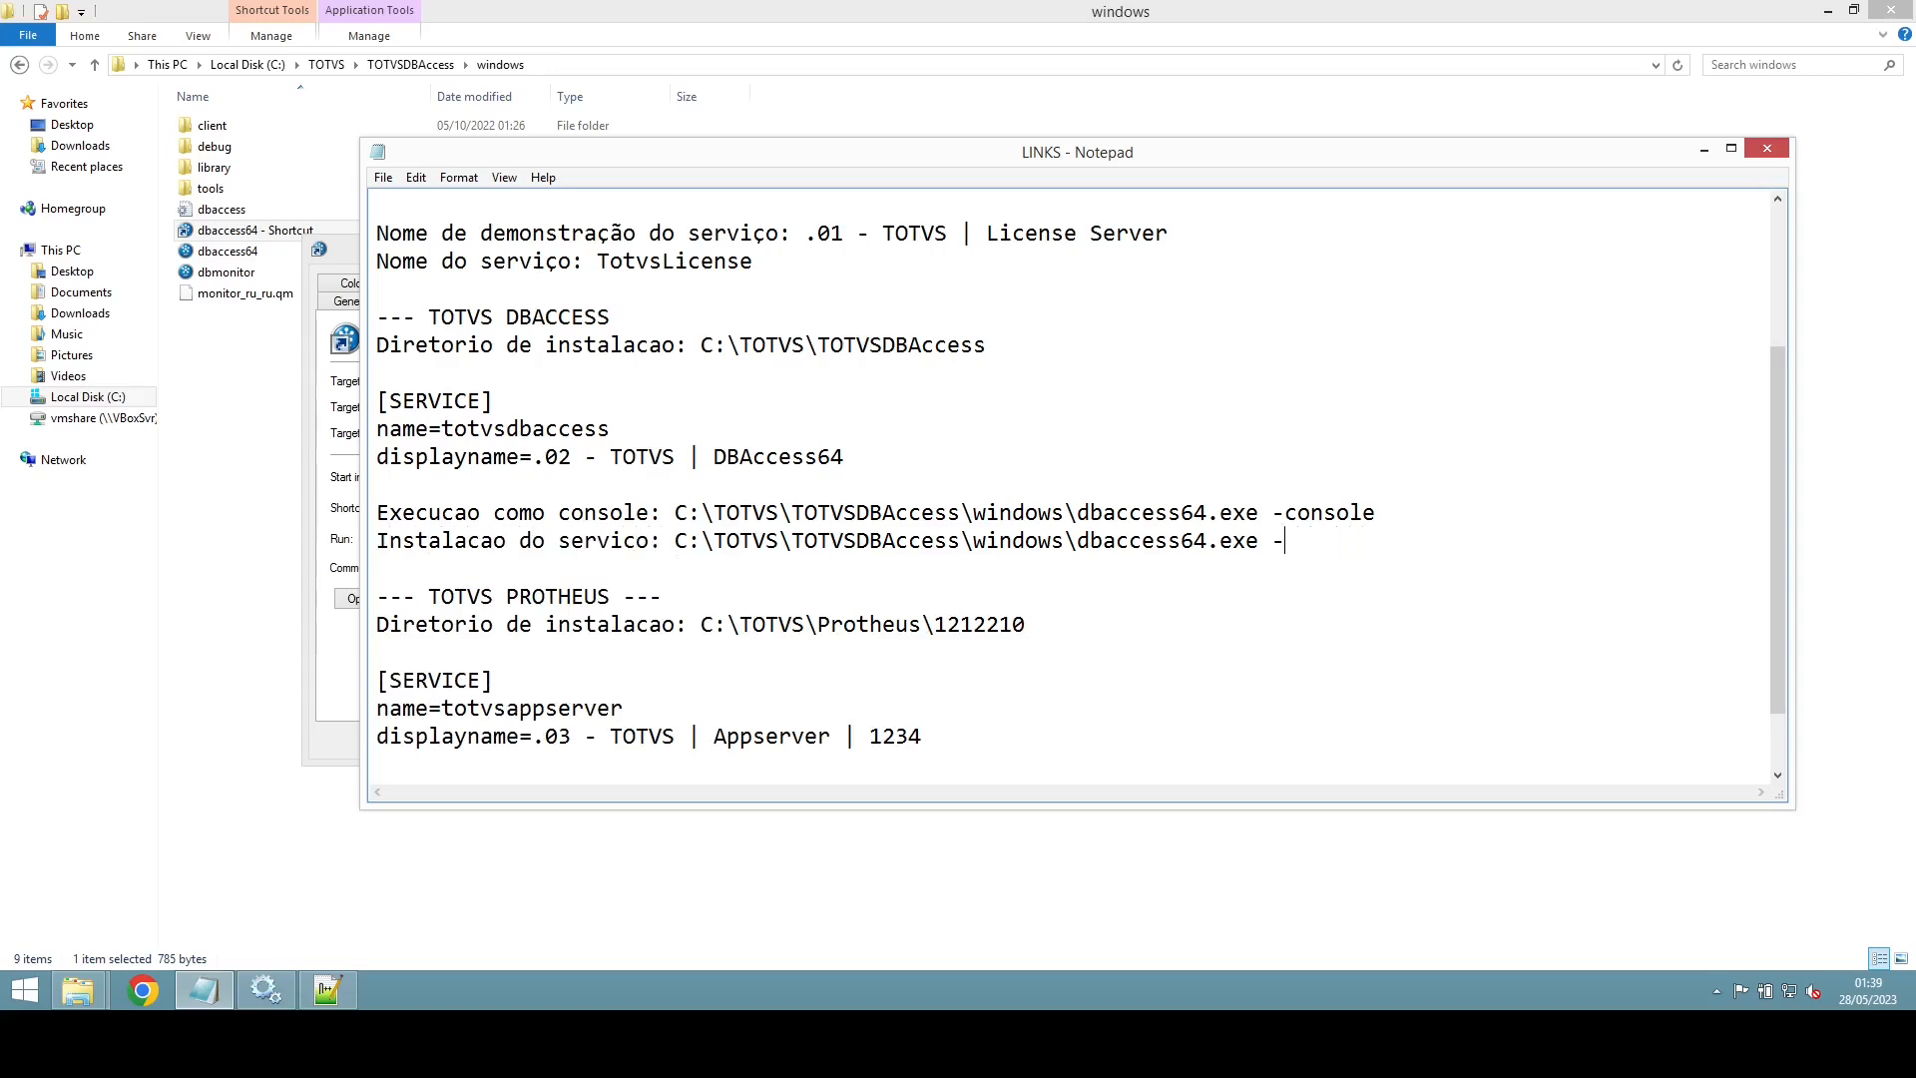
type("install")
Step: Check the -console and -install switches, then return to the shortcut Properties dialog
double_click(1334, 517)
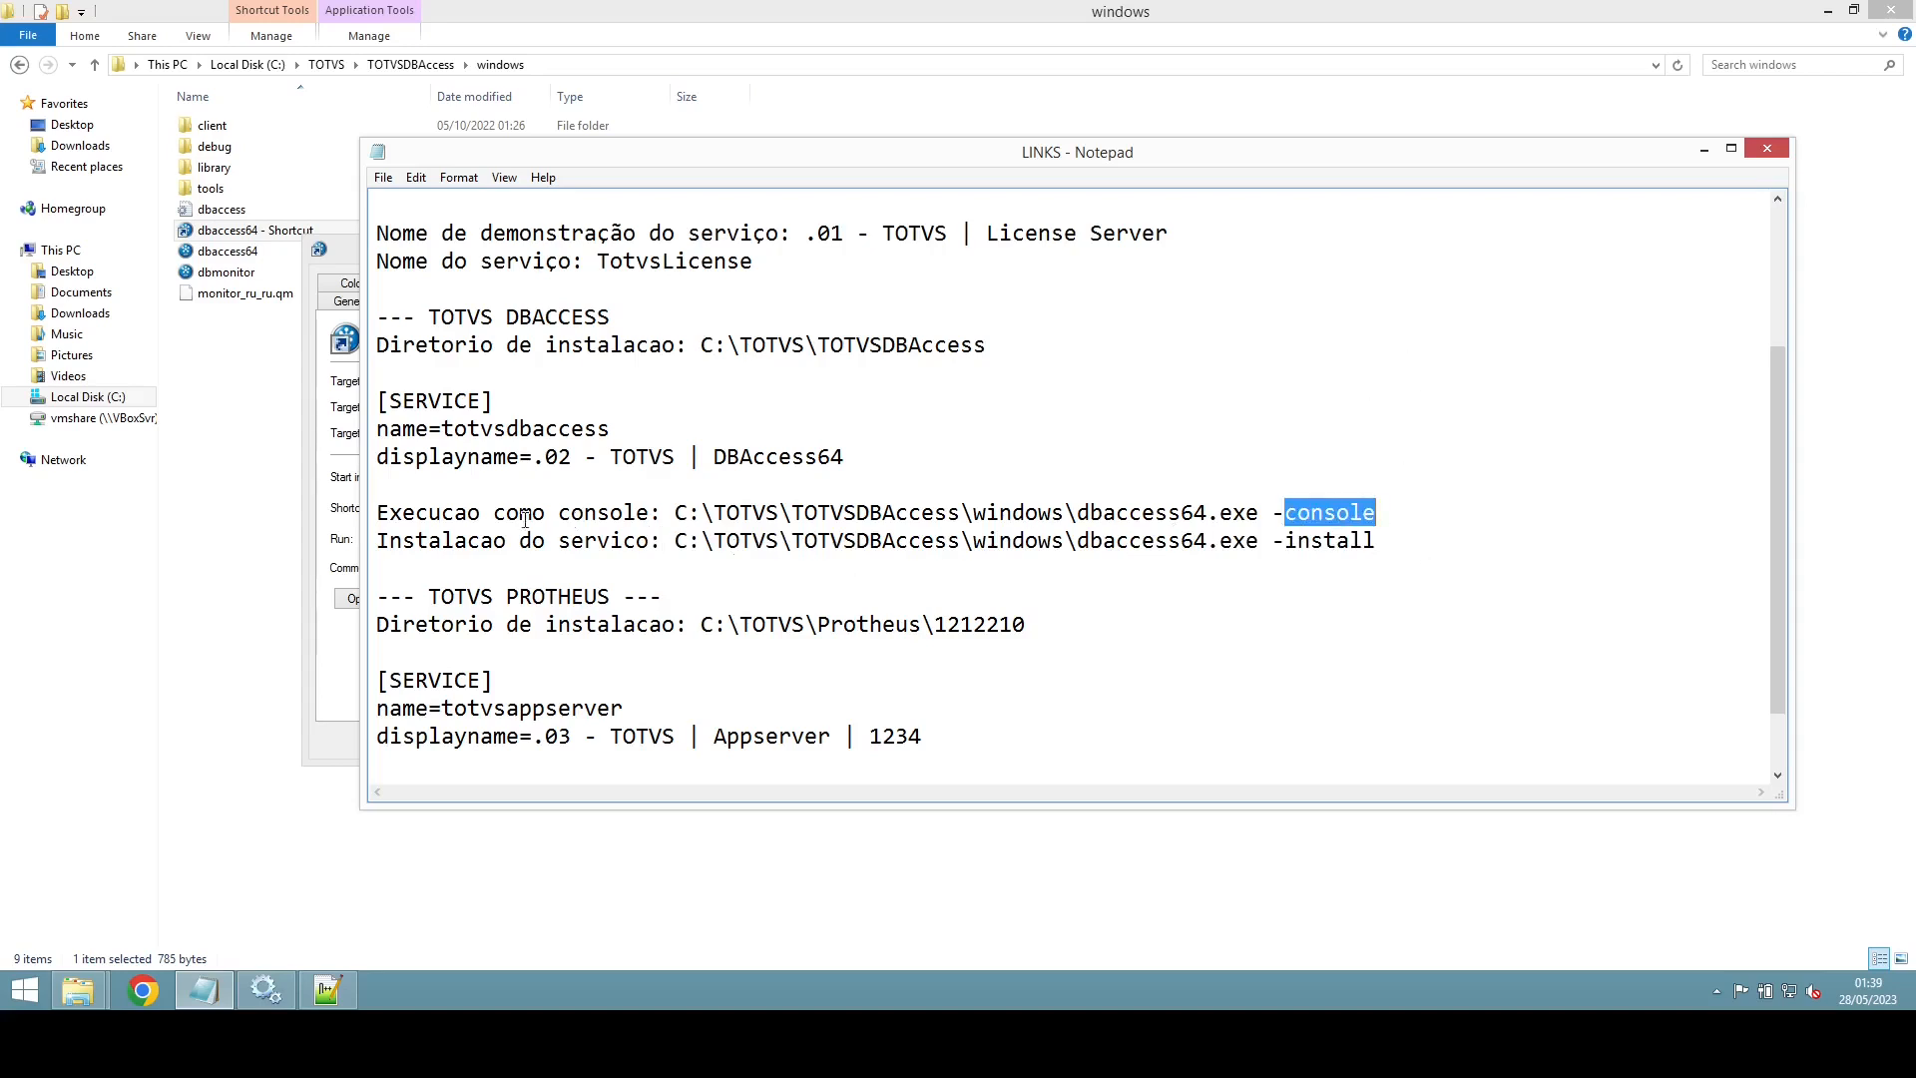
double_click(1316, 542)
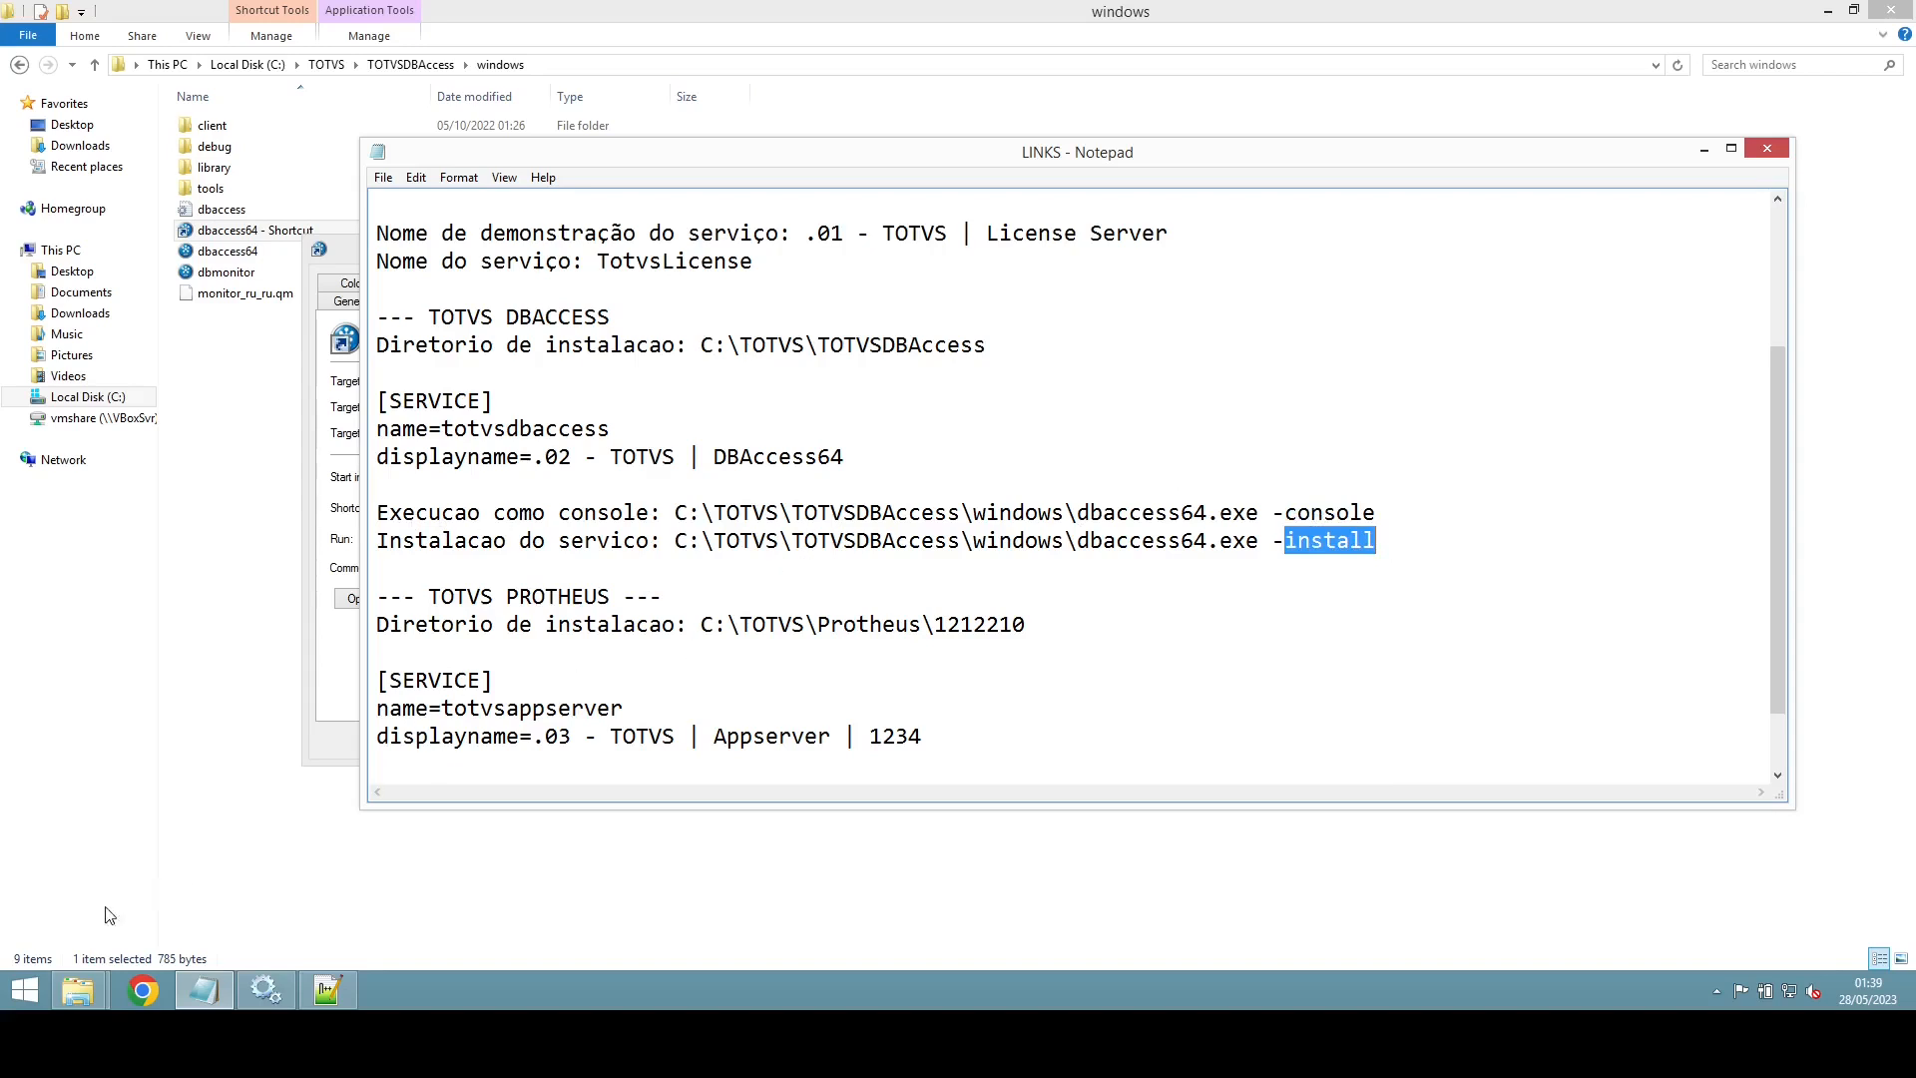
left_click(78, 990)
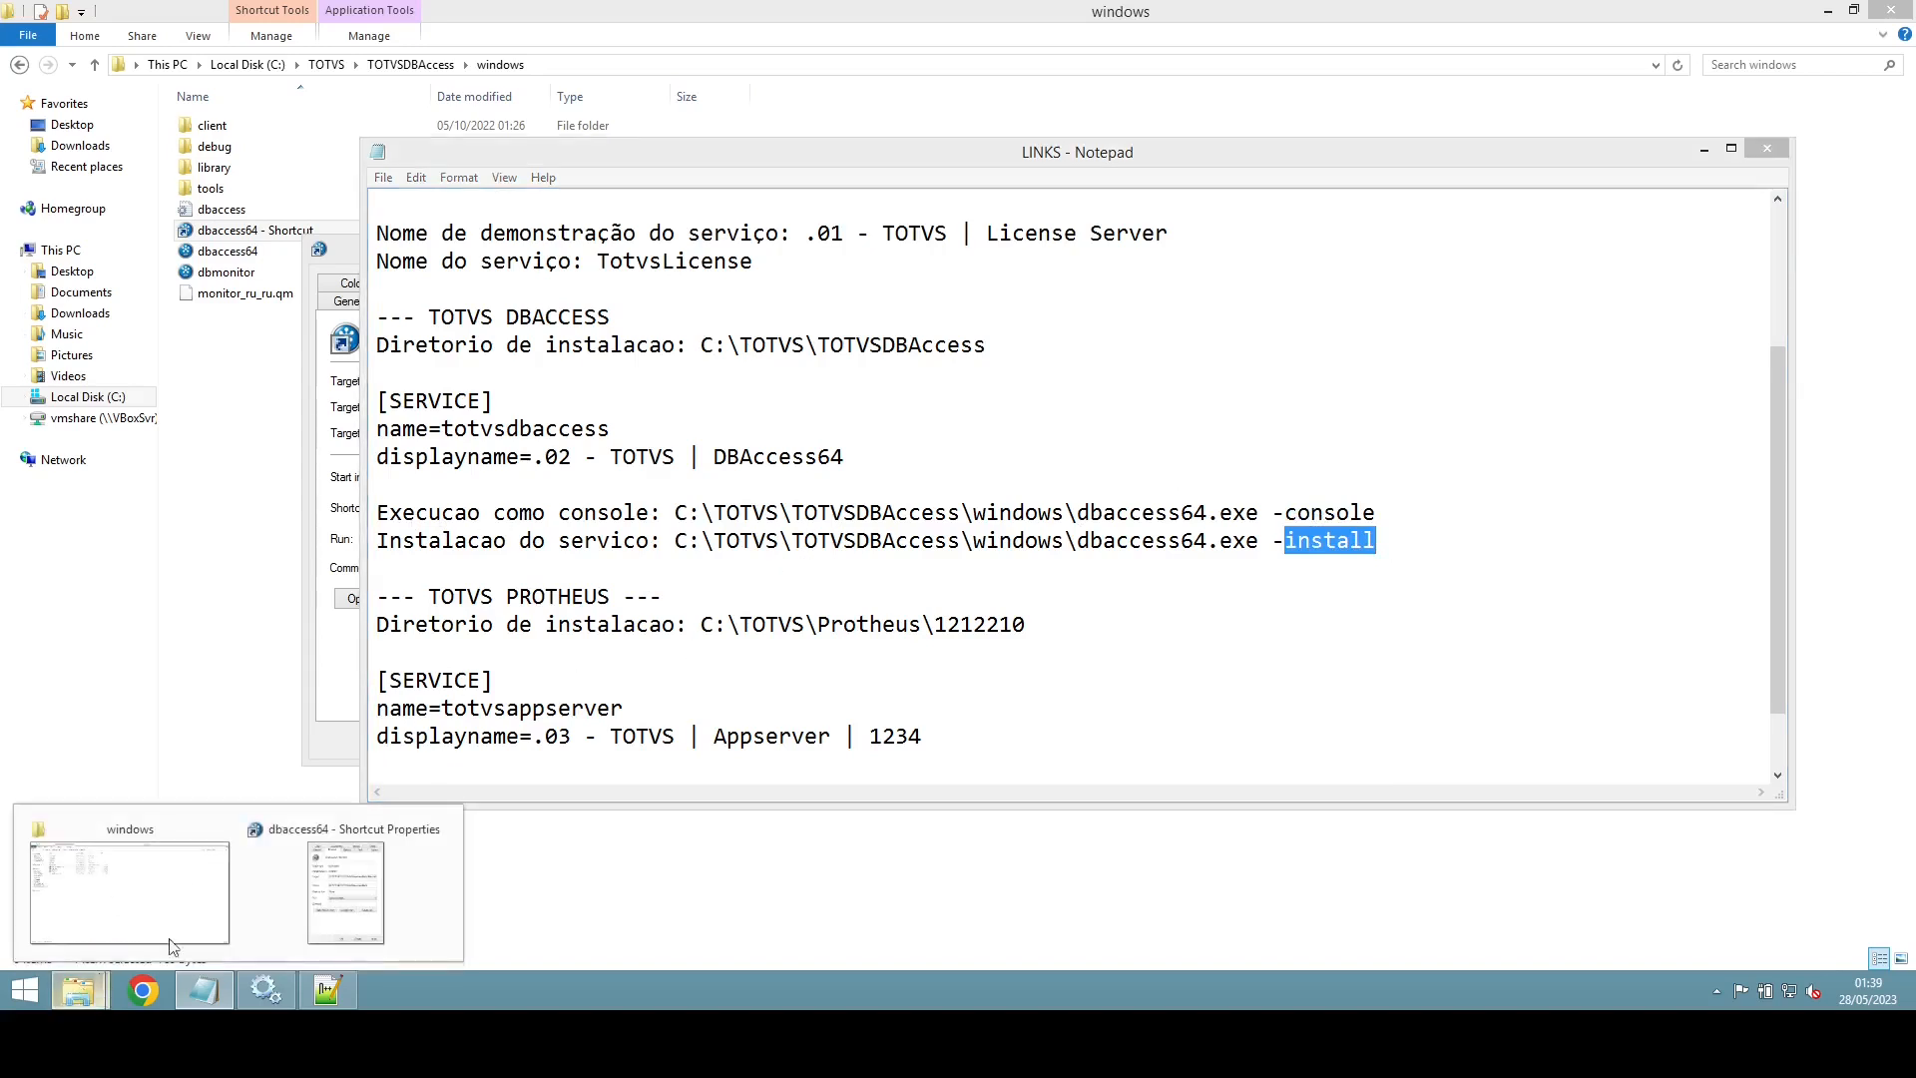
left_click(336, 707)
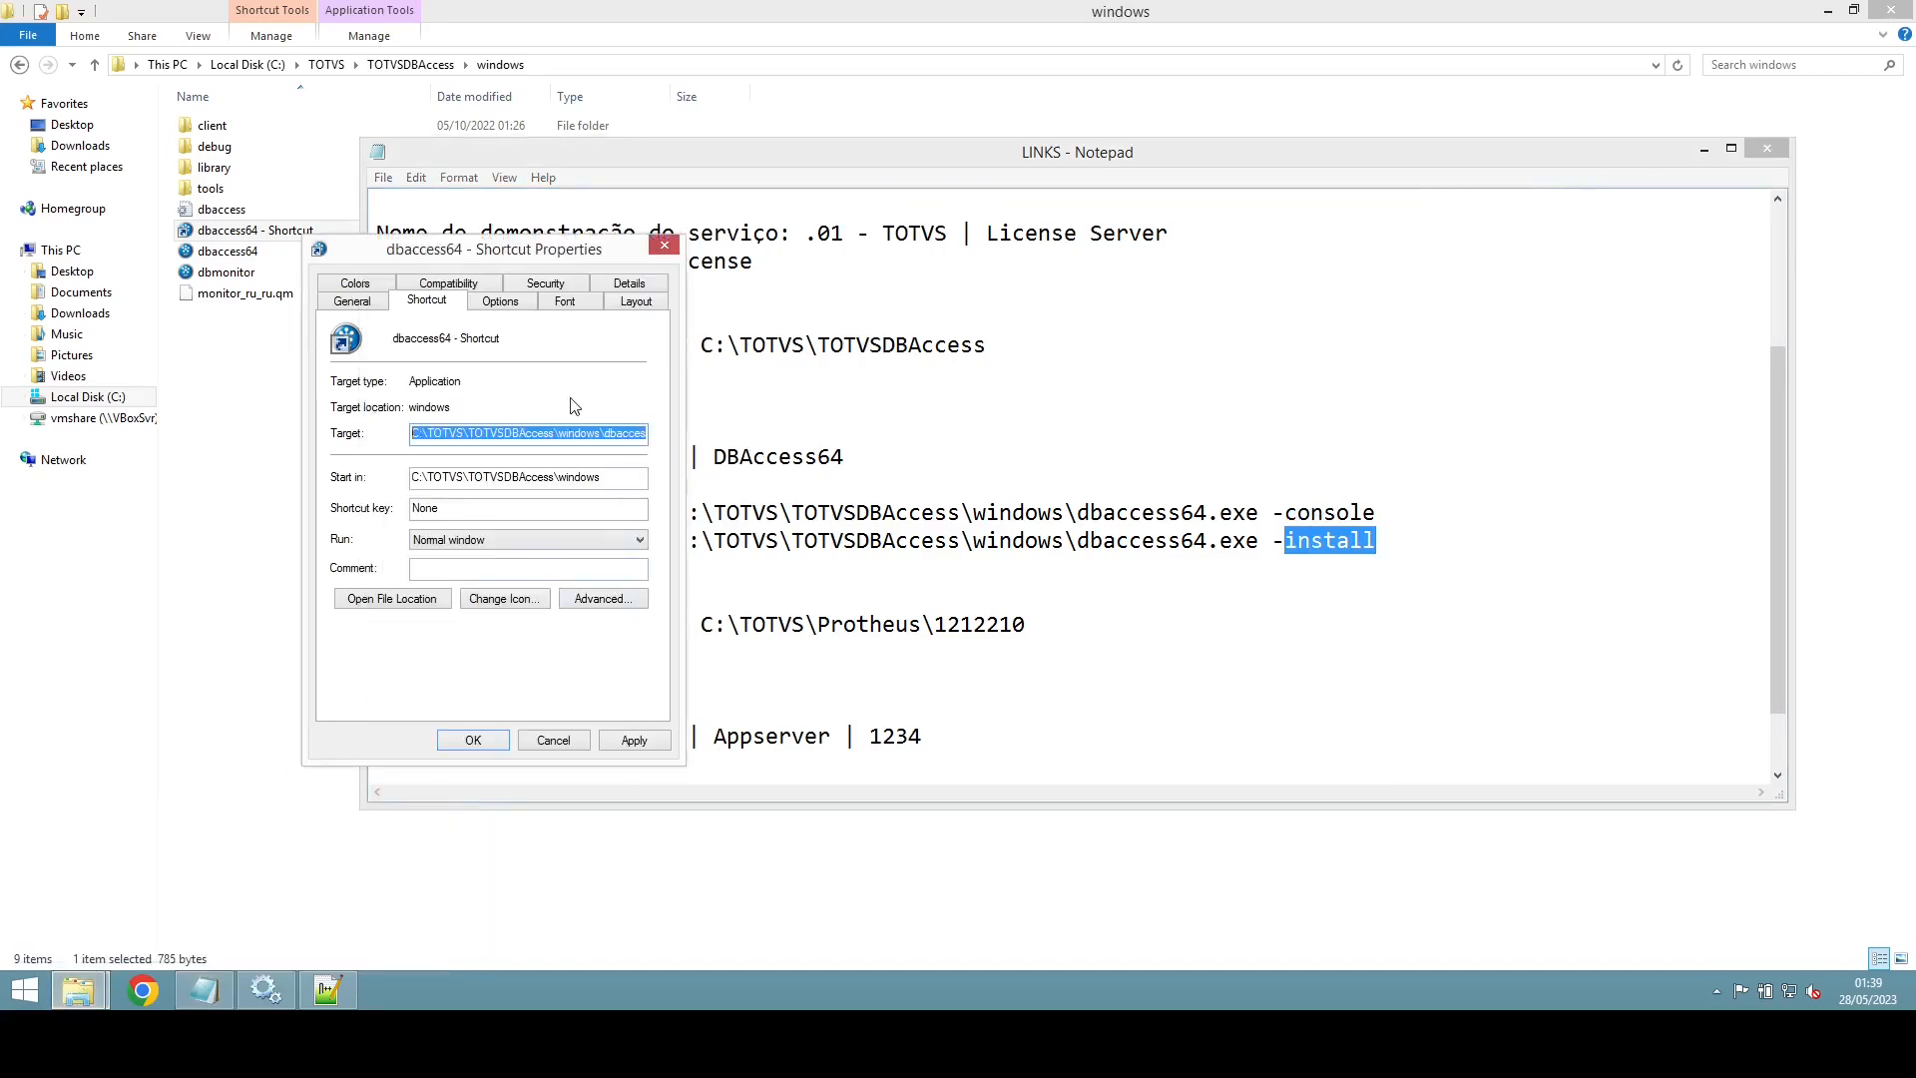
Step: Append -console to the dbaccess64 shortcut Target and apply the change
left_click(583, 435)
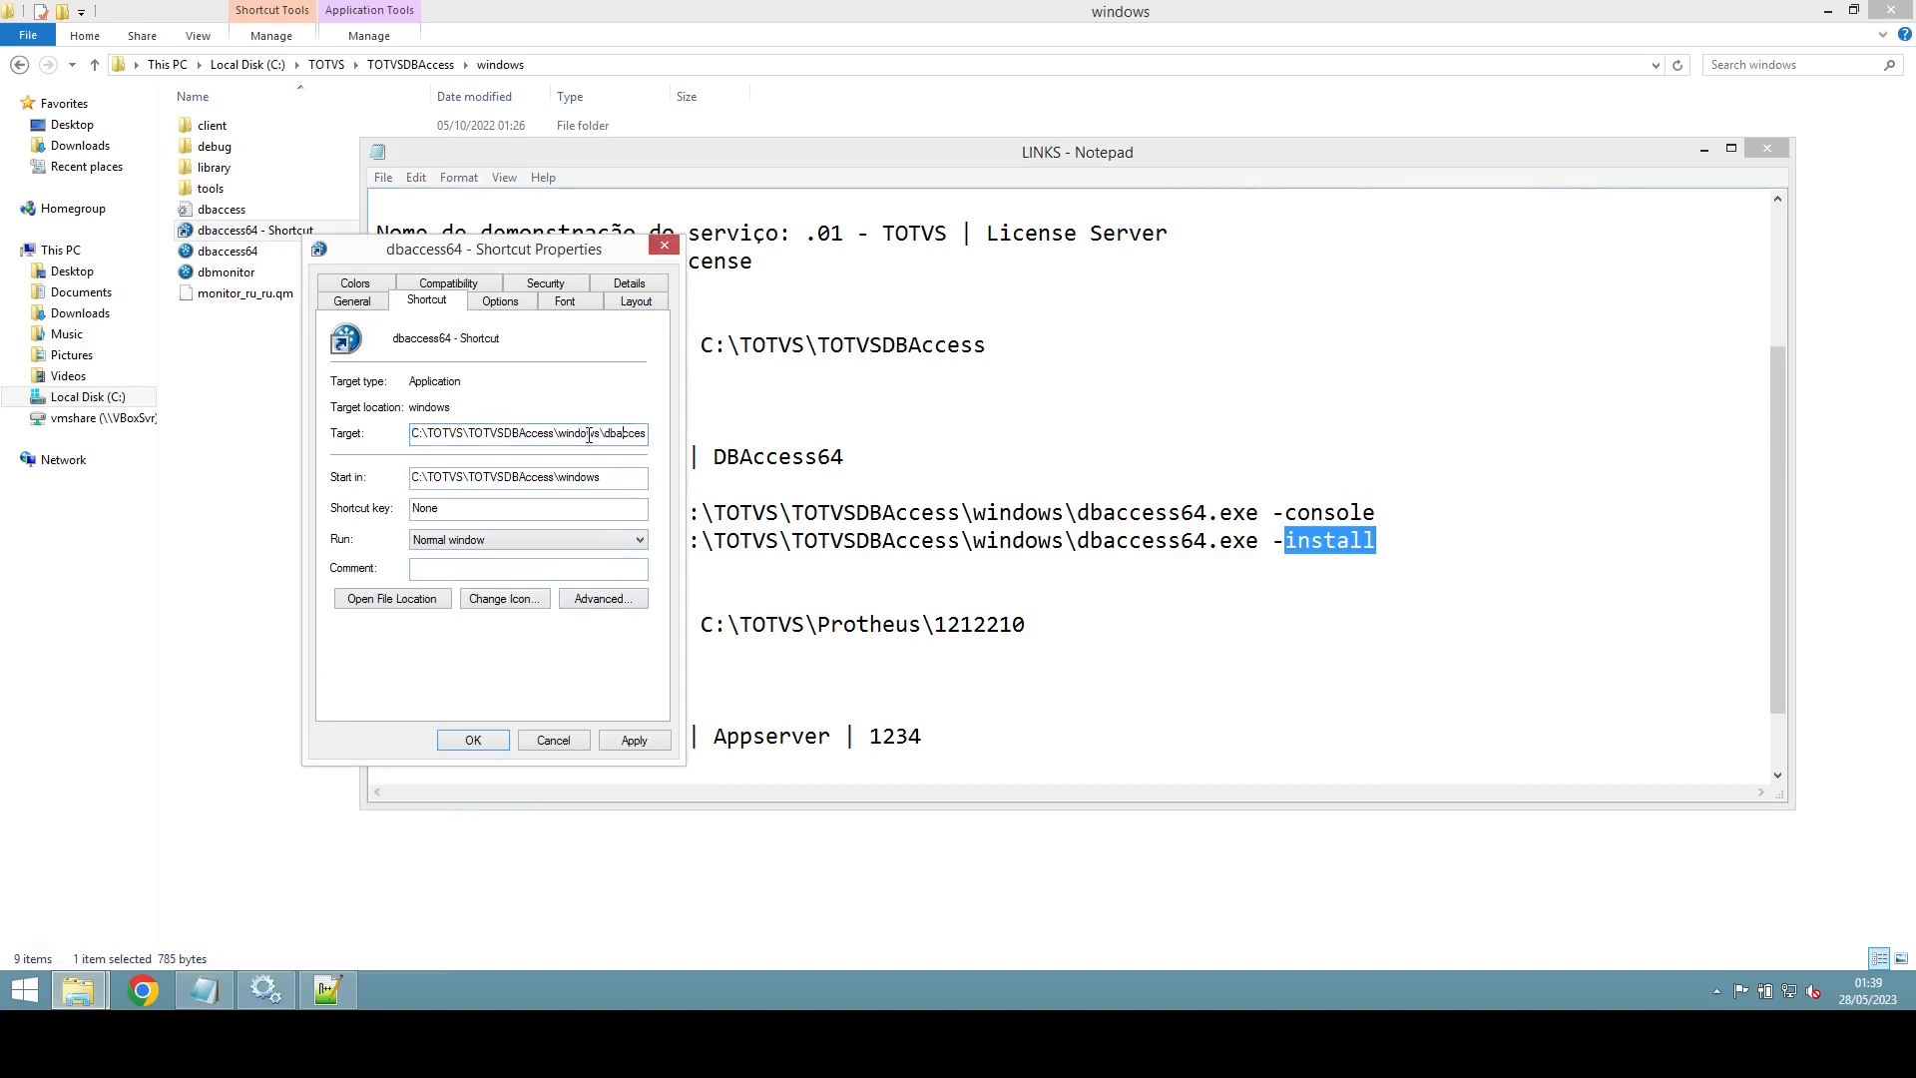
key("End")
type("-console")
left_click(446, 740)
Step: Launch the dbaccess64 shortcut and allow firewall access so it listens on port 7890
left_click(782, 68)
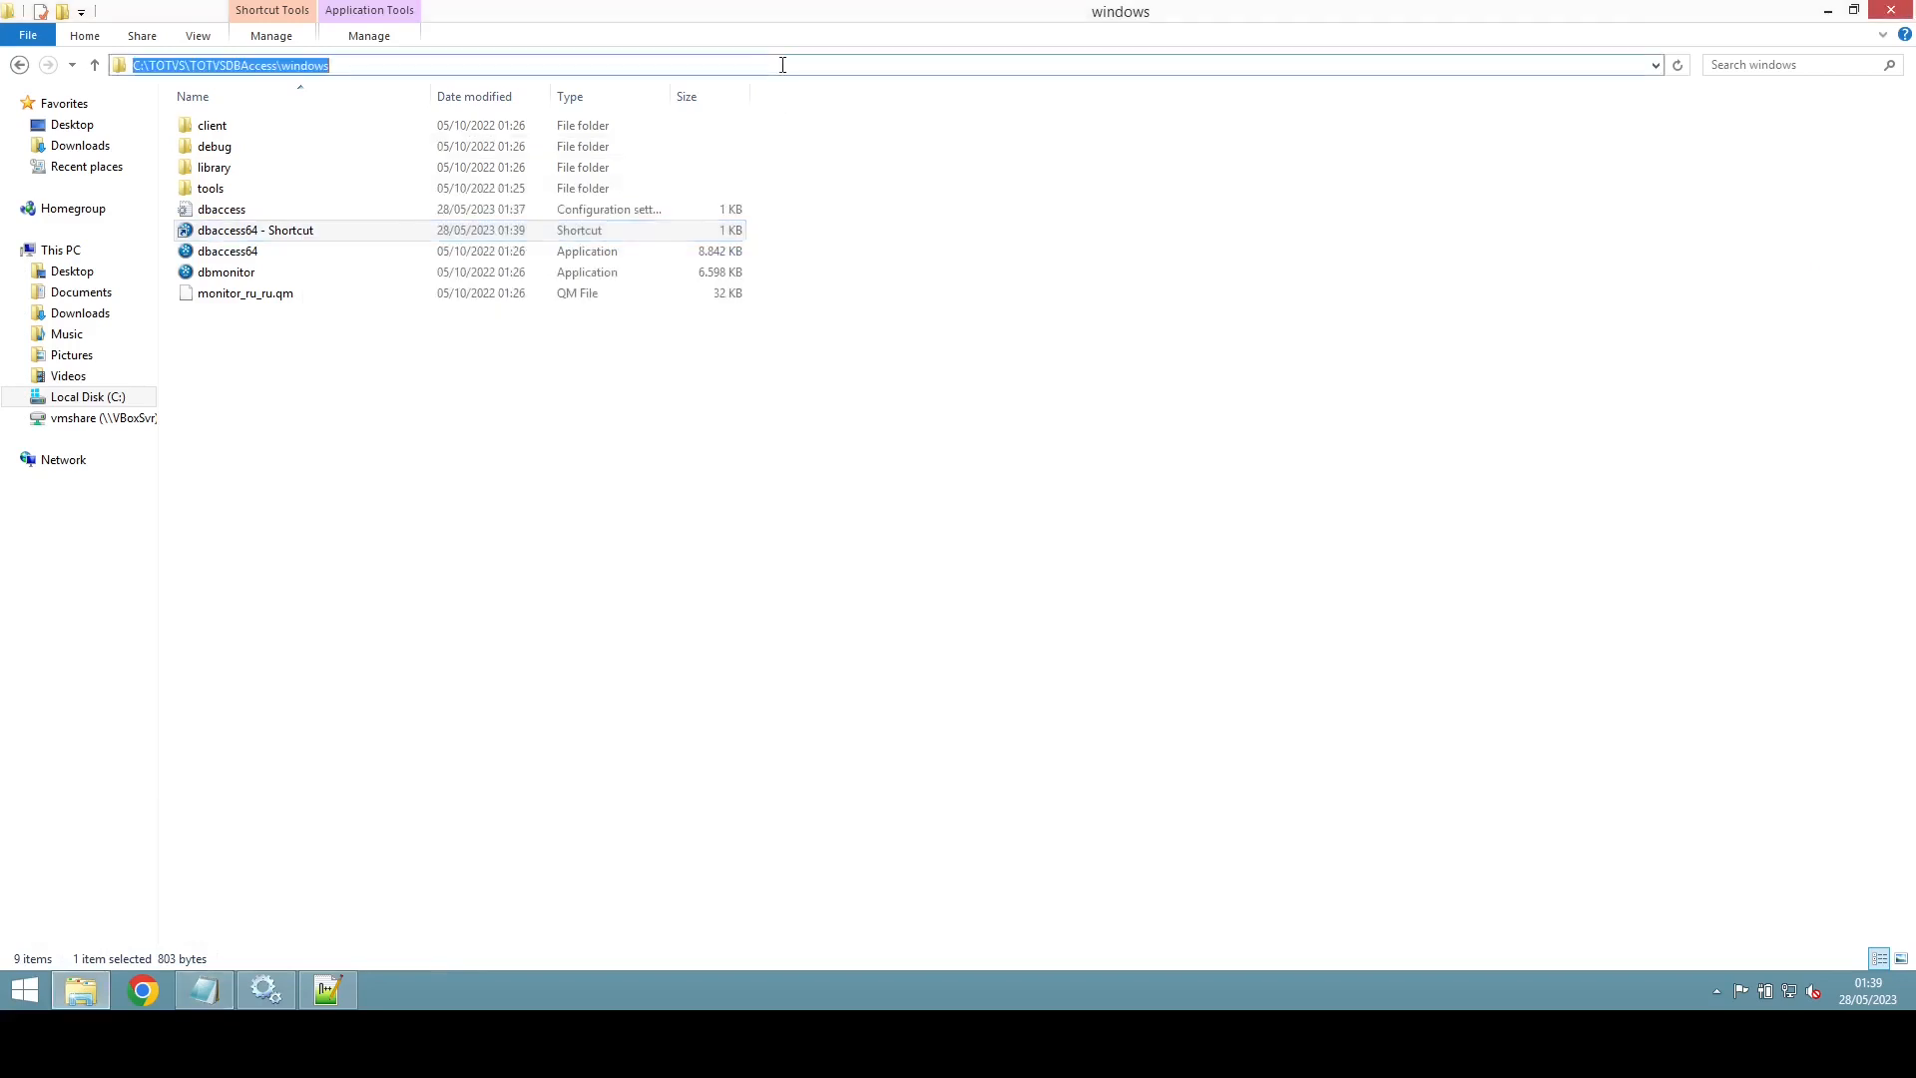
right_click(215, 240)
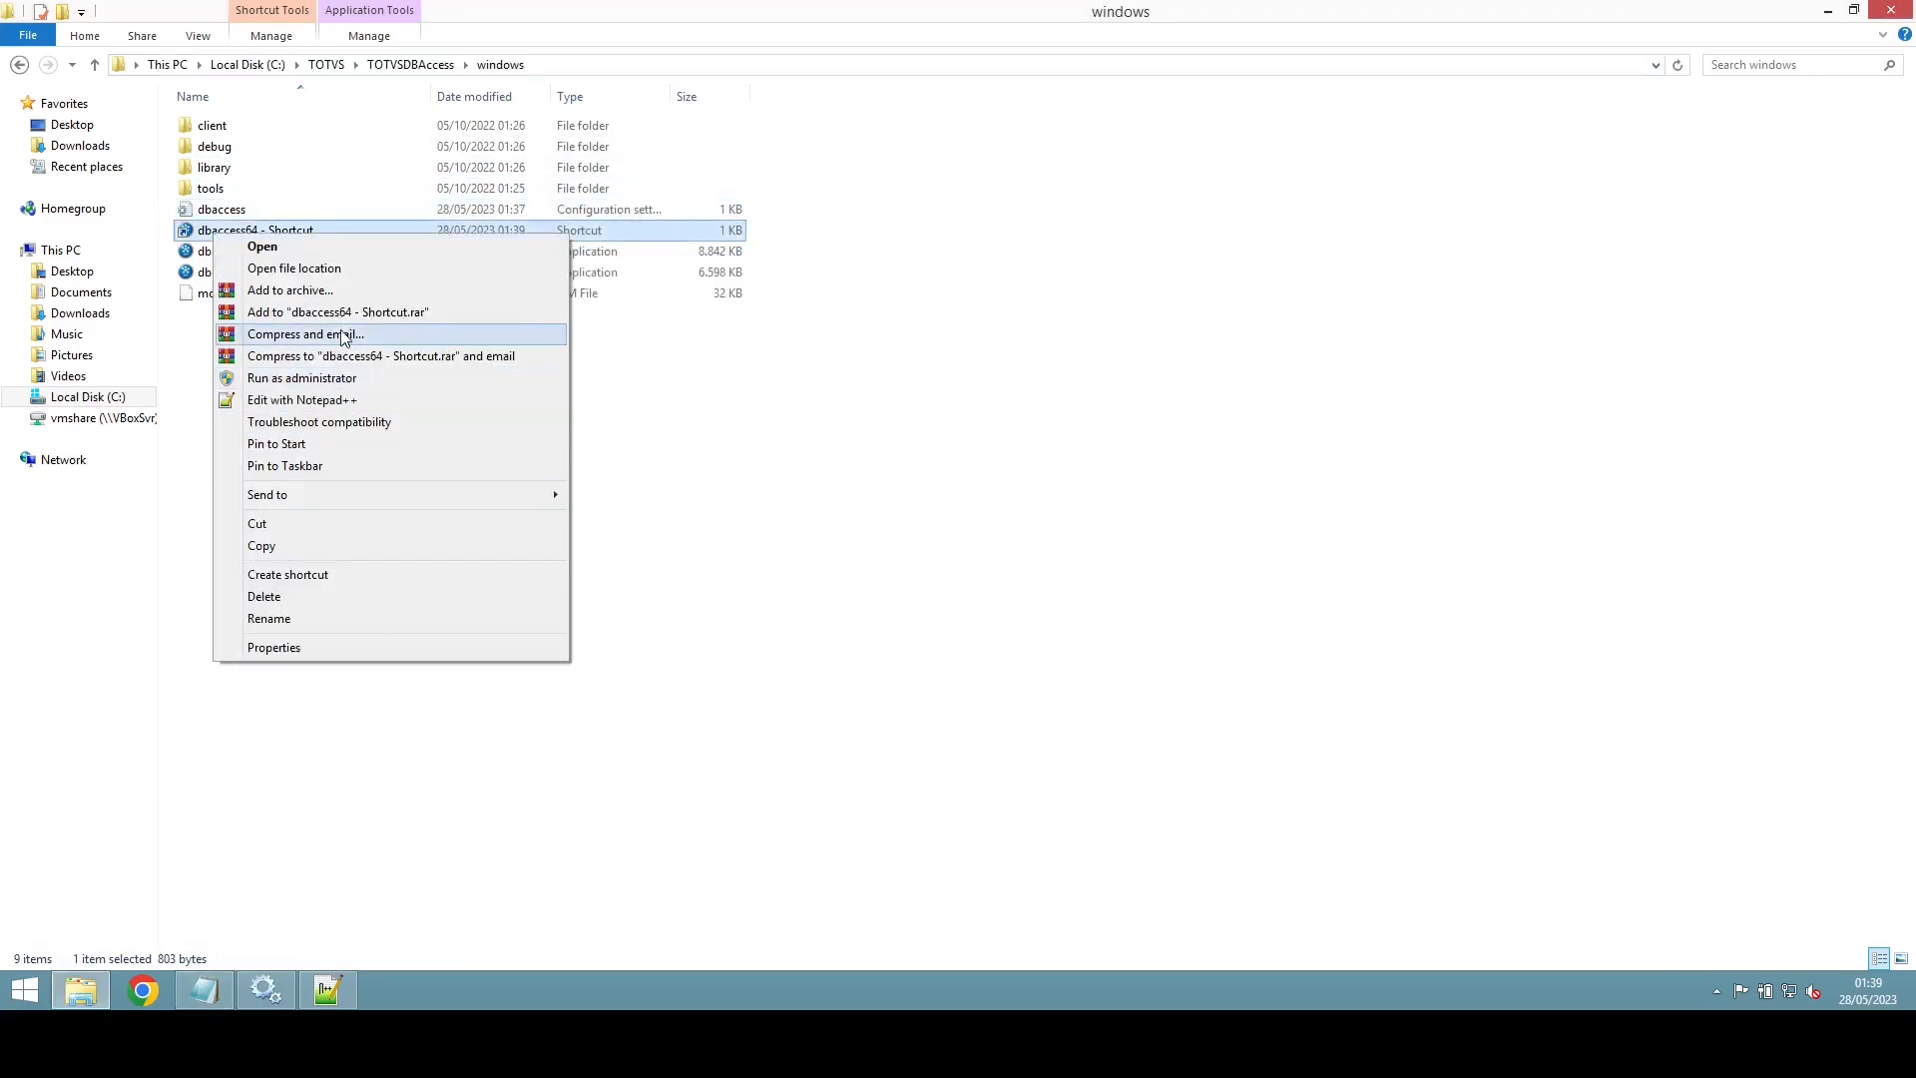
left_click(339, 384)
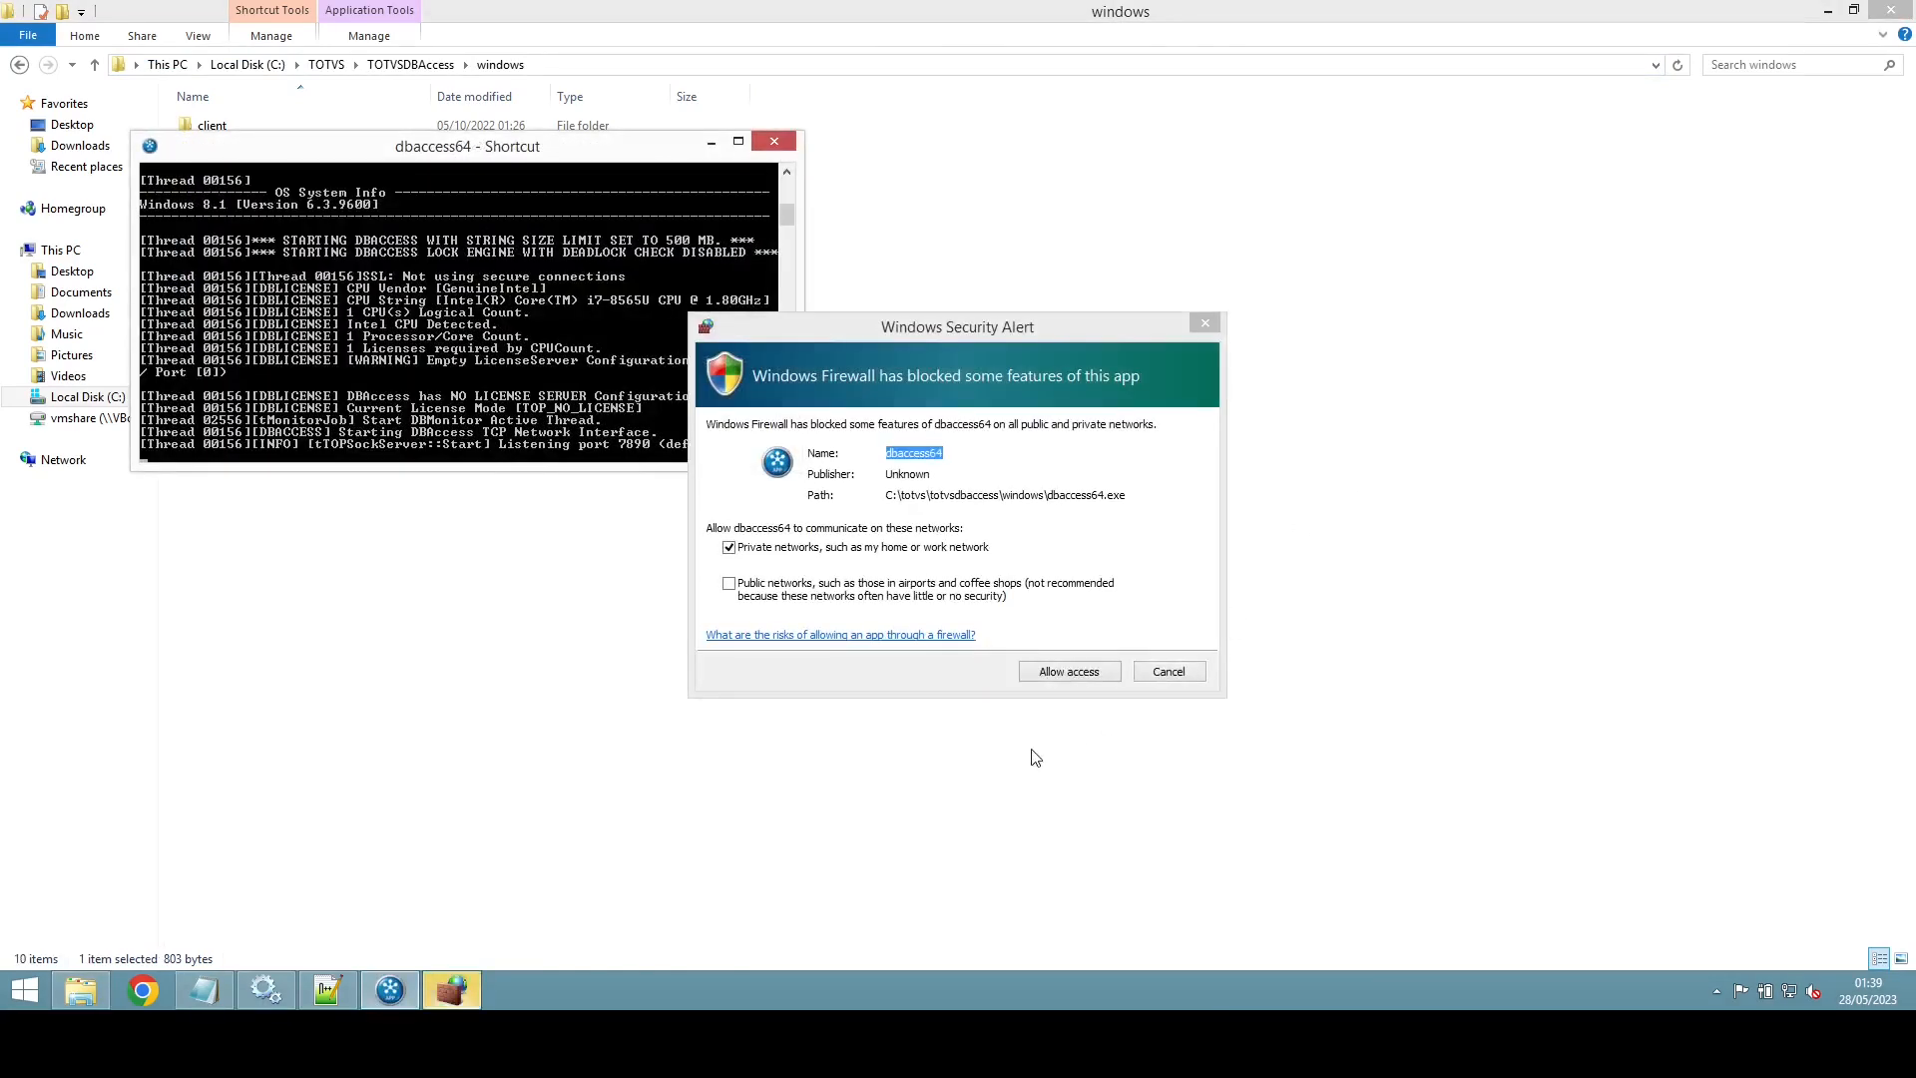
left_click(1083, 680)
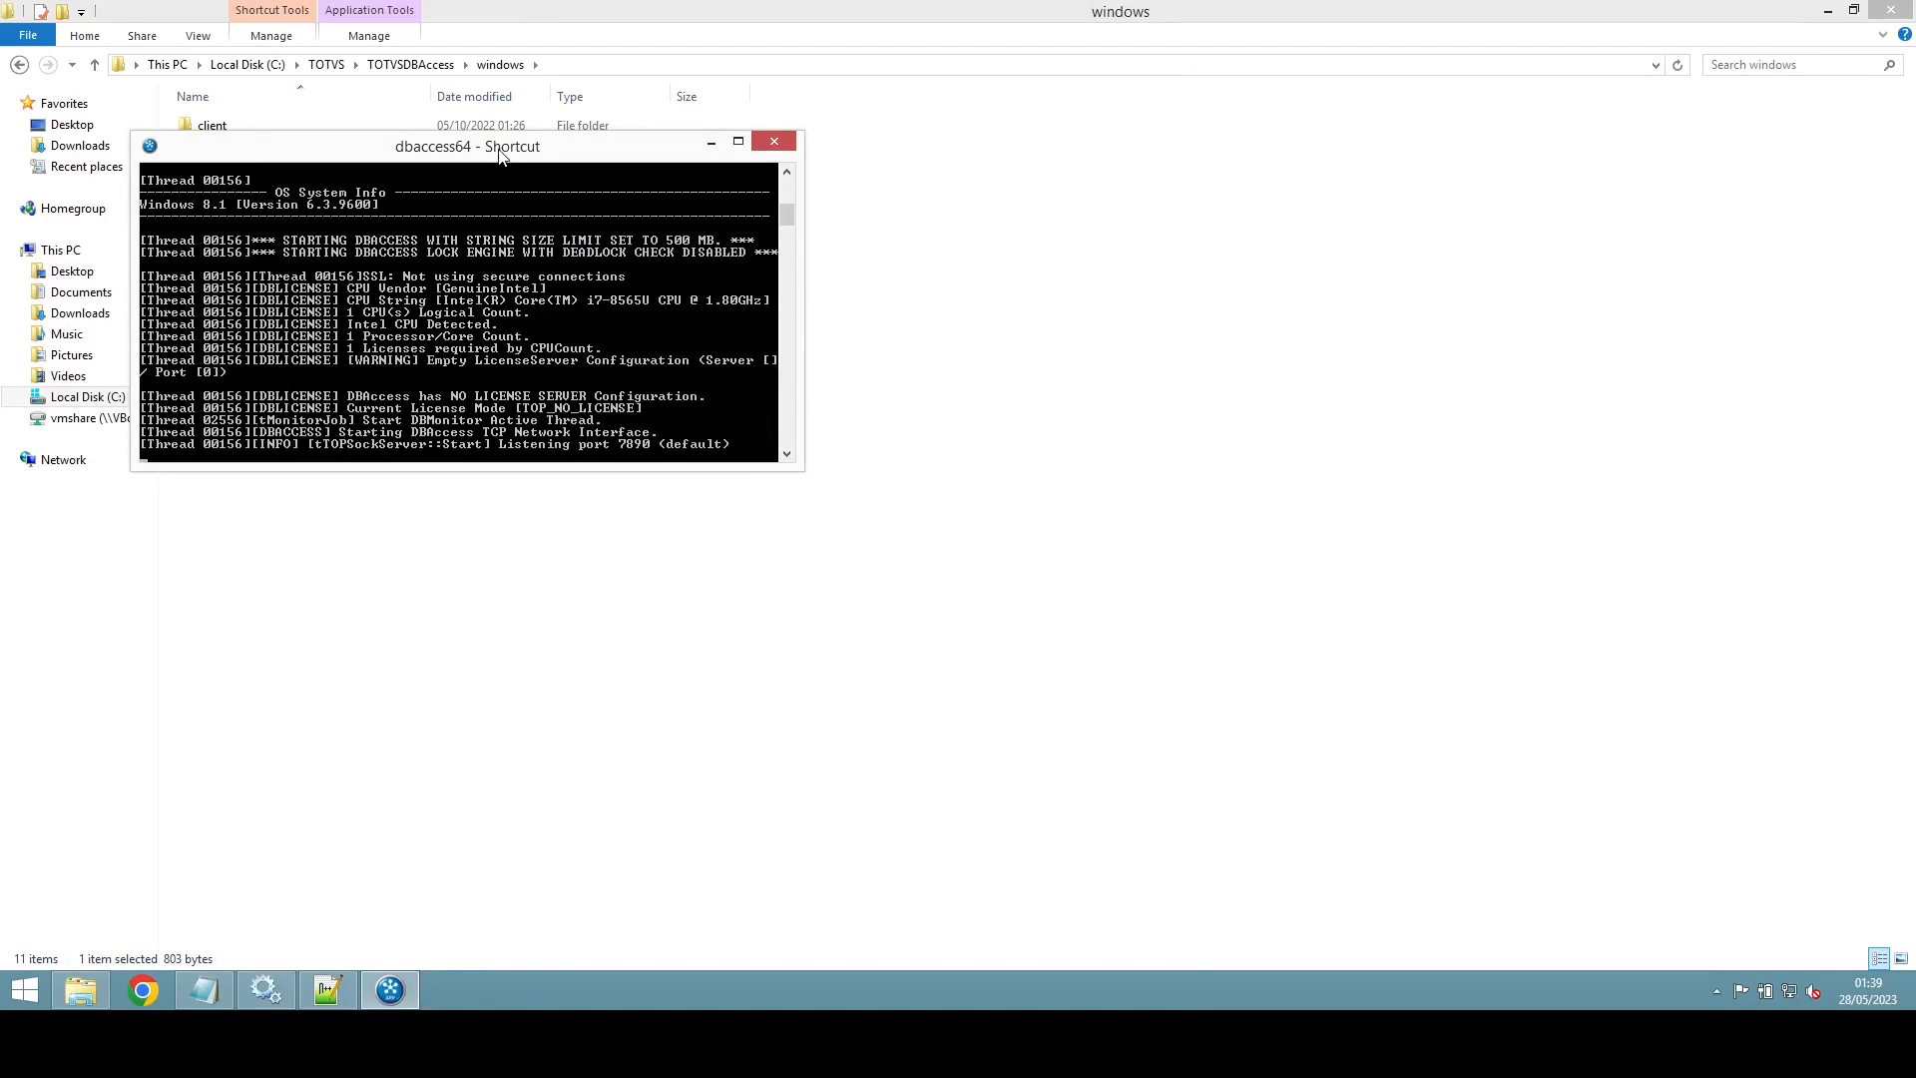
left_click_drag(501, 155, 544, 430)
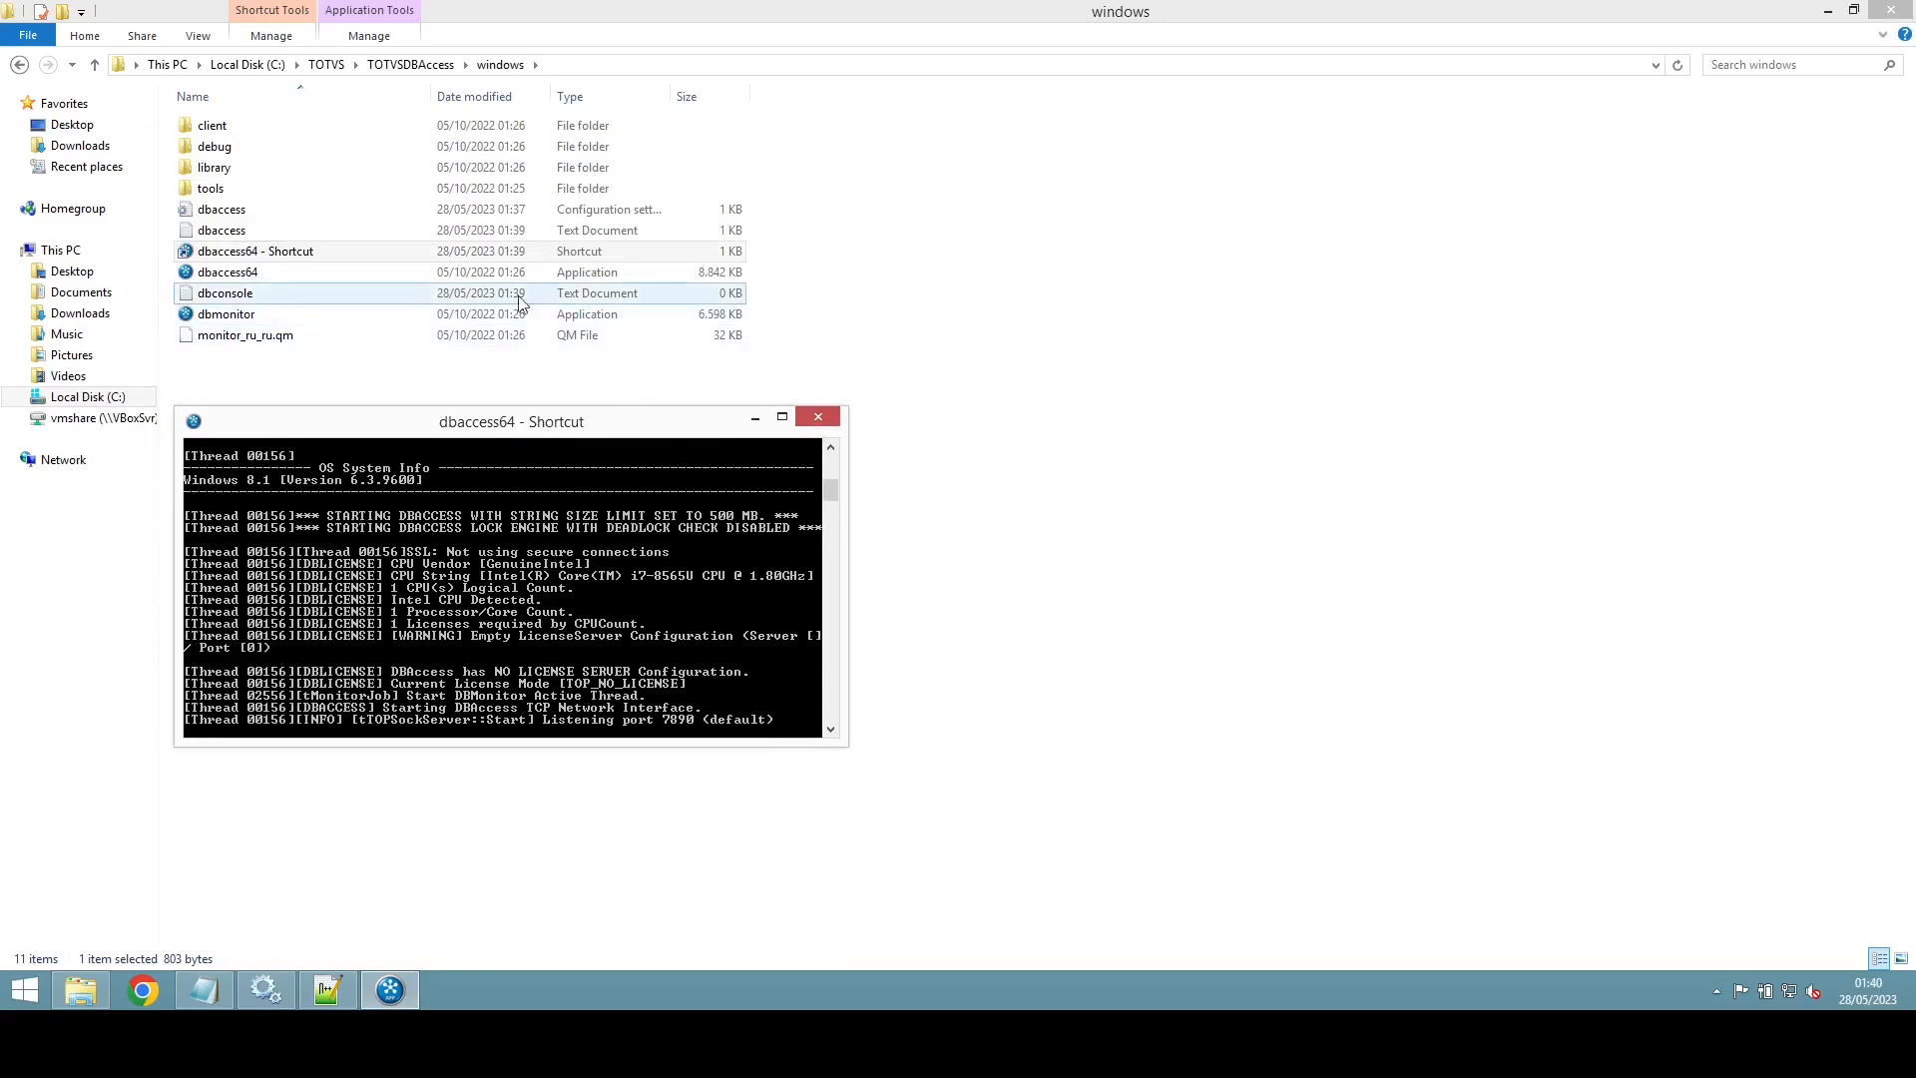
Step: Launch dbmonitor and check its connection prompt shows server localhost and port 7890
left_click(256, 315)
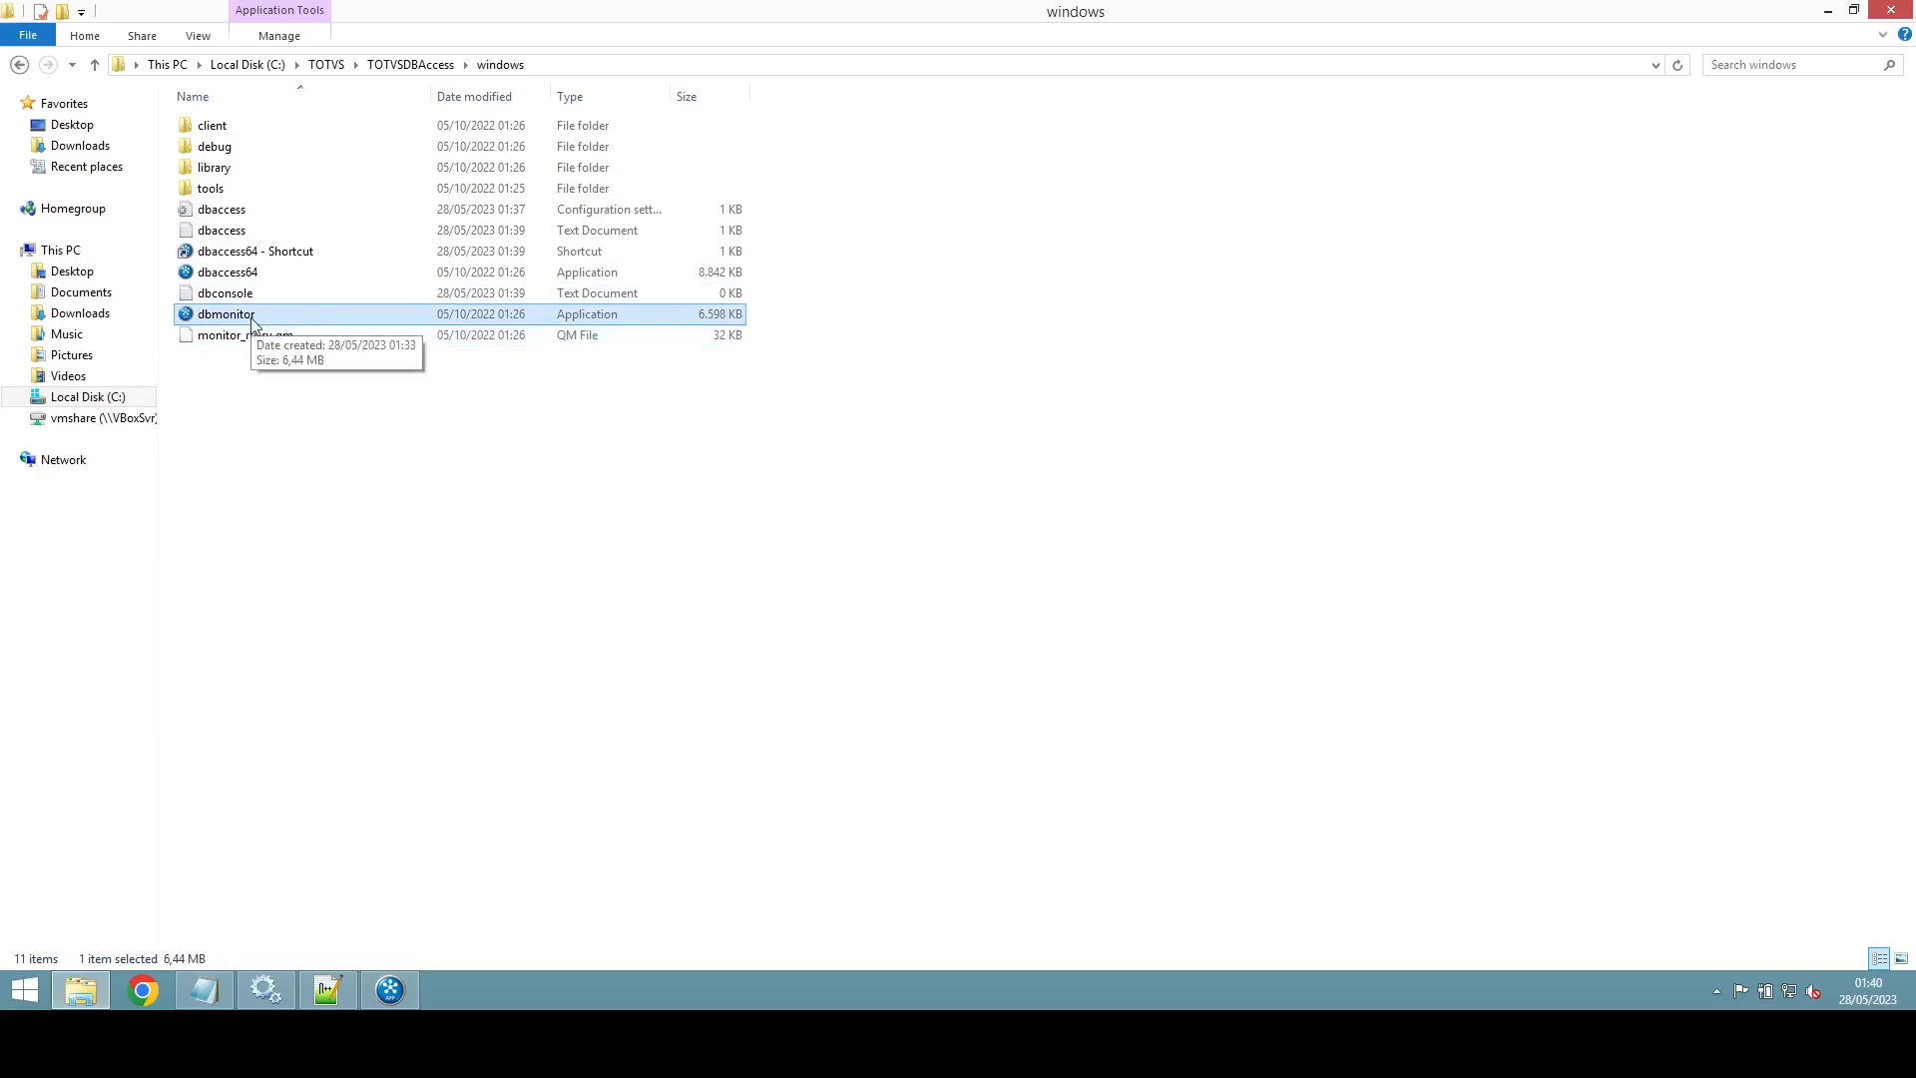
double_click(257, 316)
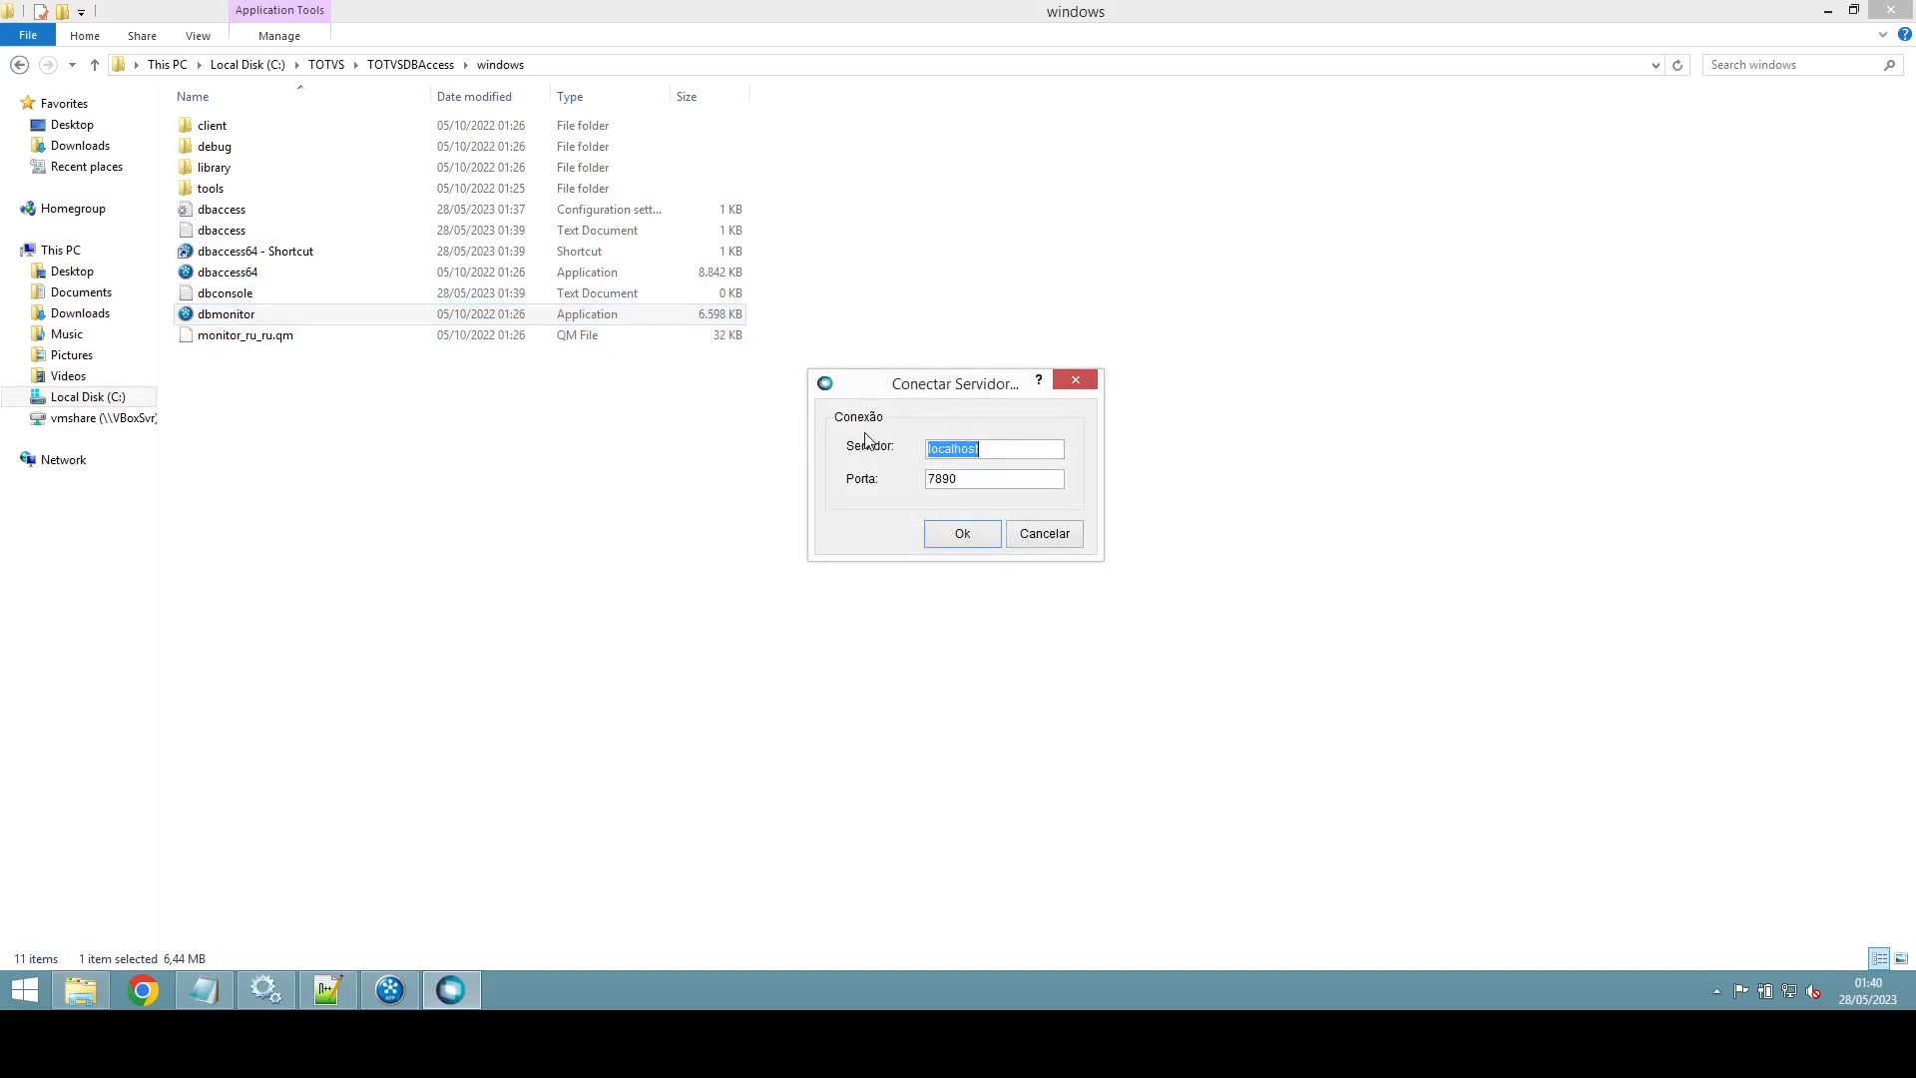
left_click(1007, 449)
double_click(958, 450)
left_click(980, 485)
double_click(991, 485)
Step: Return to File Explorer and select the dbaccess configuration file
left_click(330, 991)
left_click(479, 856)
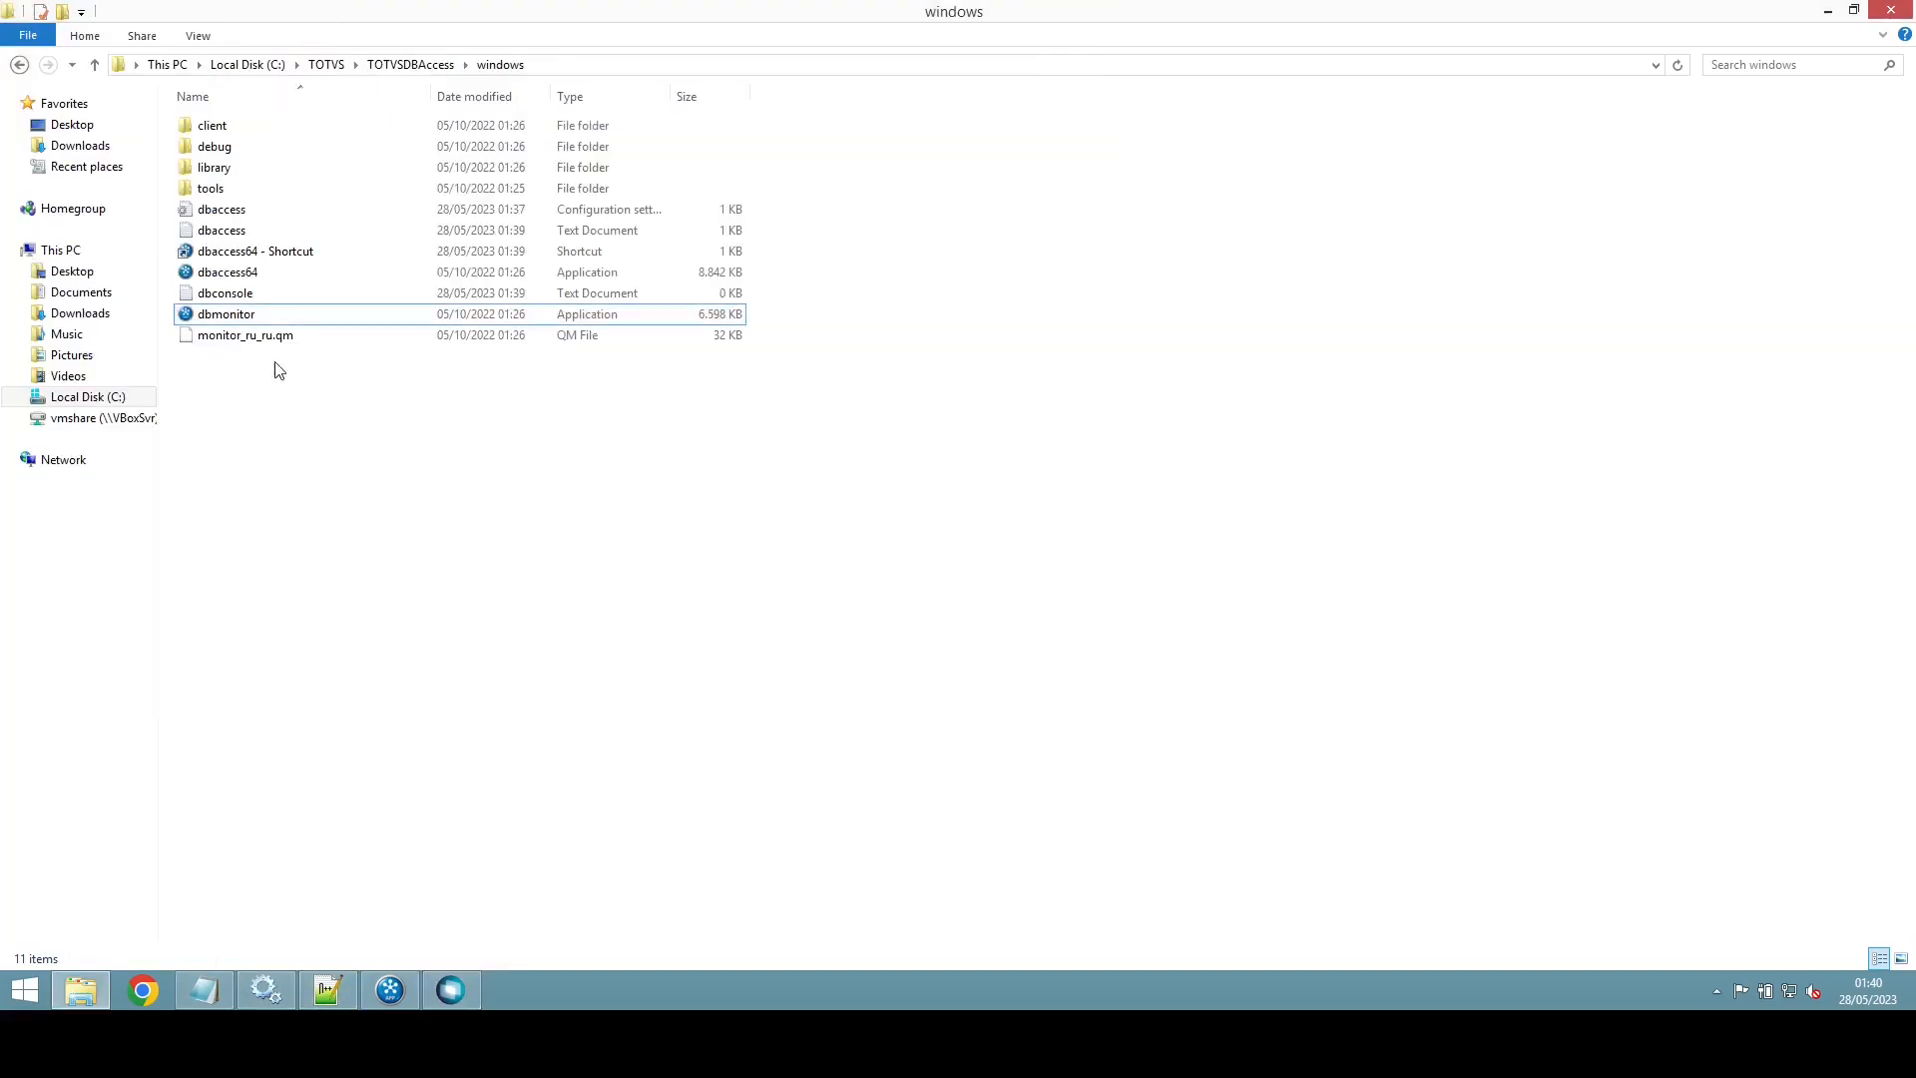
left_click(239, 210)
Step: Insert the line Port=7890 after MAXSTRINGSIZE=500 in dbaccess.ini, then save and close Notepad
double_click(239, 212)
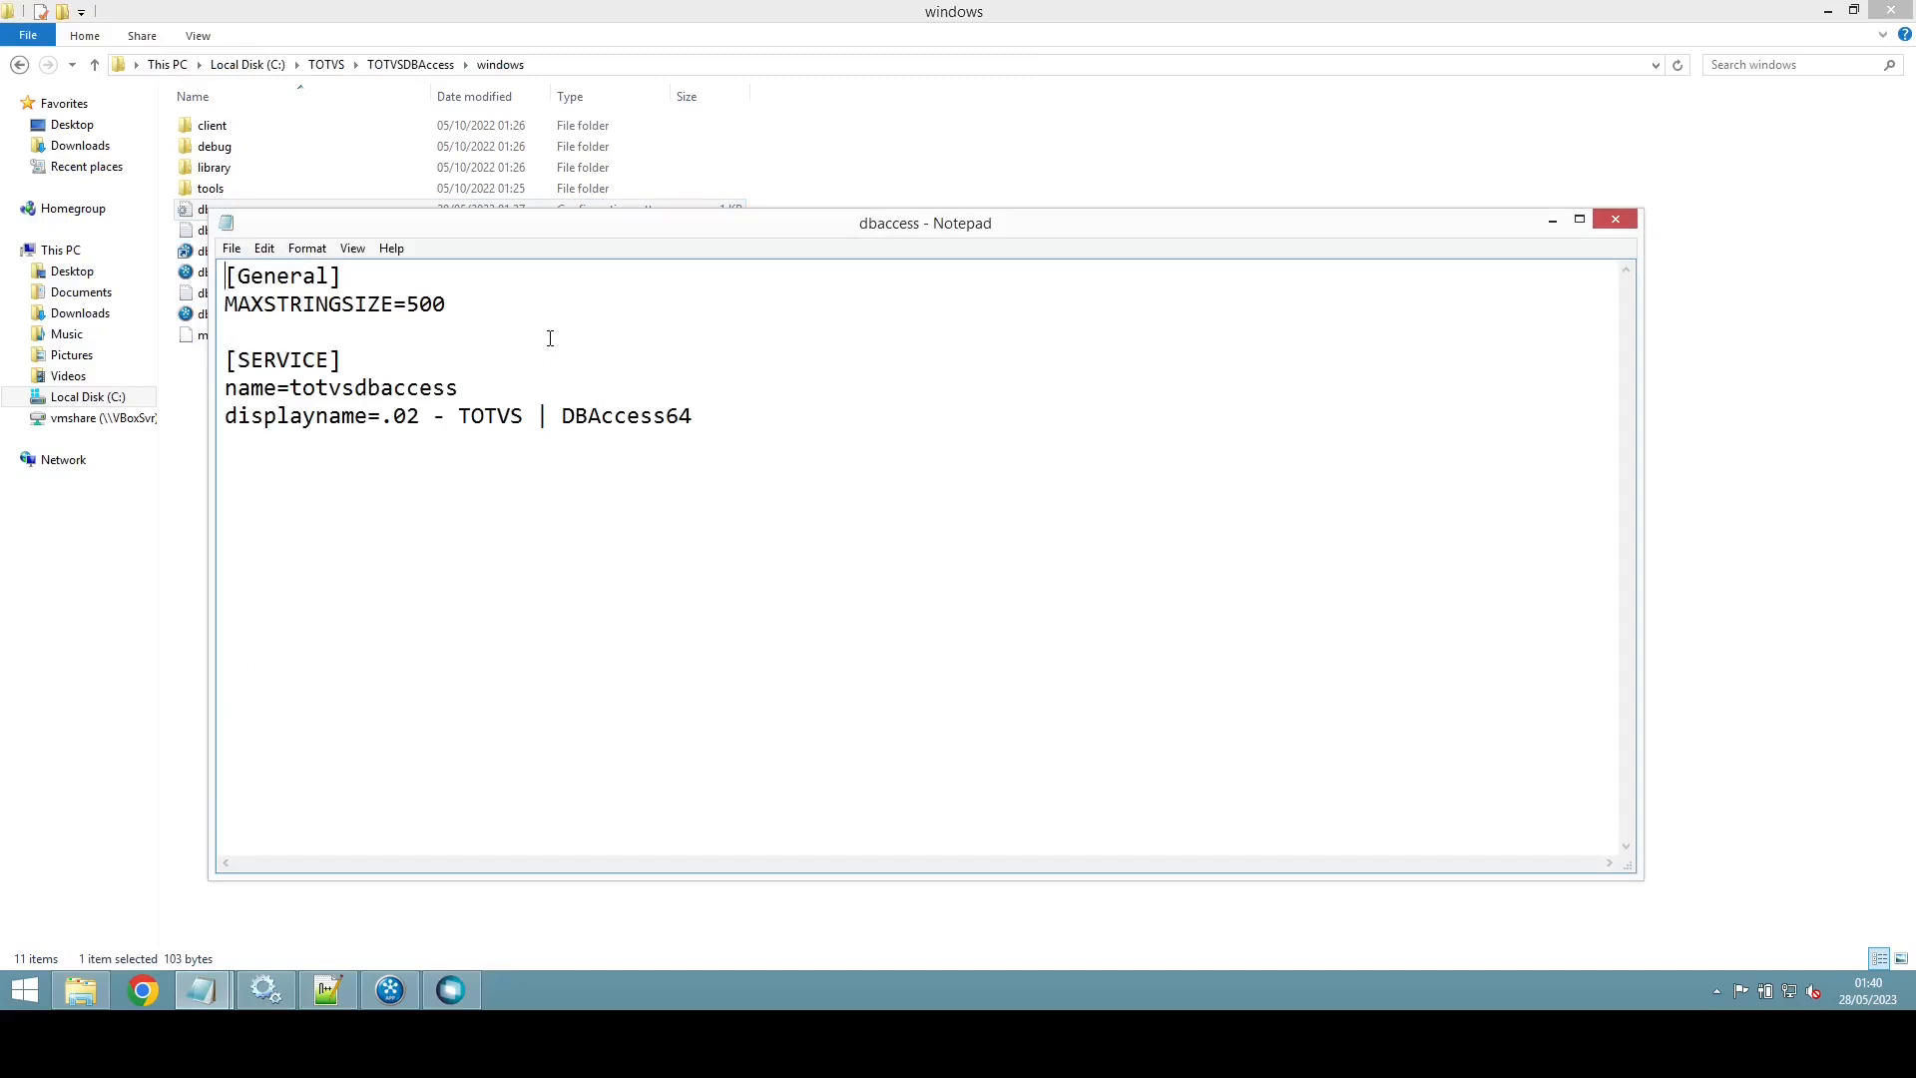
left_click(463, 311)
key("Return")
type("Port")
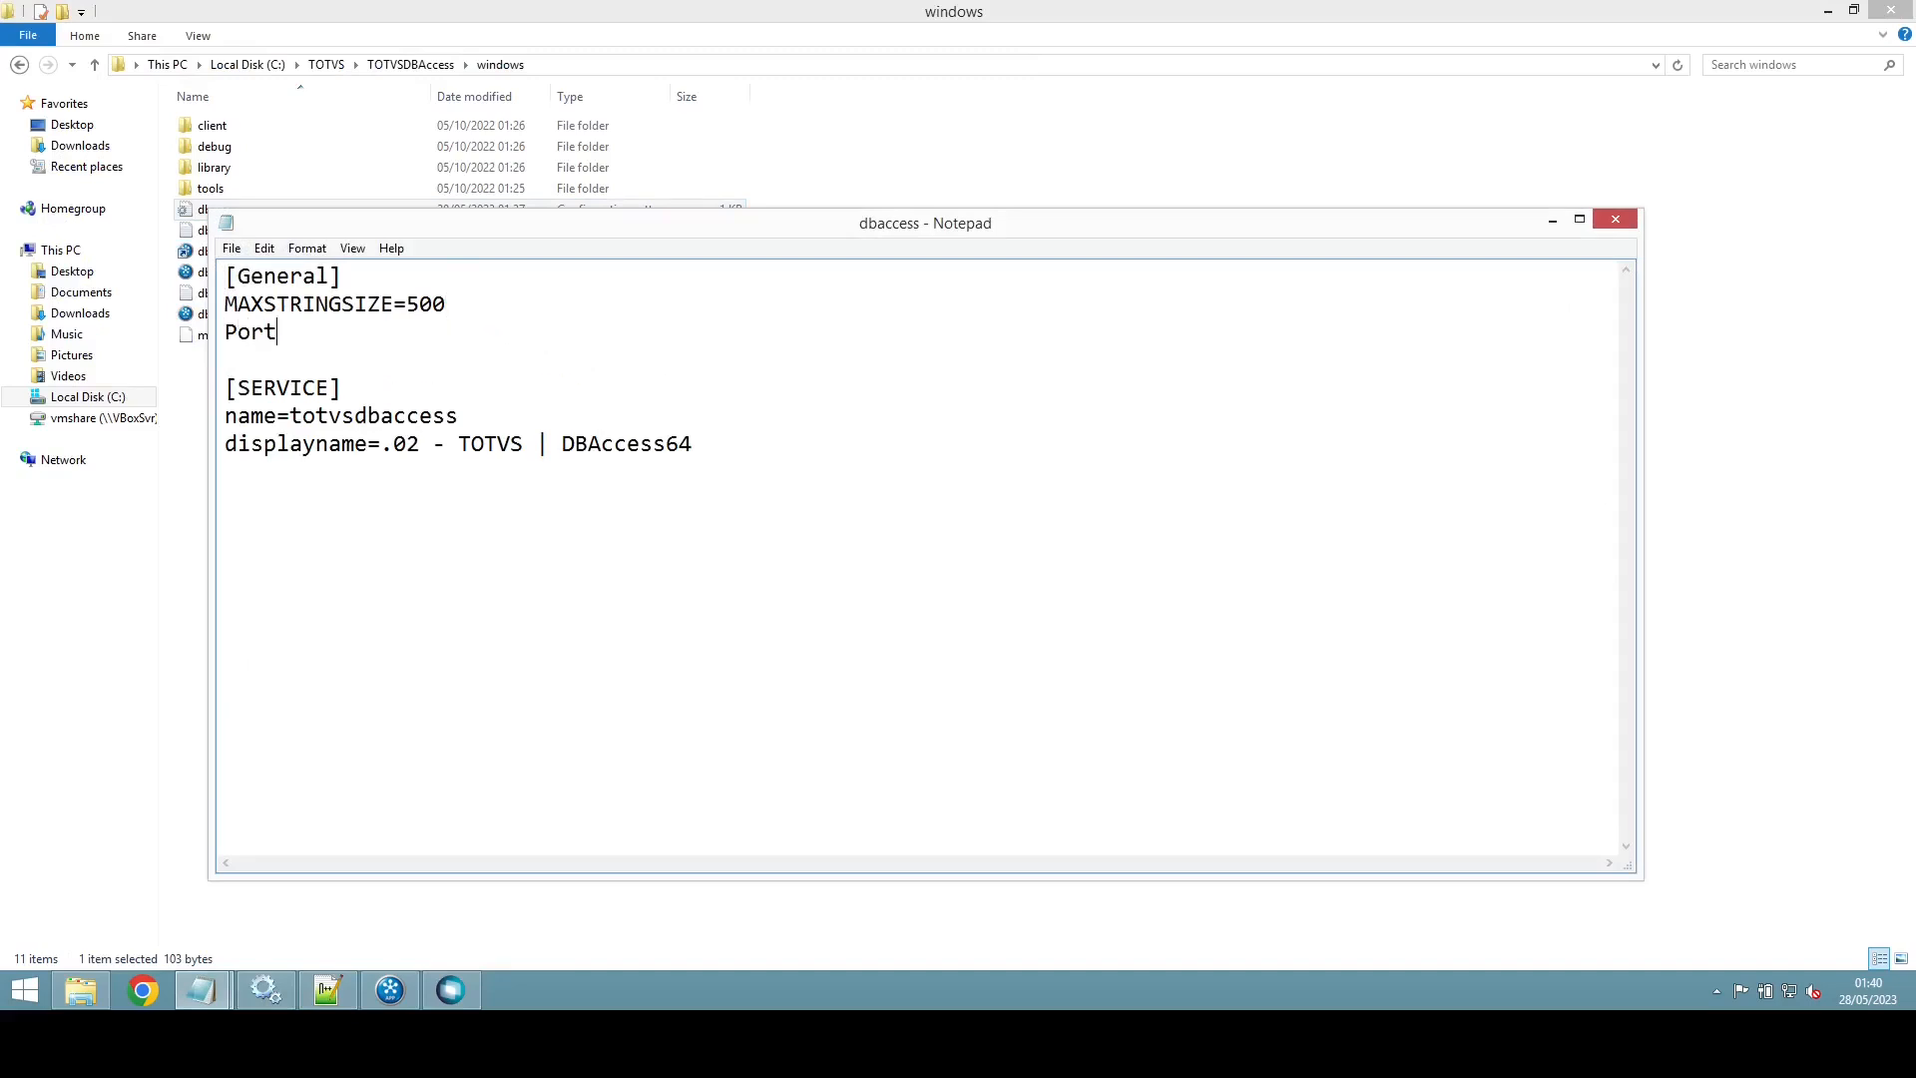
type("=7890")
key("BackSpace")
type("1")
key("BackSpace")
type("0")
key("ctrl+s")
left_click(1620, 227)
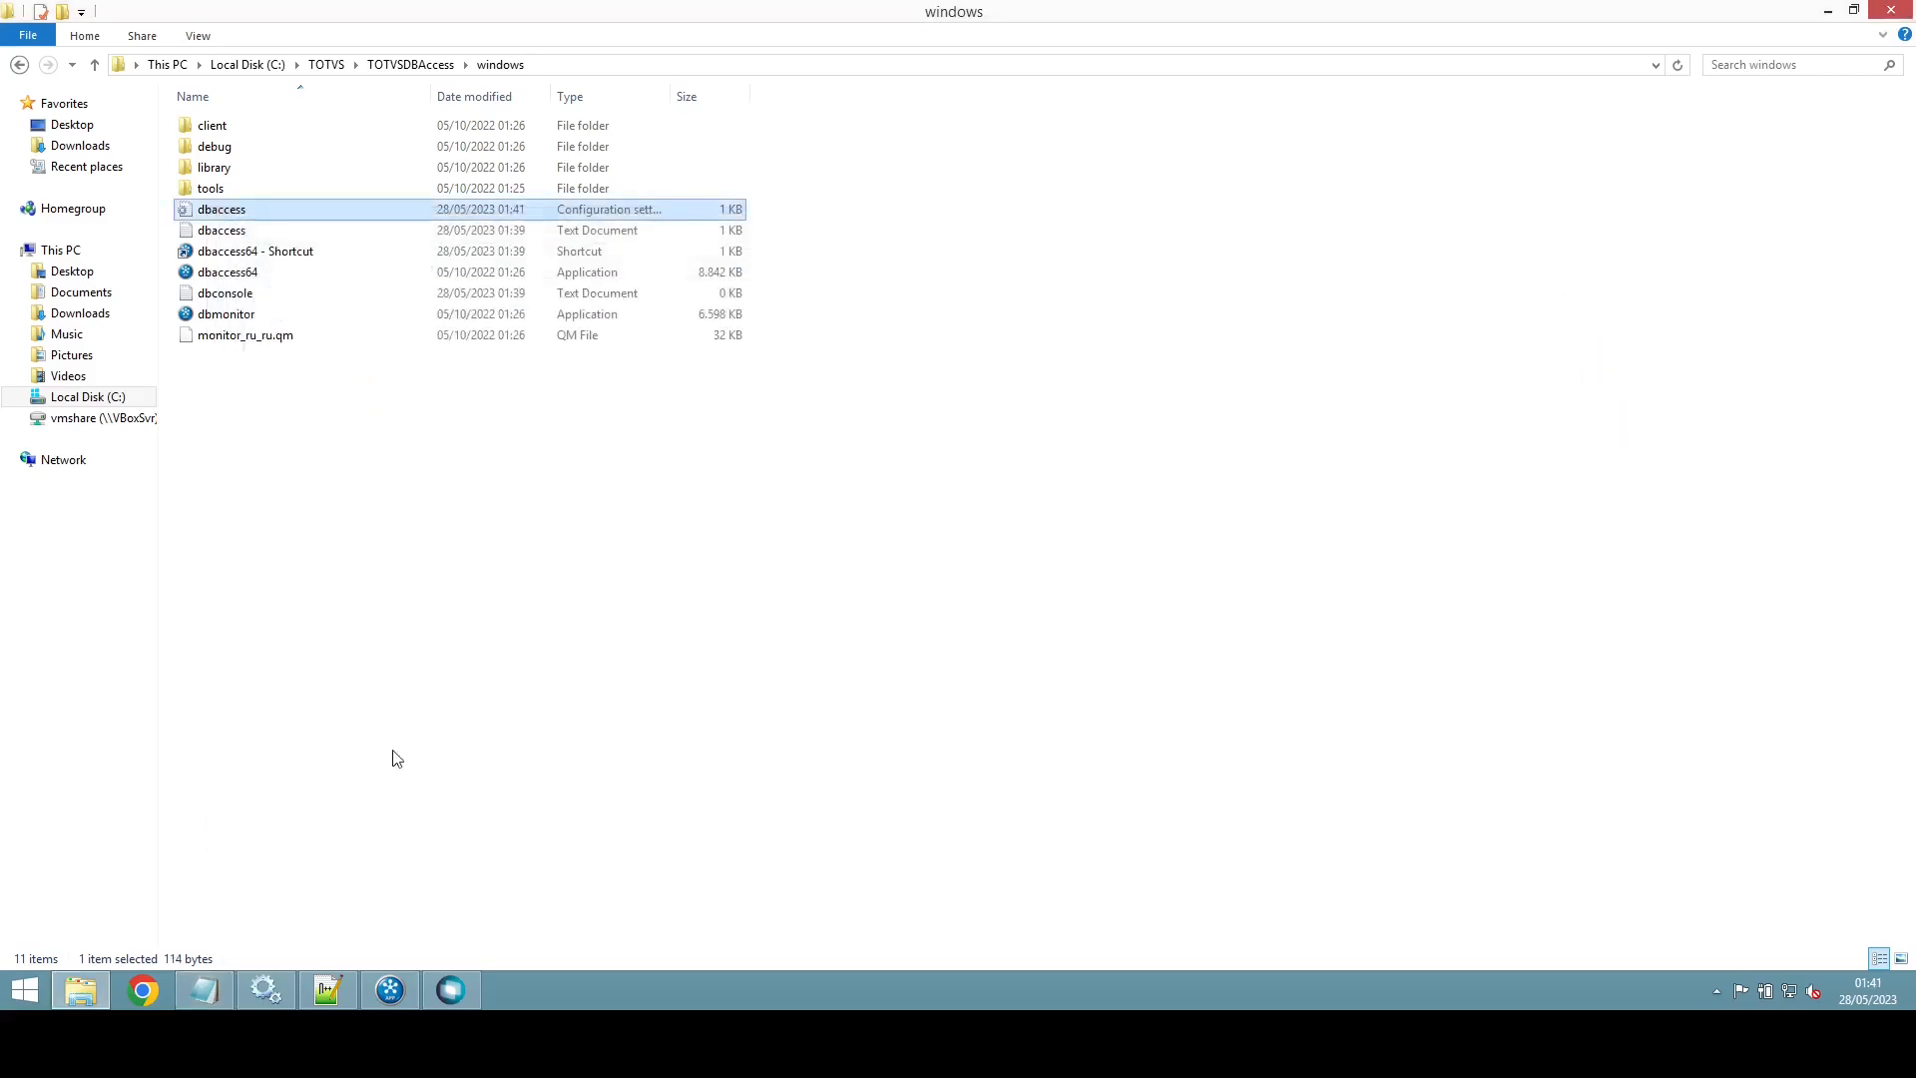
Step: Connect DBMonitor to localhost:7890 and view the POSTGRES environment under Configurações > Postgres
left_click(453, 992)
left_click(964, 533)
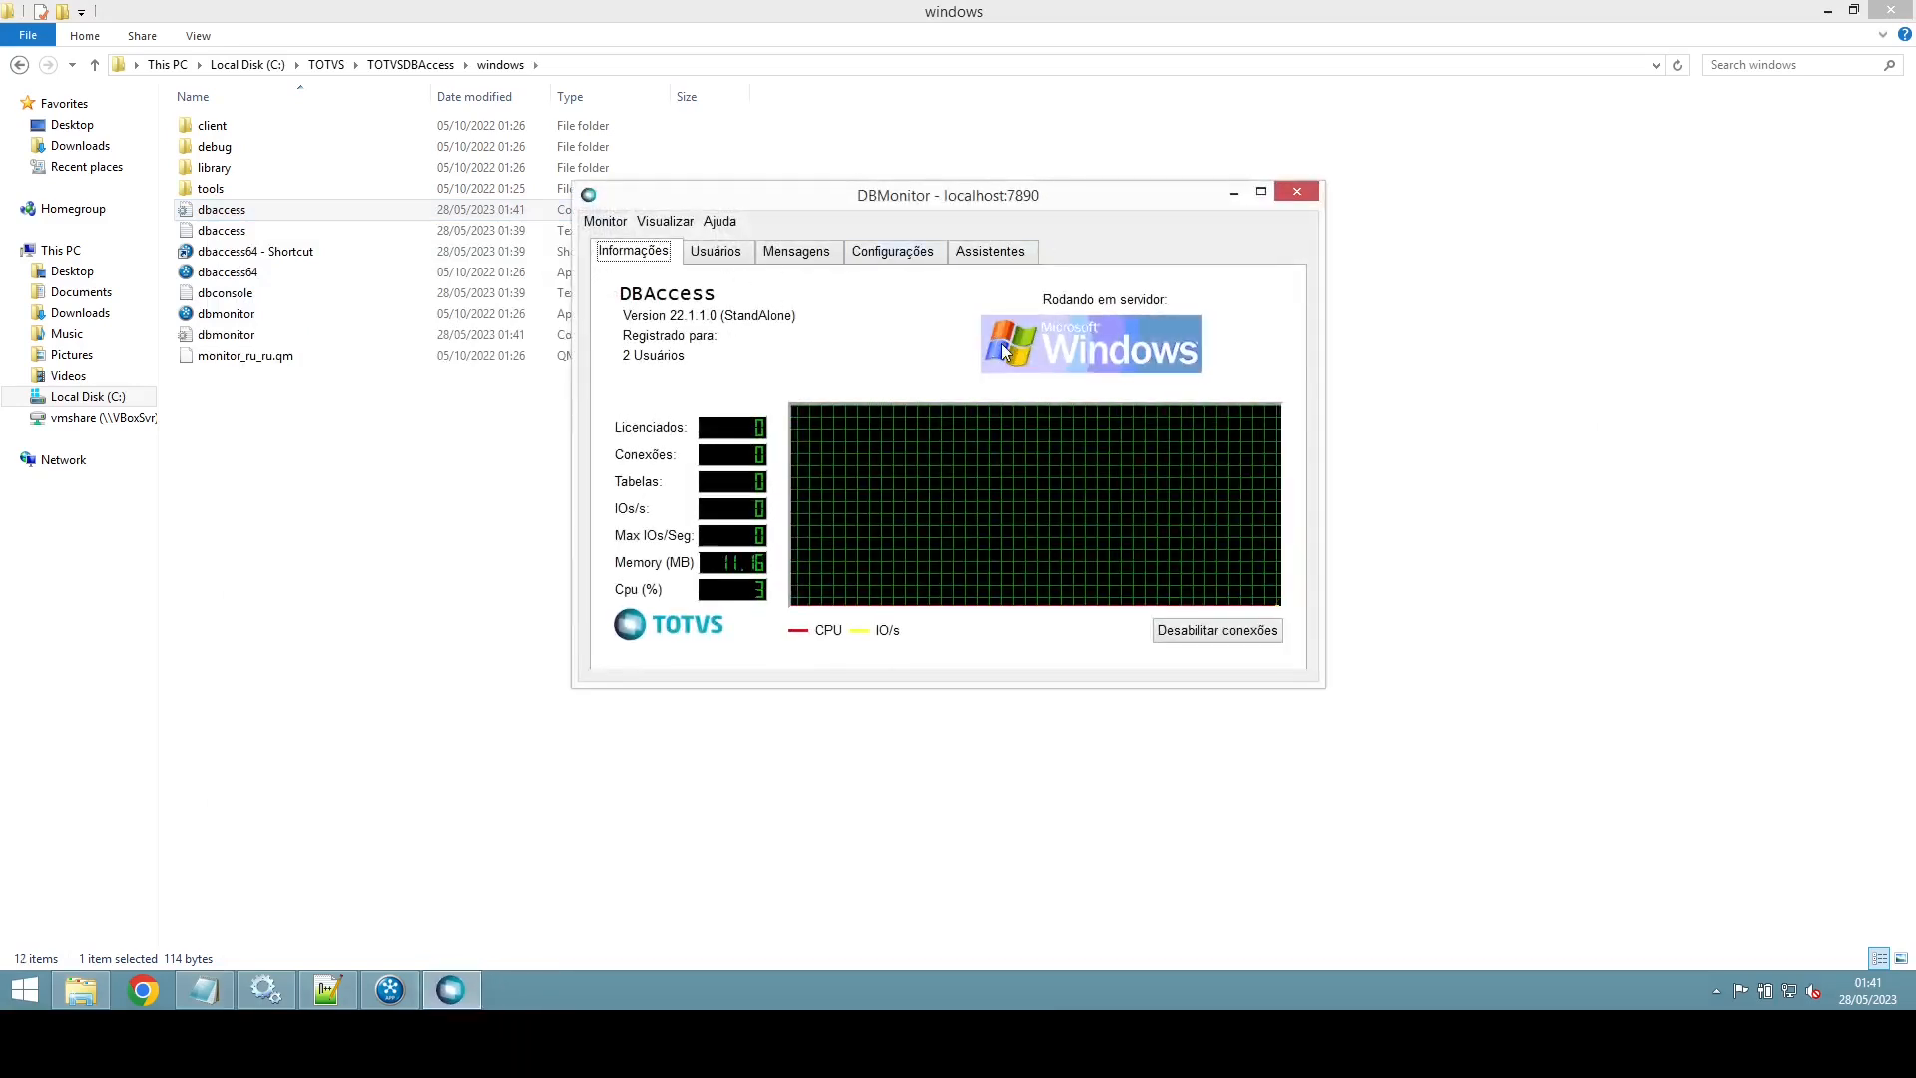
left_click(897, 257)
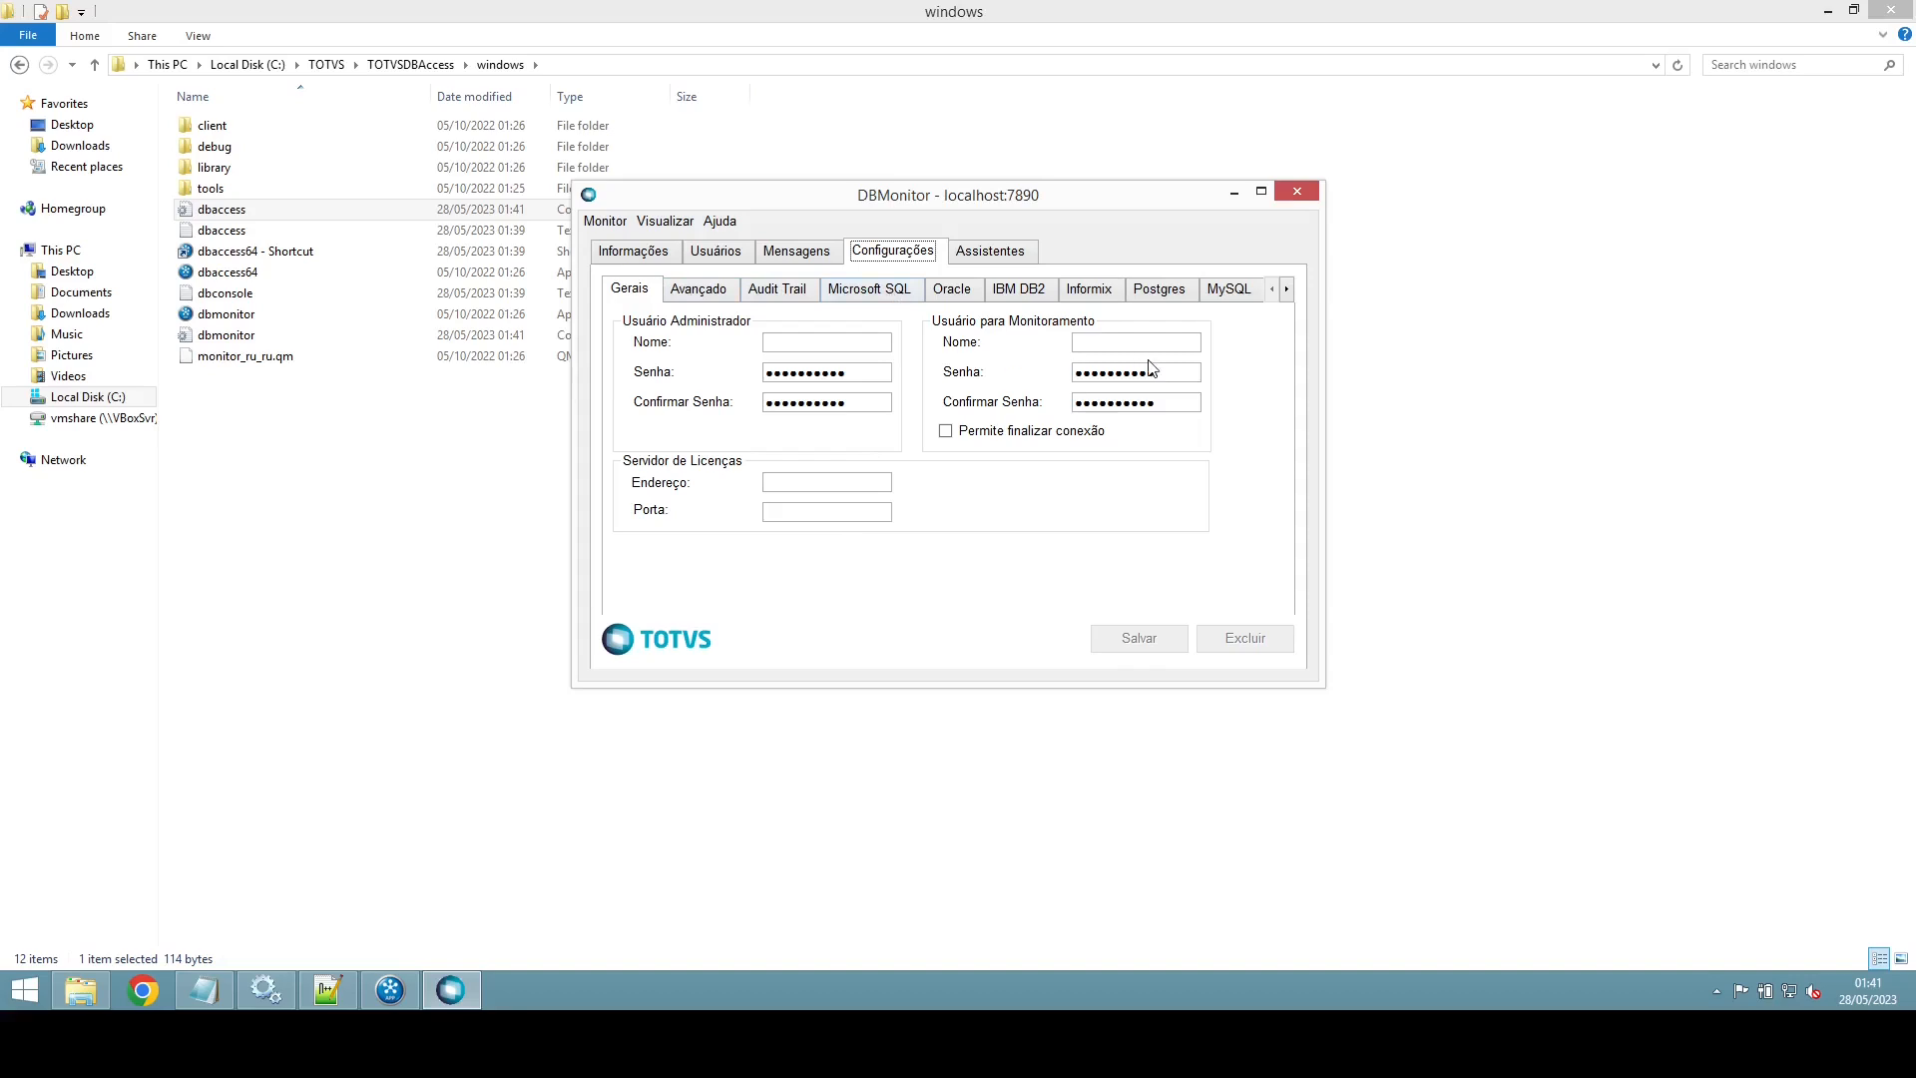
left_click(1159, 290)
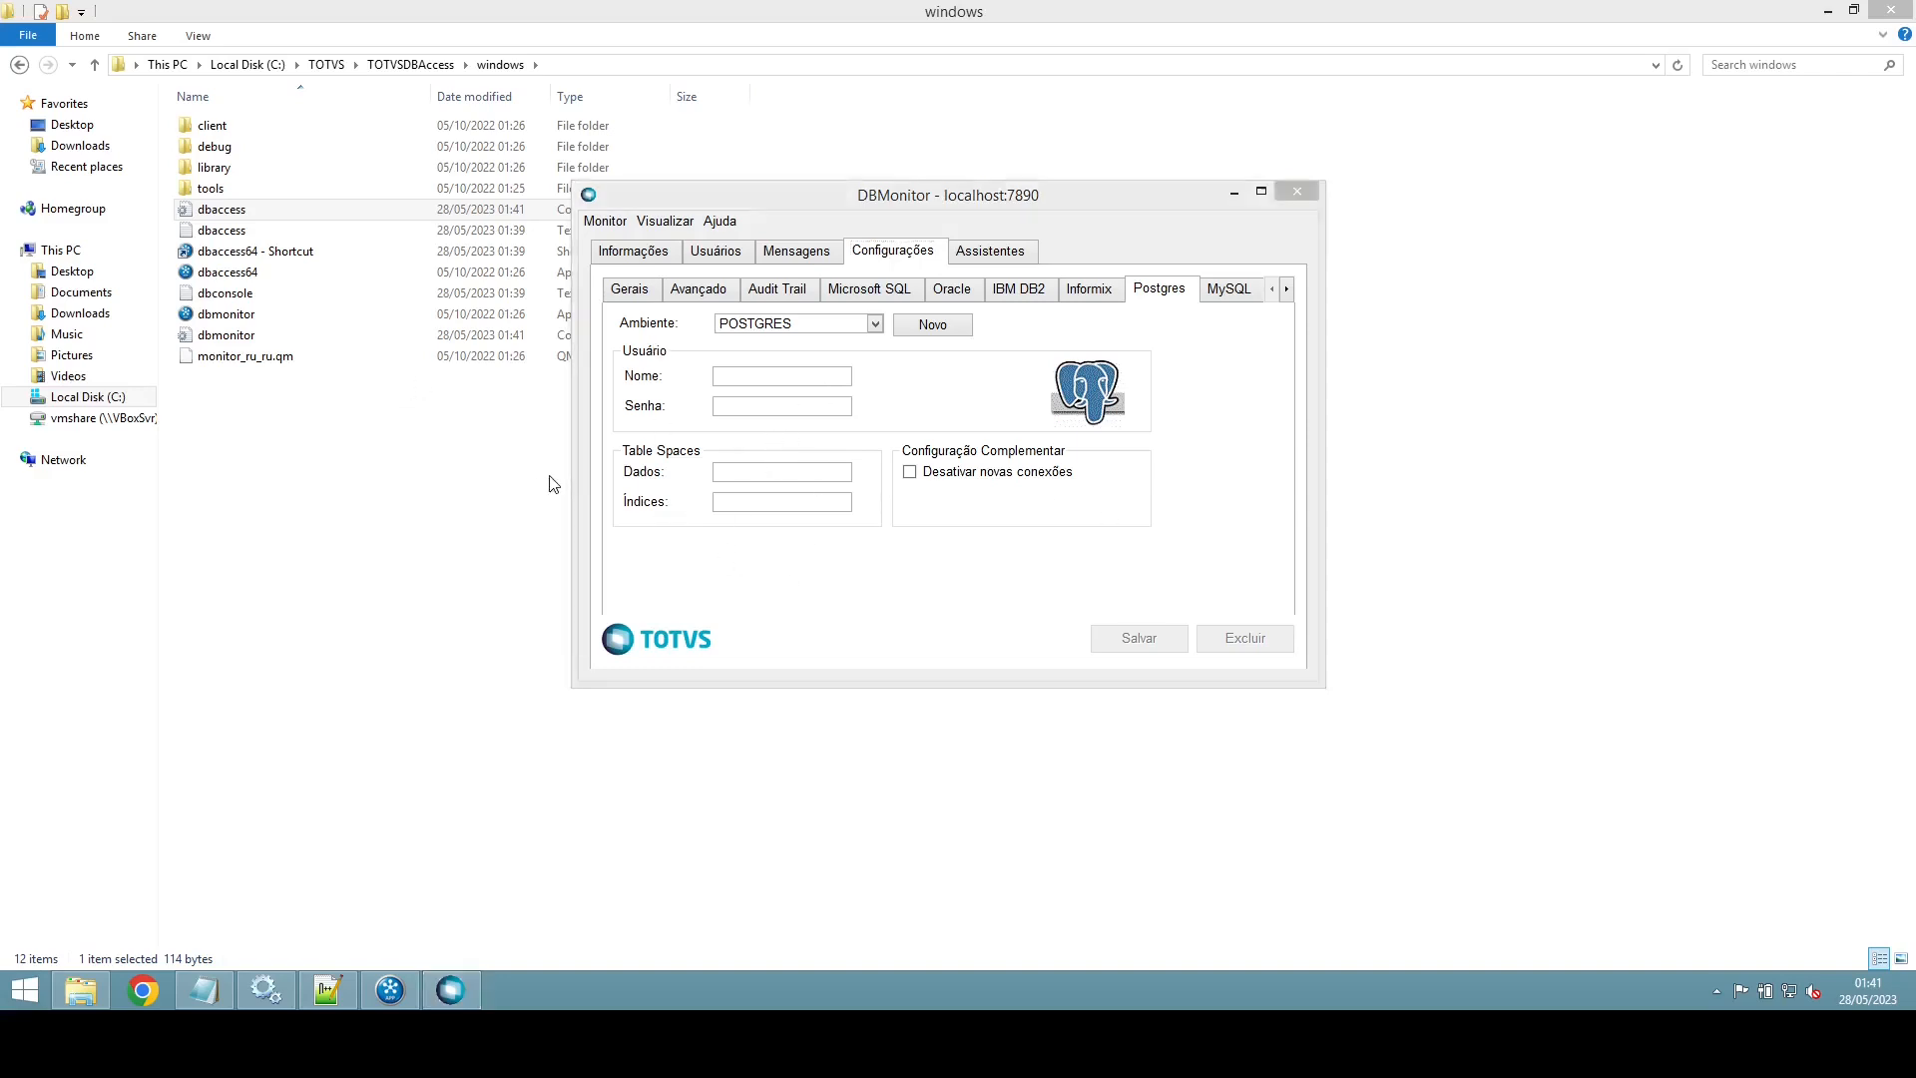
key("super")
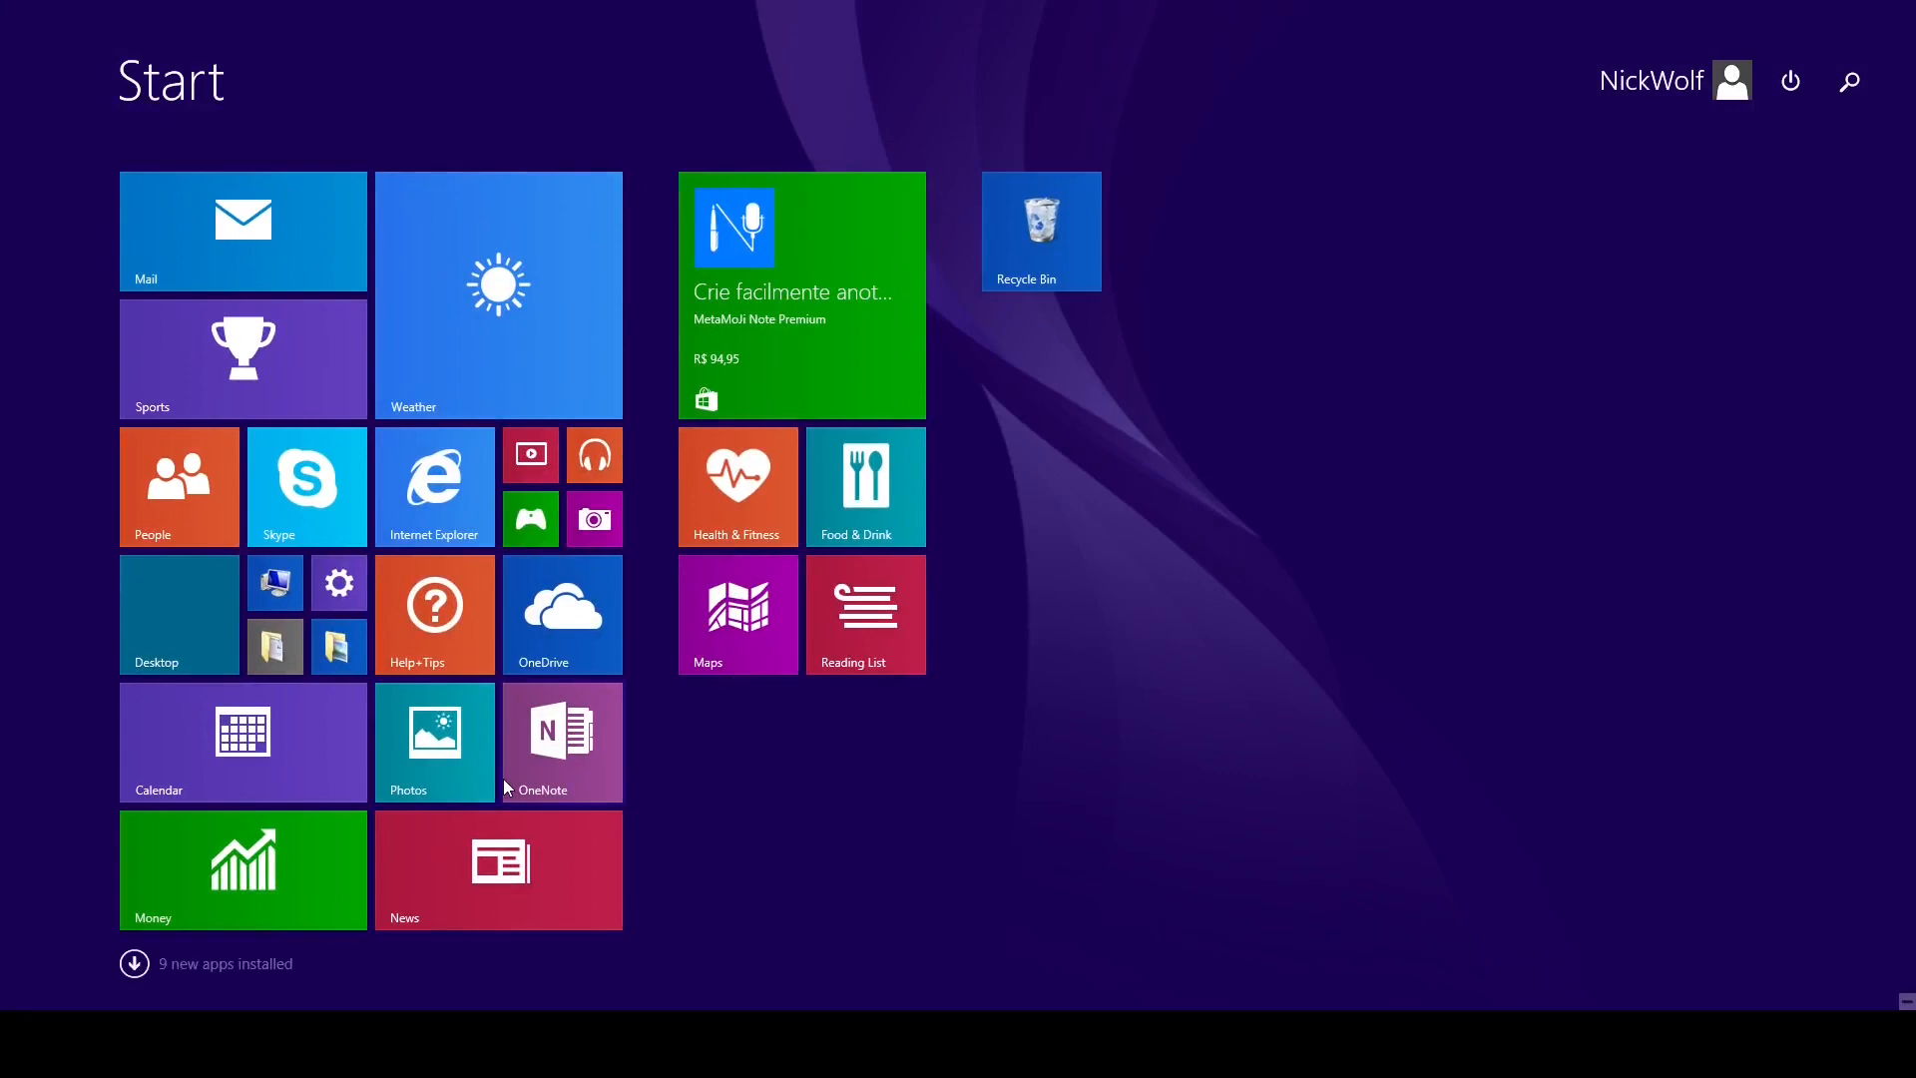
Step: Launch pgAdmin 4 from a Start search for 'pg' and enter the master password
type("pgAdmin 4")
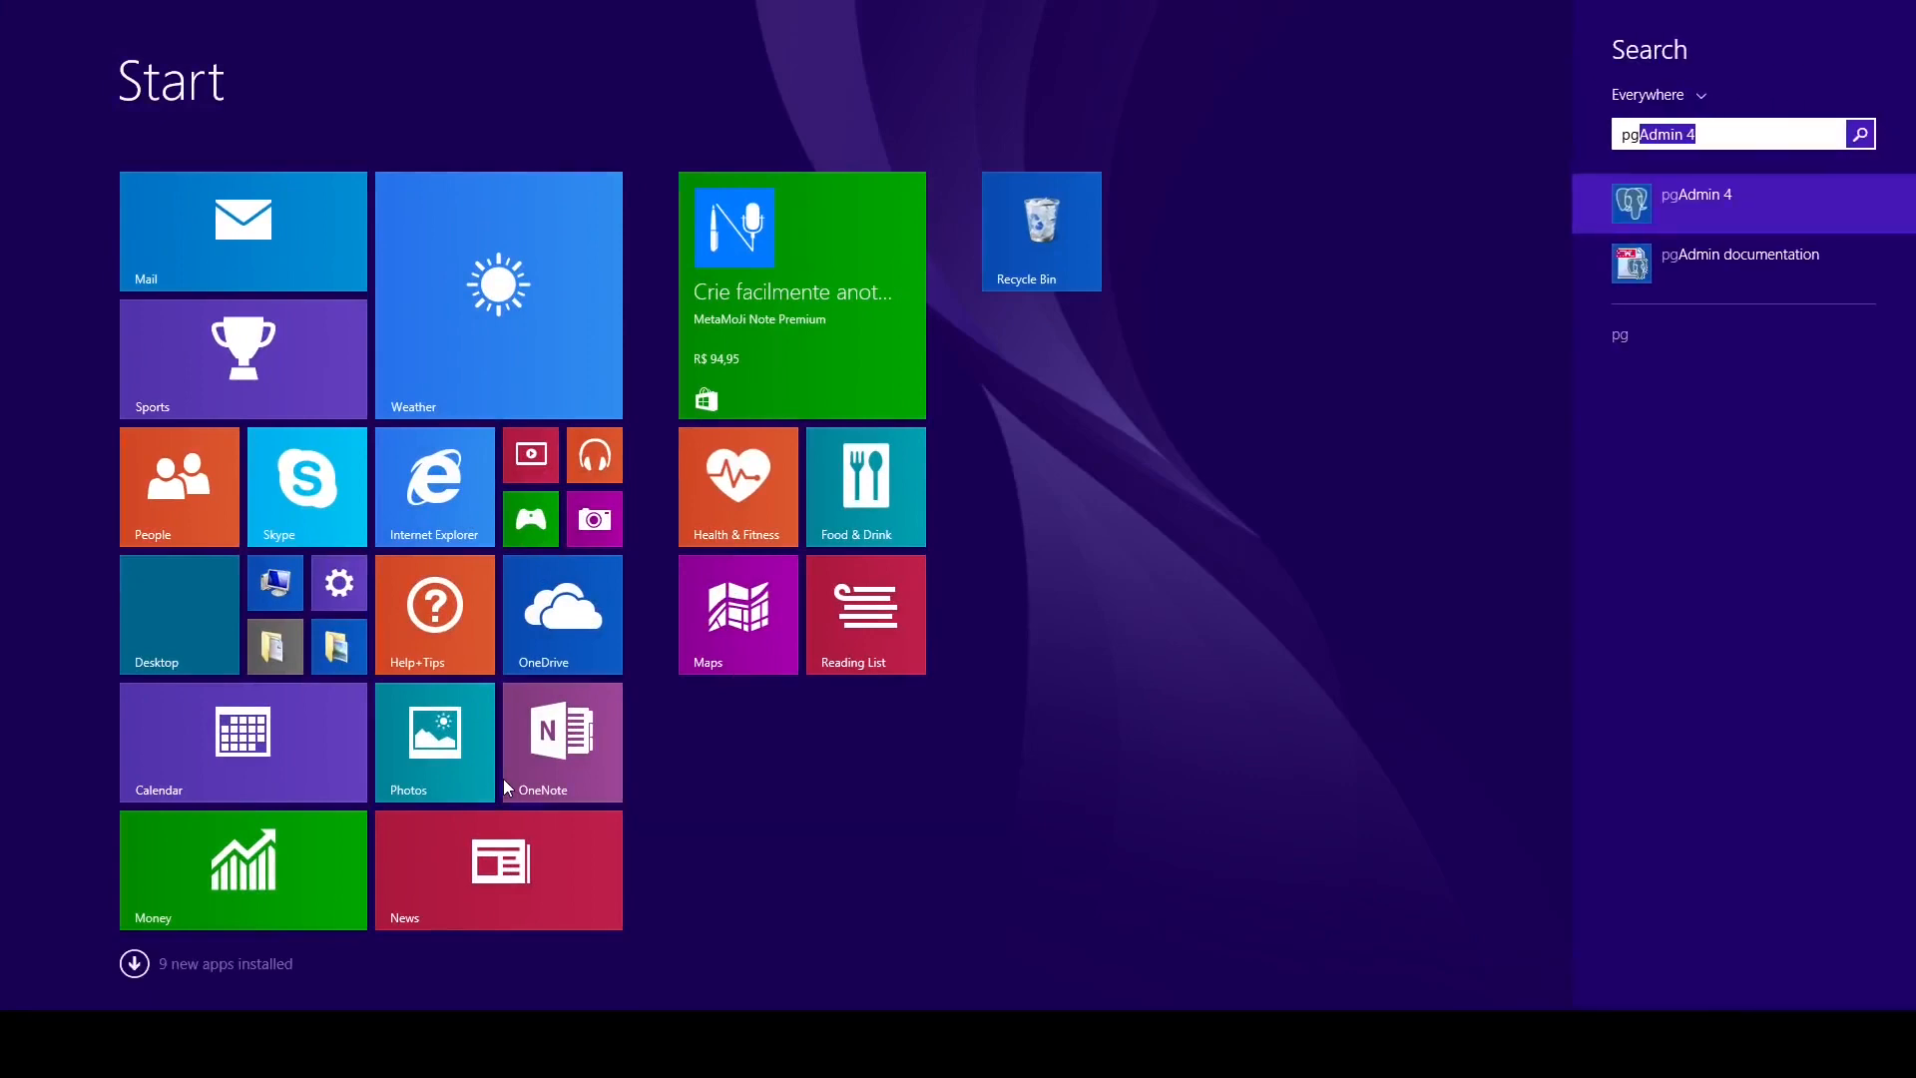
key("Return")
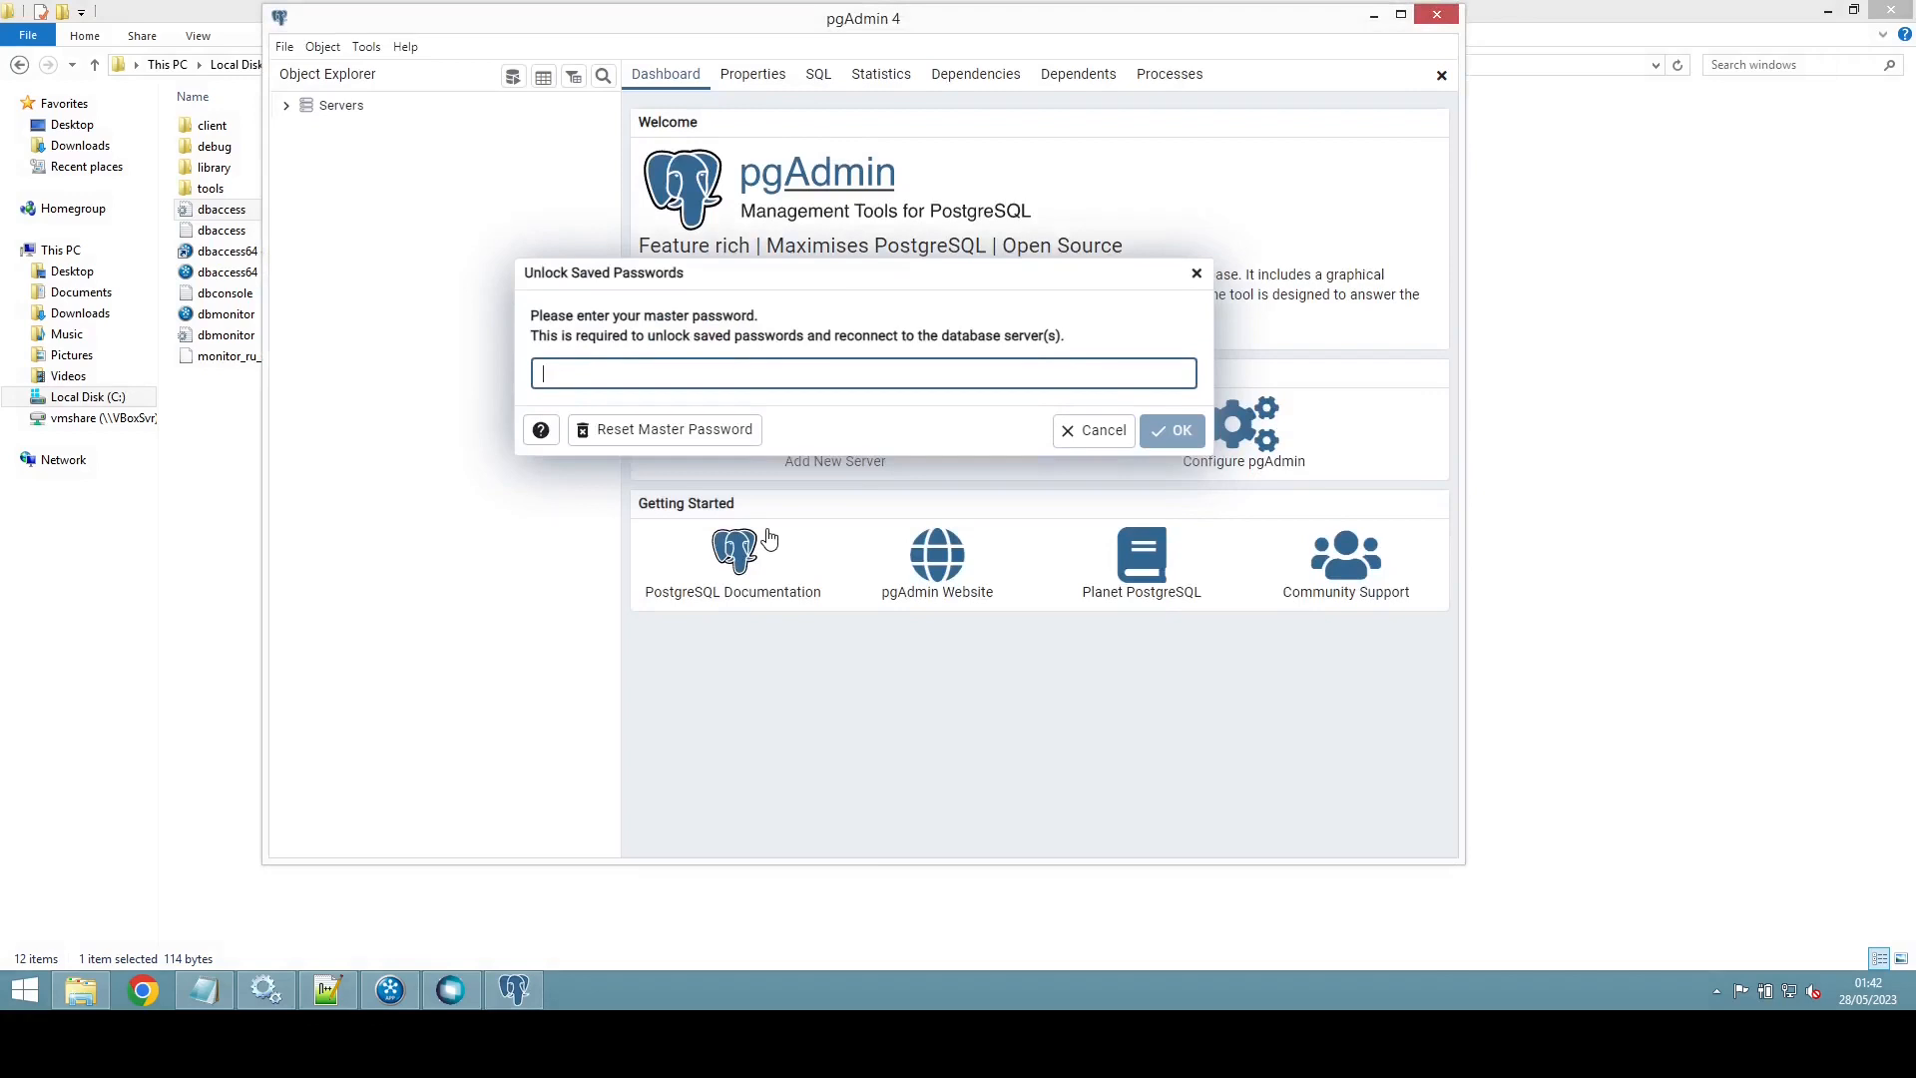
type("123")
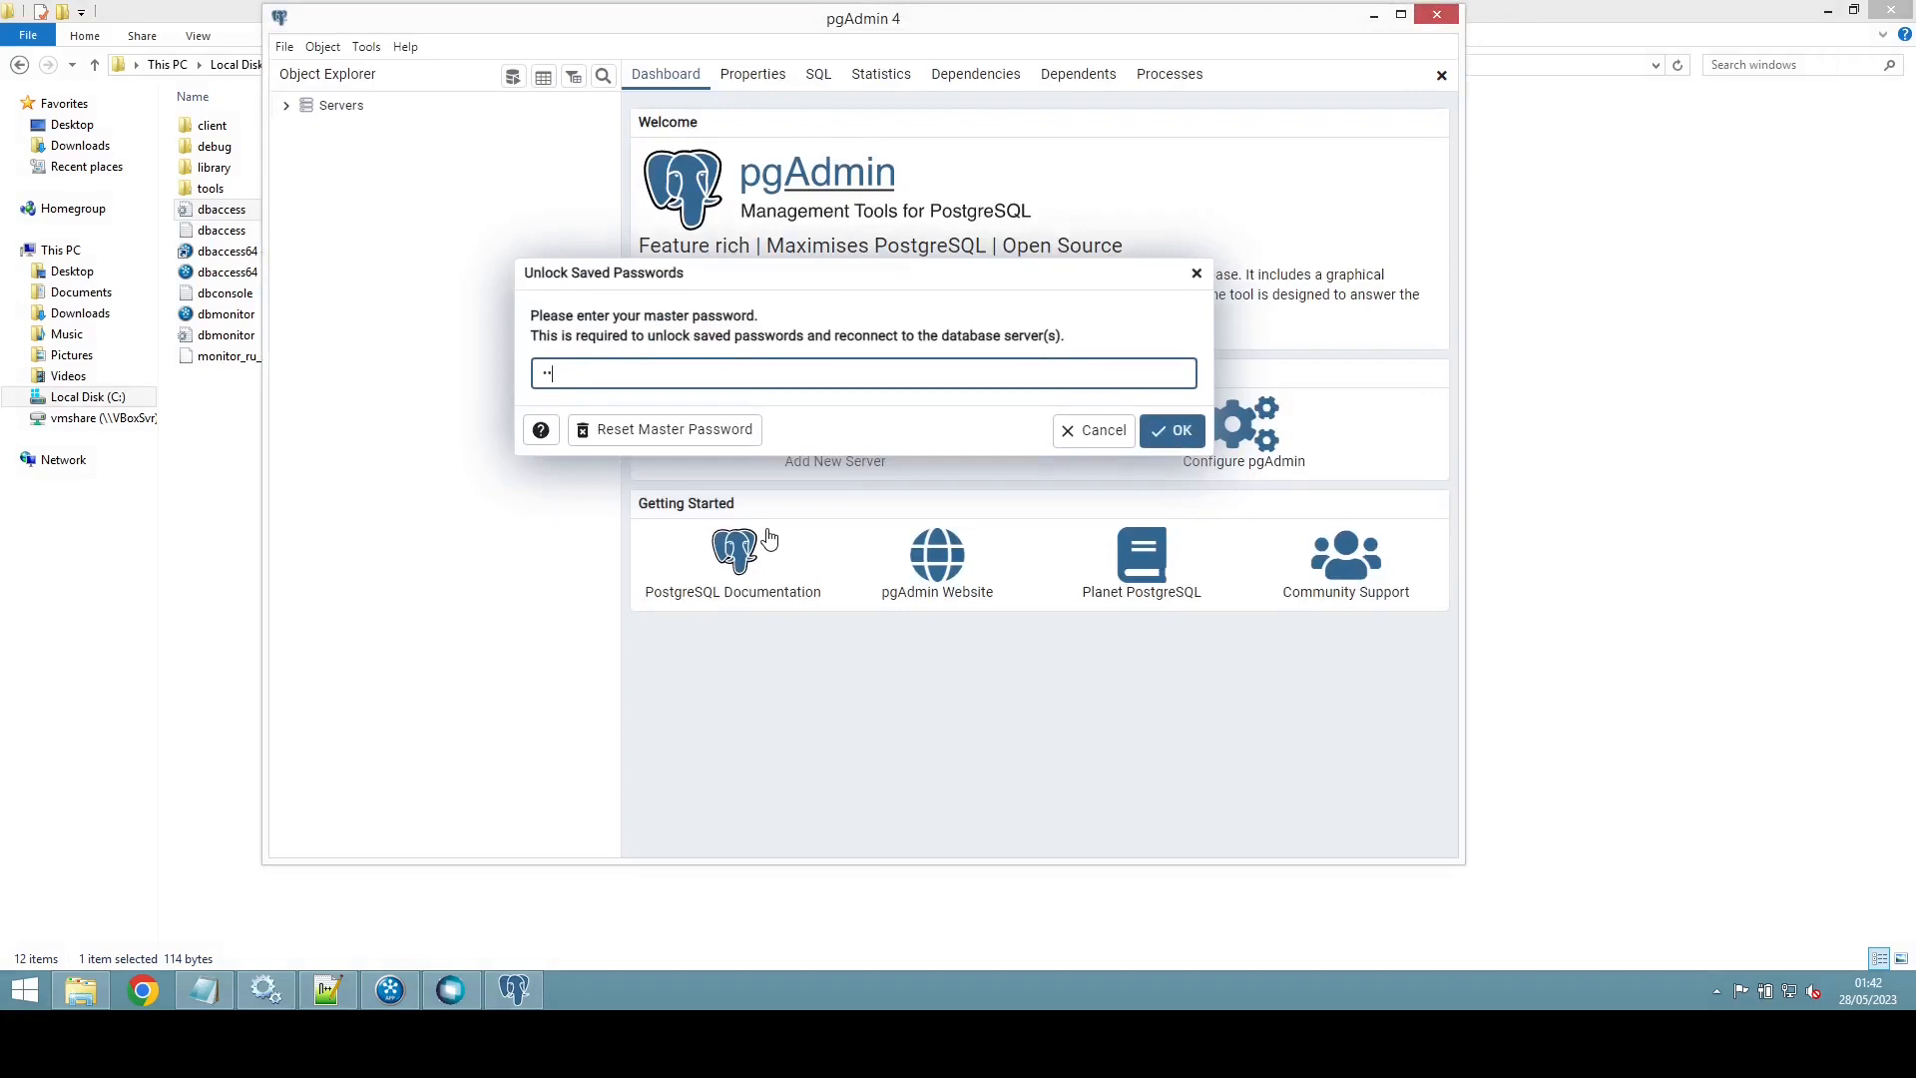
key("Return")
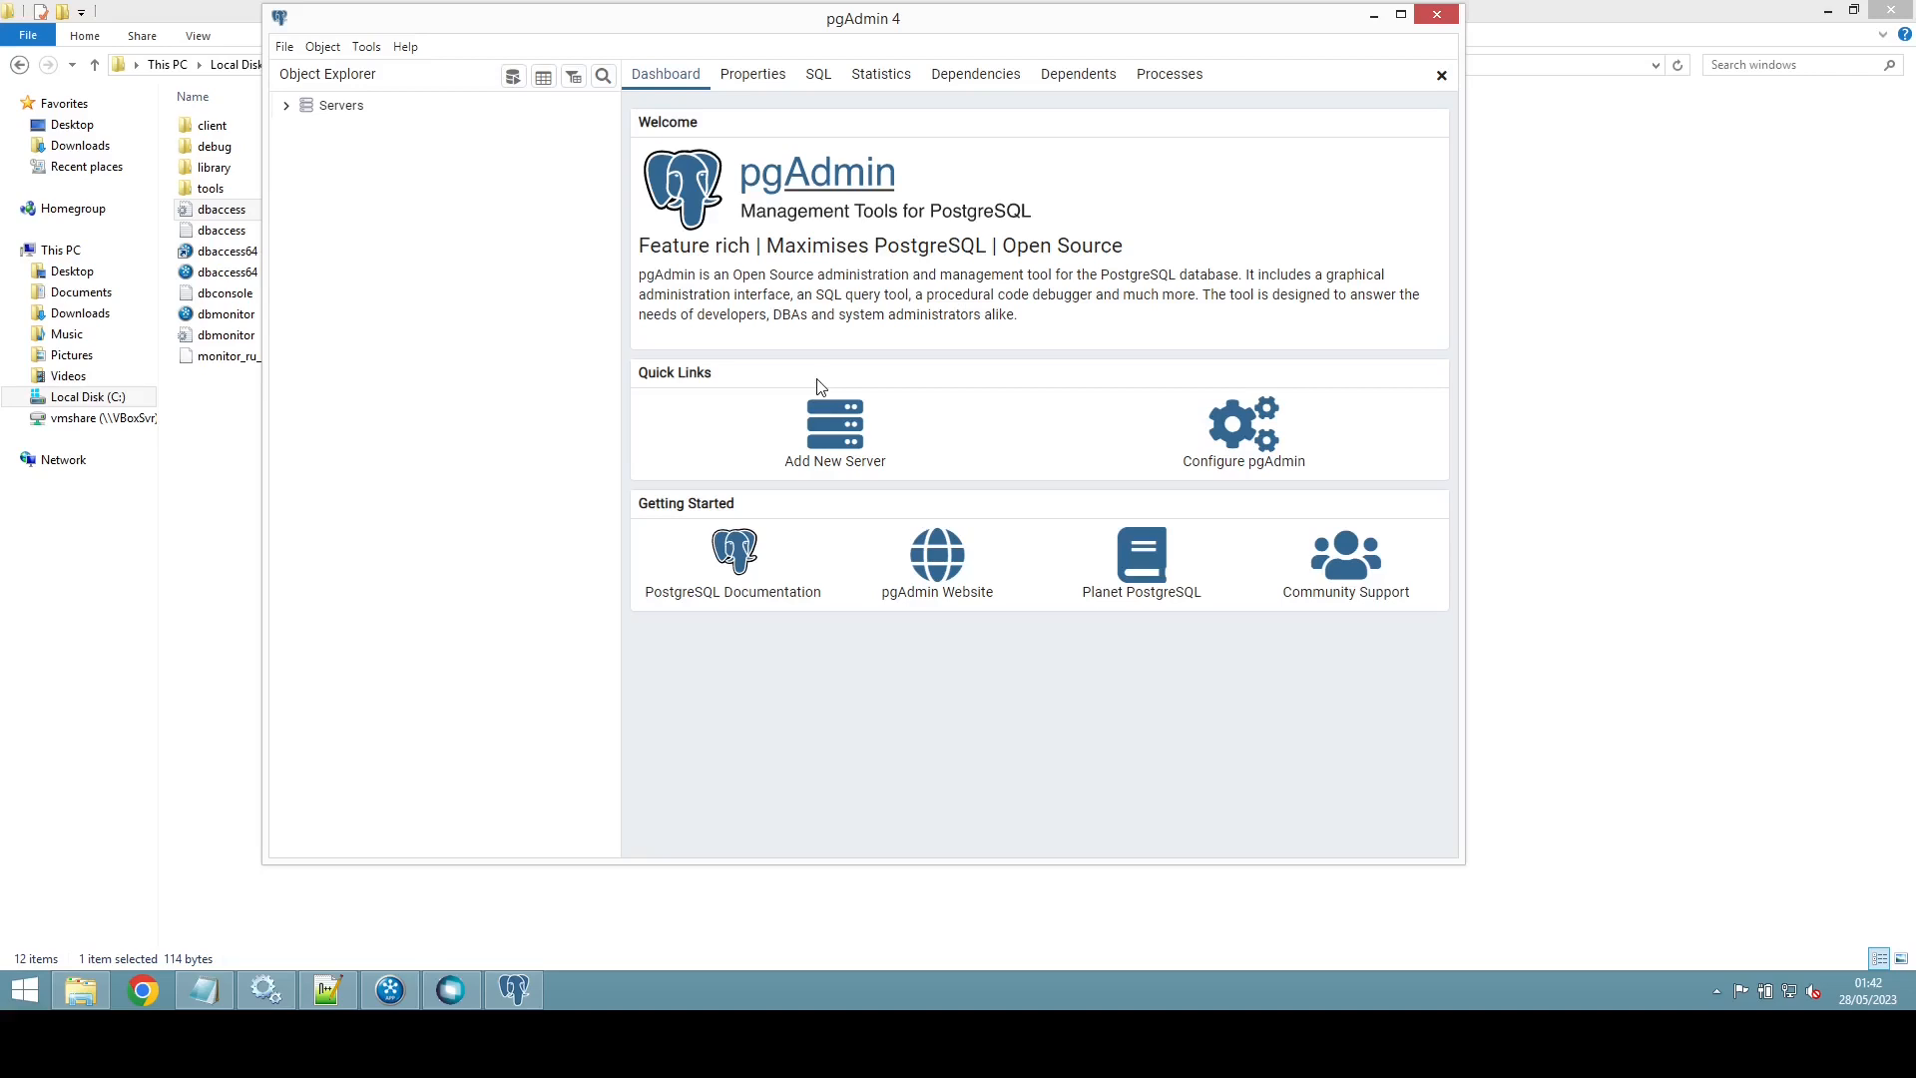
Step: Connect to PostgreSQL 15 and drop the protheus database, confirming with Yes
left_click(284, 106)
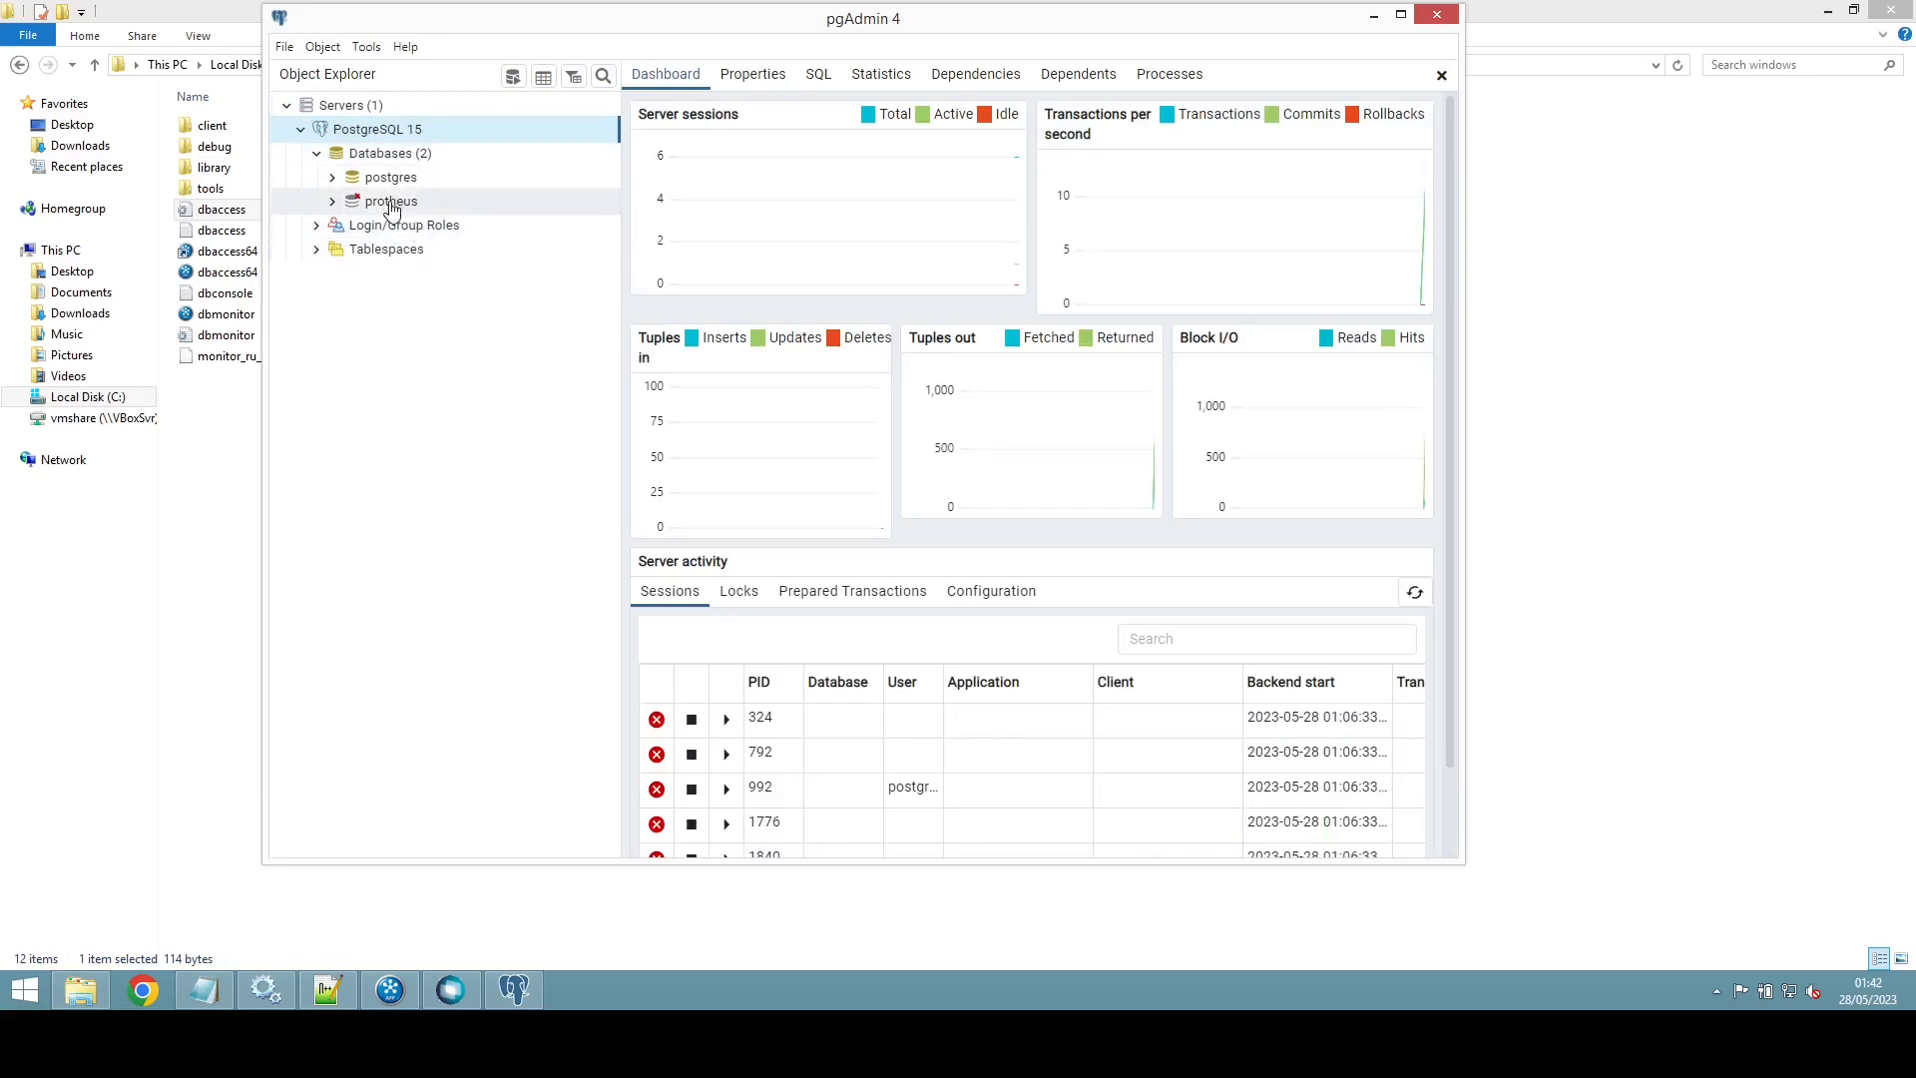
left_click(390, 203)
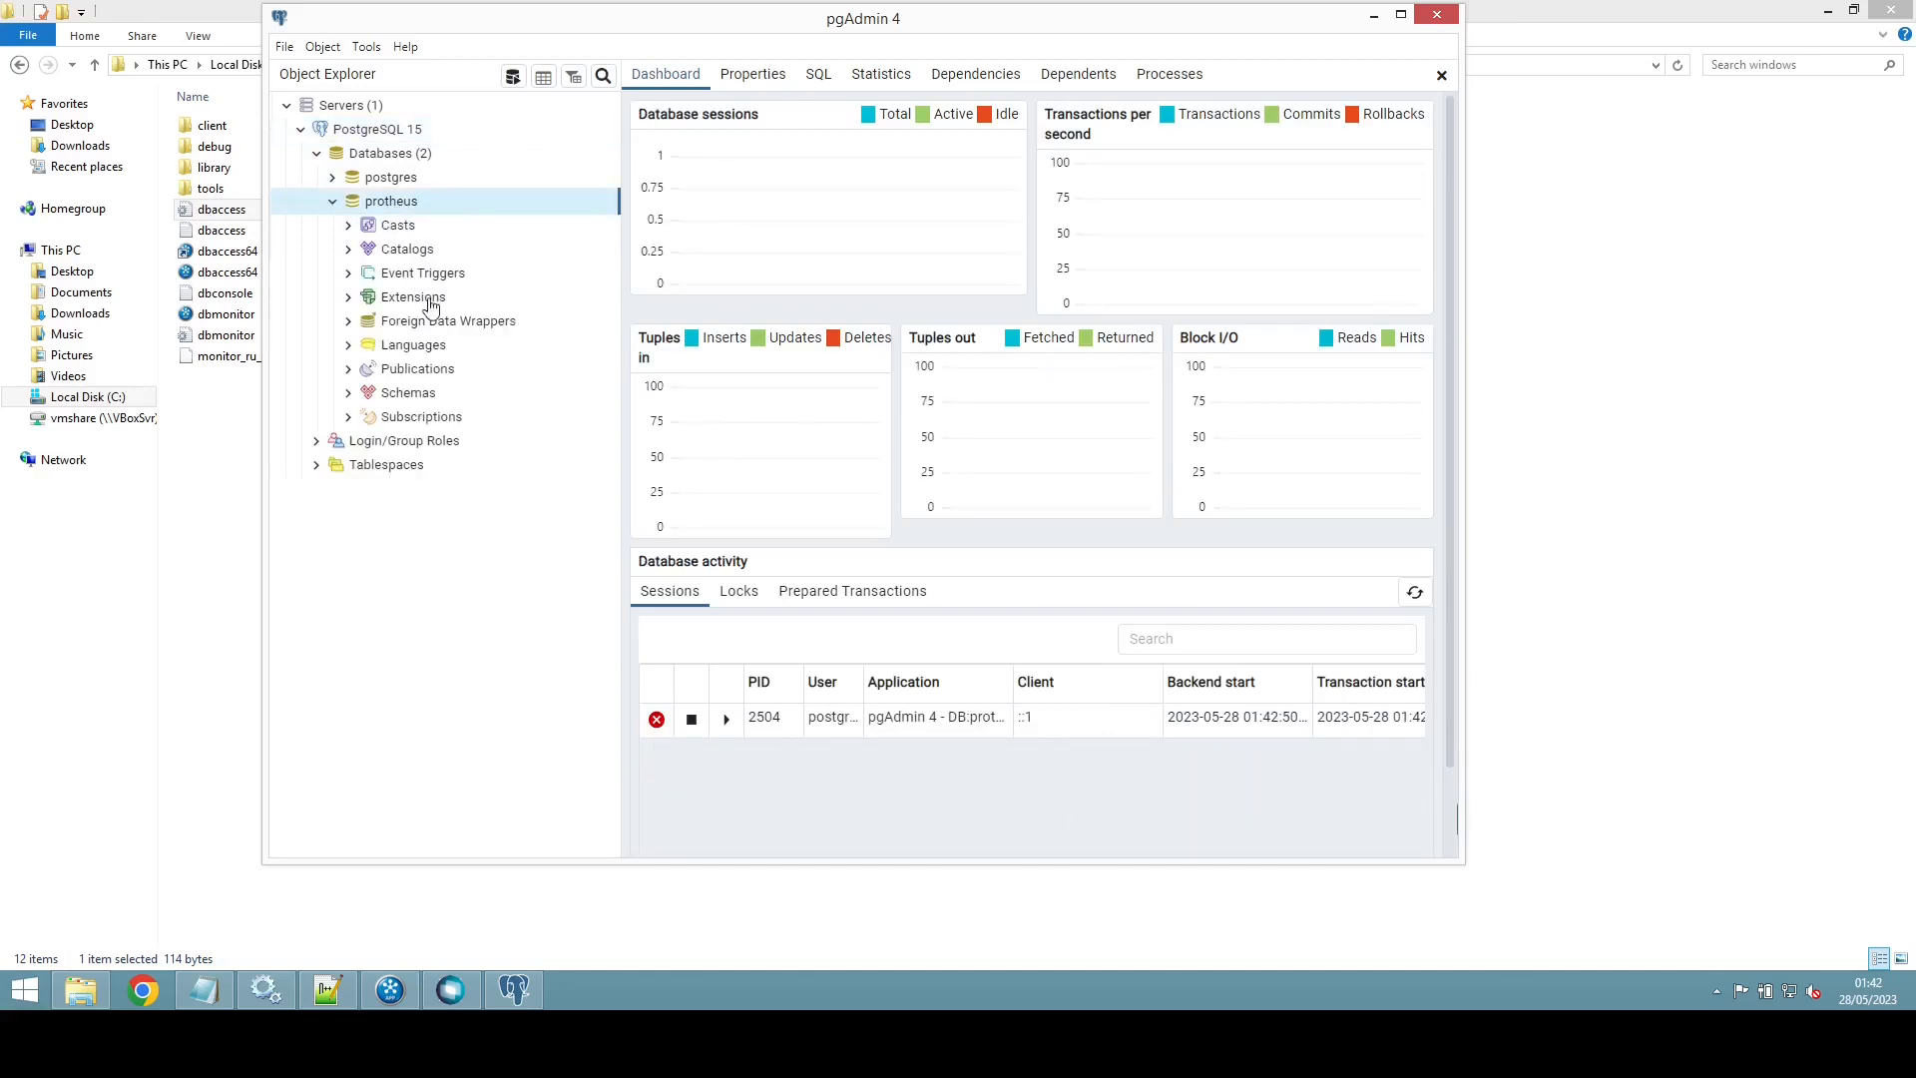
right_click(417, 203)
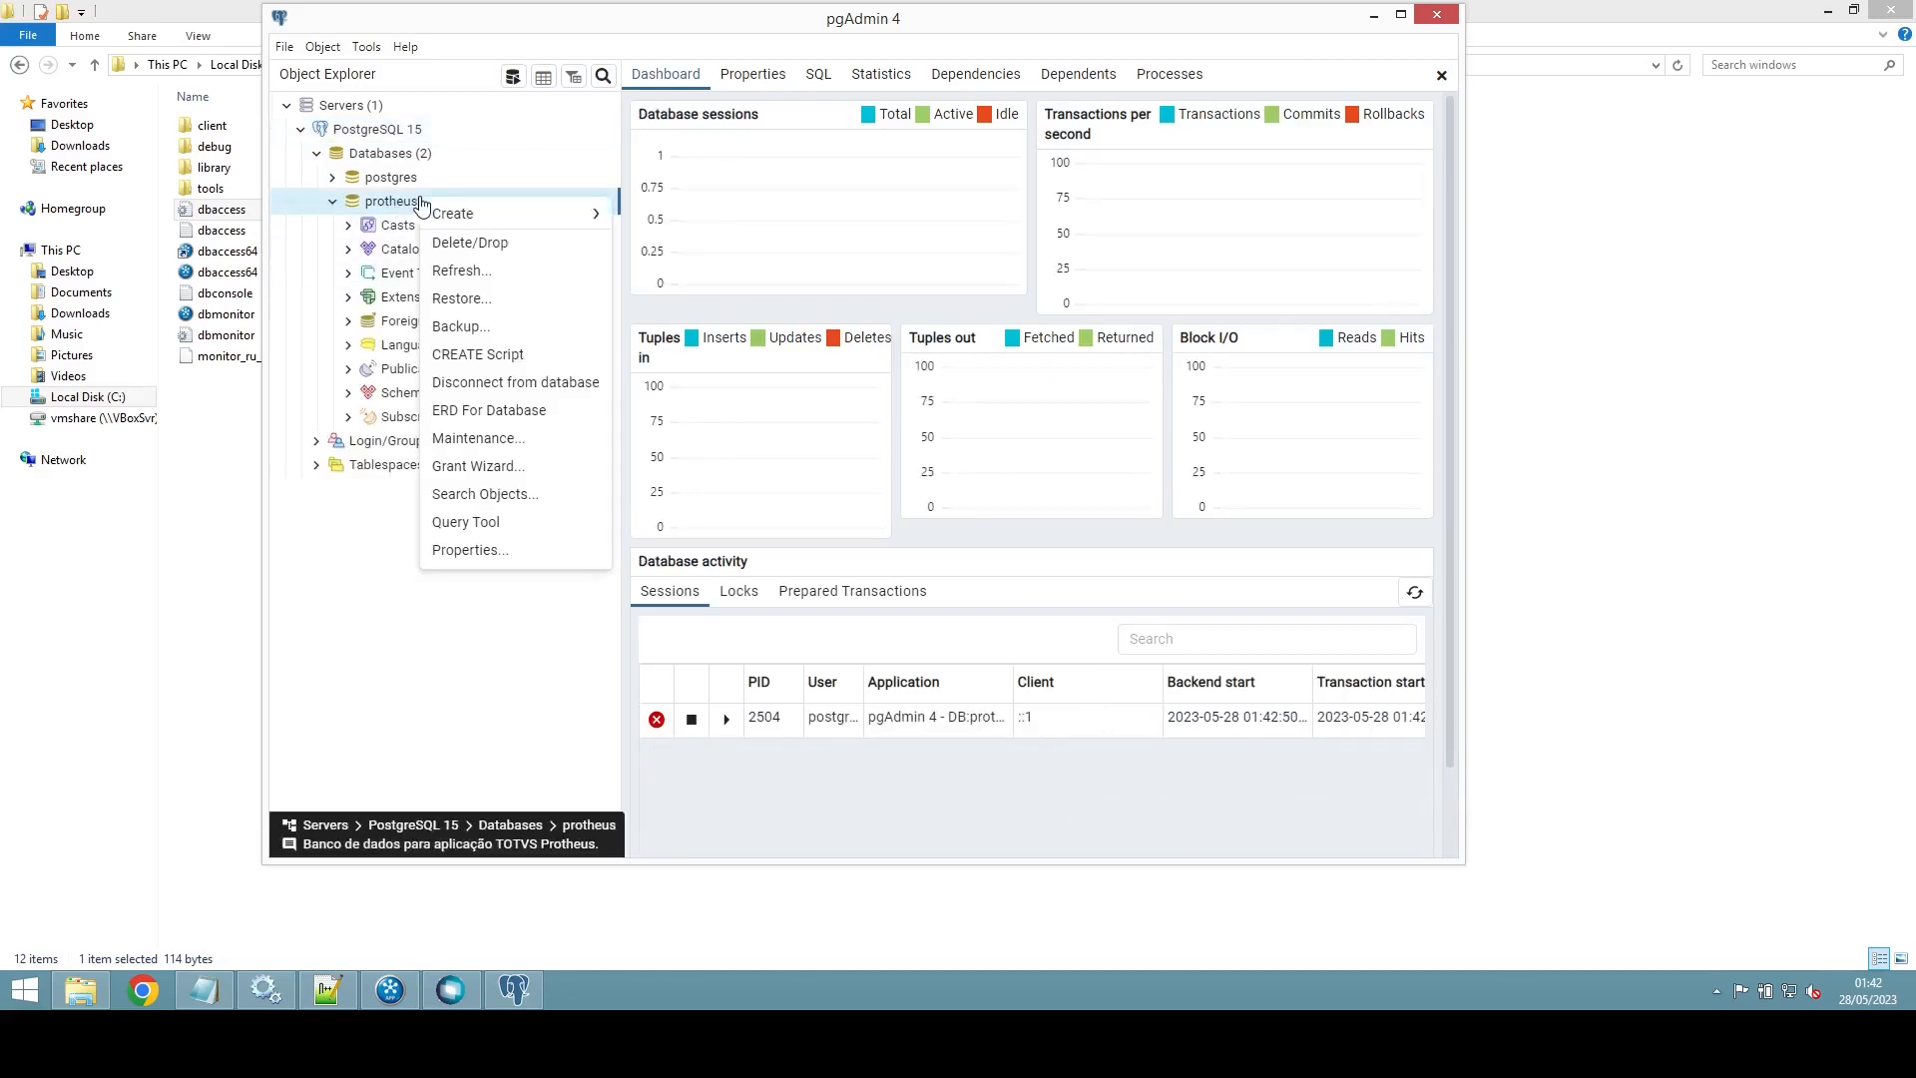
left_click(469, 242)
left_click(1128, 240)
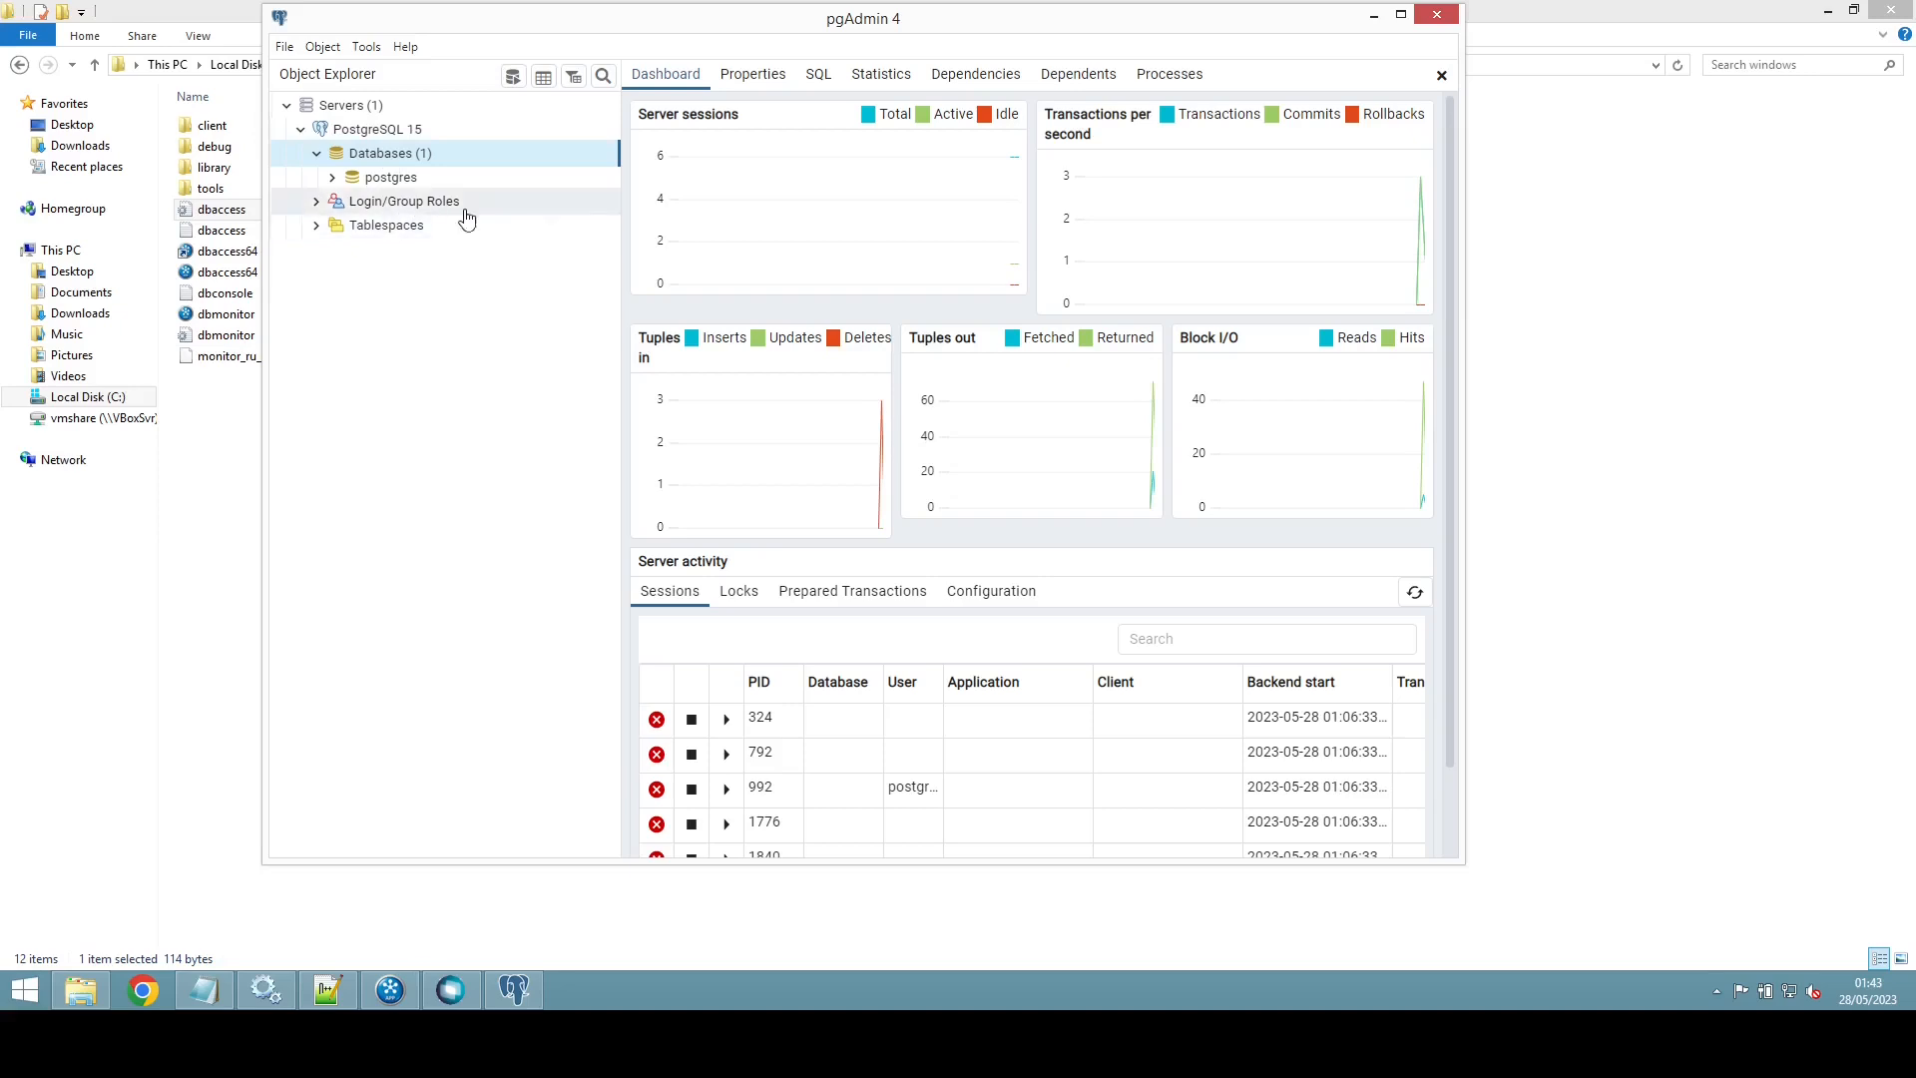
right_click(393, 156)
Step: Create a database via Create > Database, naming it protheus with owner protheus
mouse_move(424, 167)
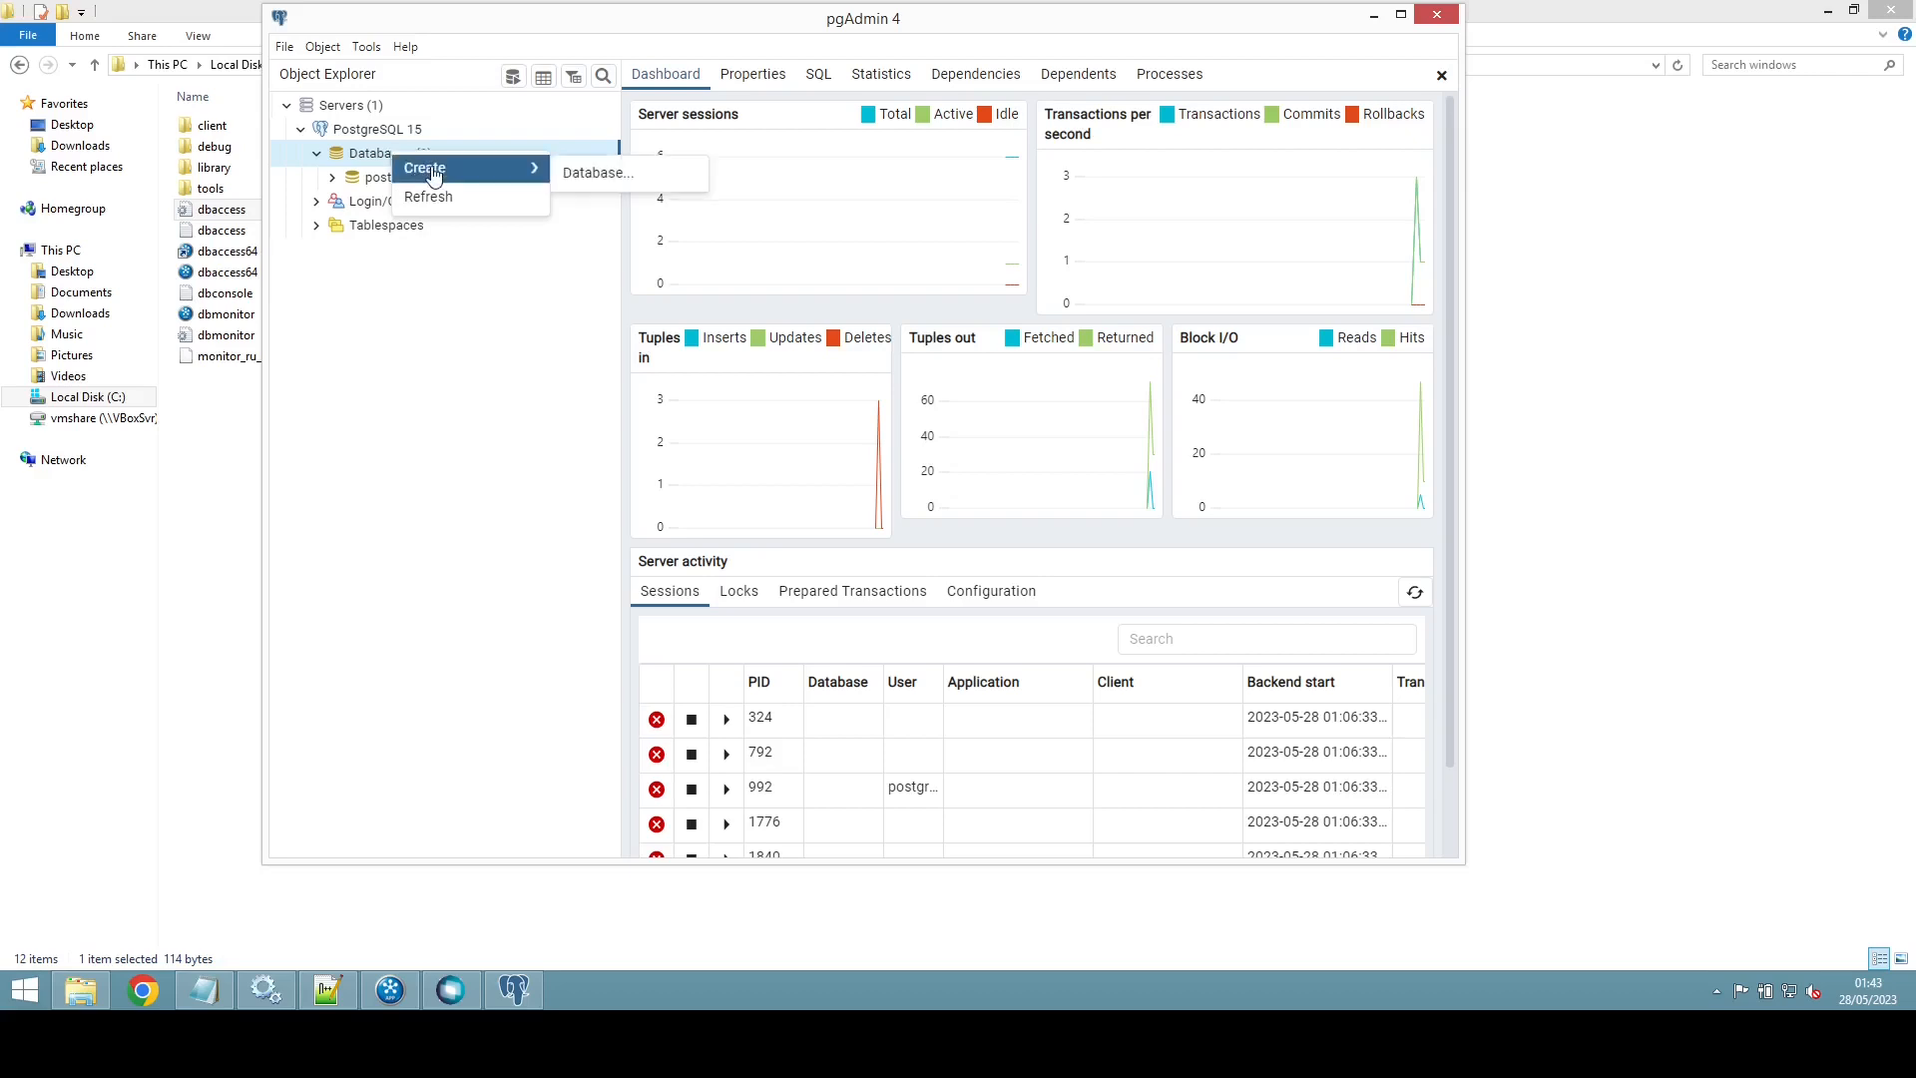
left_click(629, 177)
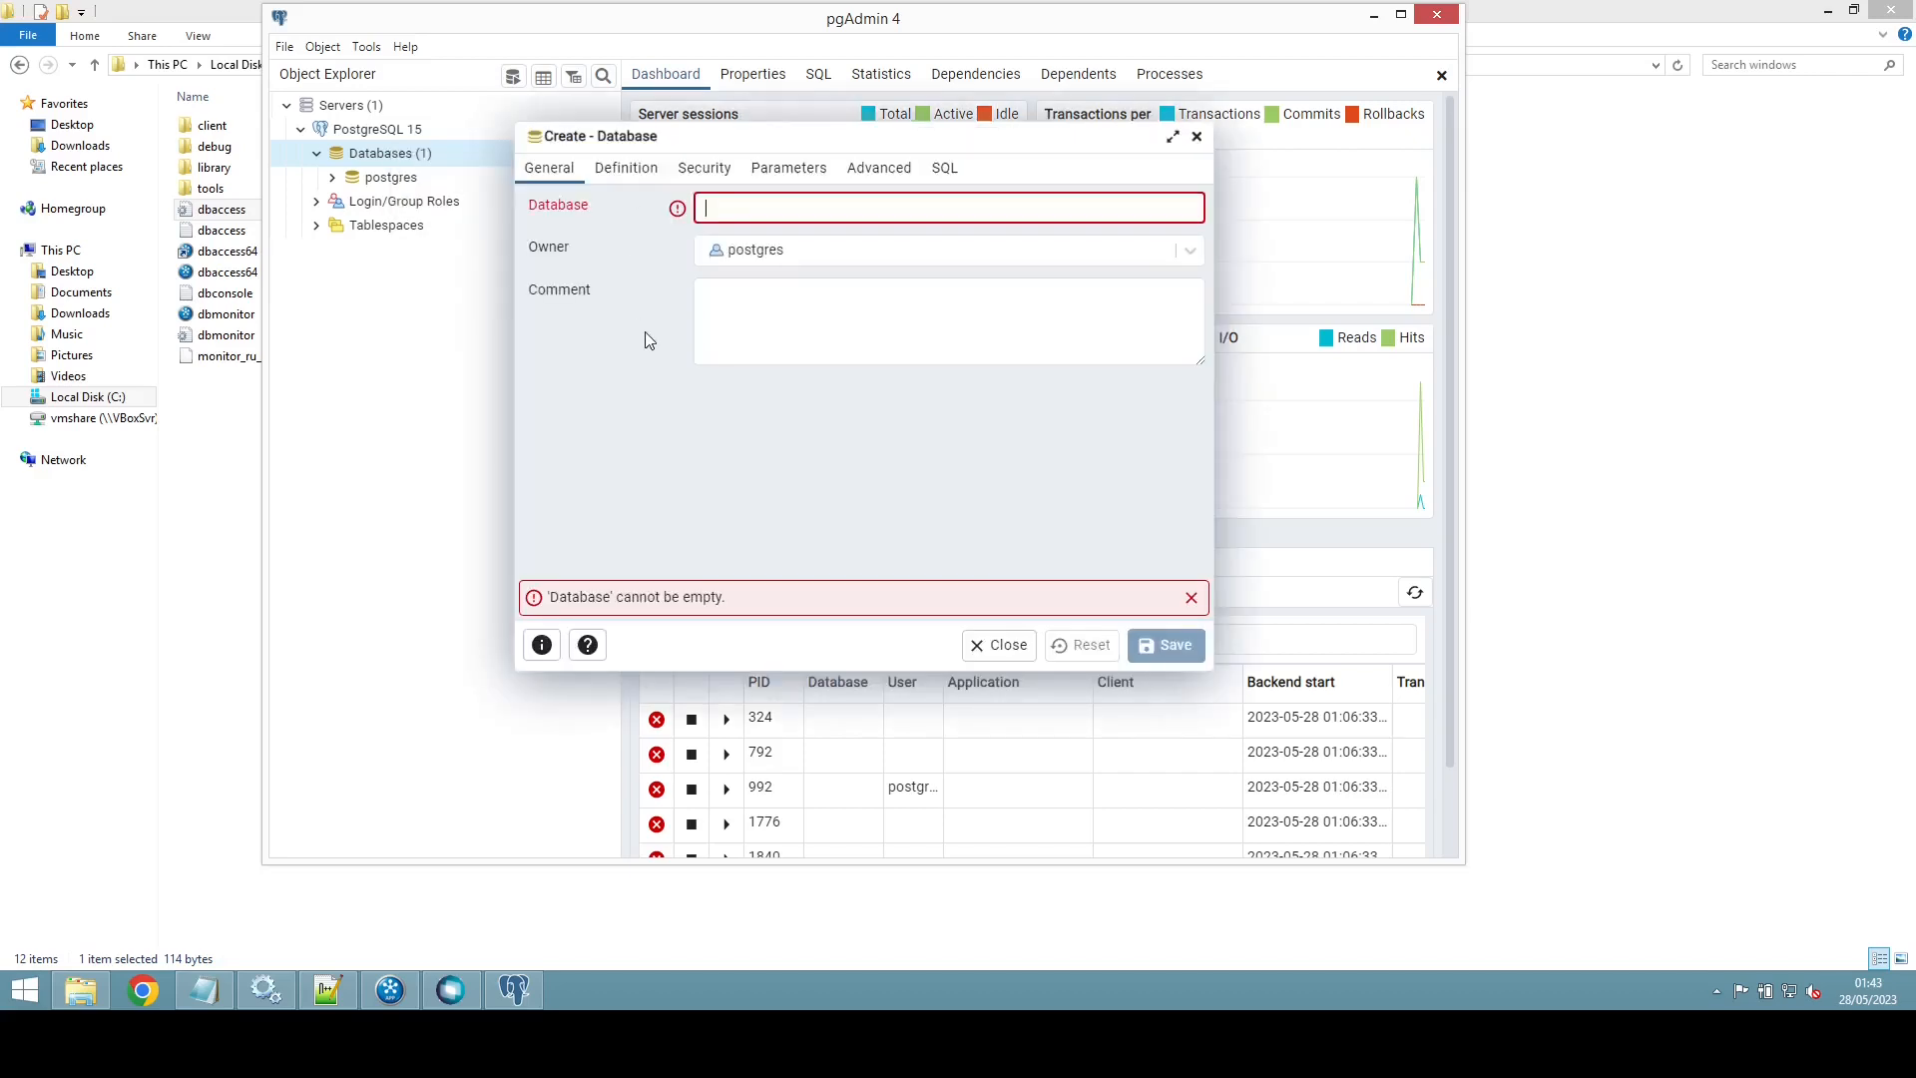
type("protheus")
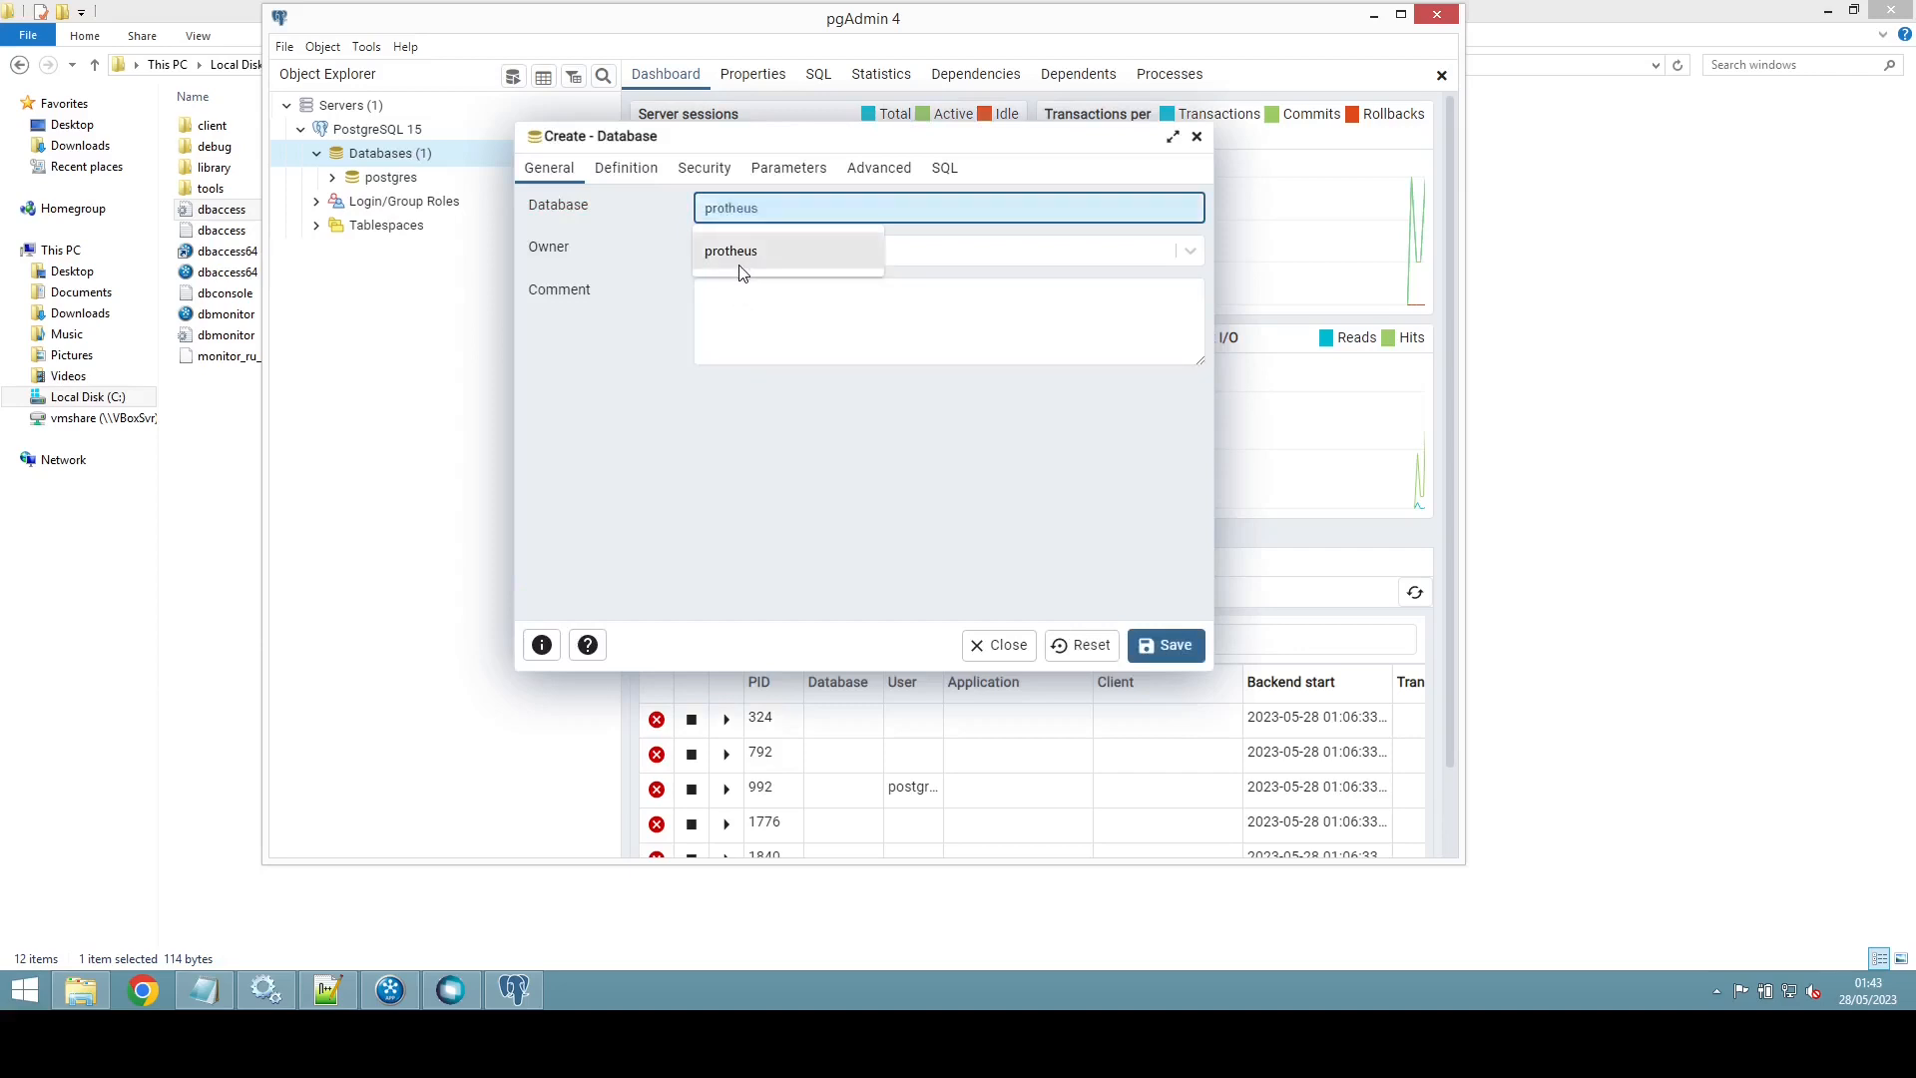
left_click(740, 262)
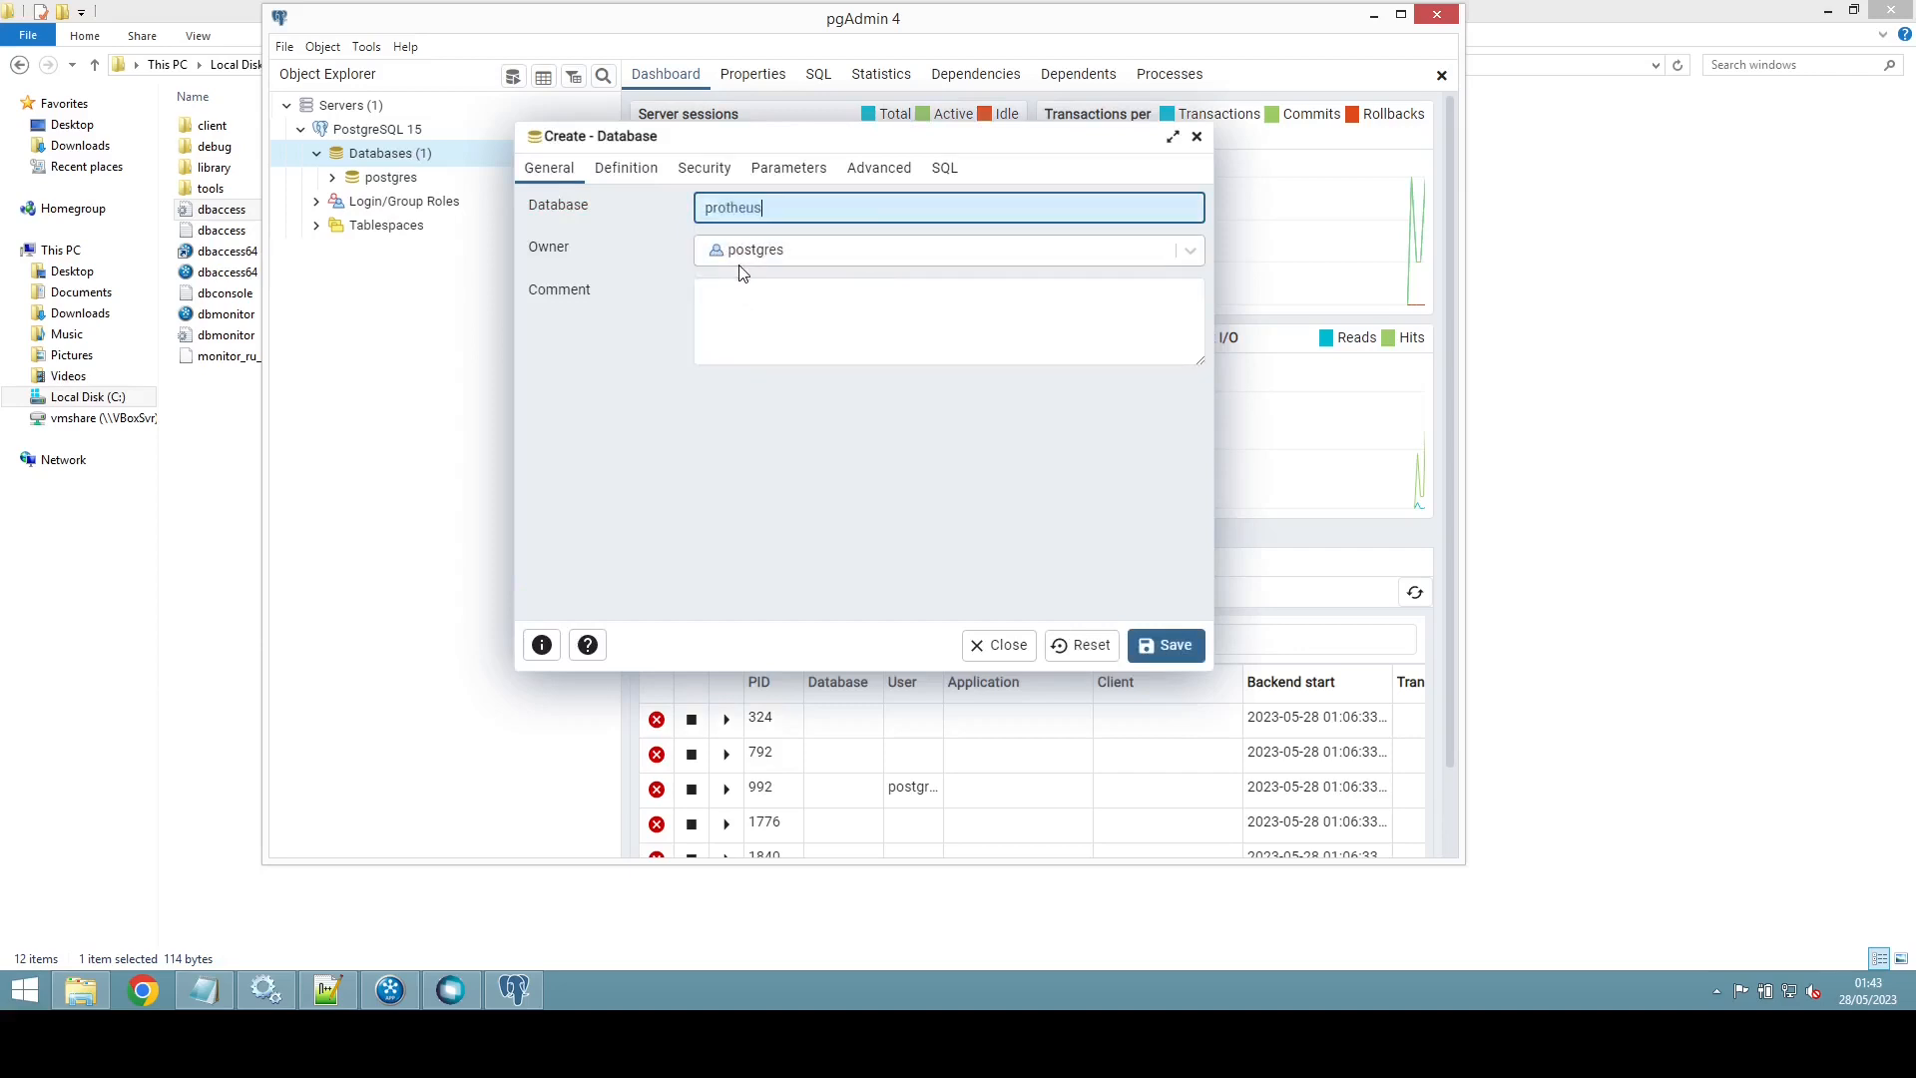
left_click(1189, 251)
scroll(779, 530, "down", 5)
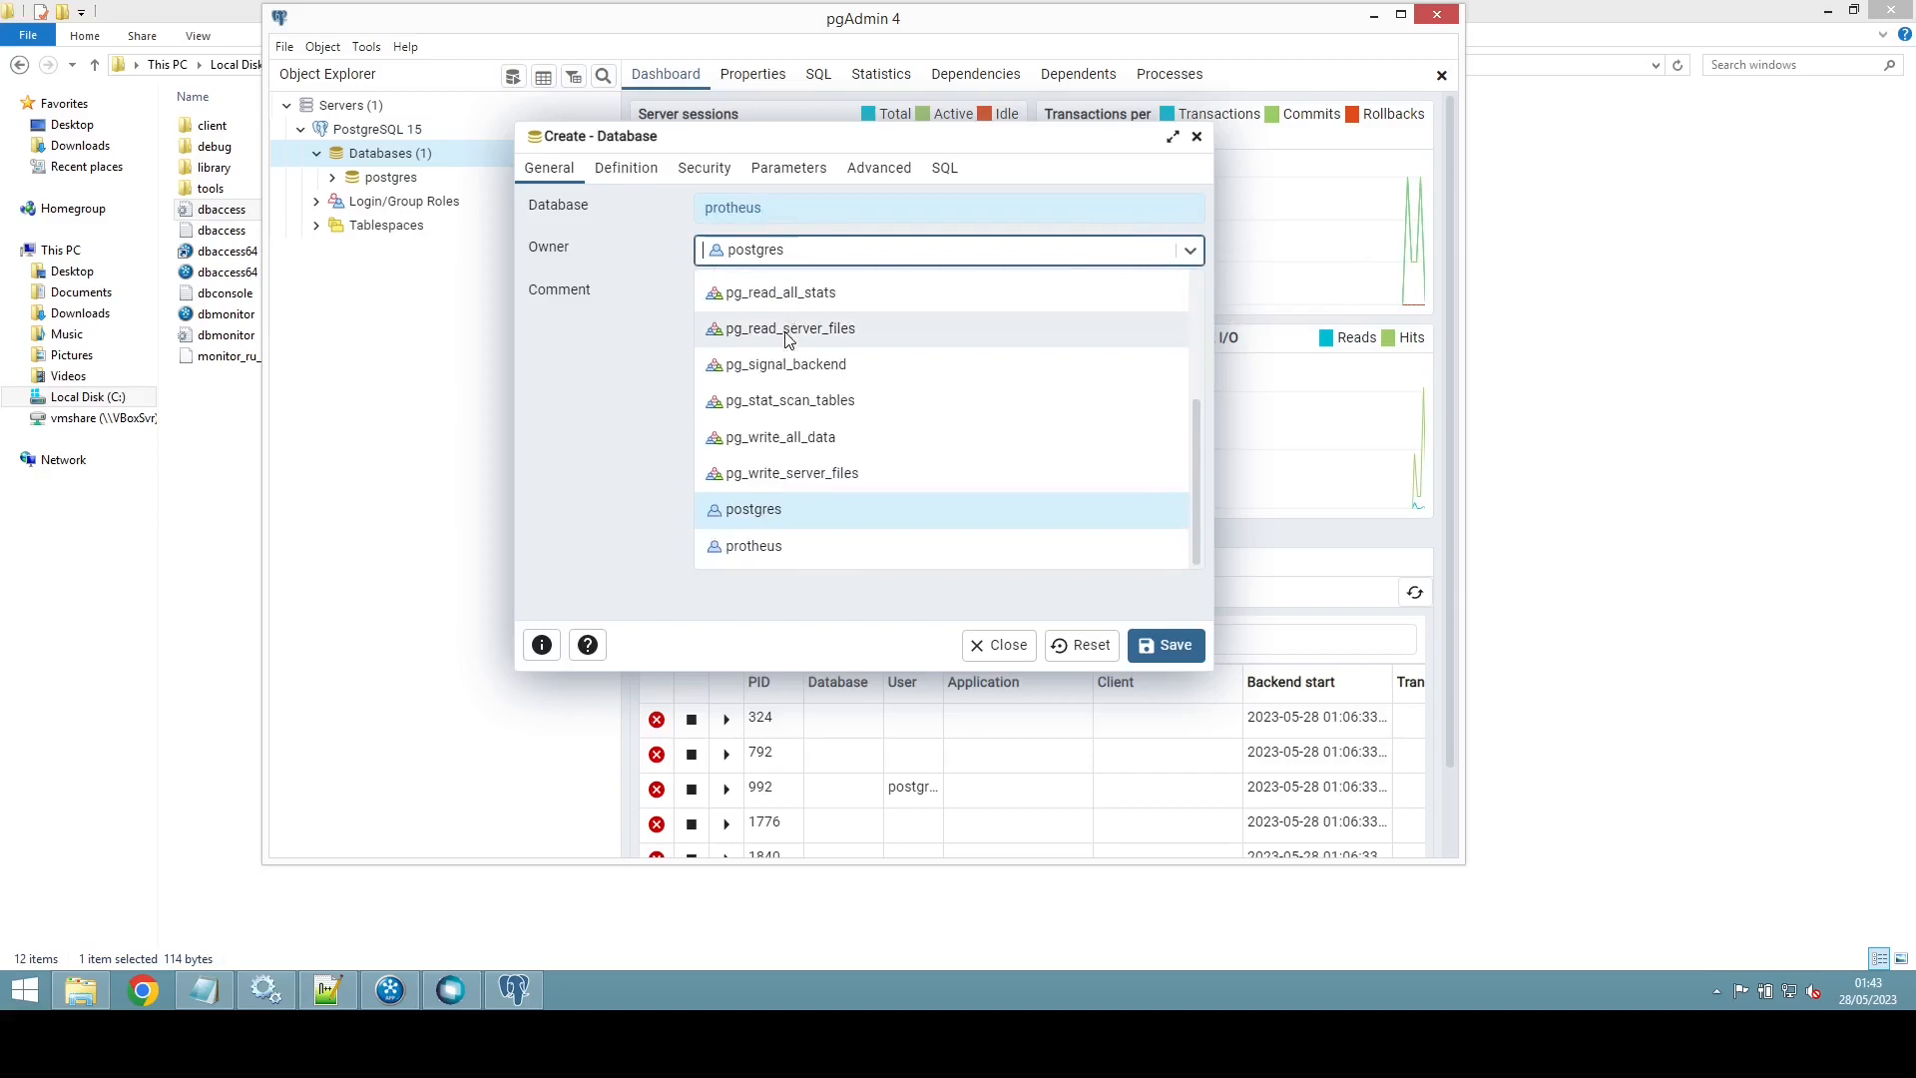
left_click(766, 547)
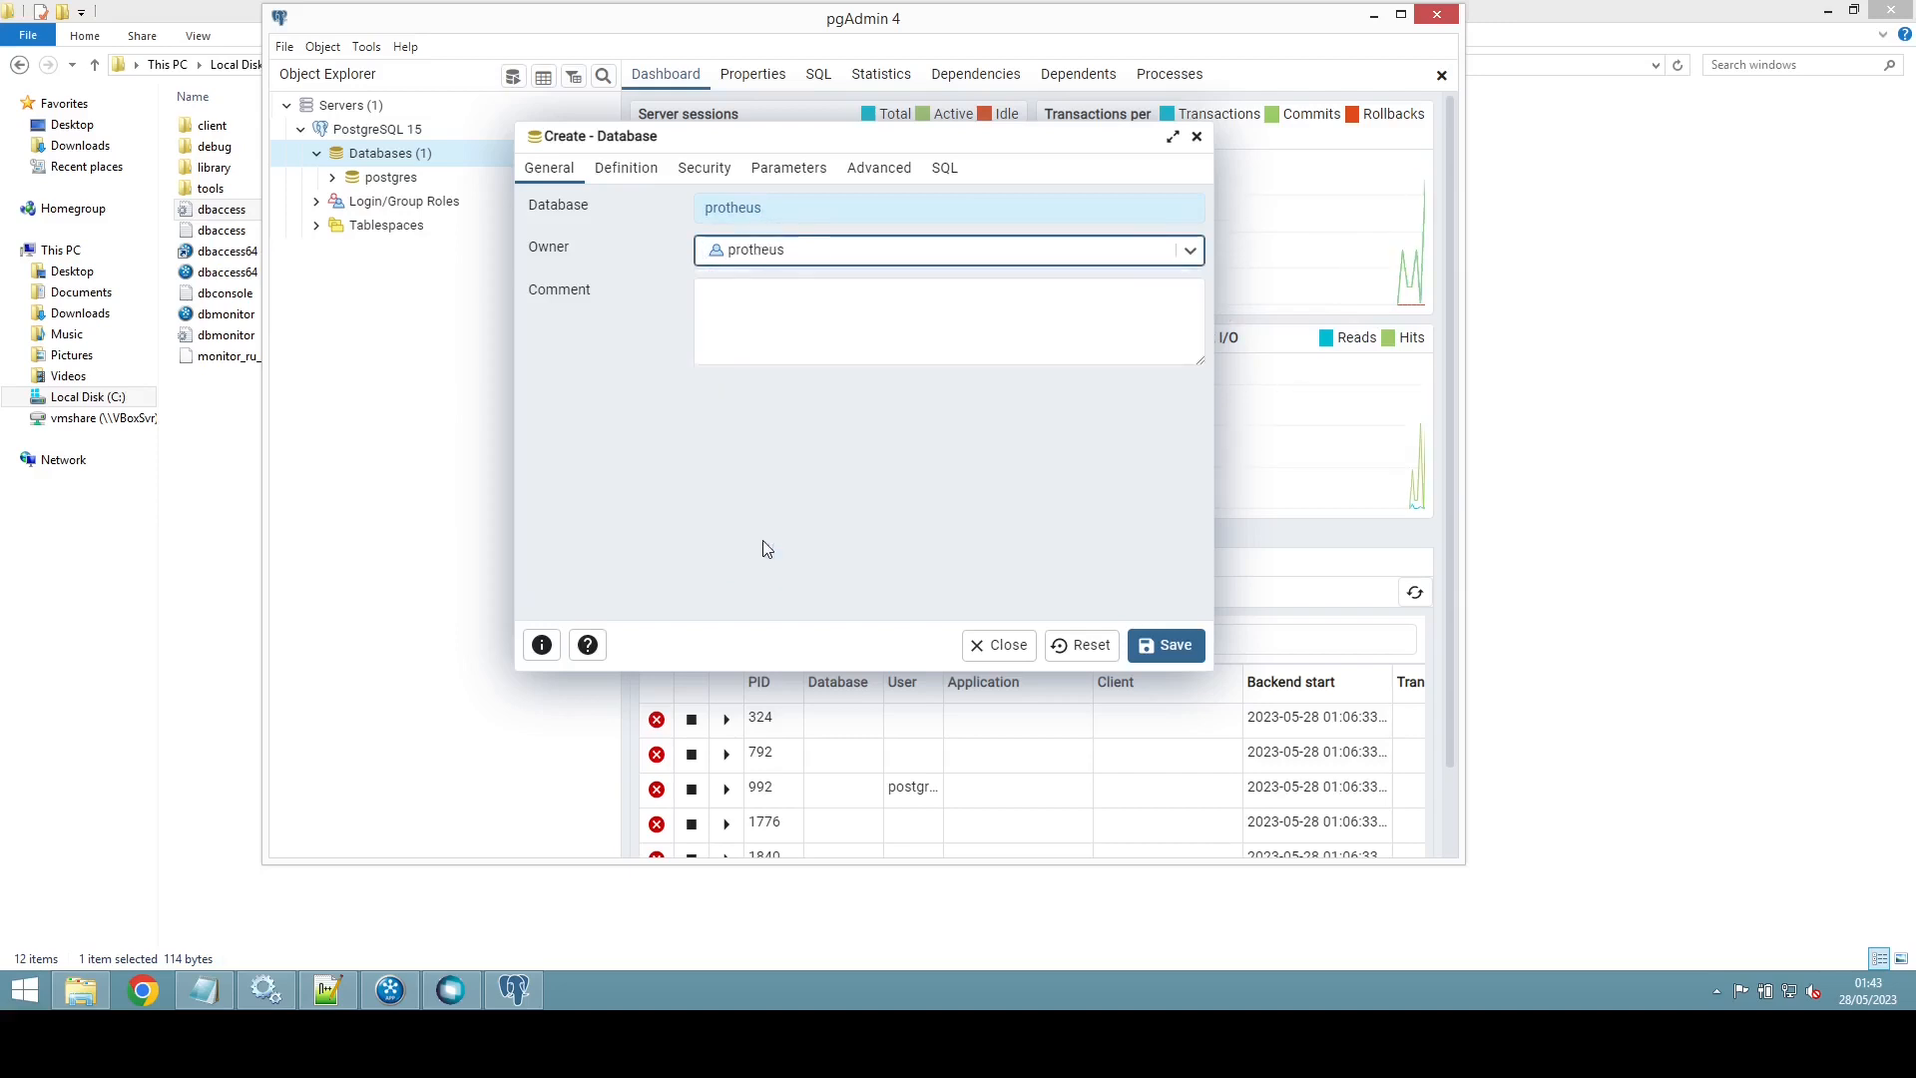
left_click(620, 169)
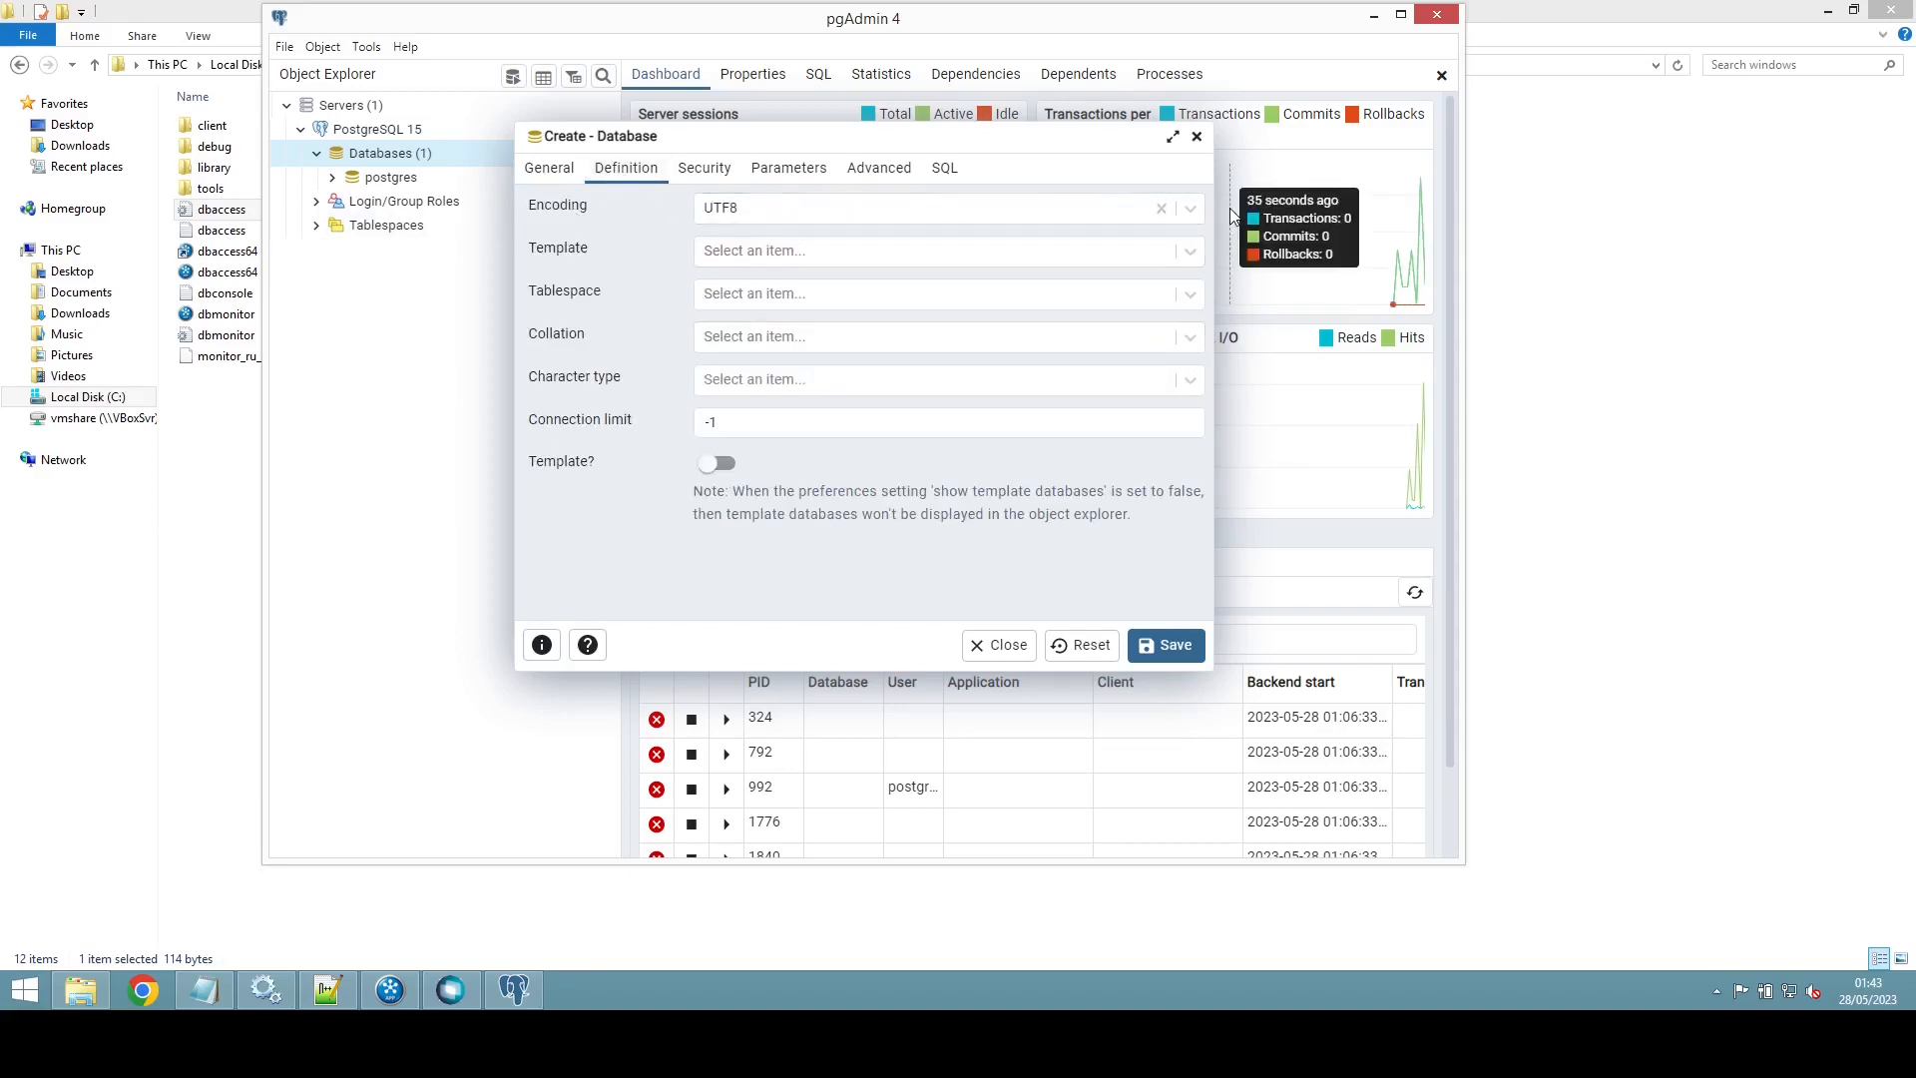
Step: Set encoding WIN1252, template template0 and tablespace ts_protheus for the new database
left_click(1191, 208)
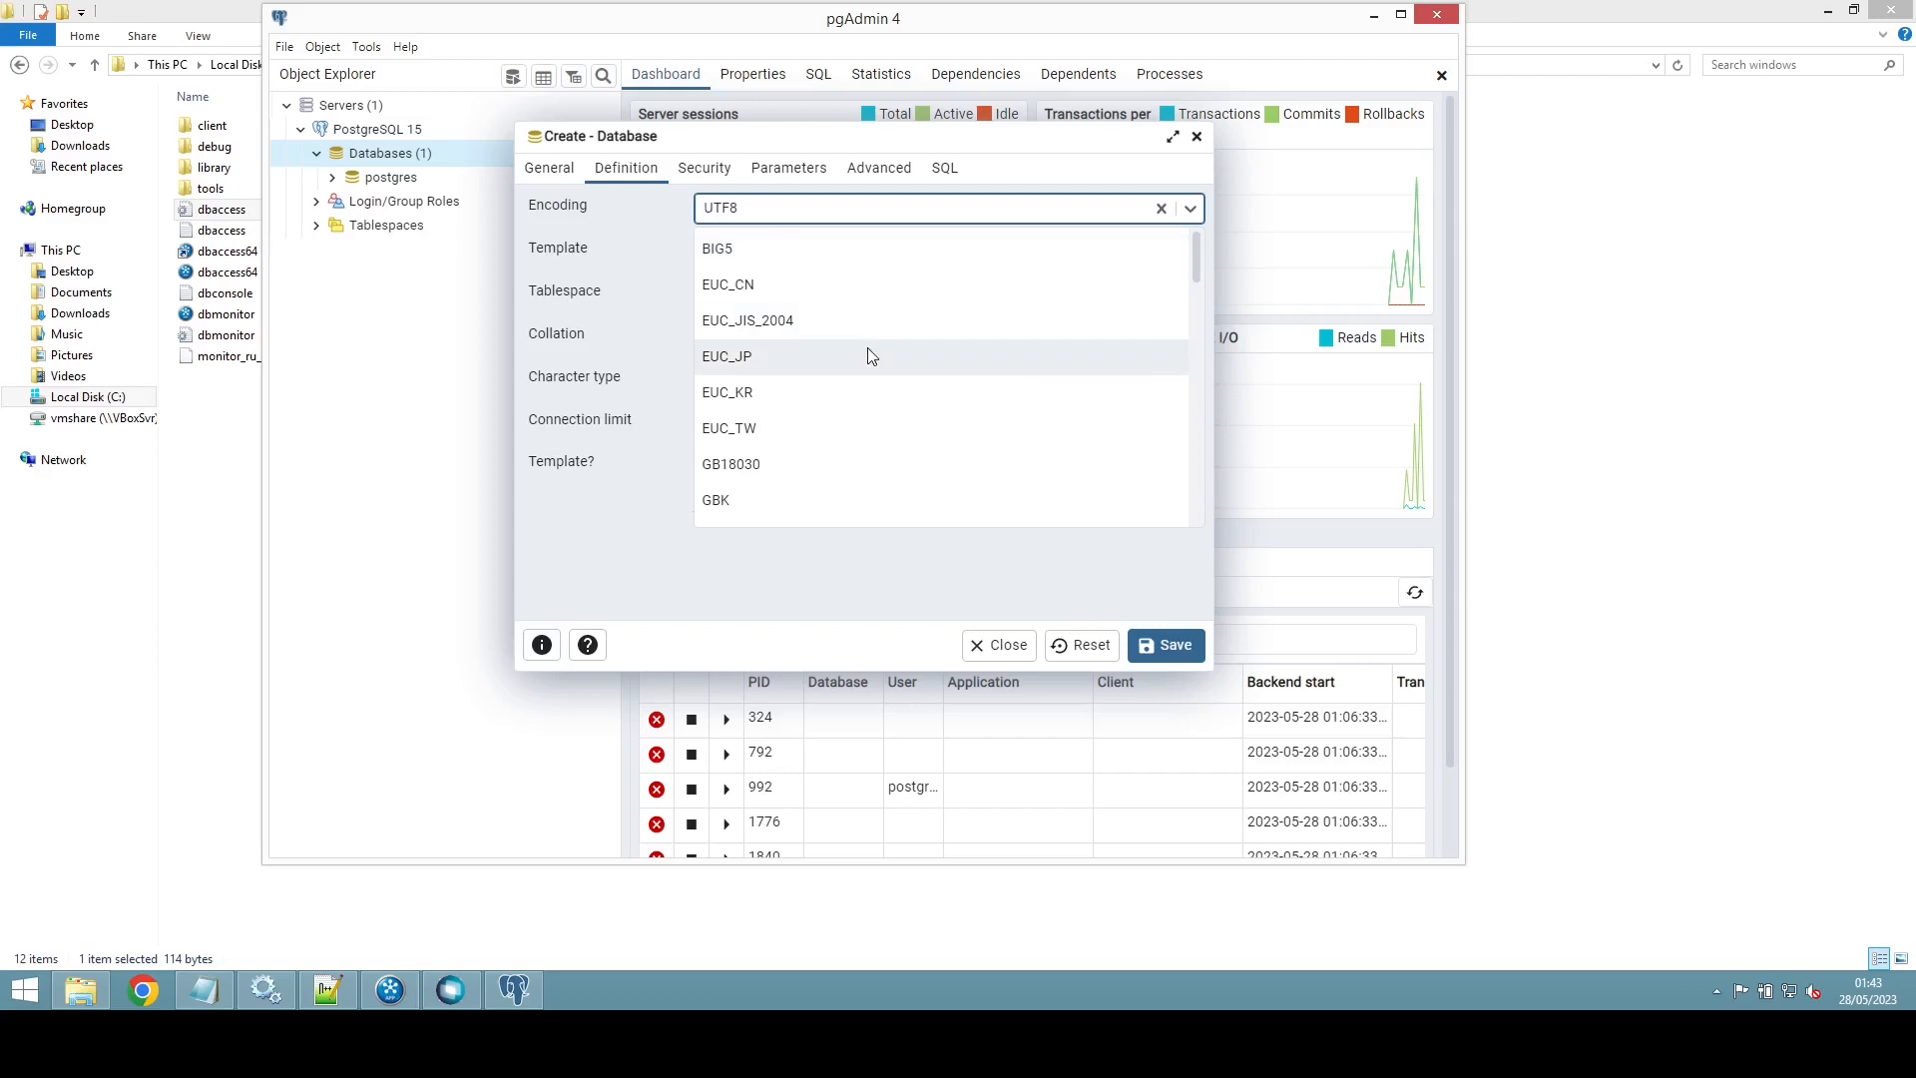
type("win")
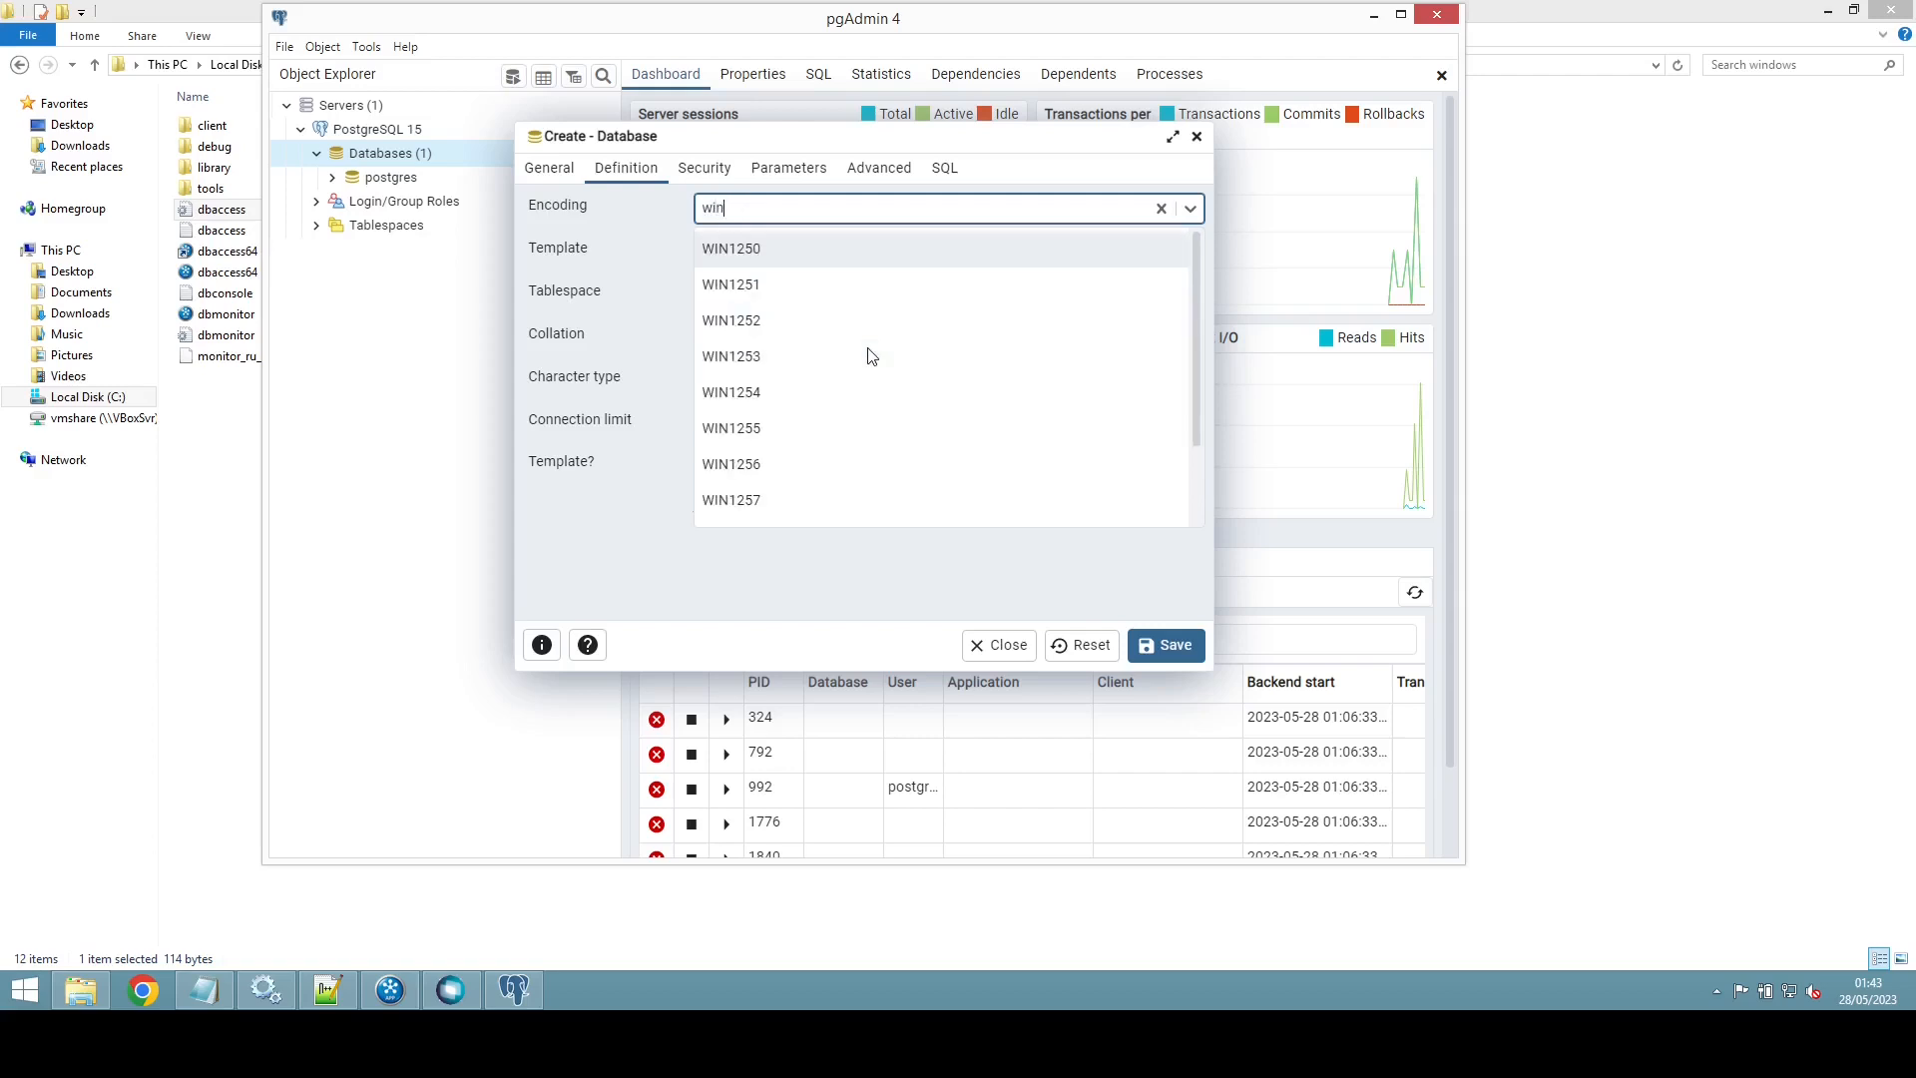
left_click(781, 319)
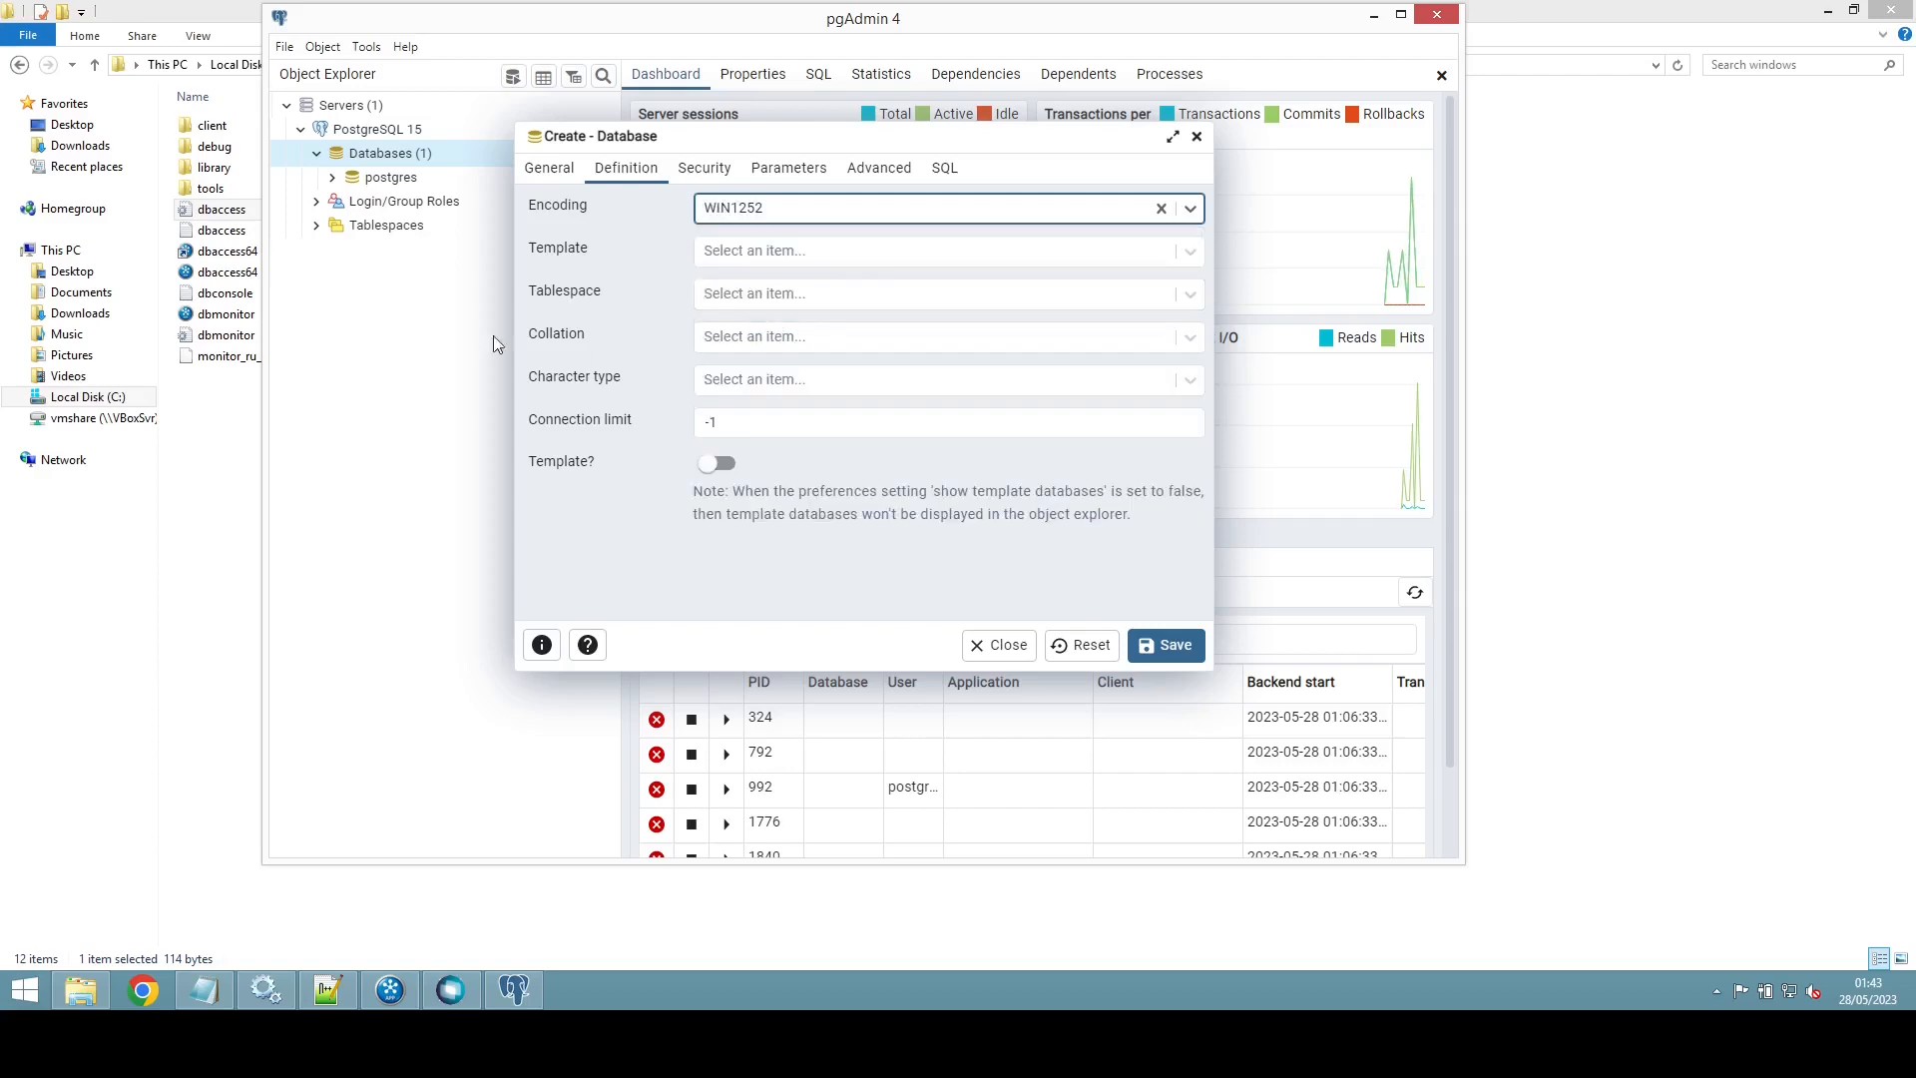
left_click(1189, 252)
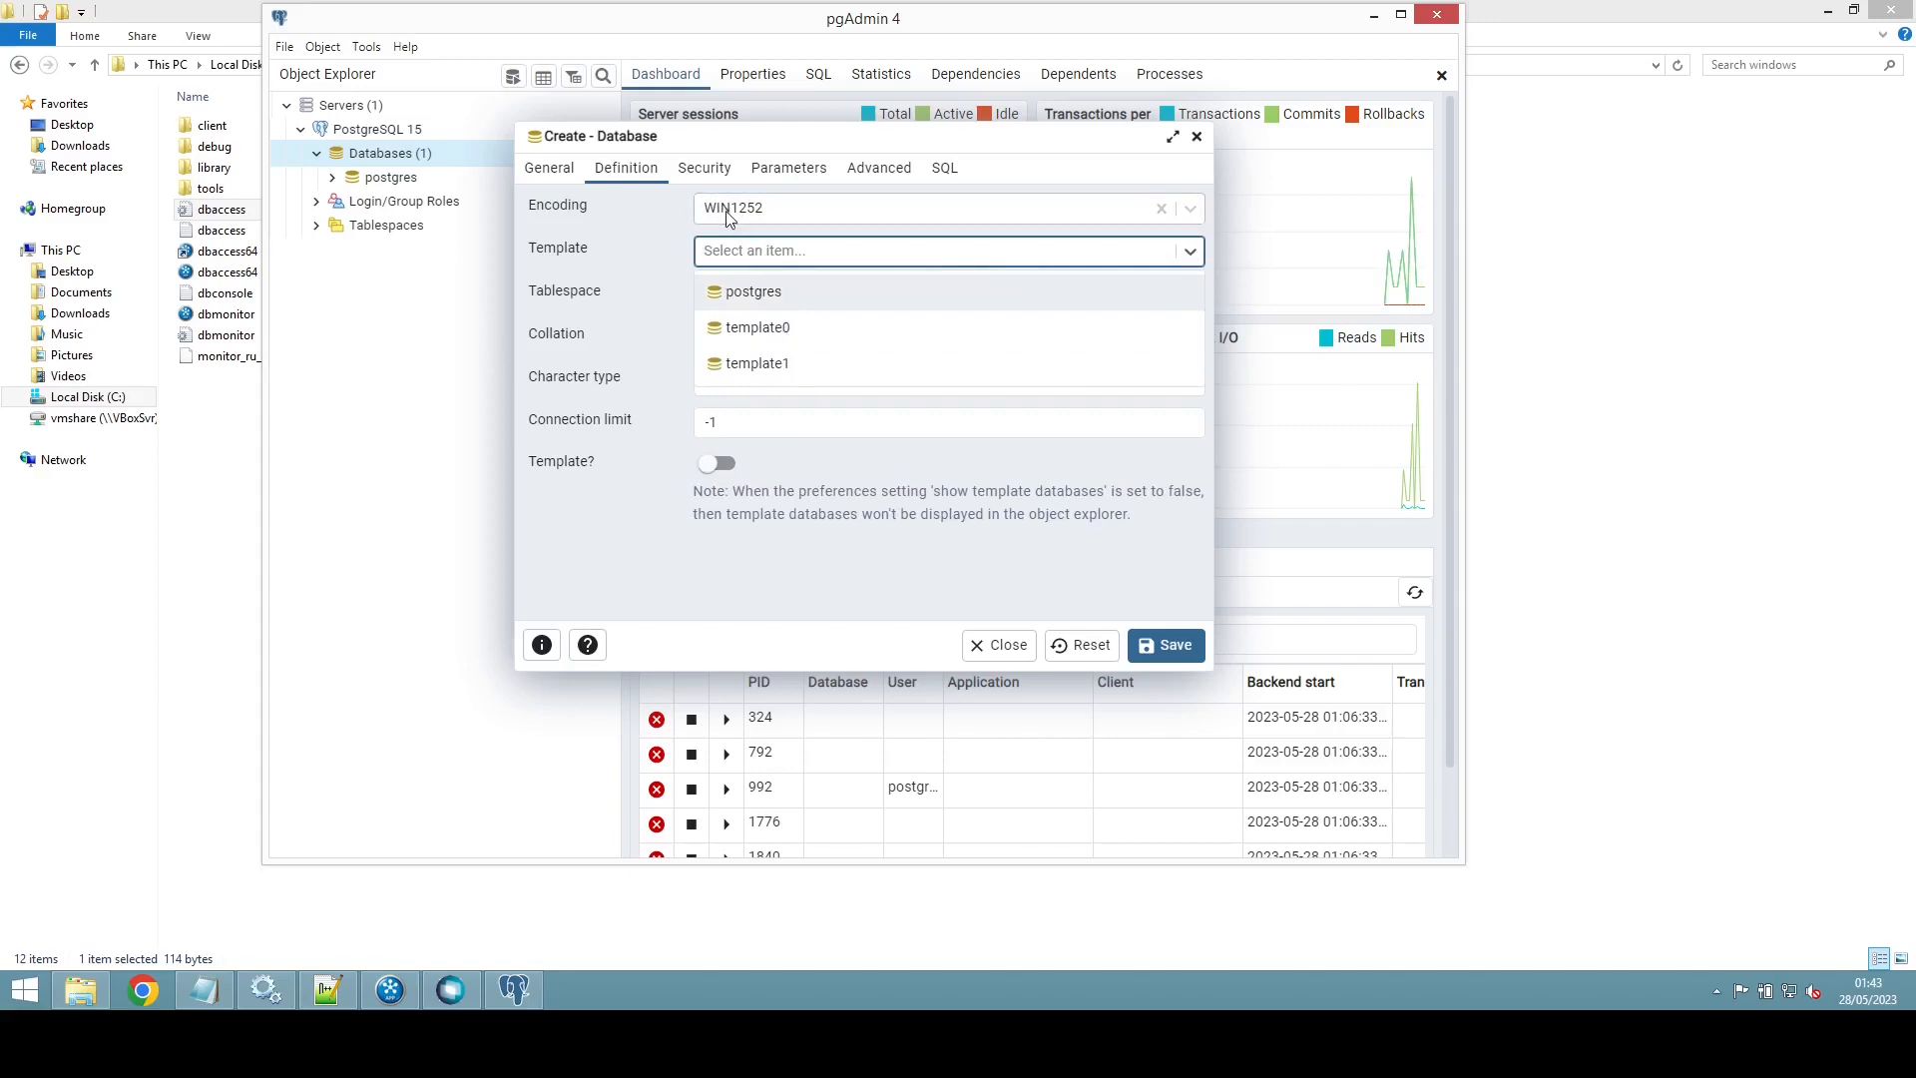
left_click(783, 339)
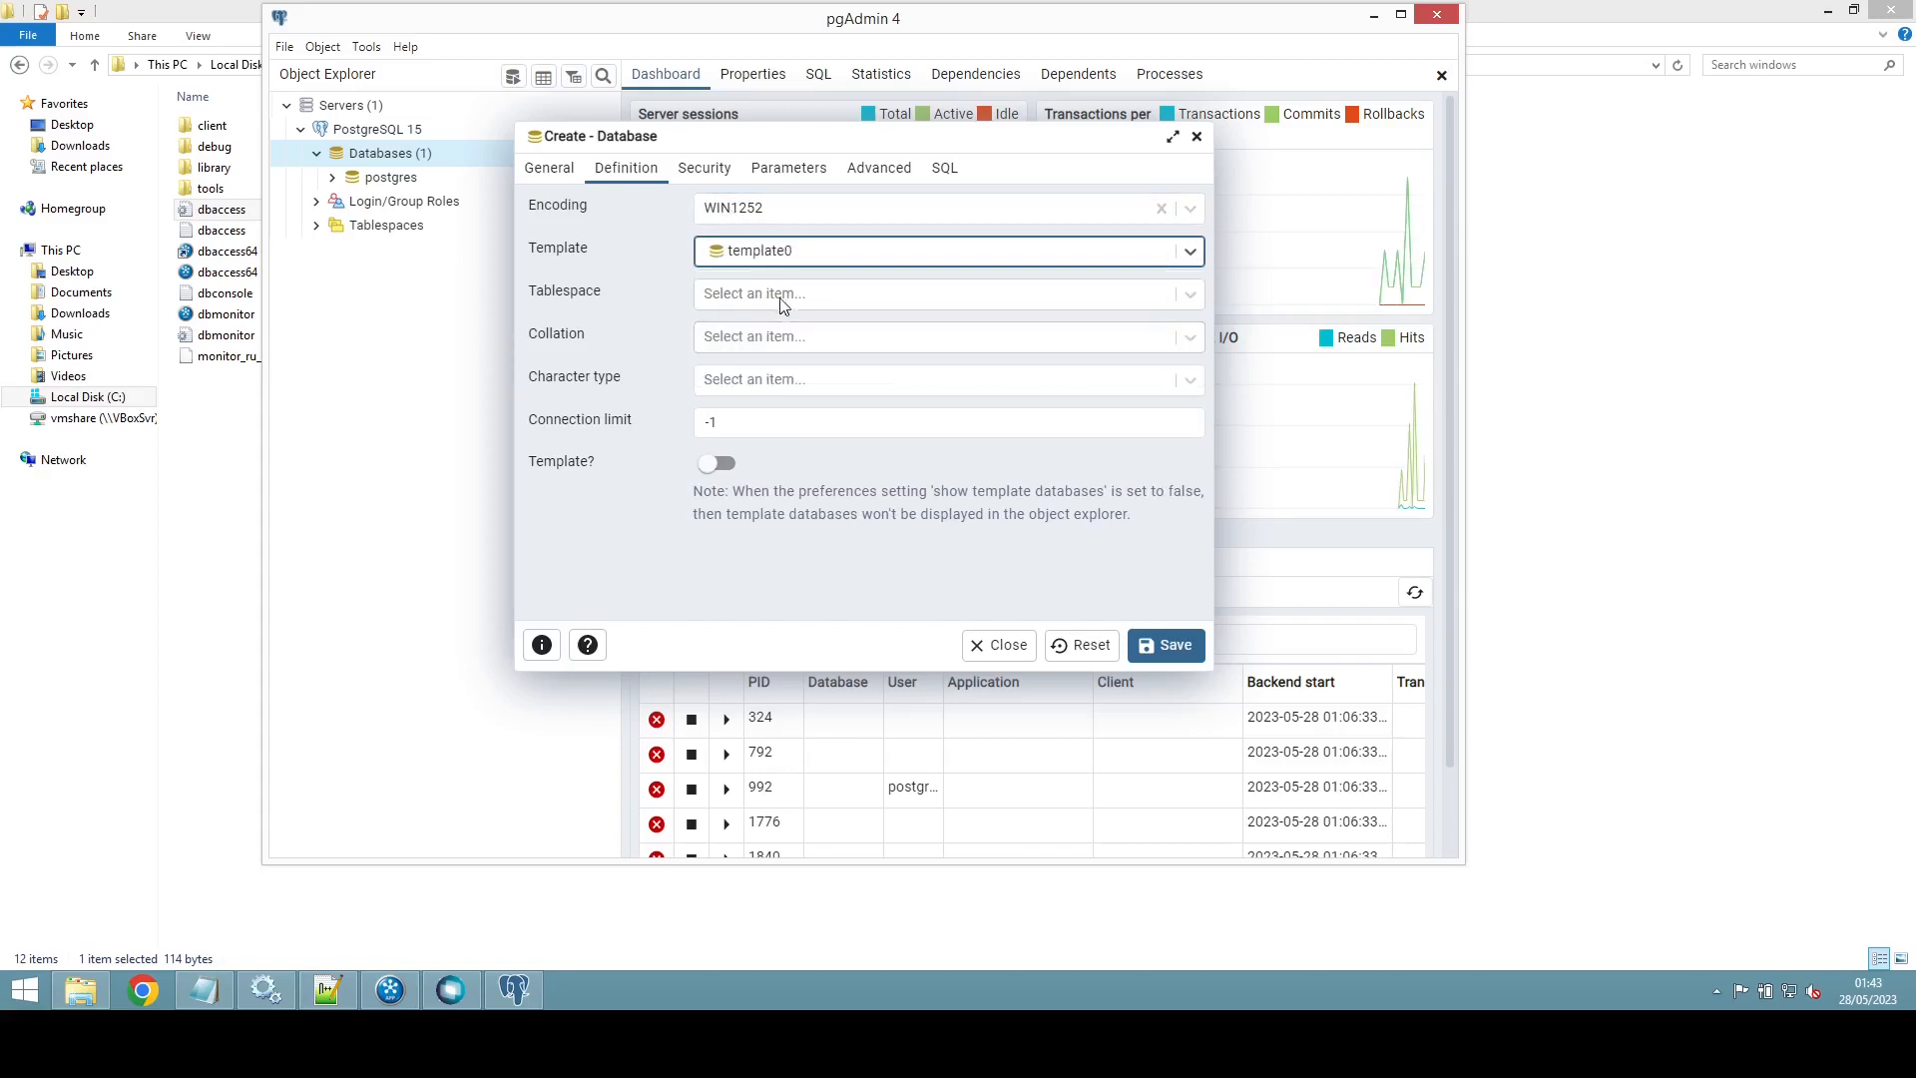
left_click(1189, 295)
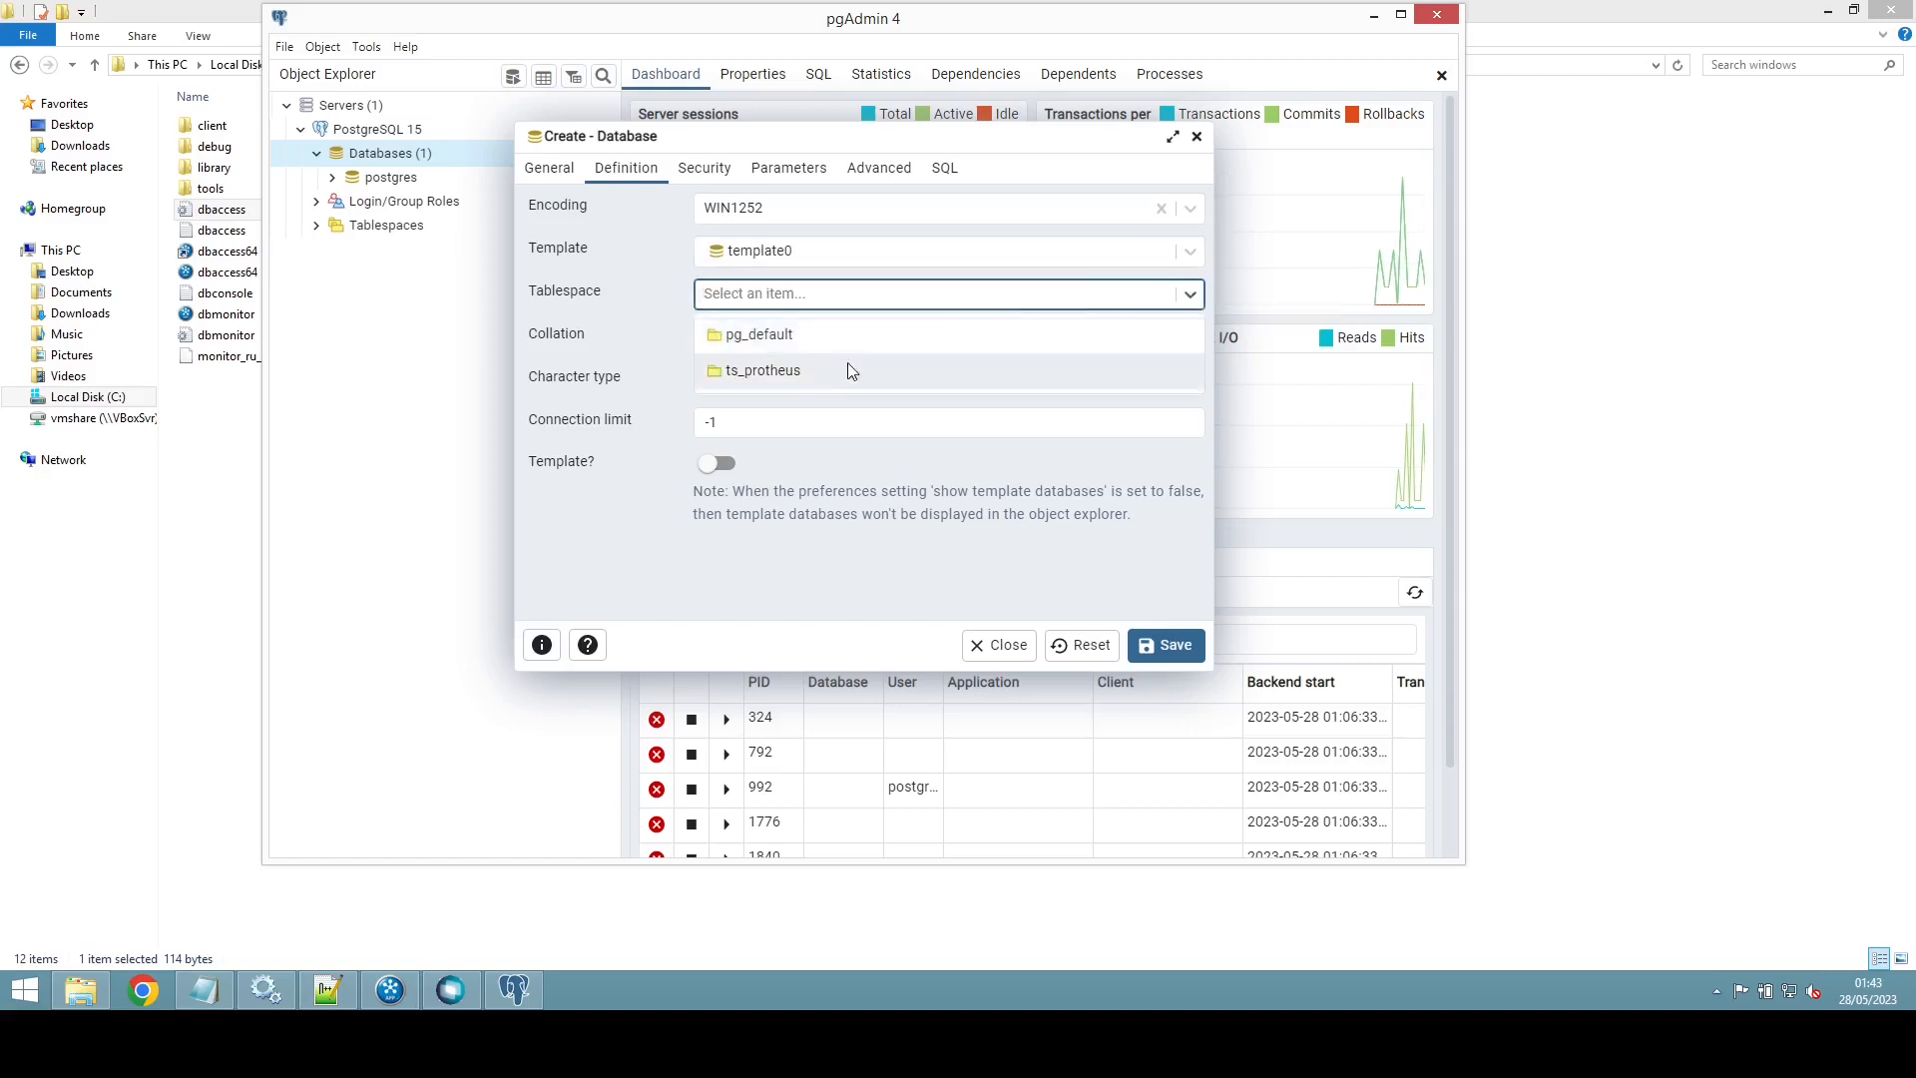
left_click(780, 372)
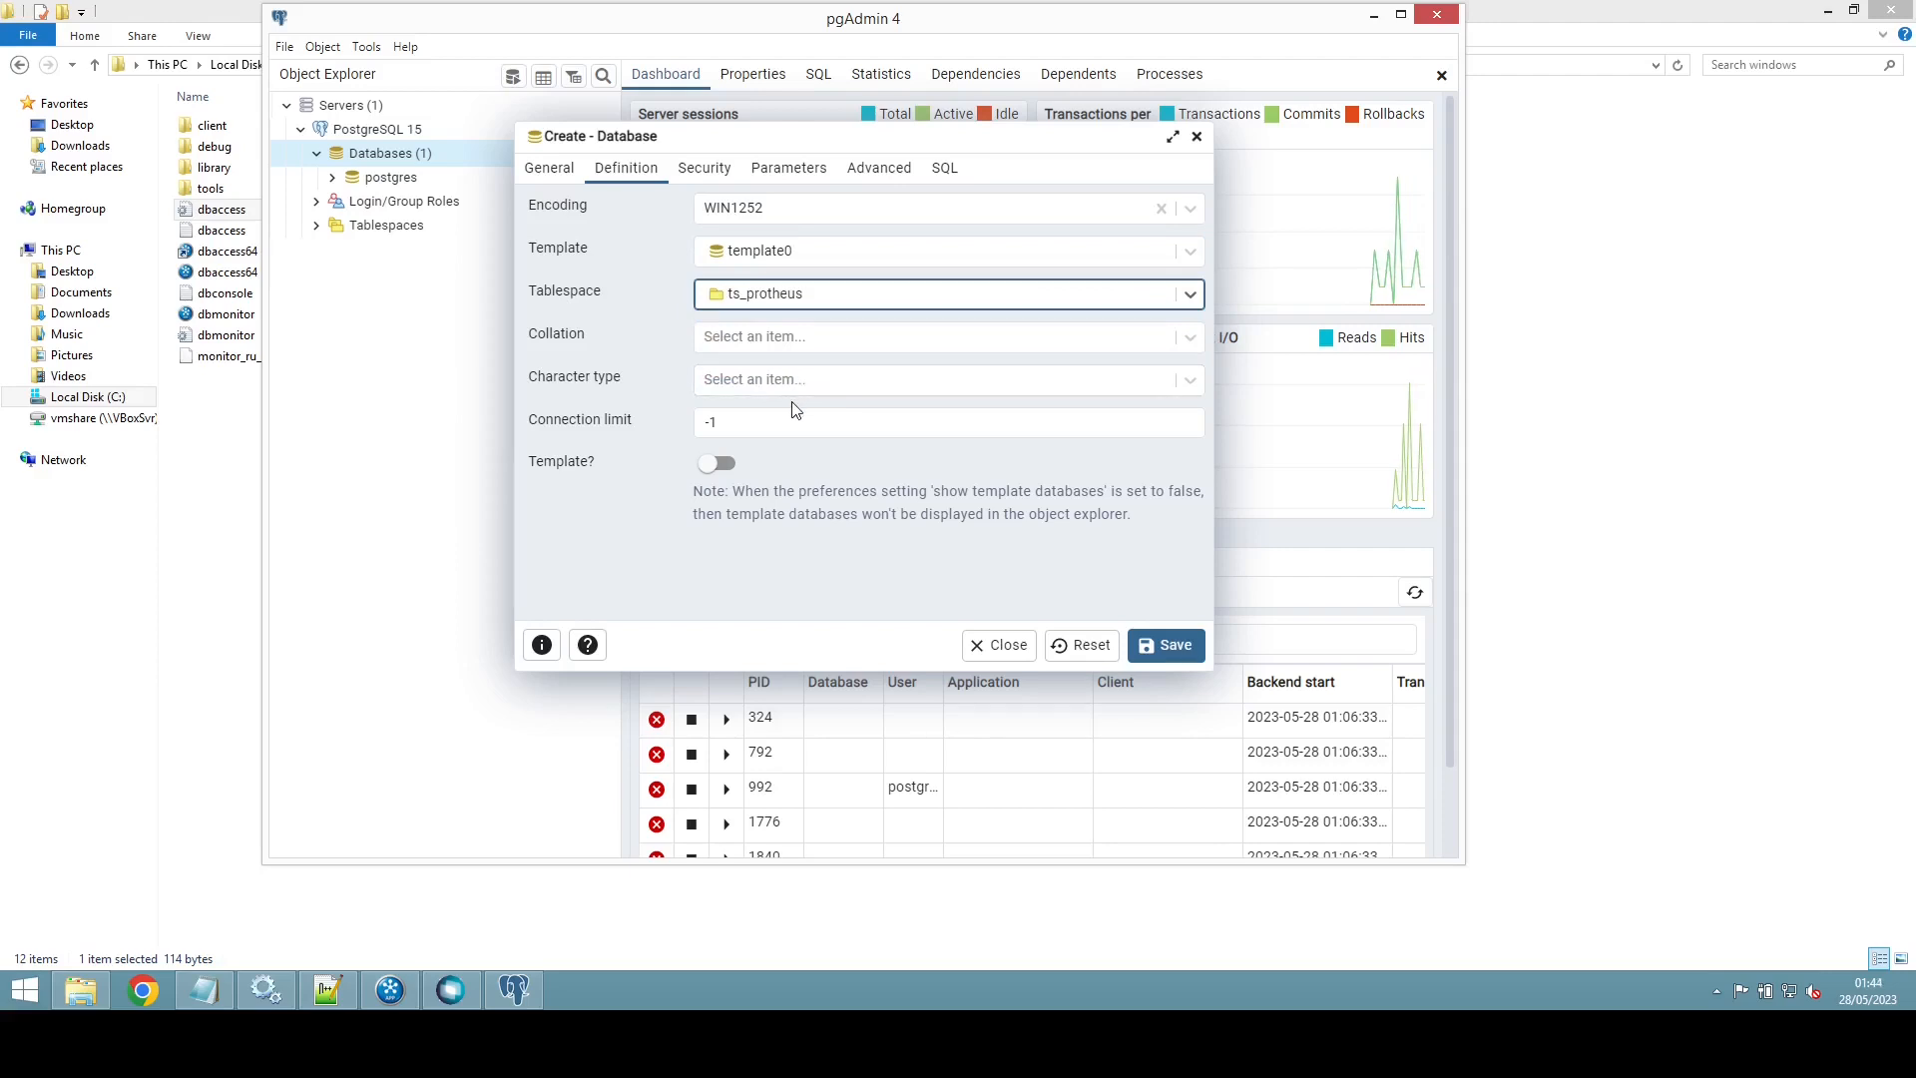
Step: Set collation and character type to C, then save the protheus database
left_click(1149, 340)
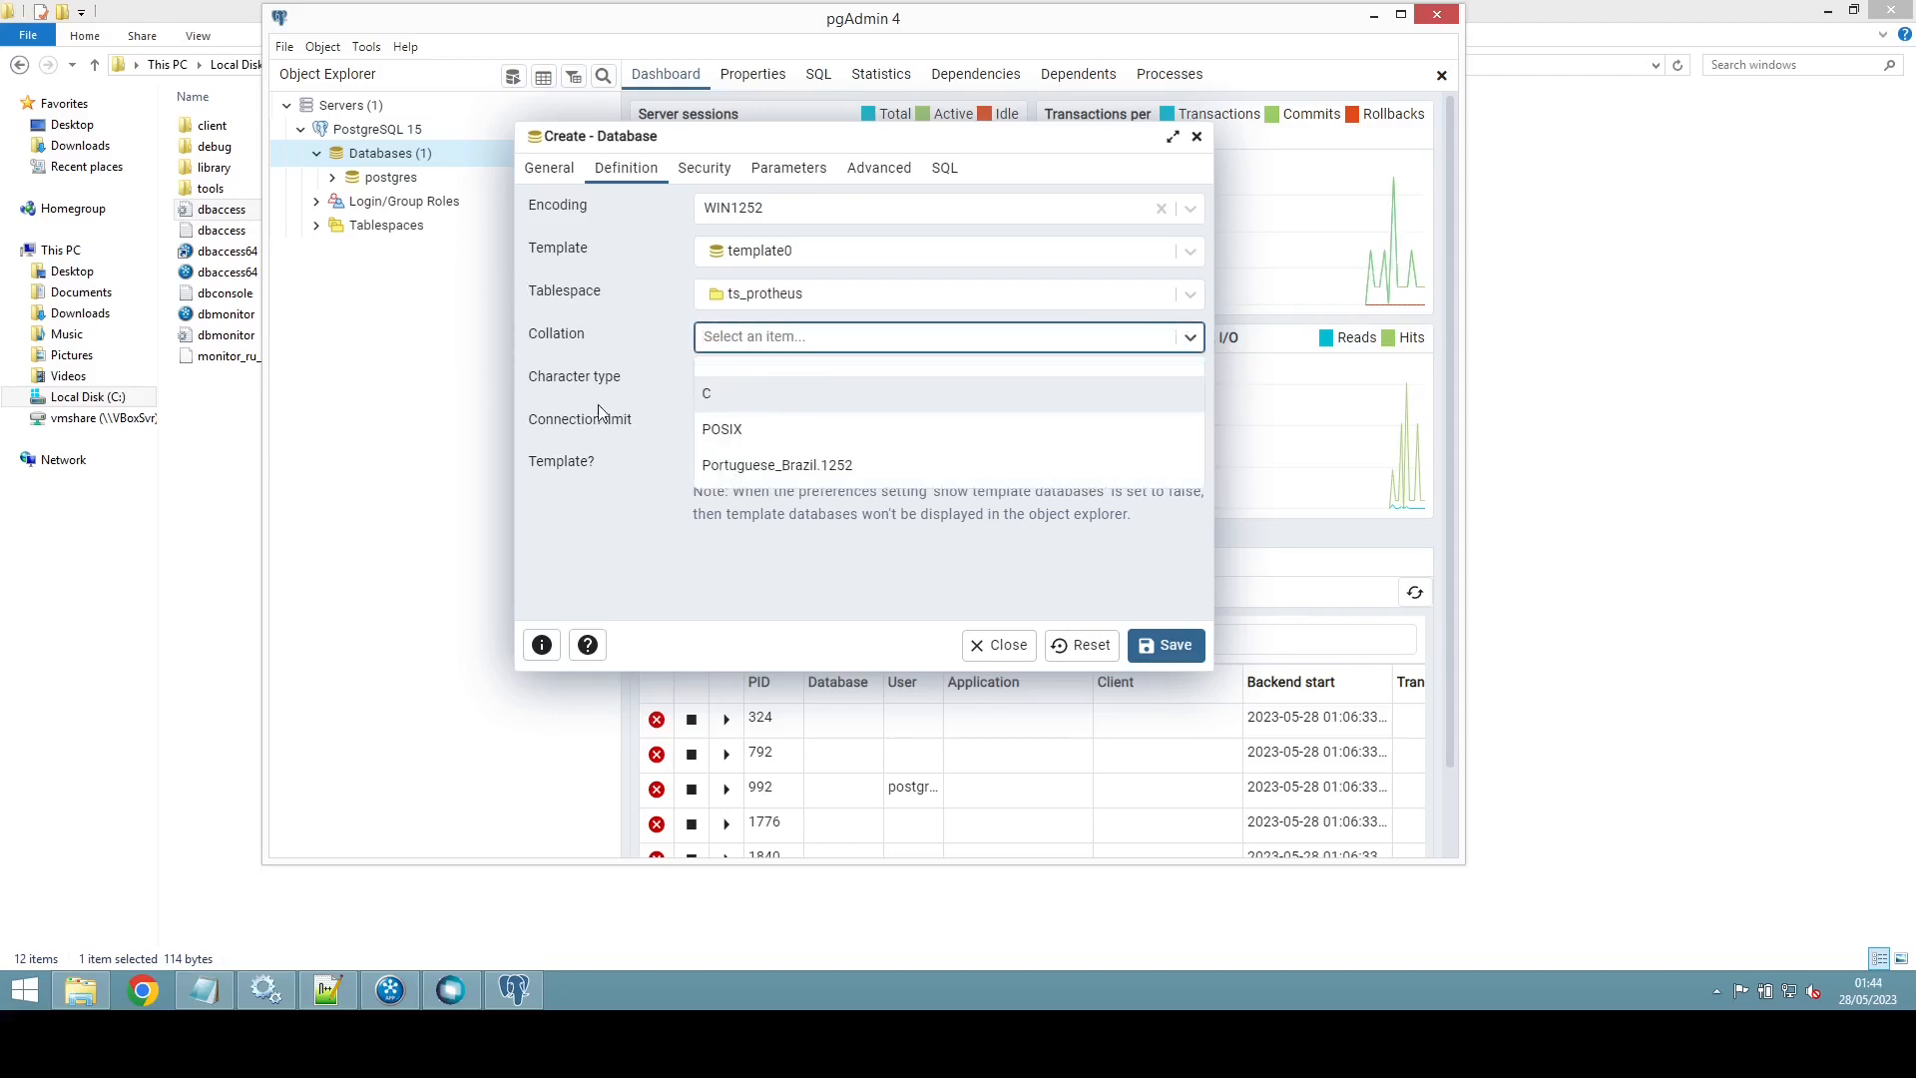
left_click(724, 401)
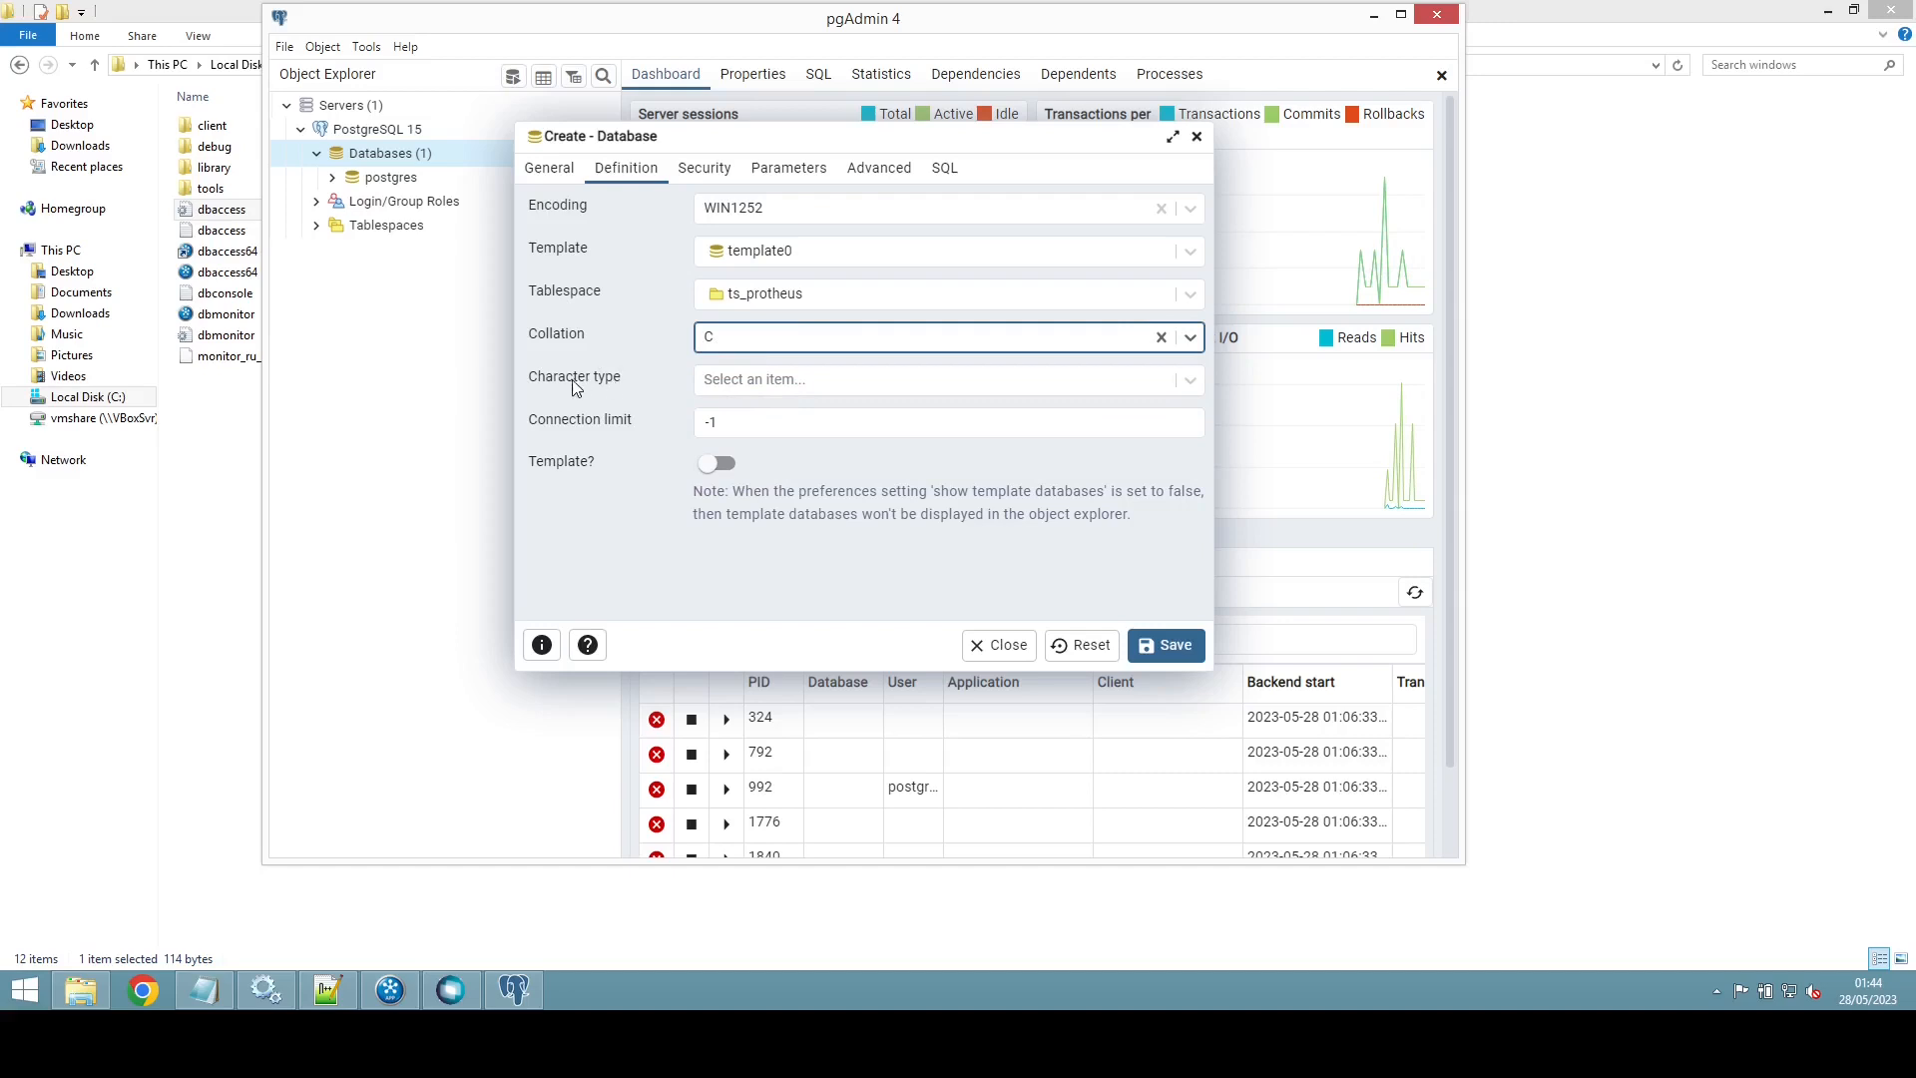
left_click(1189, 379)
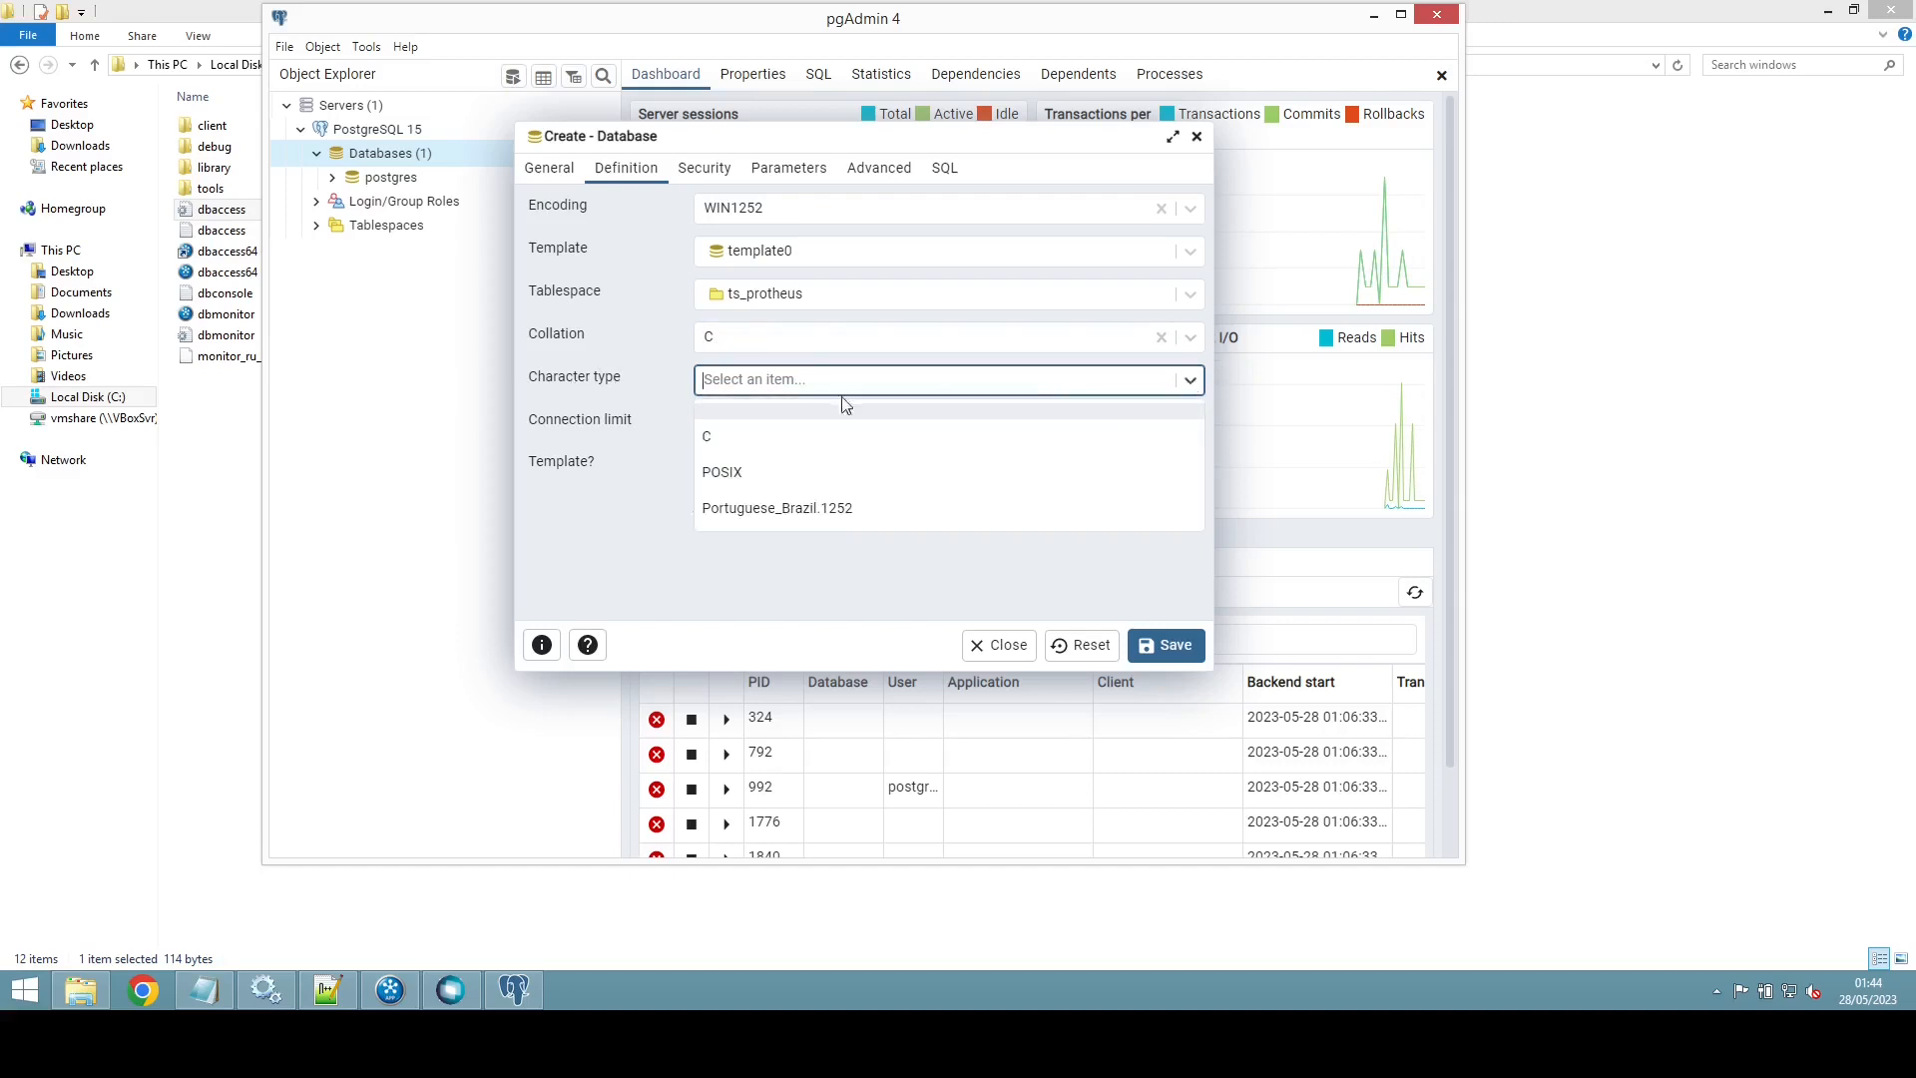
left_click(715, 439)
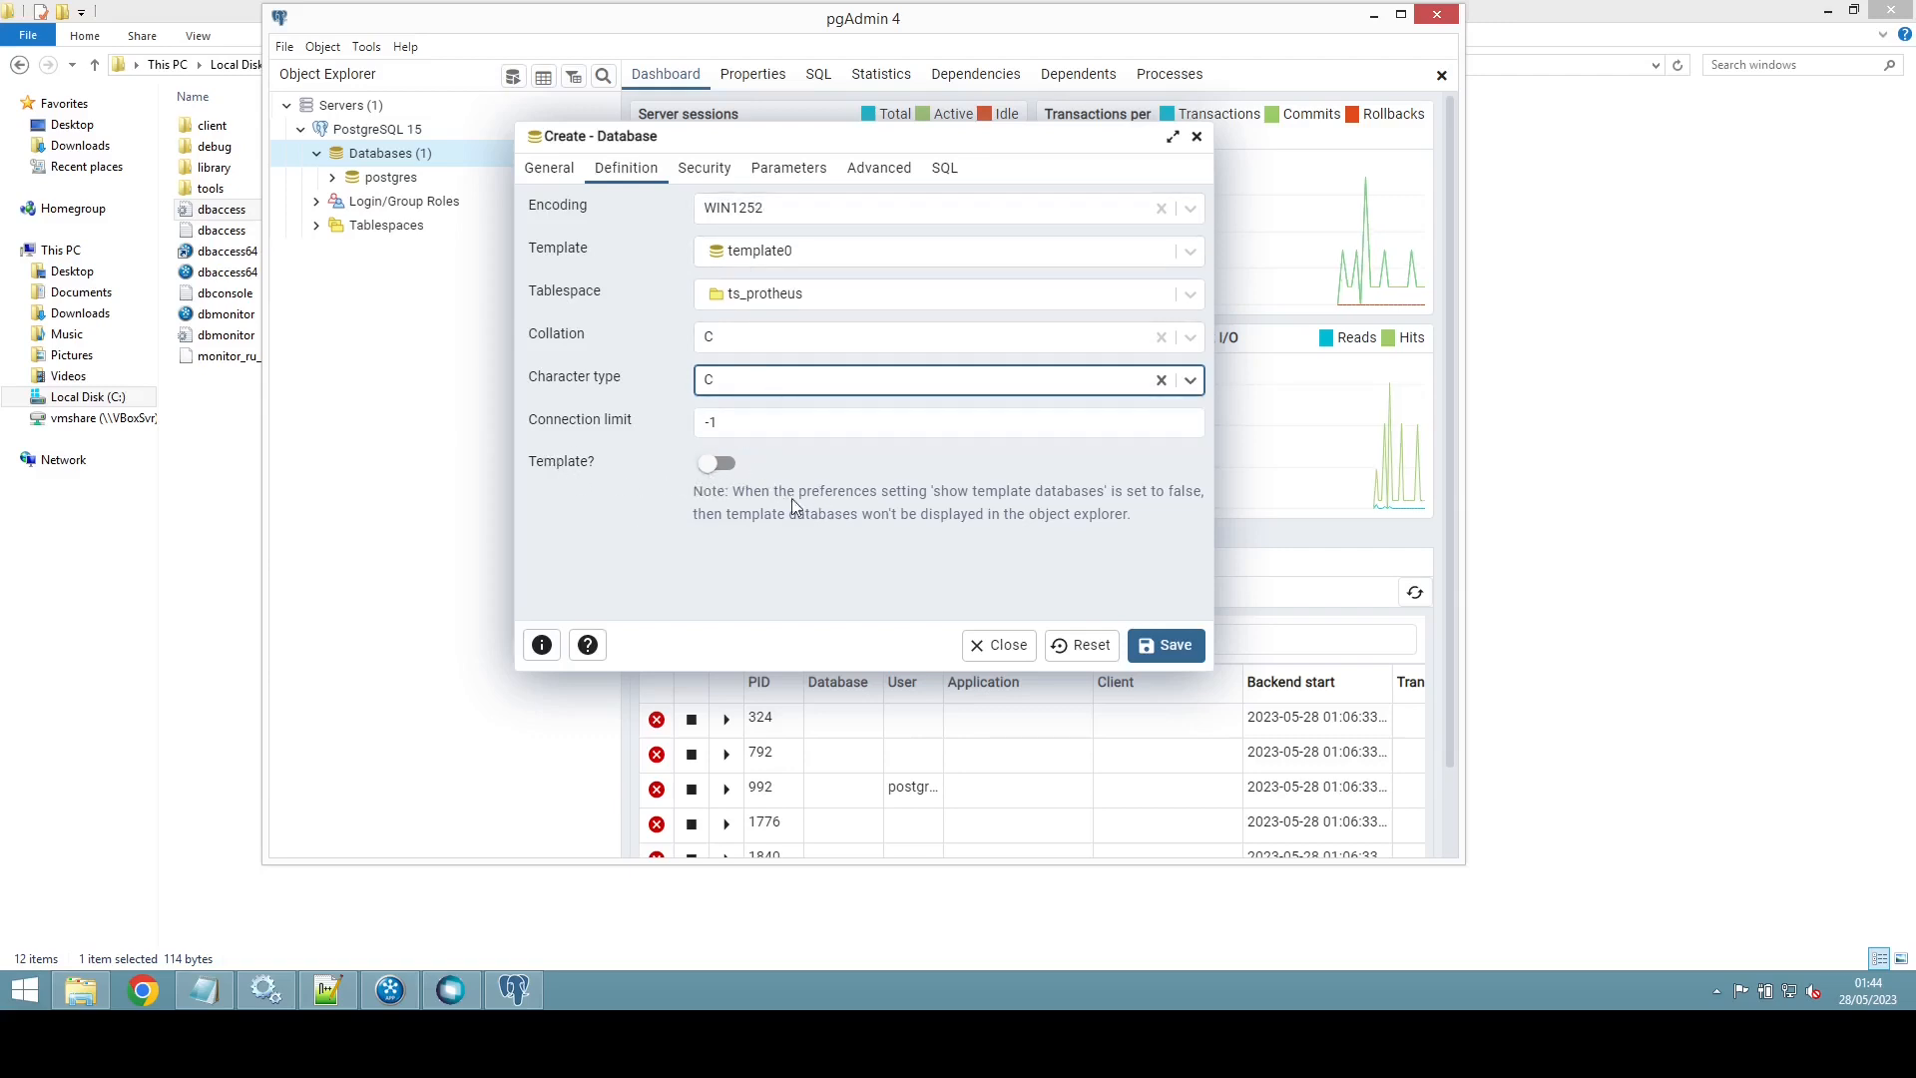
left_click(1170, 648)
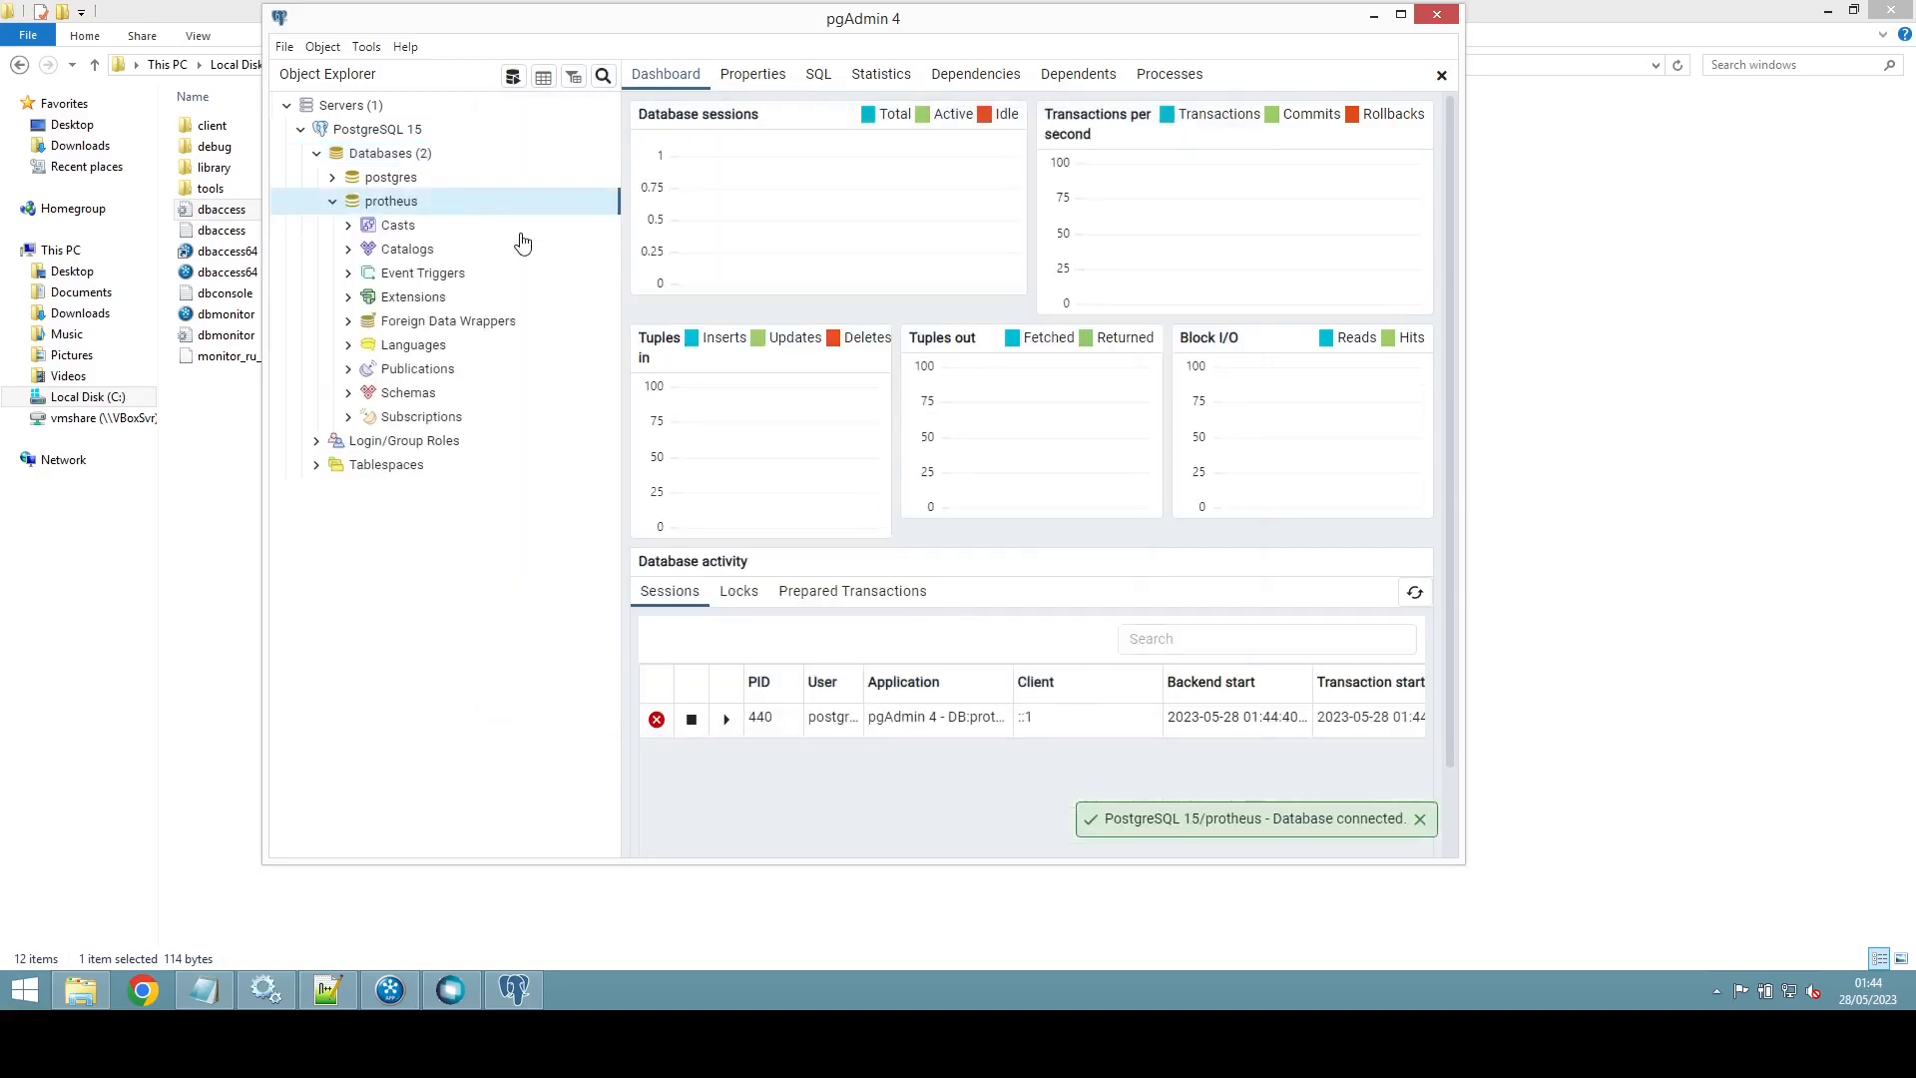
Step: In the 64-bit ODBC administrator, remove the protheus System DSN and confirm
left_click(333, 201)
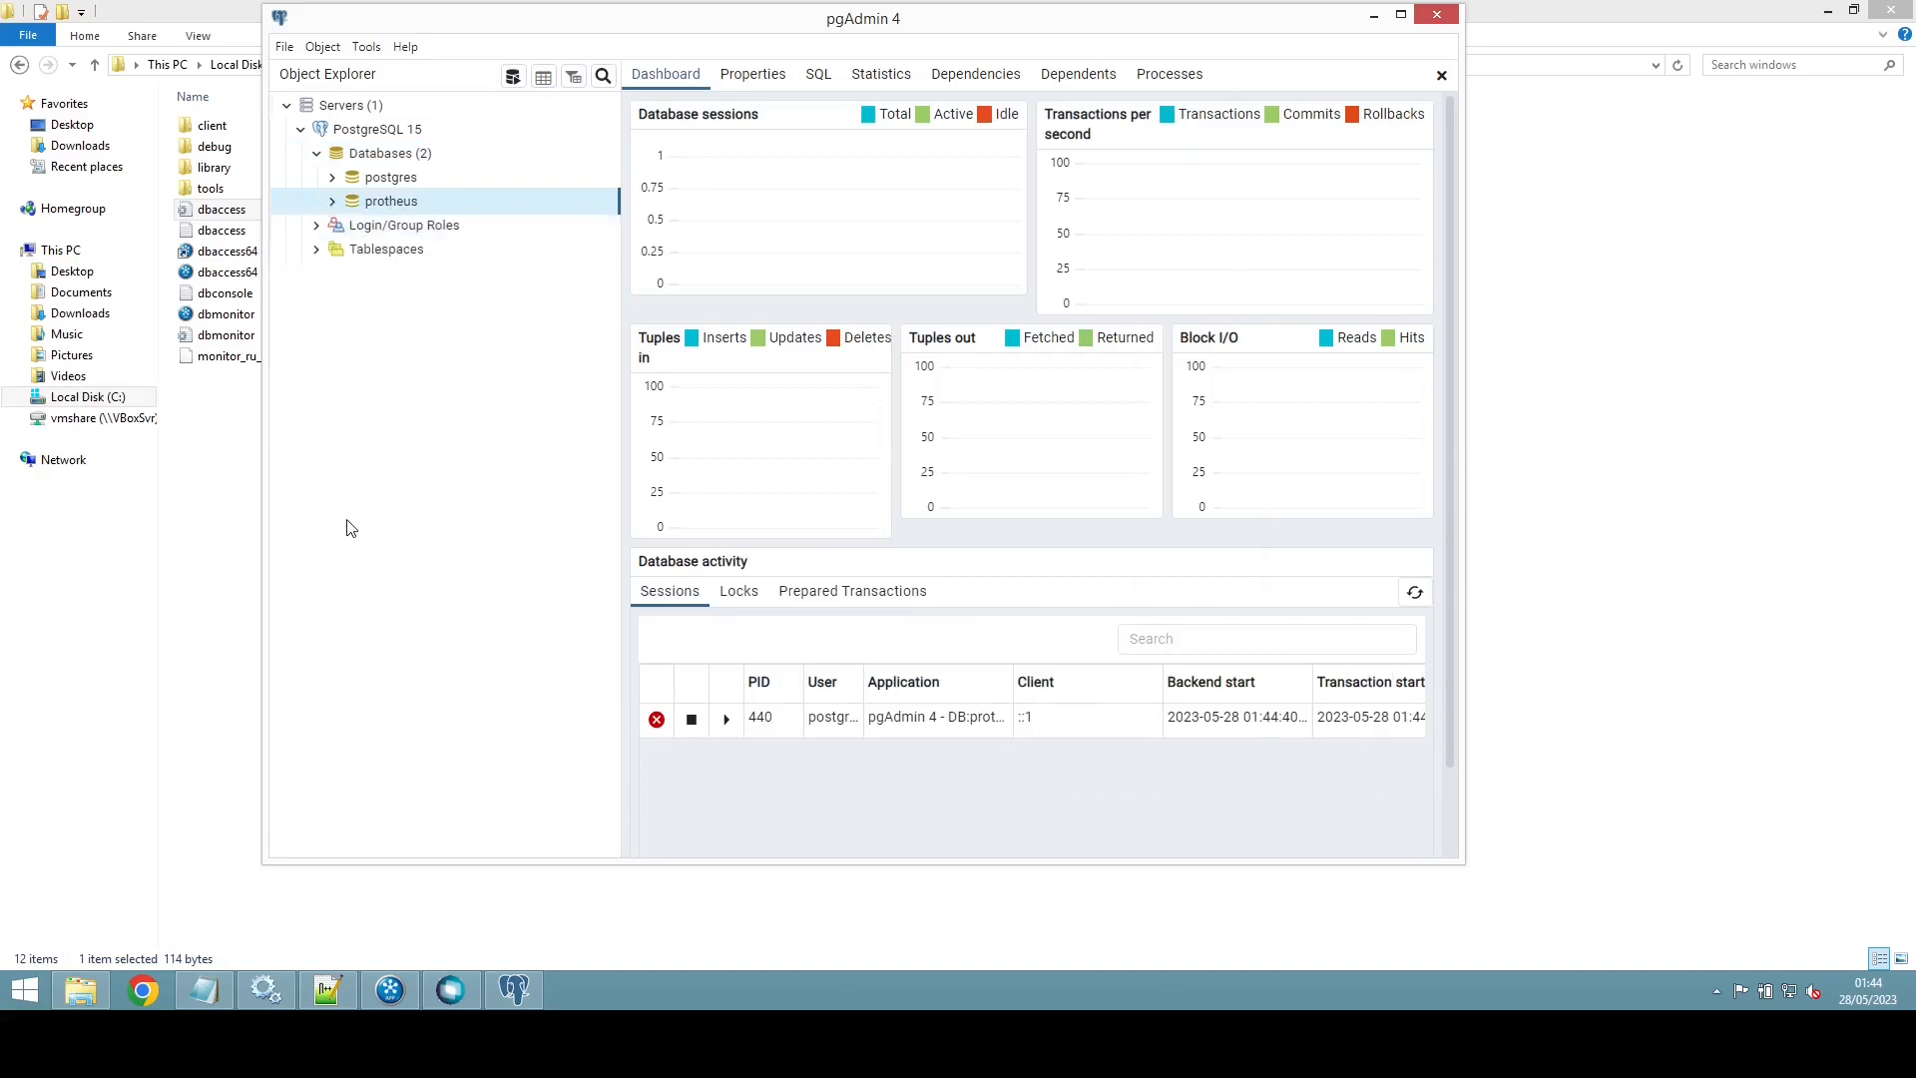
key("super")
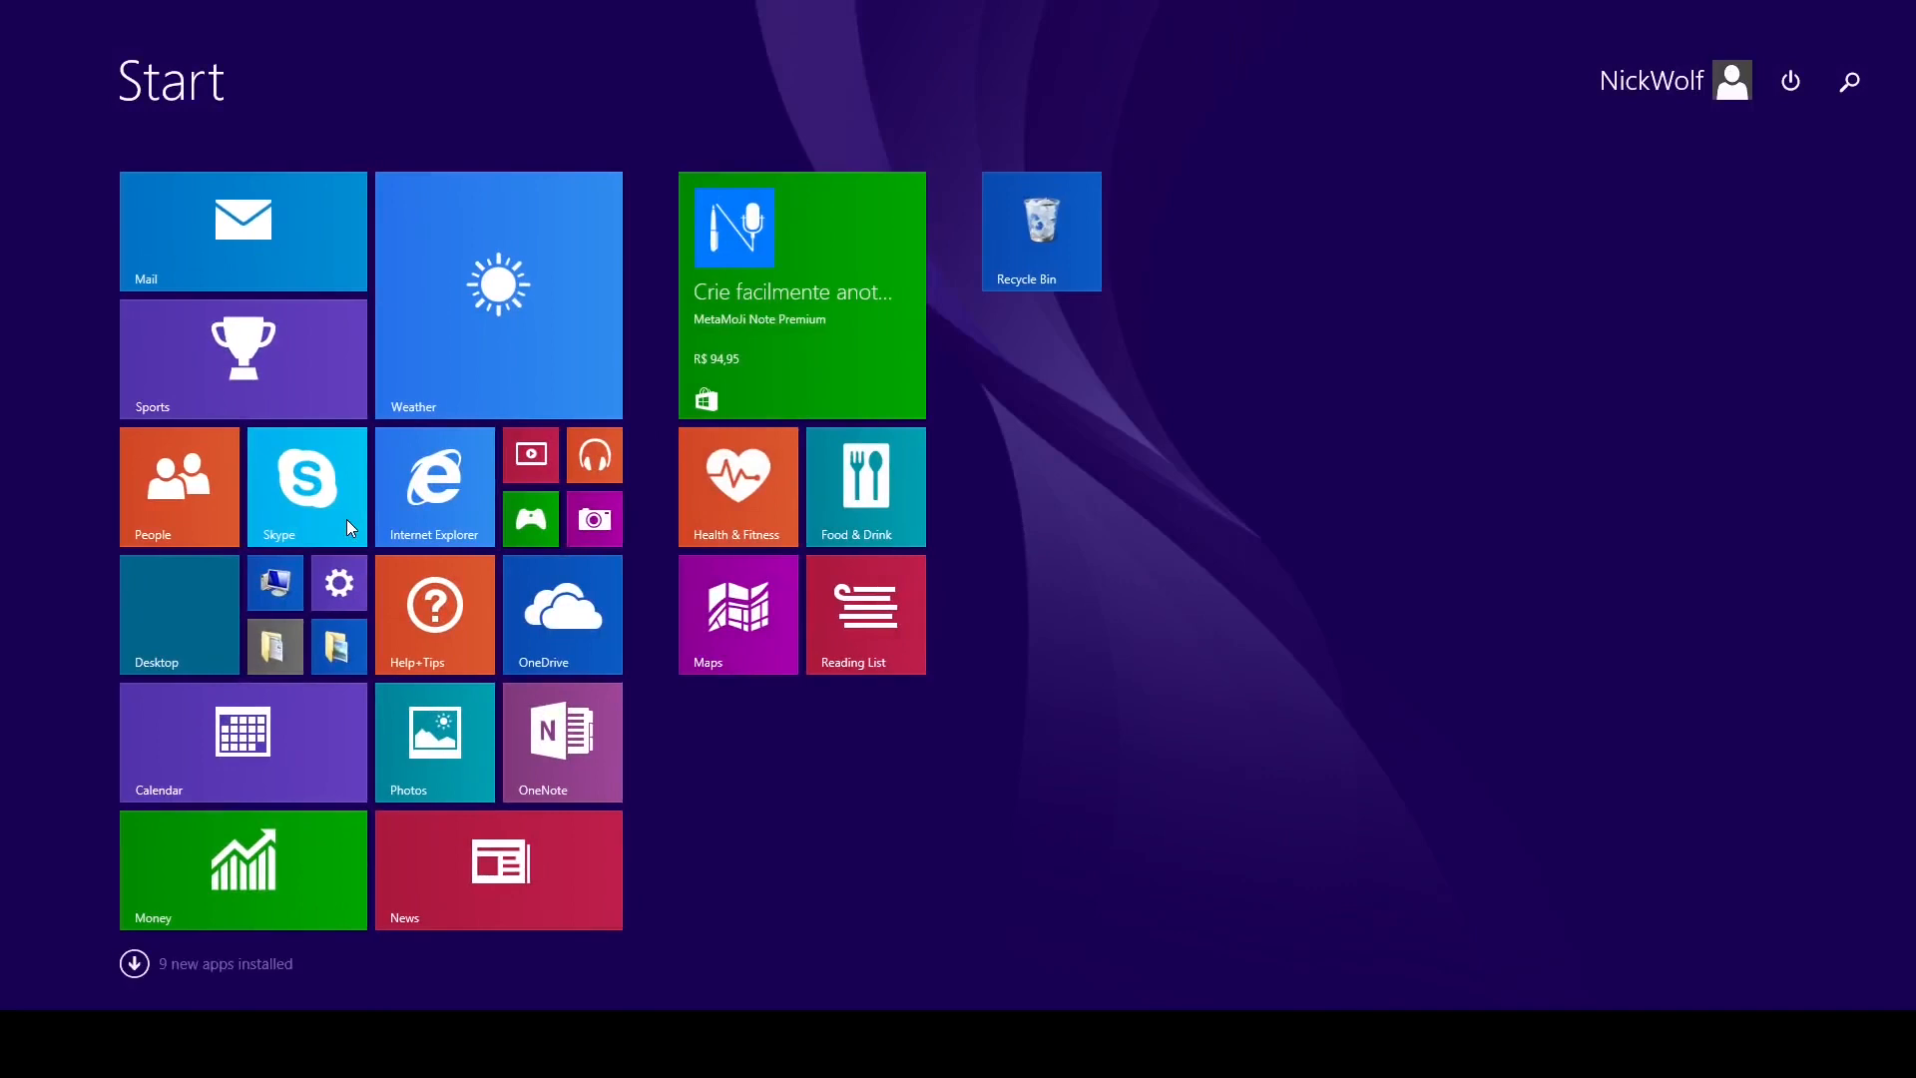
type("odbc")
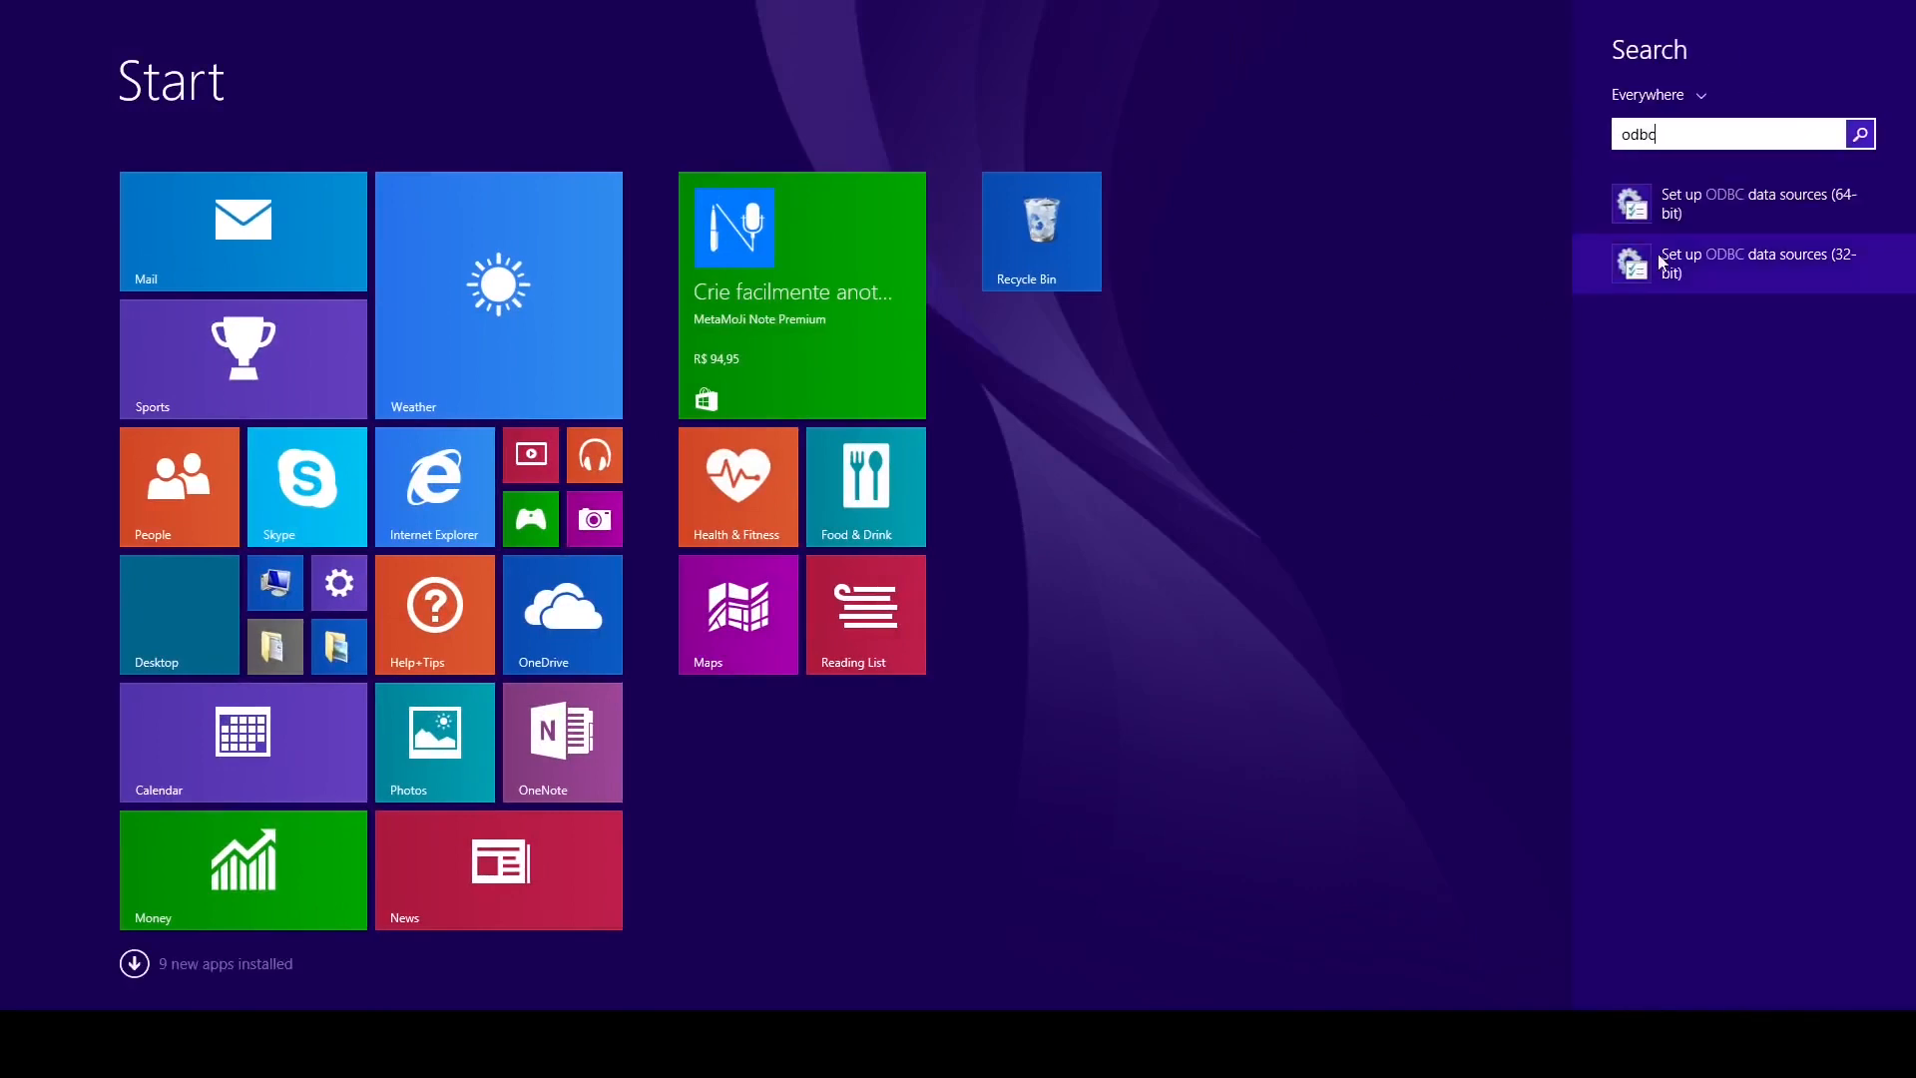
left_click(1745, 210)
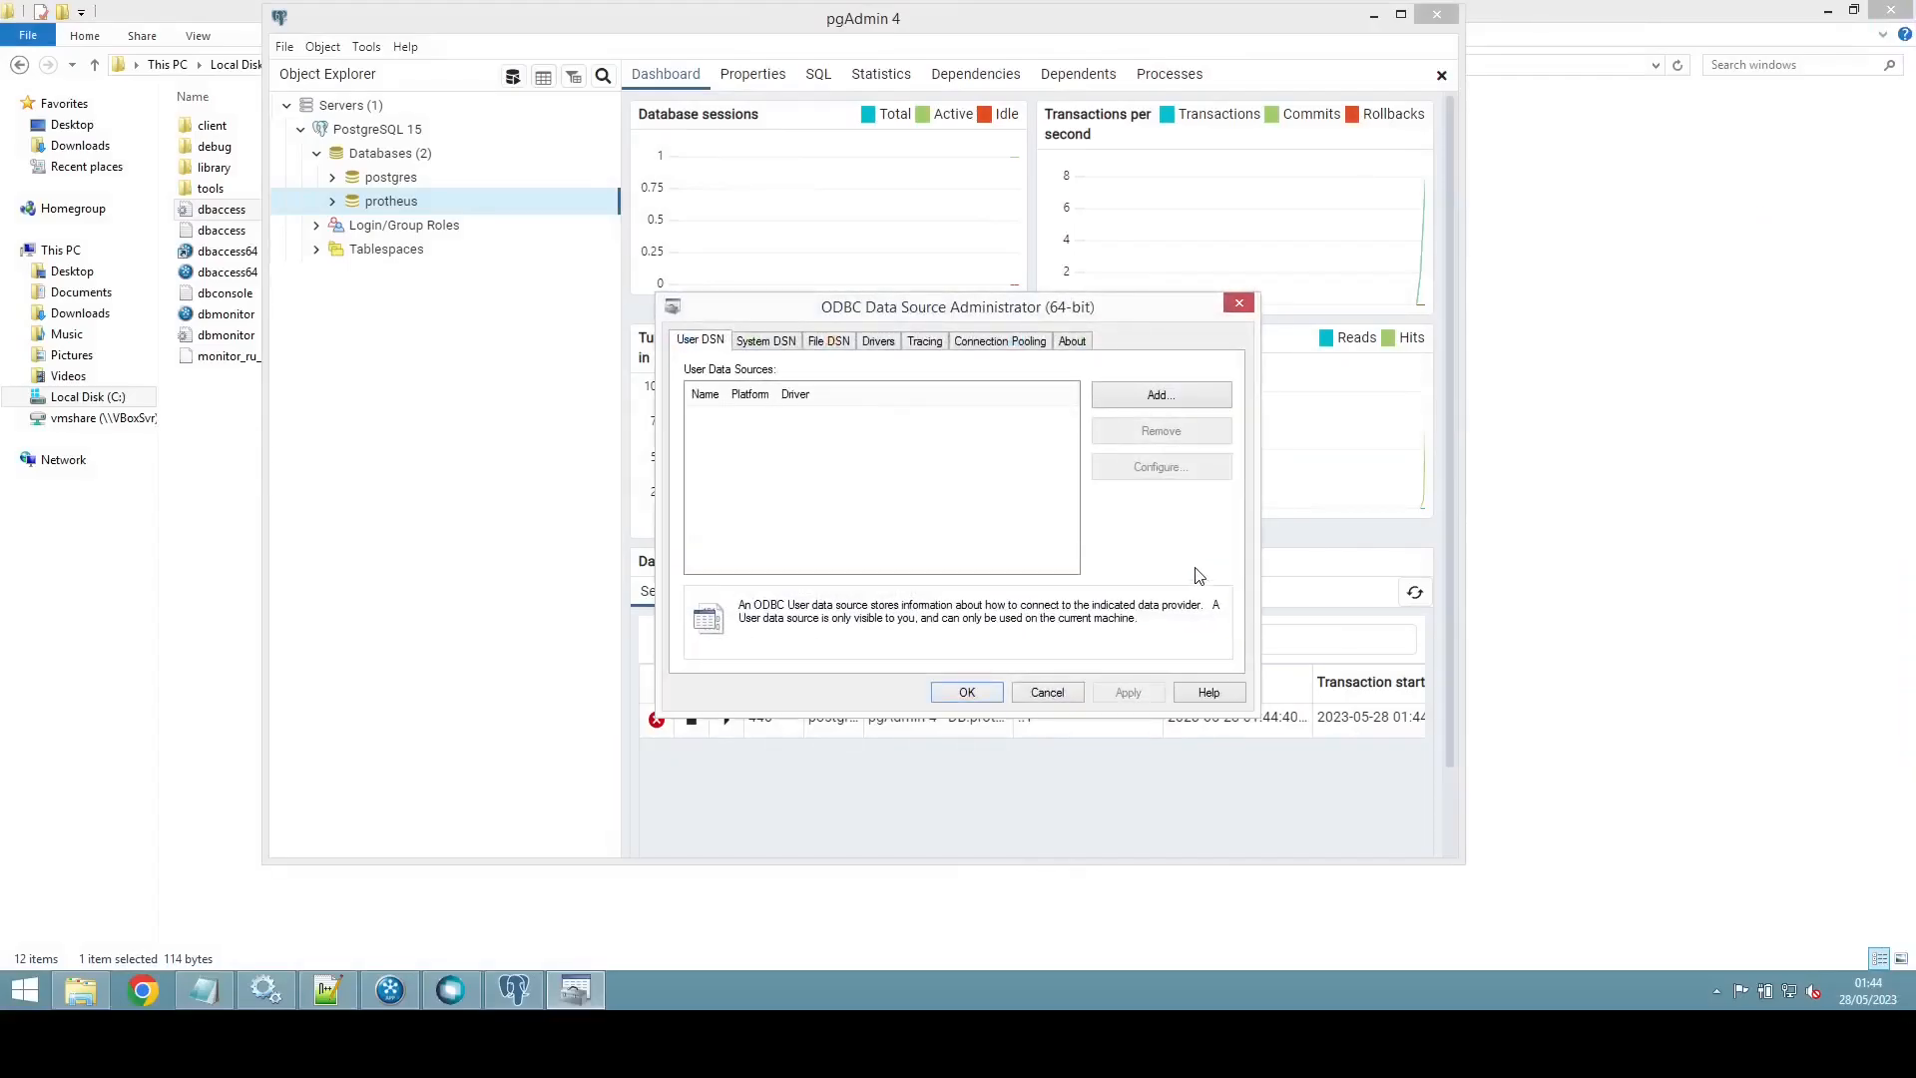
left_click(777, 340)
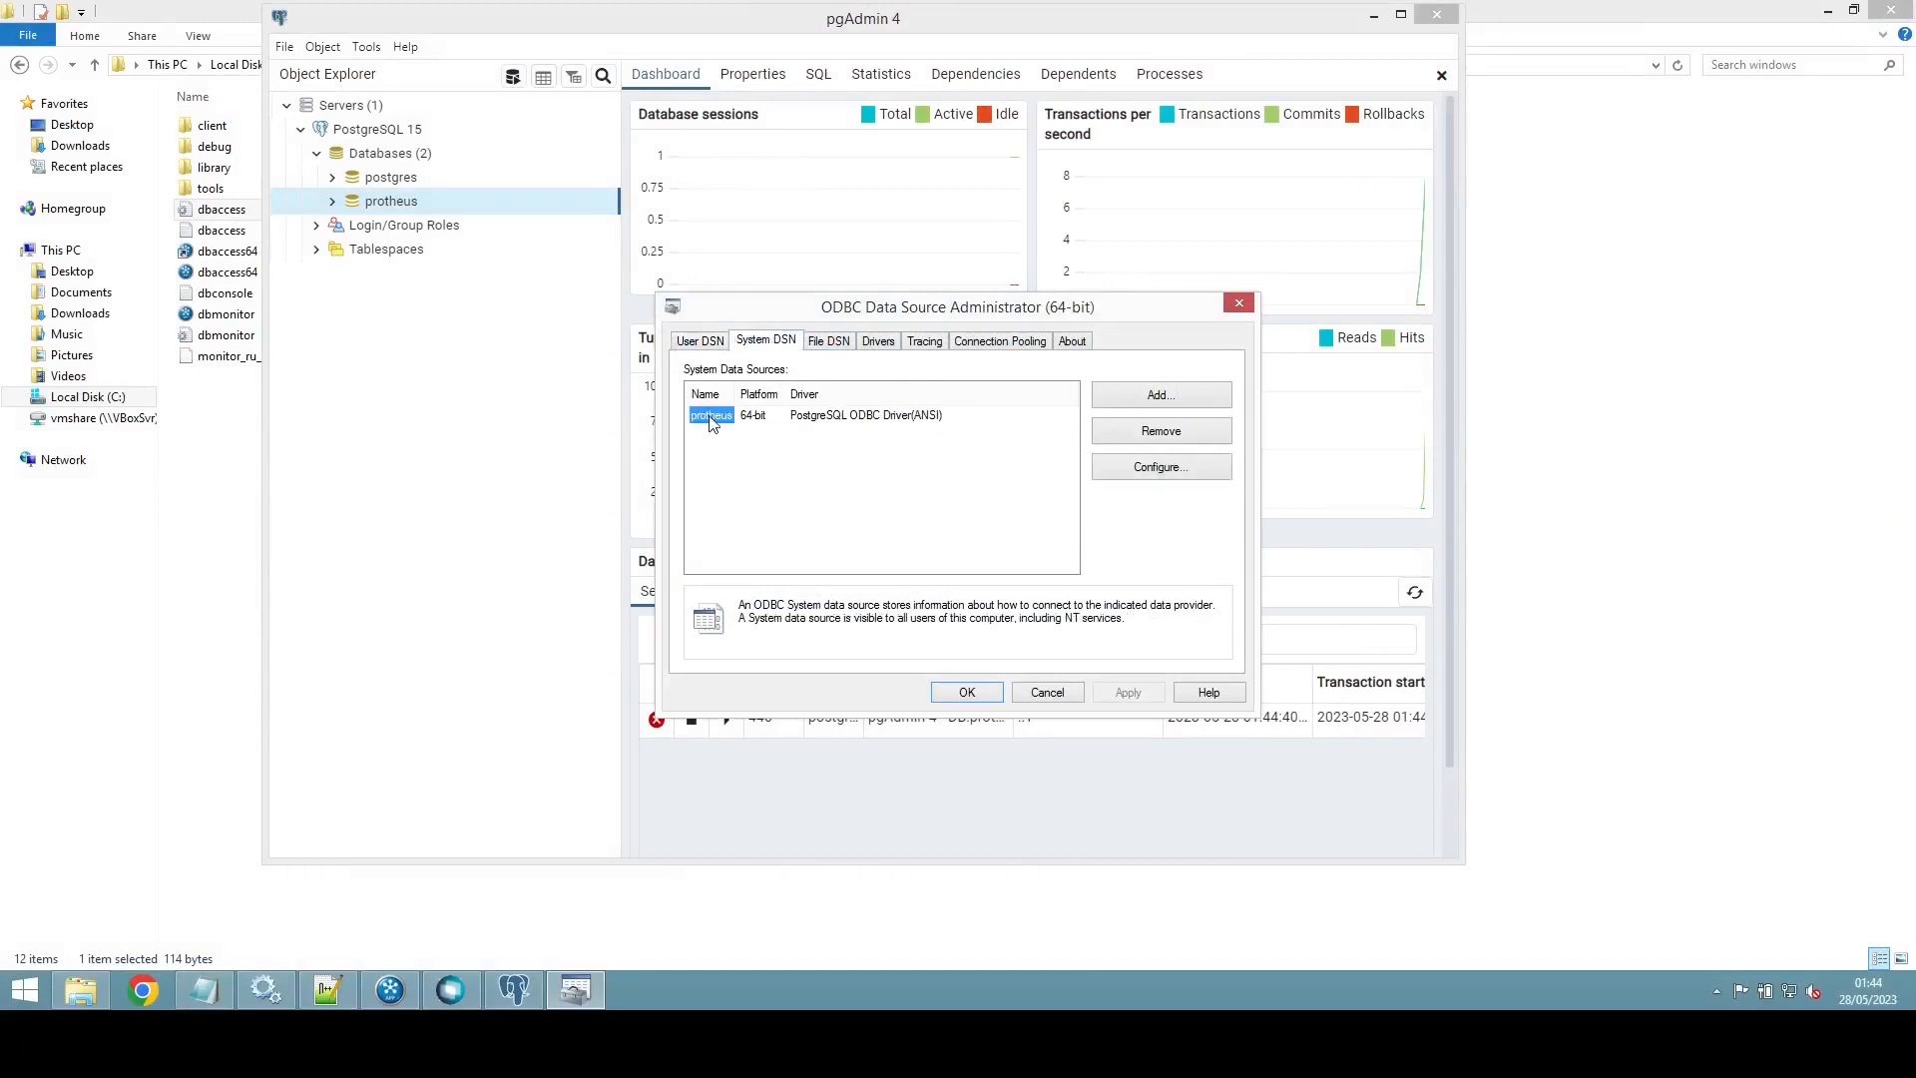
left_click(1203, 434)
left_click(1030, 573)
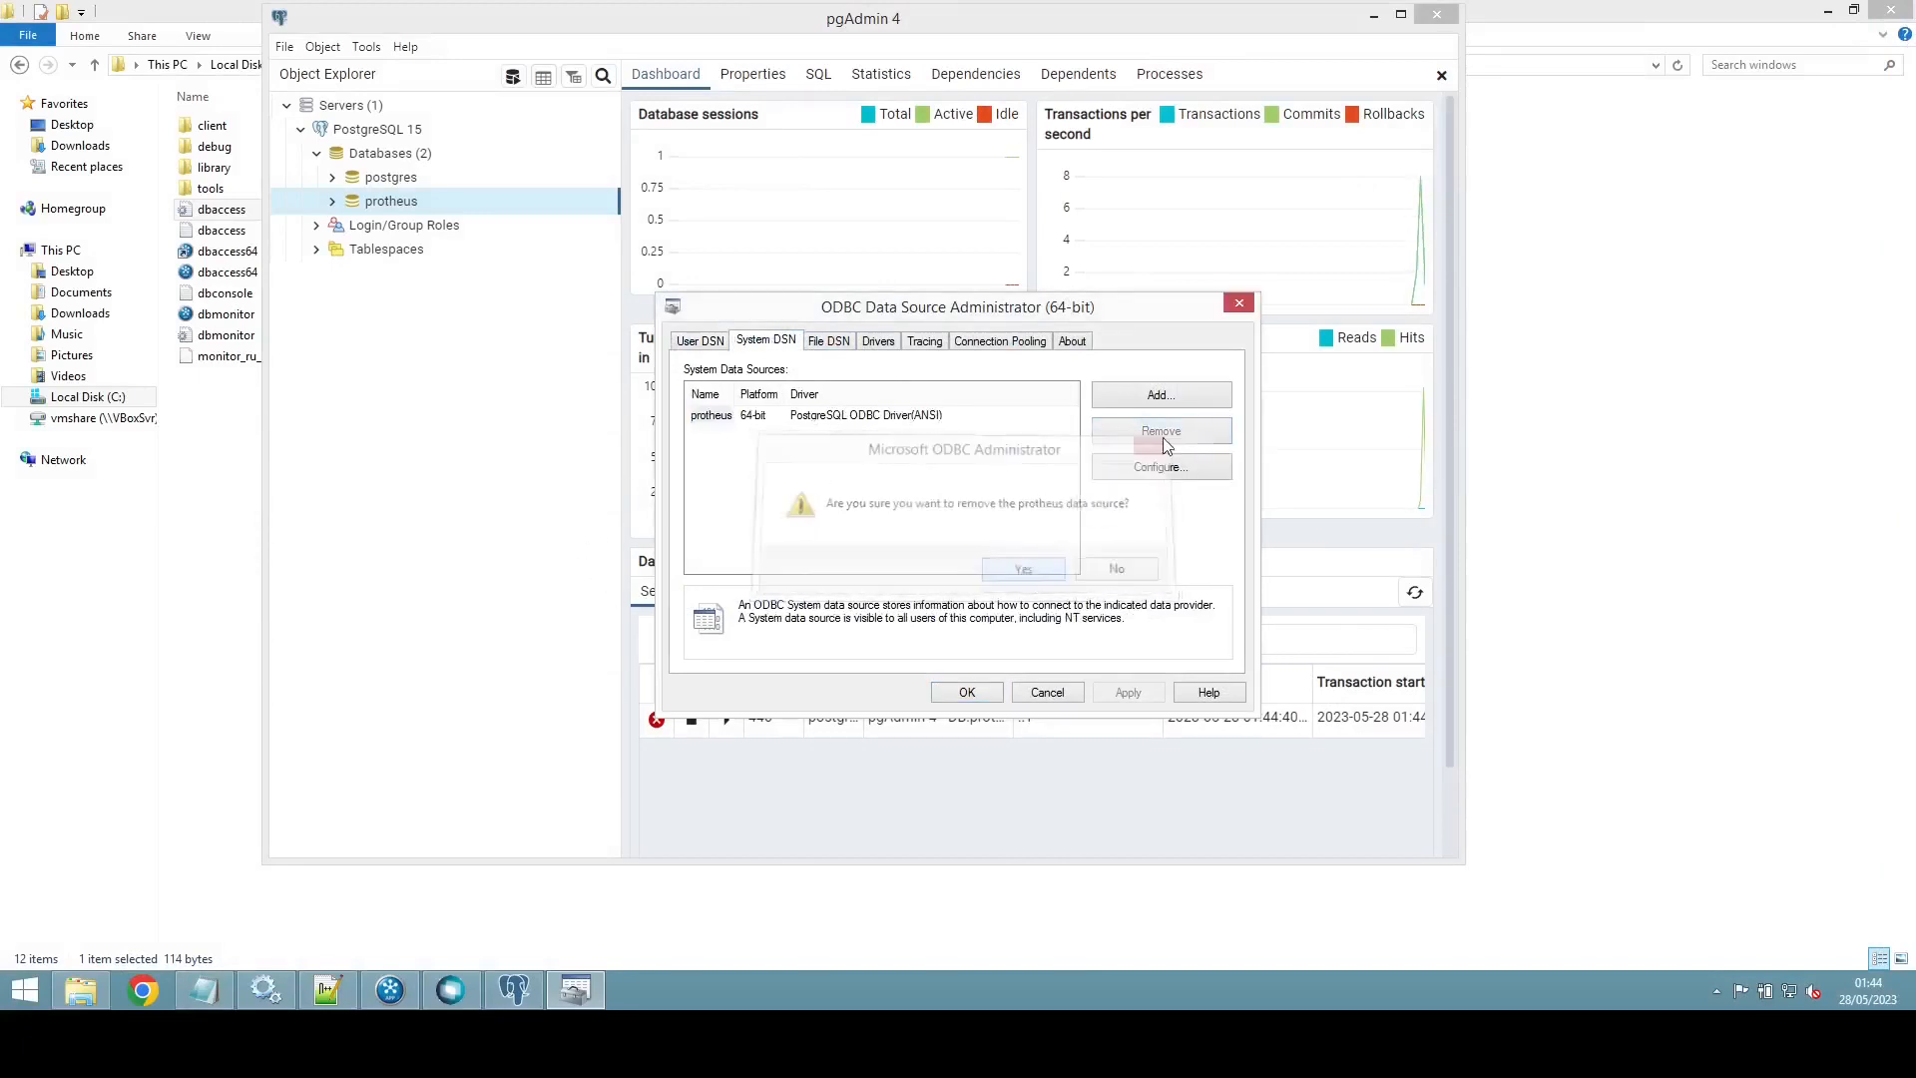
Step: Close the ODBC administrator and relaunch the 64-bit version from Start search 'odbc'
left_click(1239, 304)
key("super")
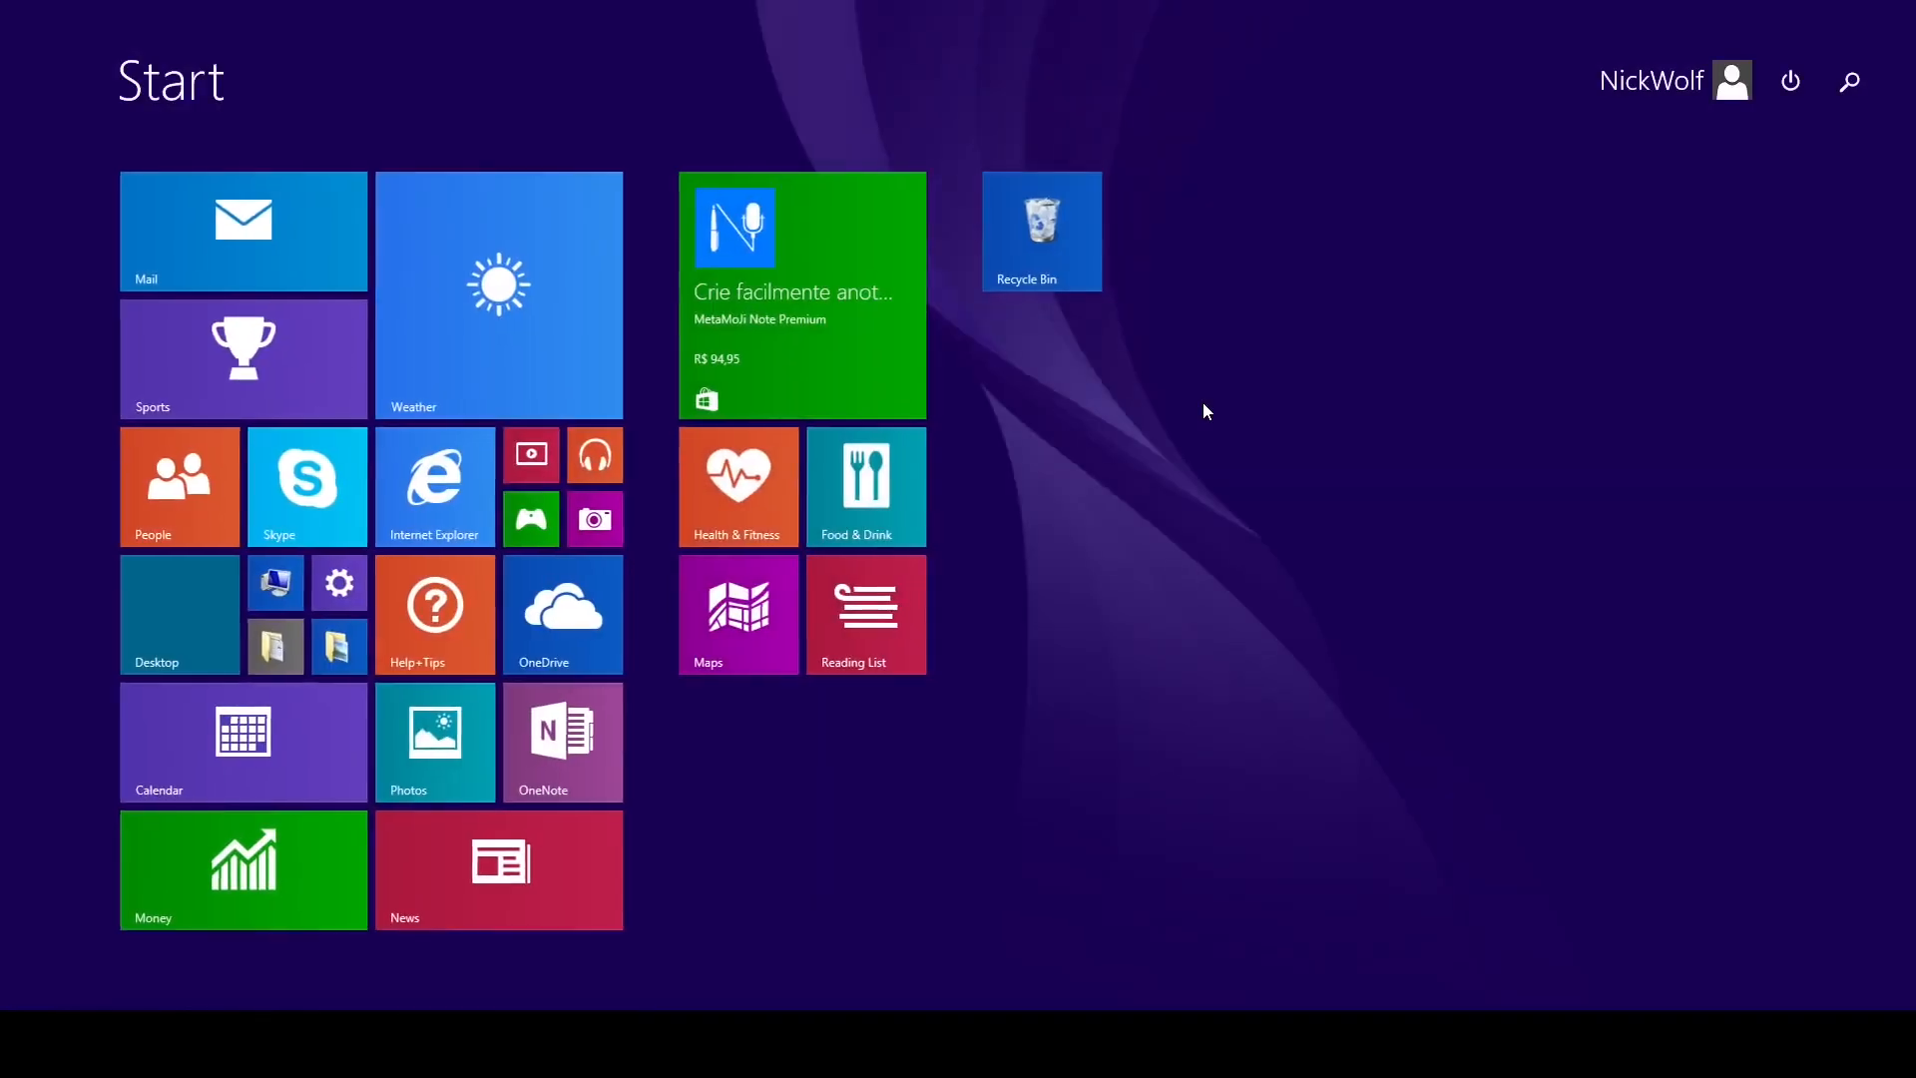
type("odbc")
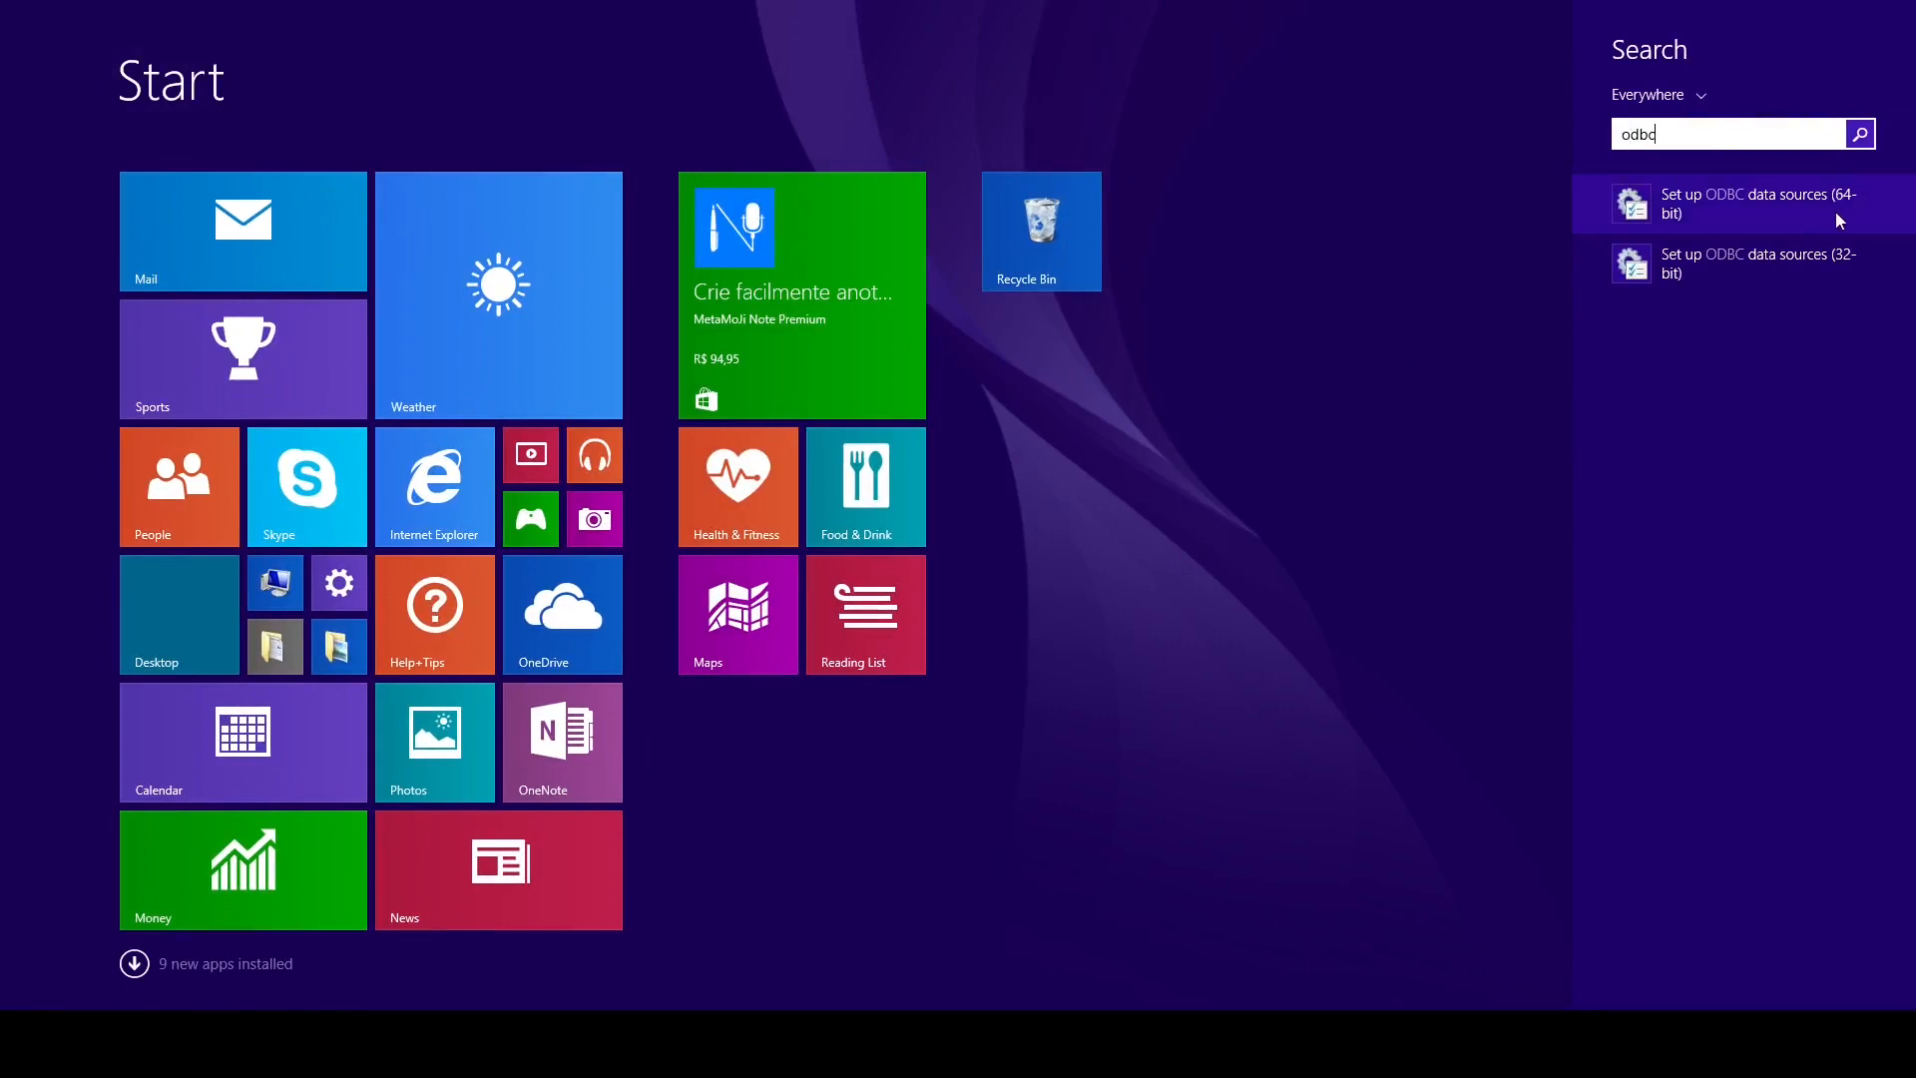
left_click(1732, 215)
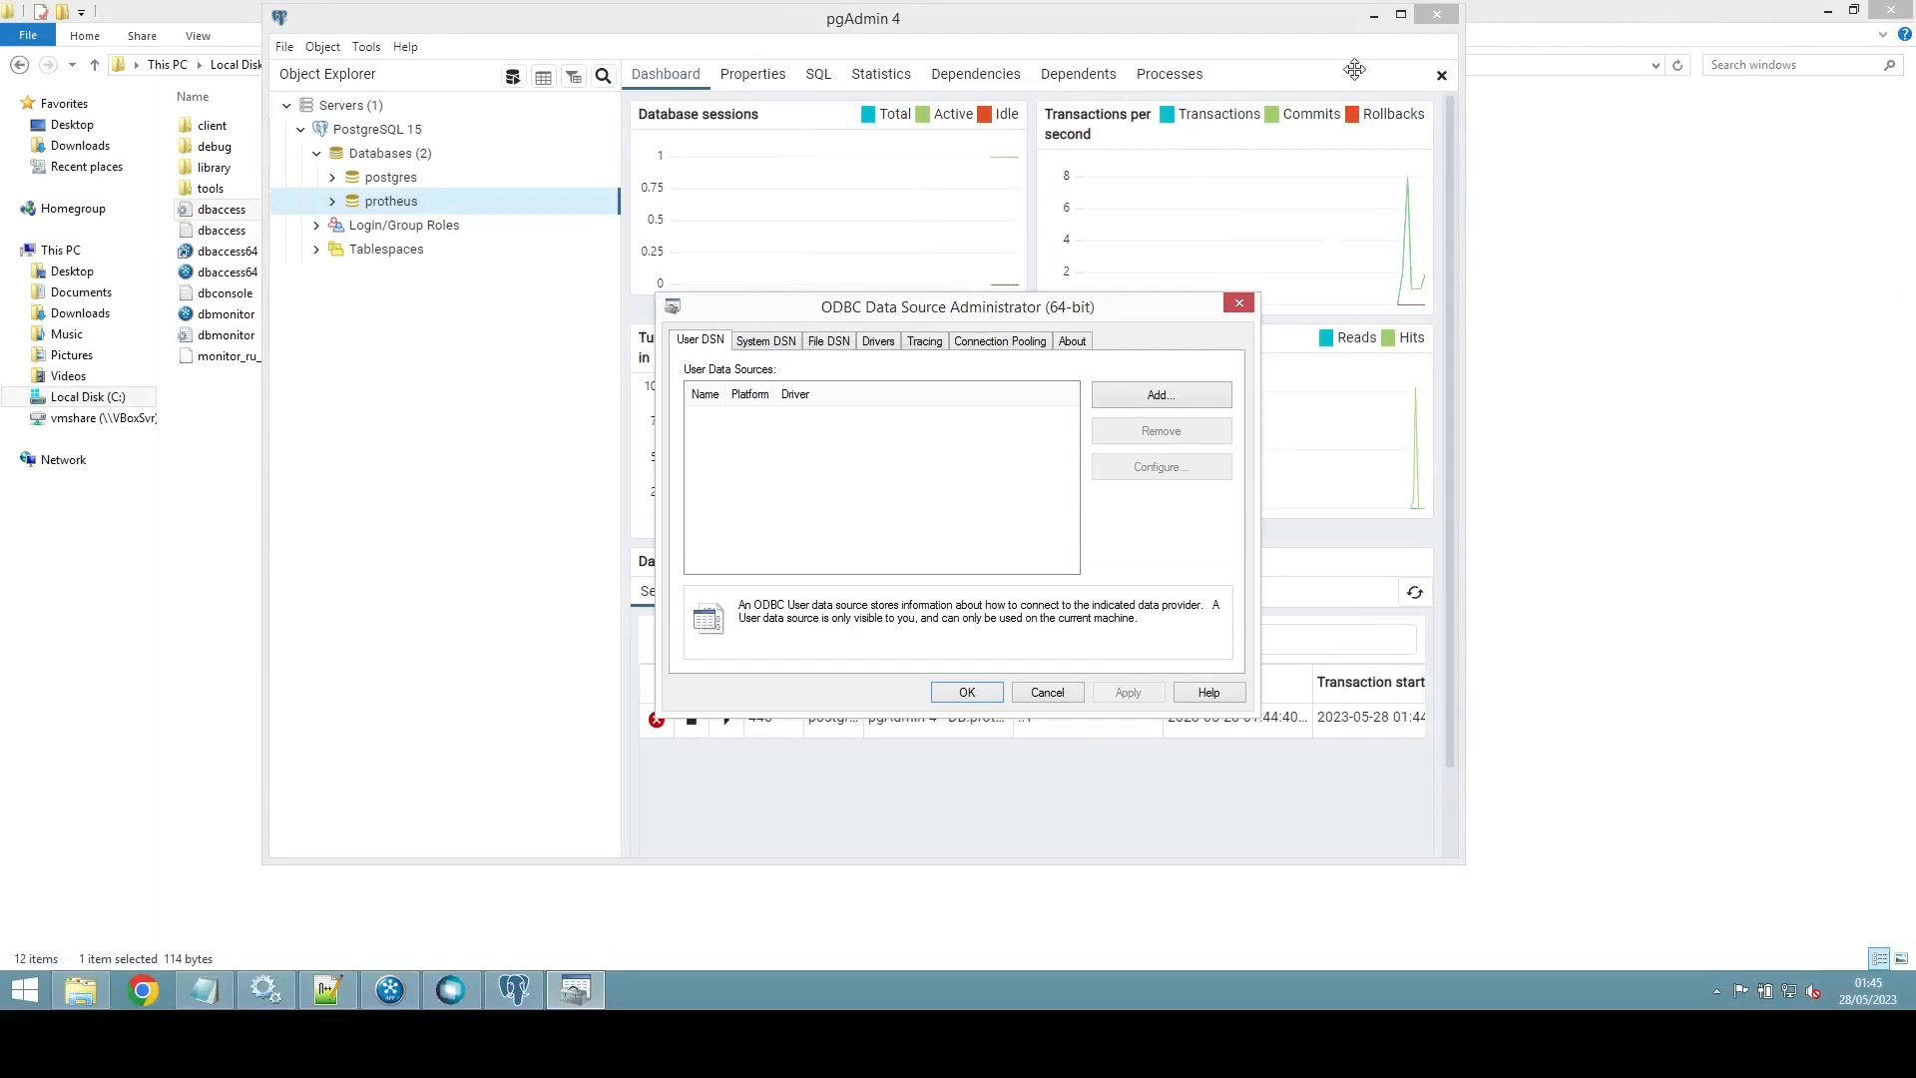
Step: Minimize pgAdmin and DBMonitor, then begin adding a new System DSN
left_click(1374, 16)
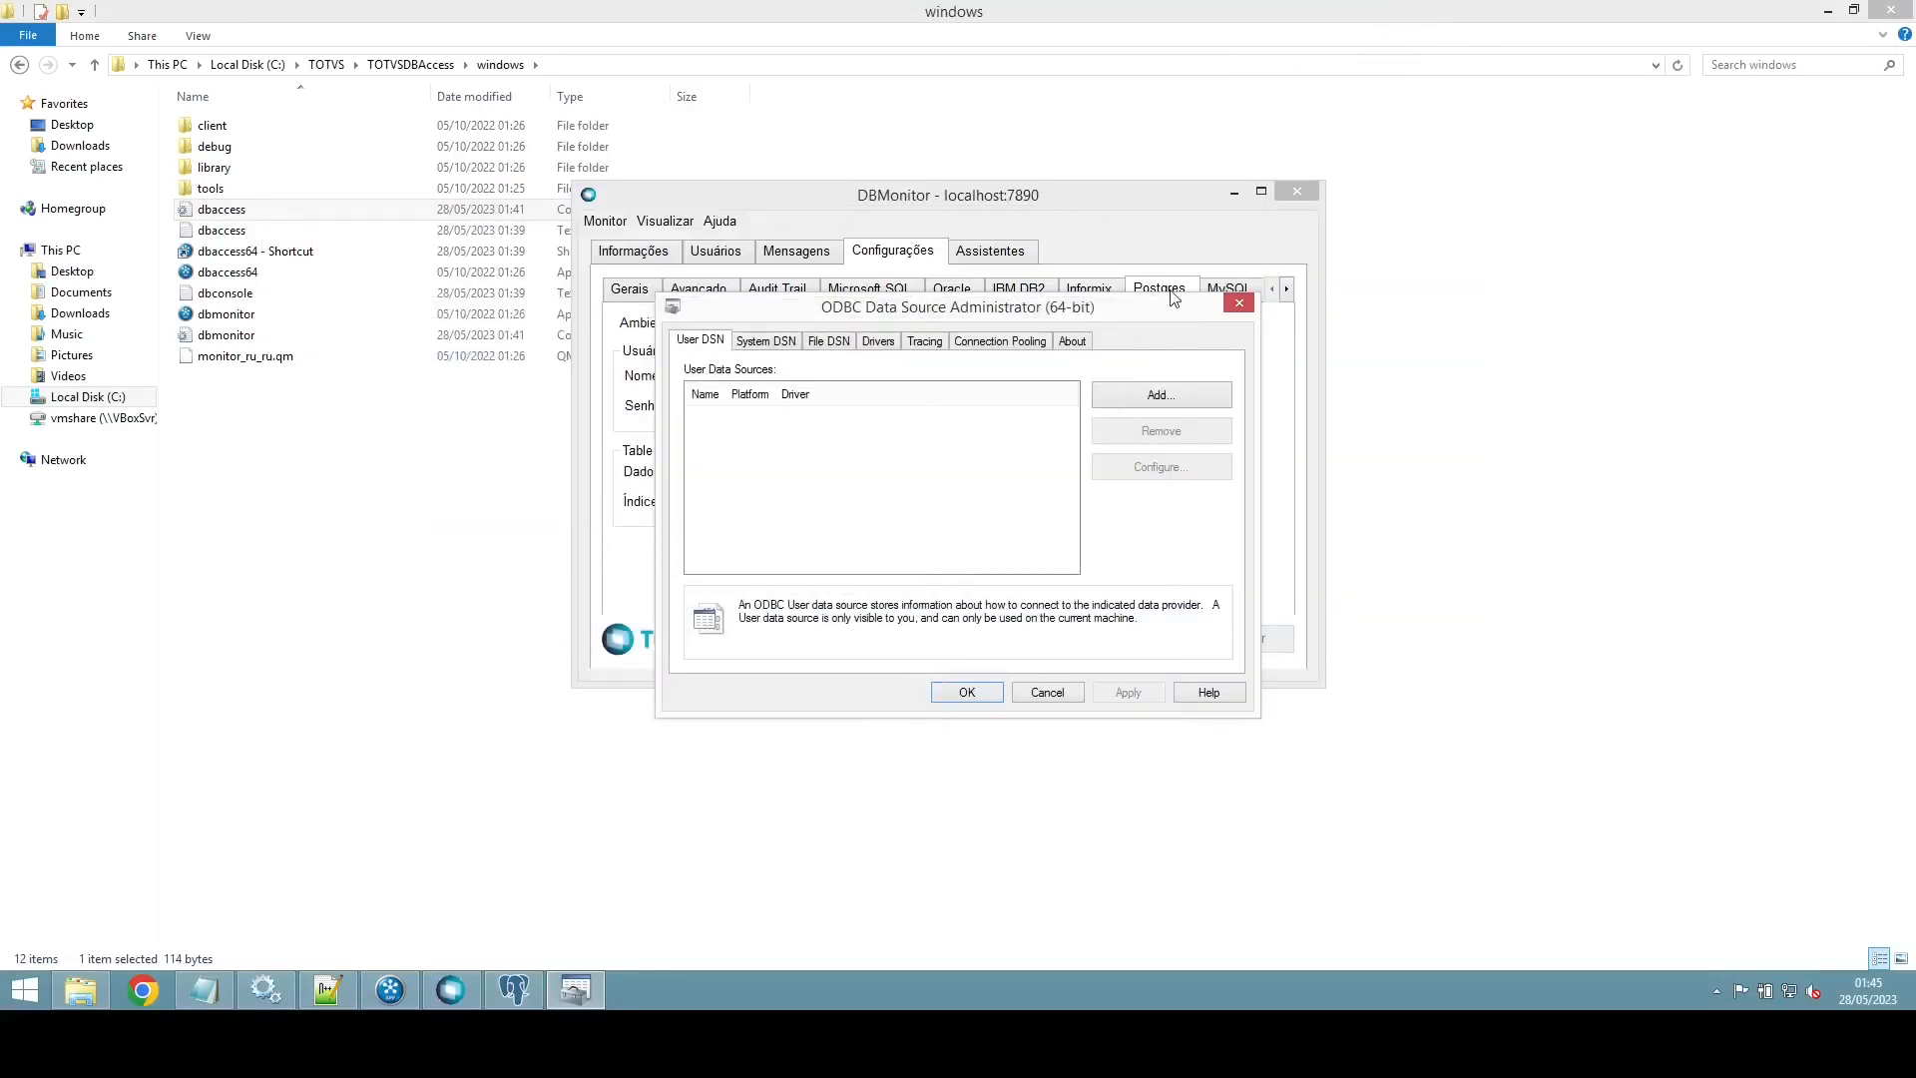
left_click(1234, 191)
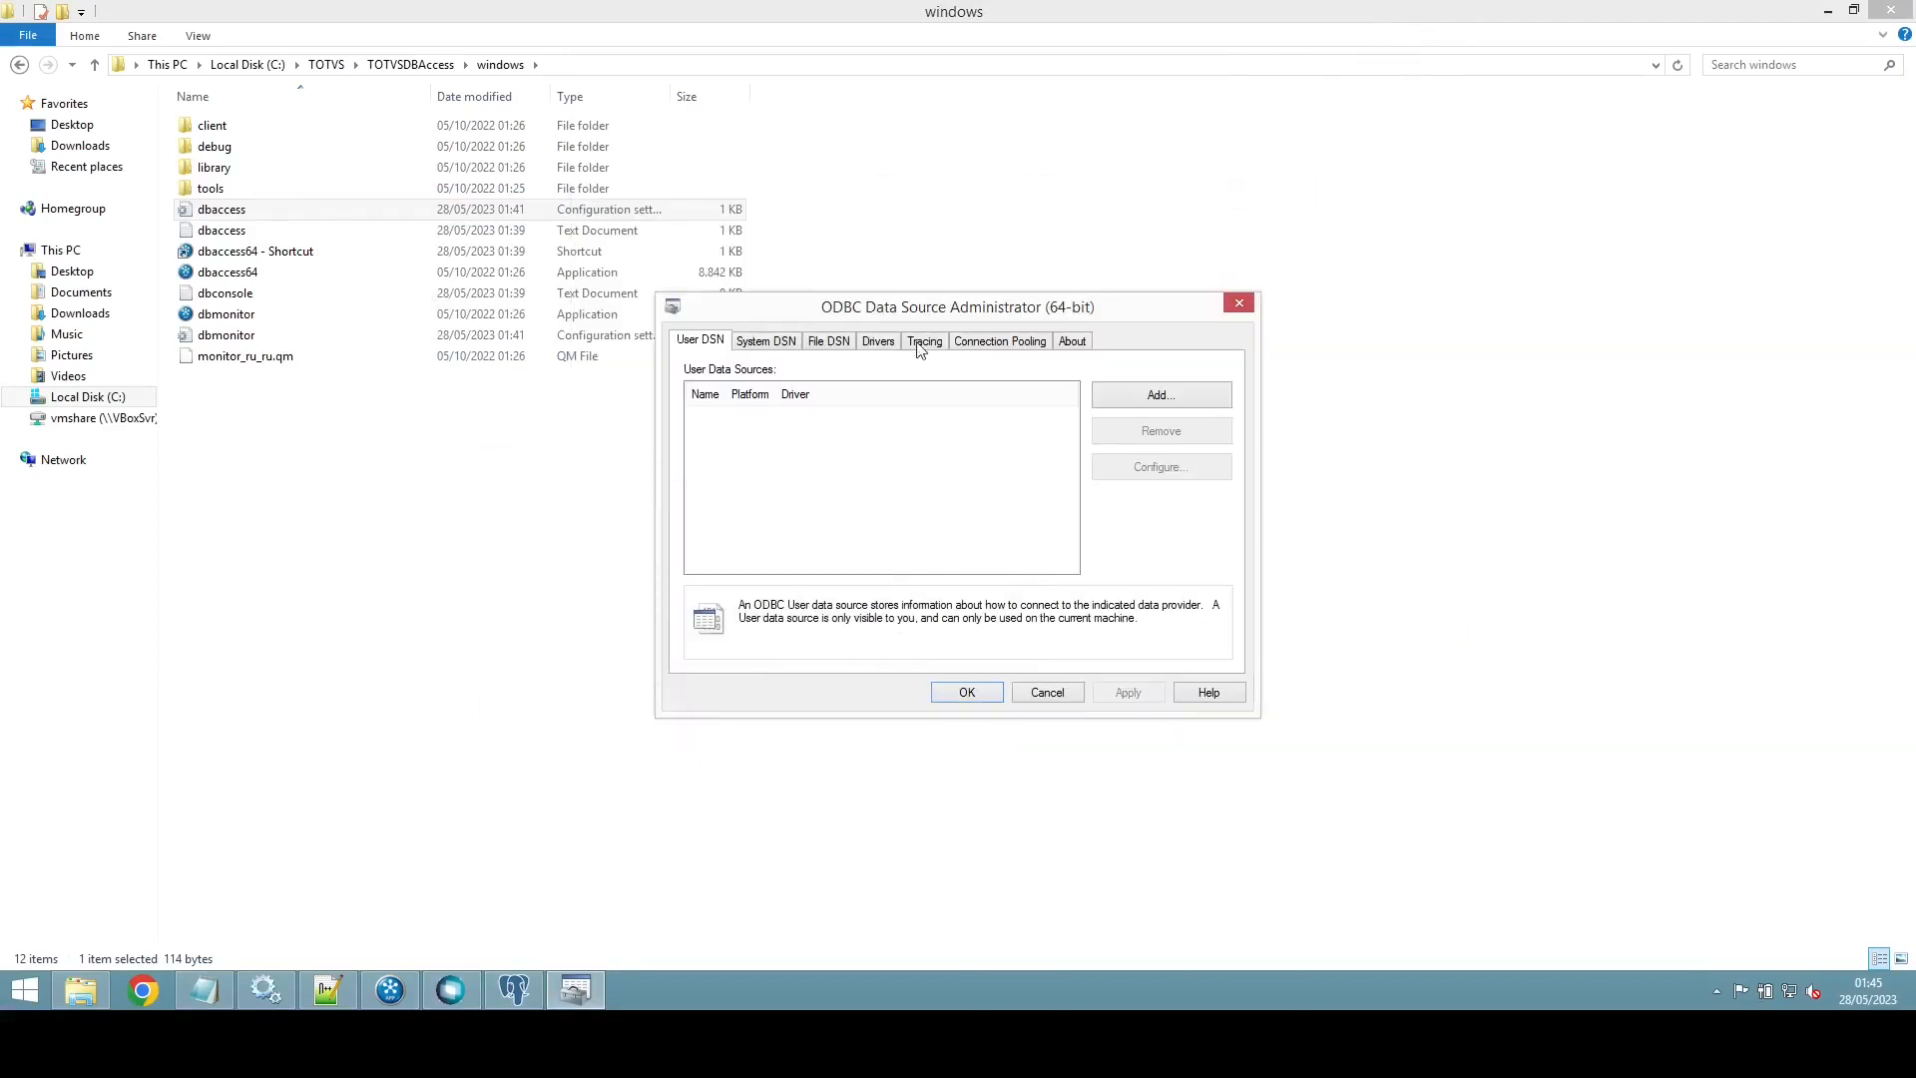
left_click(764, 343)
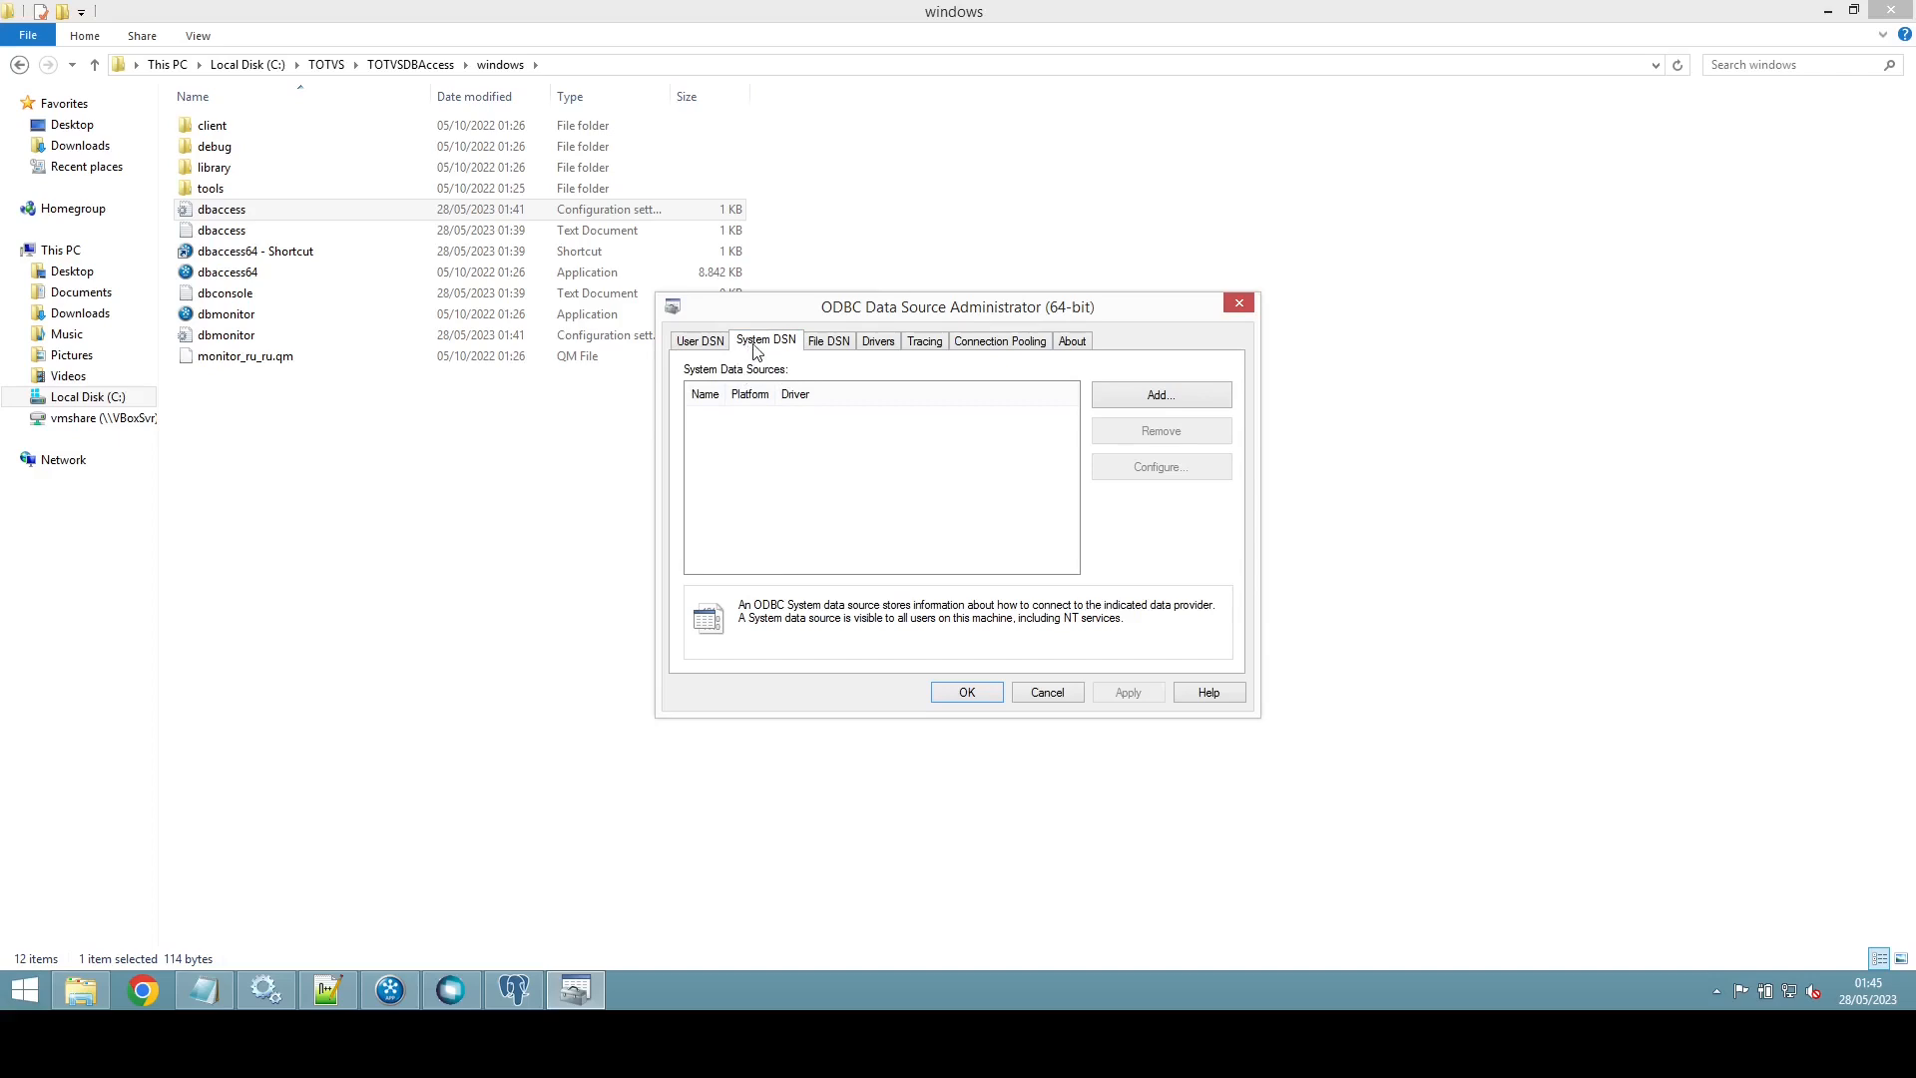
left_click(1160, 397)
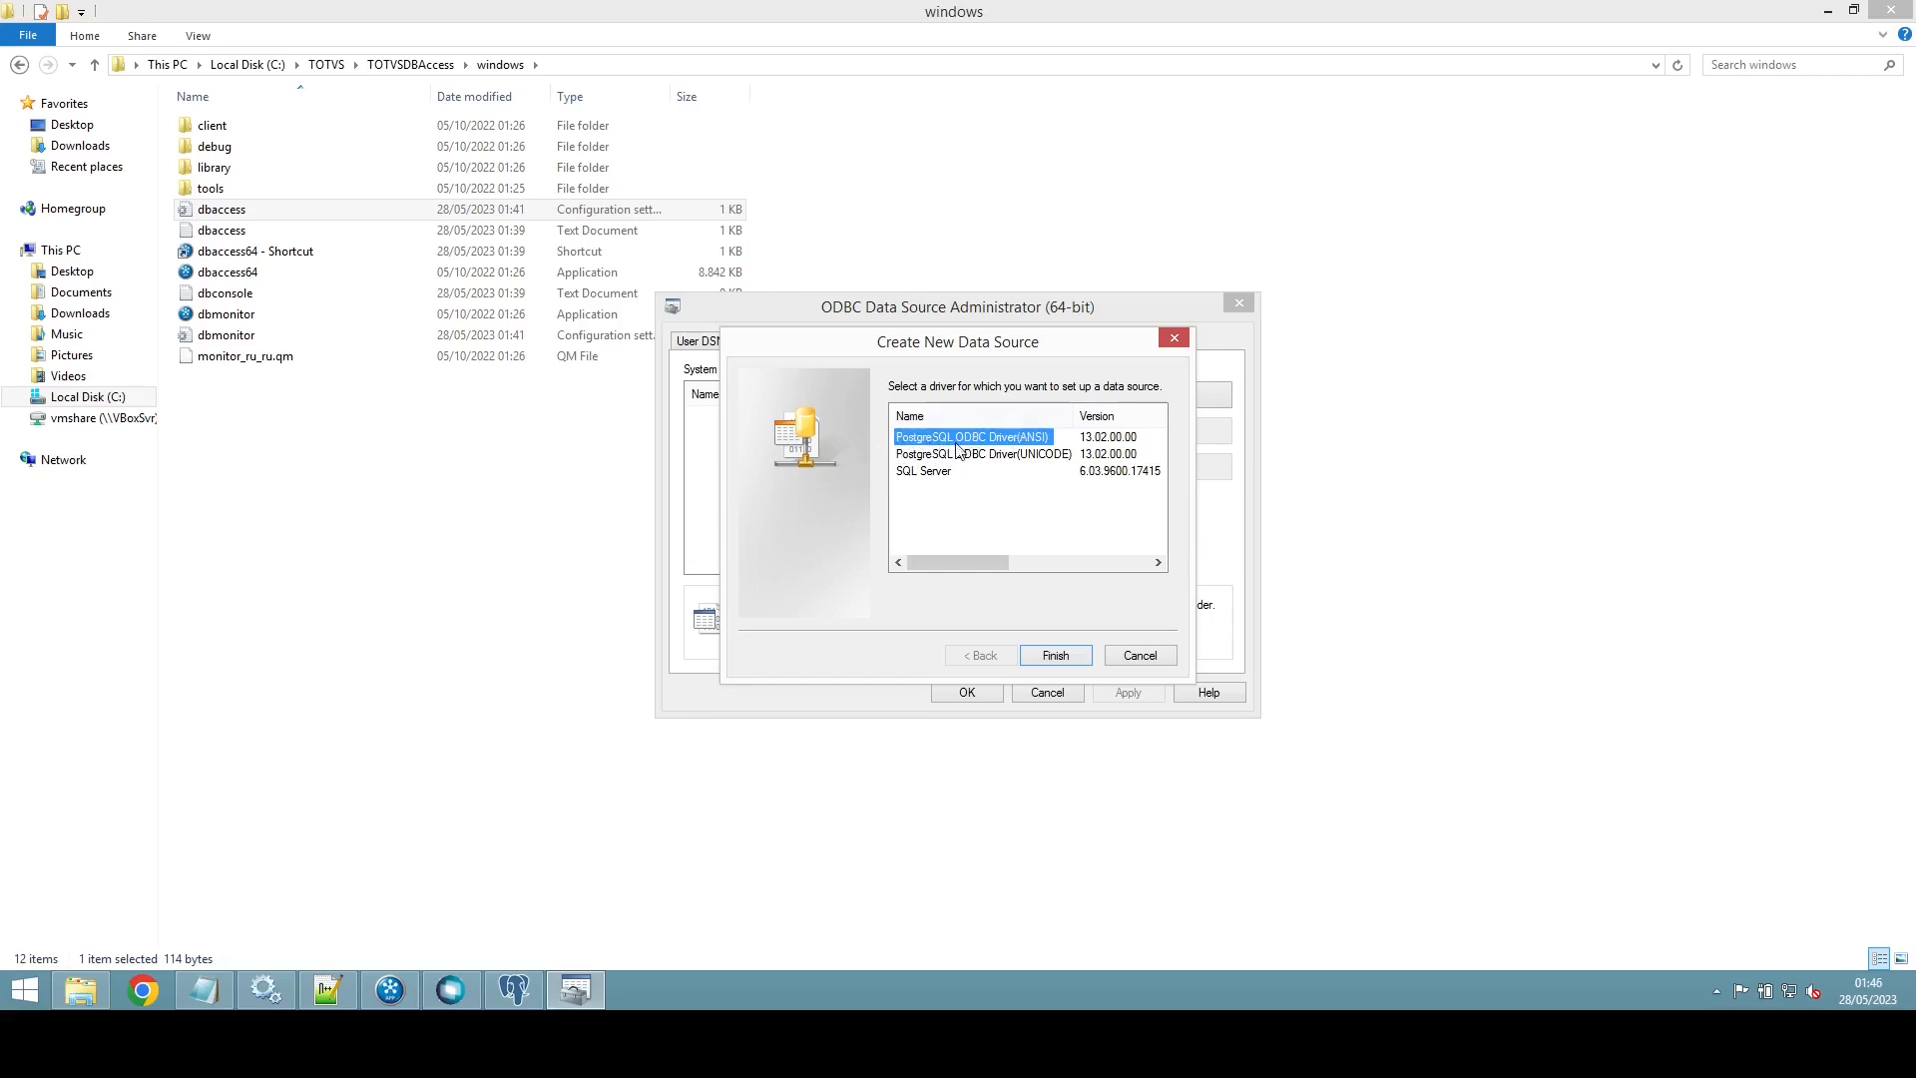
Step: Choose the PostgreSQL ODBC Driver(ANSI) for the new data source
double_click(1000, 439)
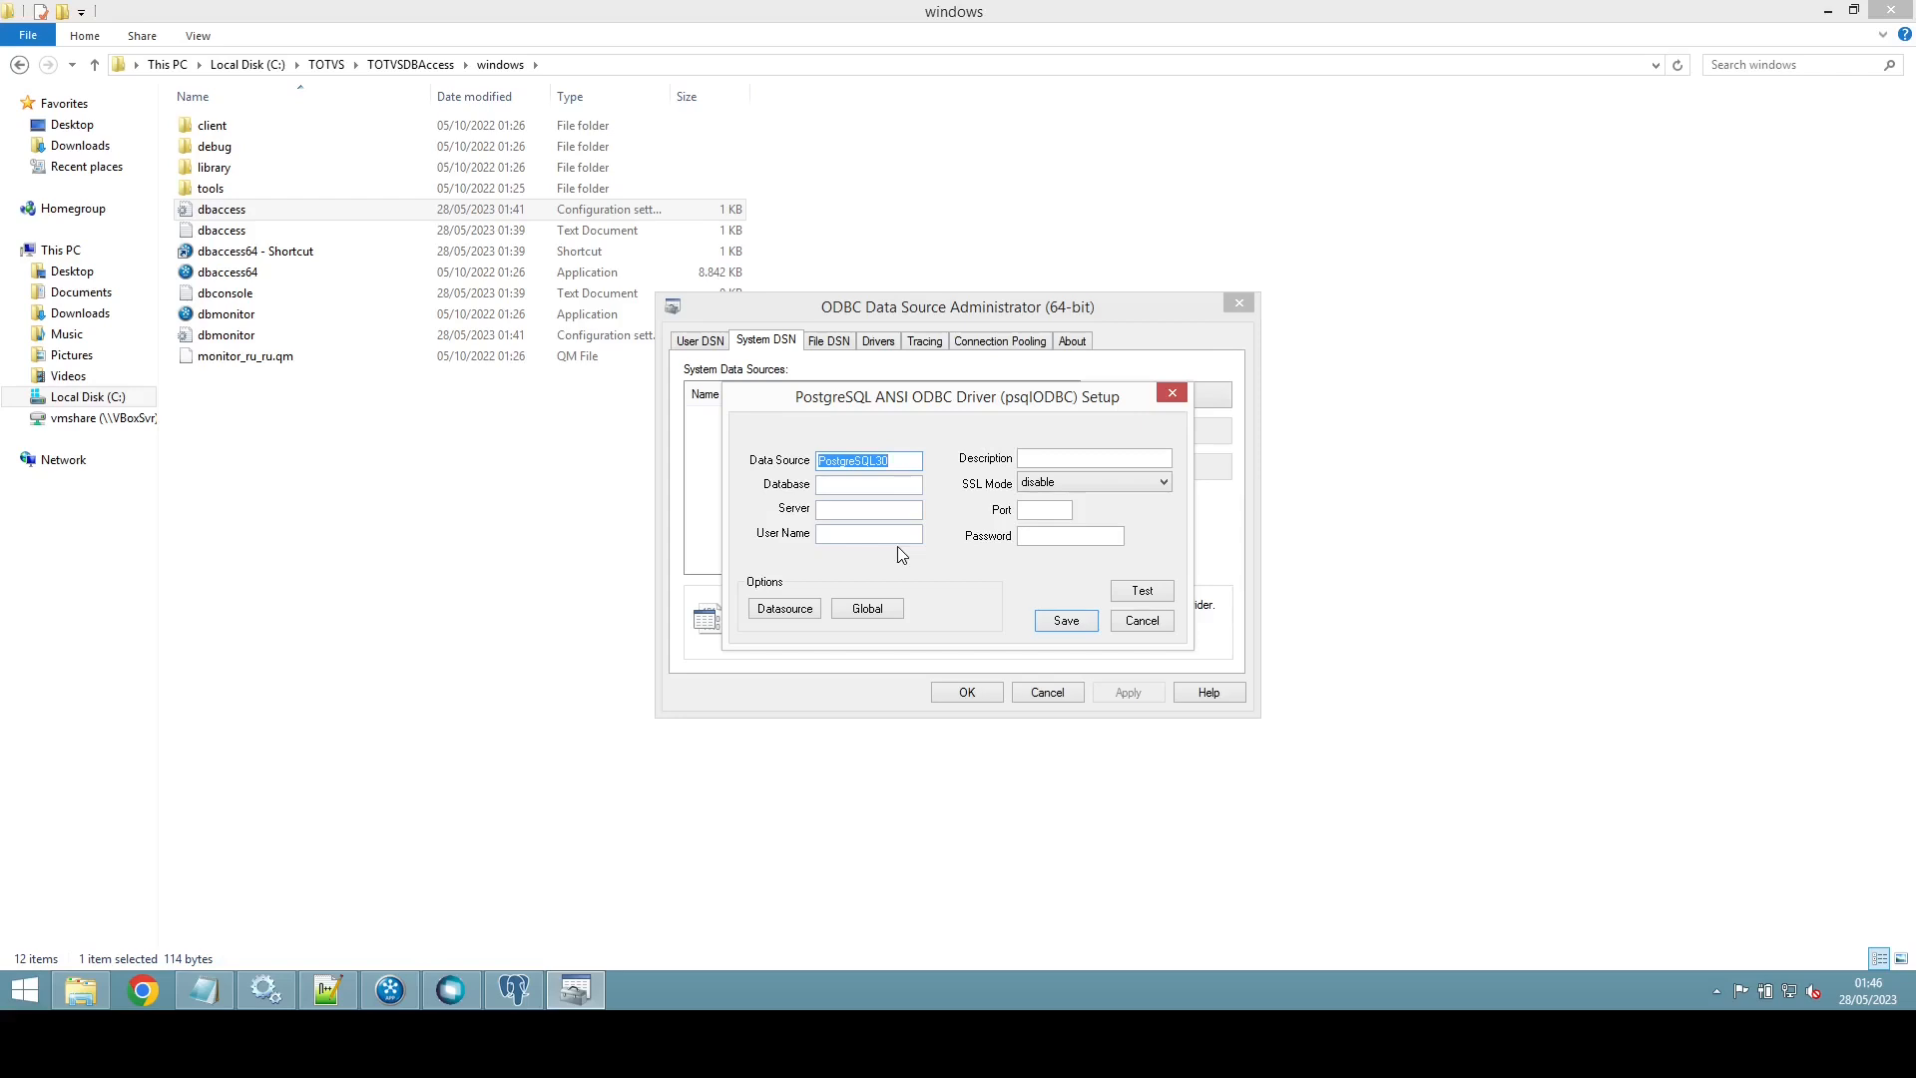
Step: Enter the Protheus DSN details: description, database protheus, server localhost, port 5432, and credentials
type("Pro")
type("theu")
type("Conexão")
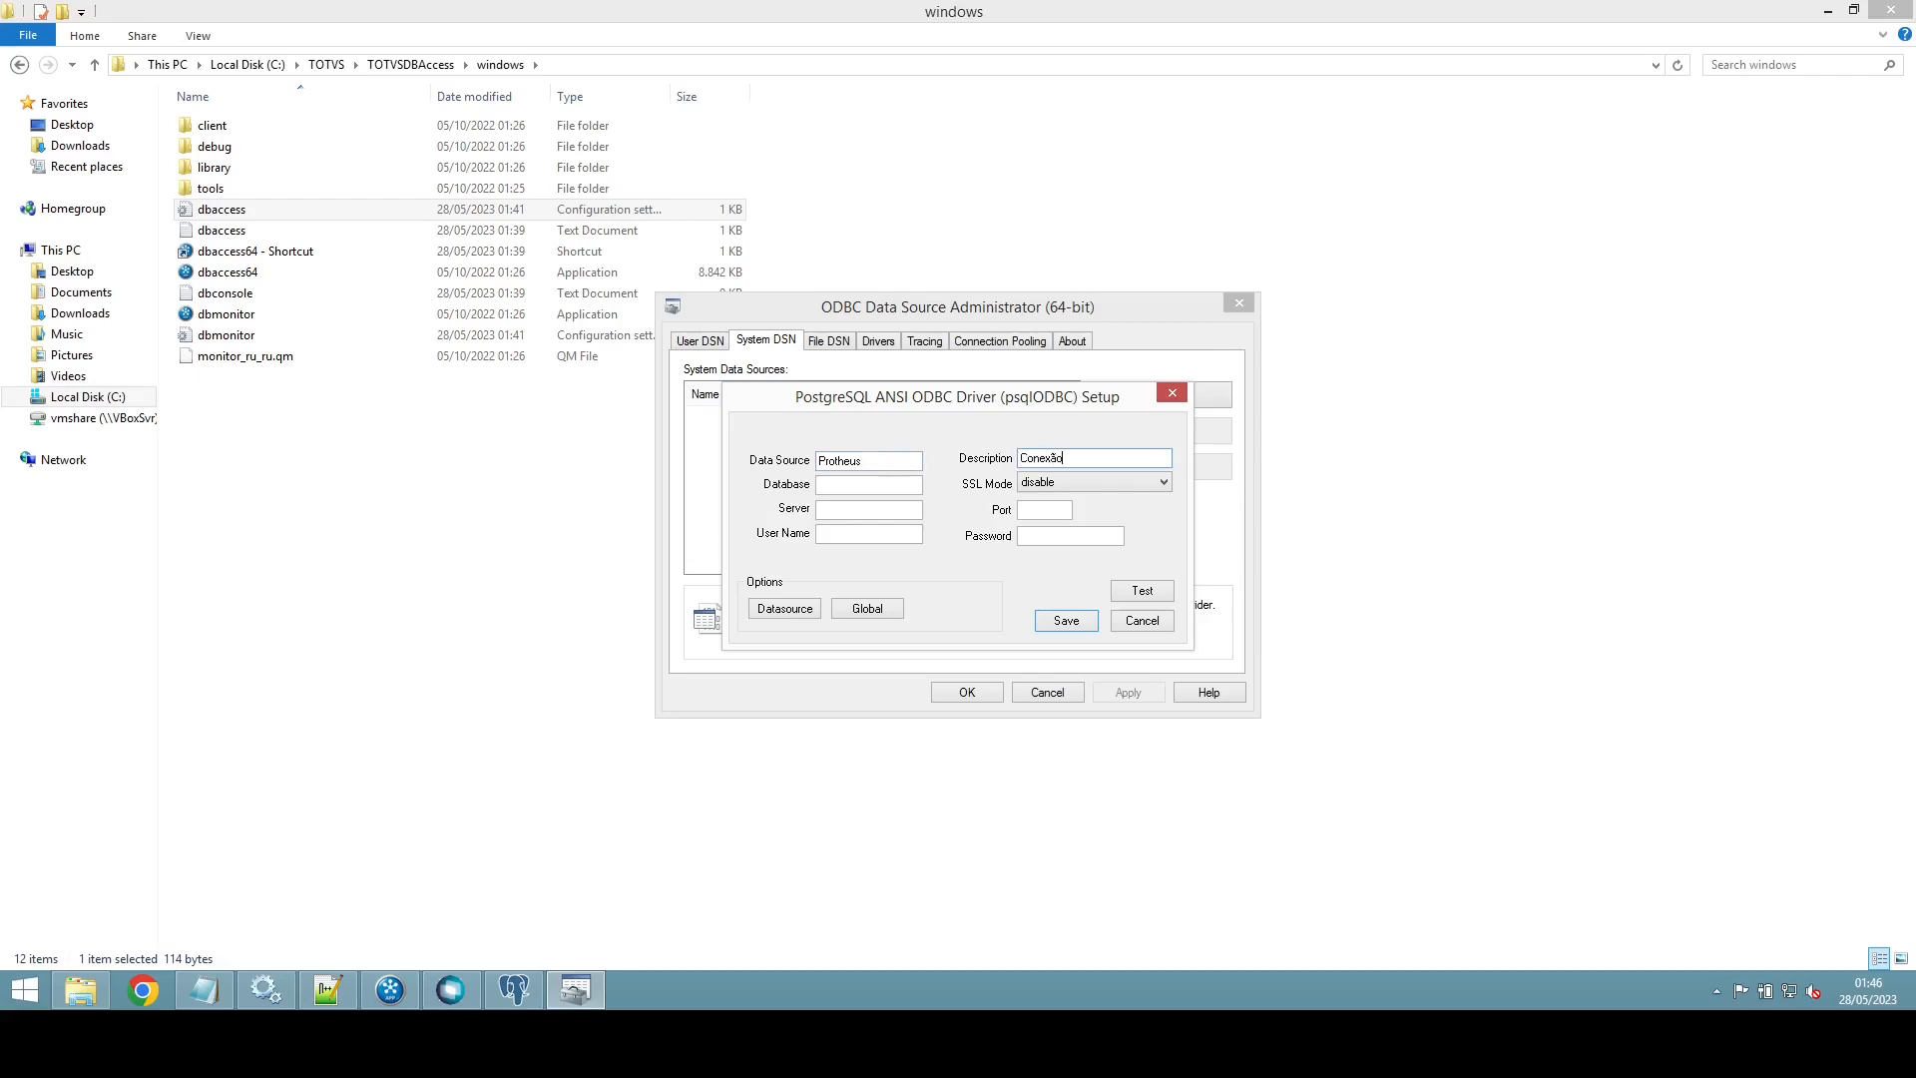
type(" para apllicaçã")
key("BackSpace")
key("BackSpace")
key("BackSpace")
type("icacao pro")
type("theus")
type("protheus")
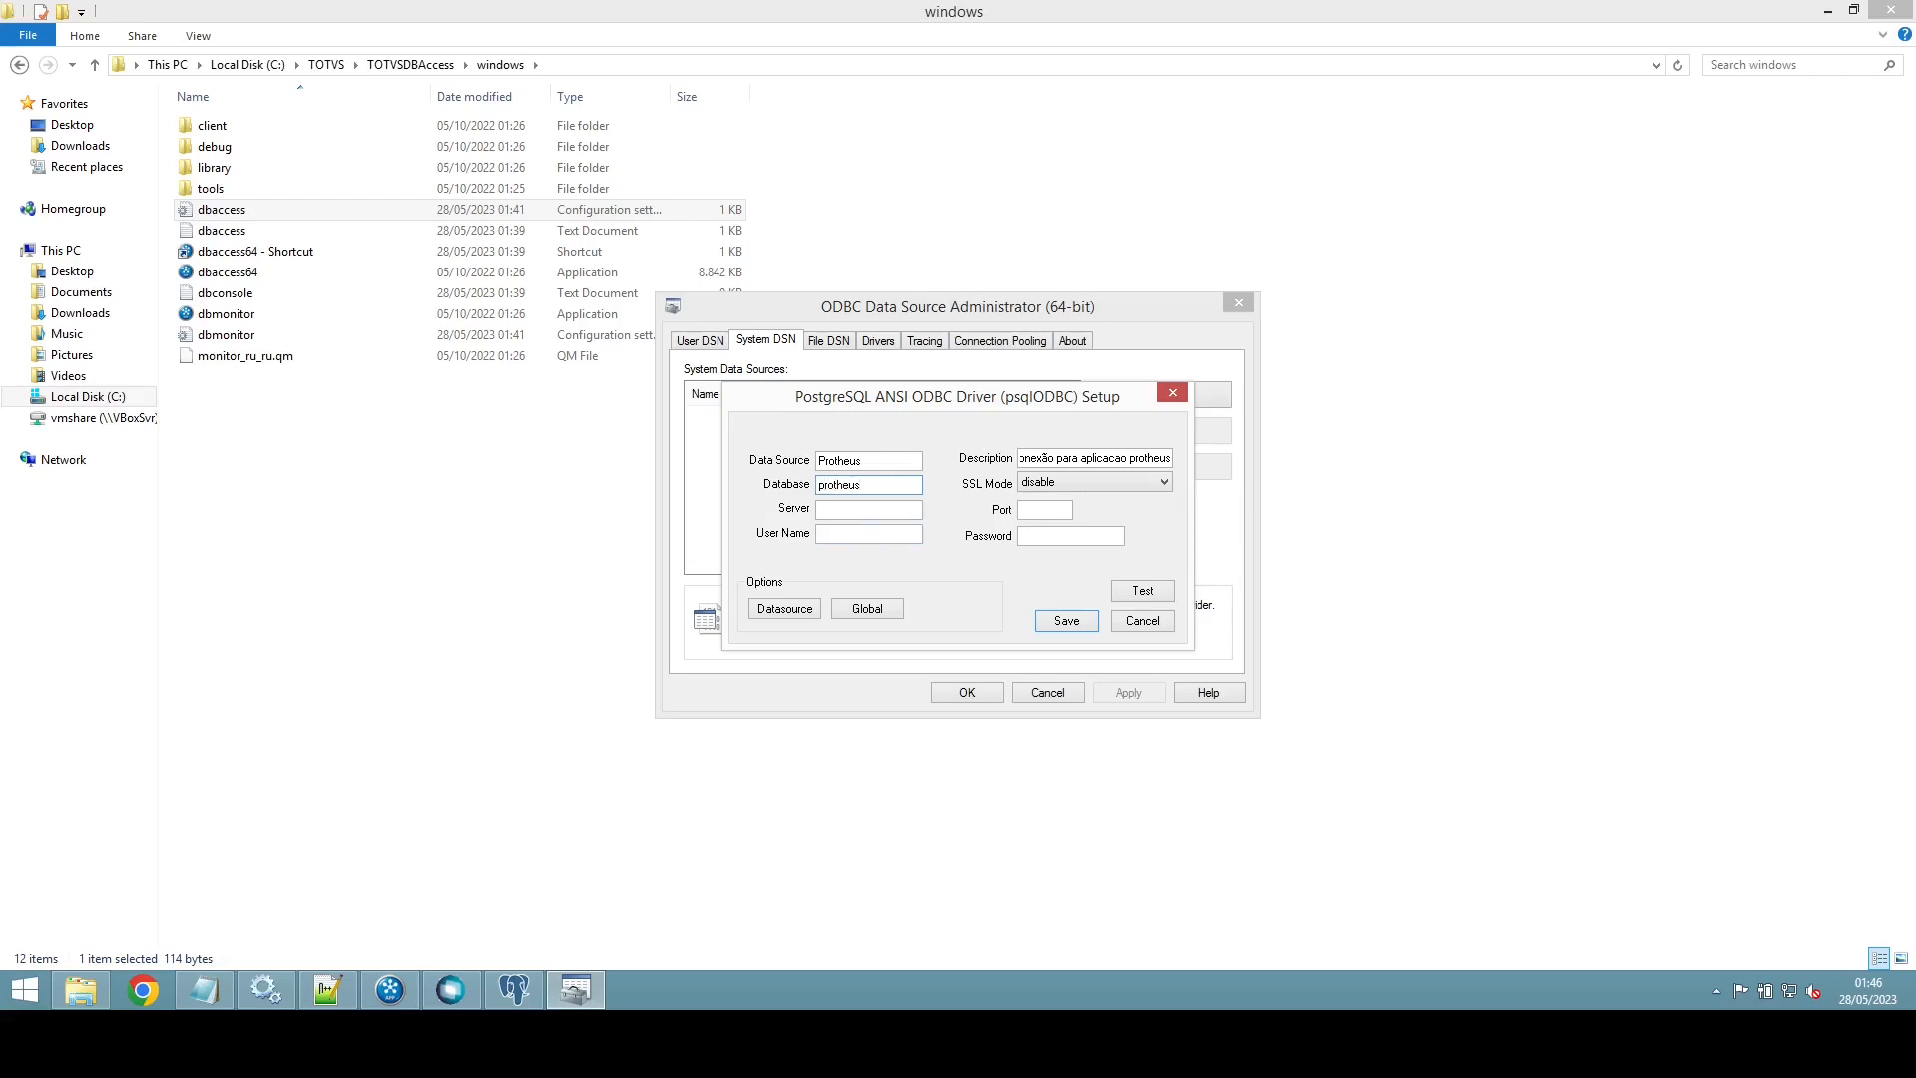
left_click(835, 508)
type("localhos")
type("543")
type("prothe")
Step: Test the connection to the protheus database successfully and save the data source
left_click(1160, 593)
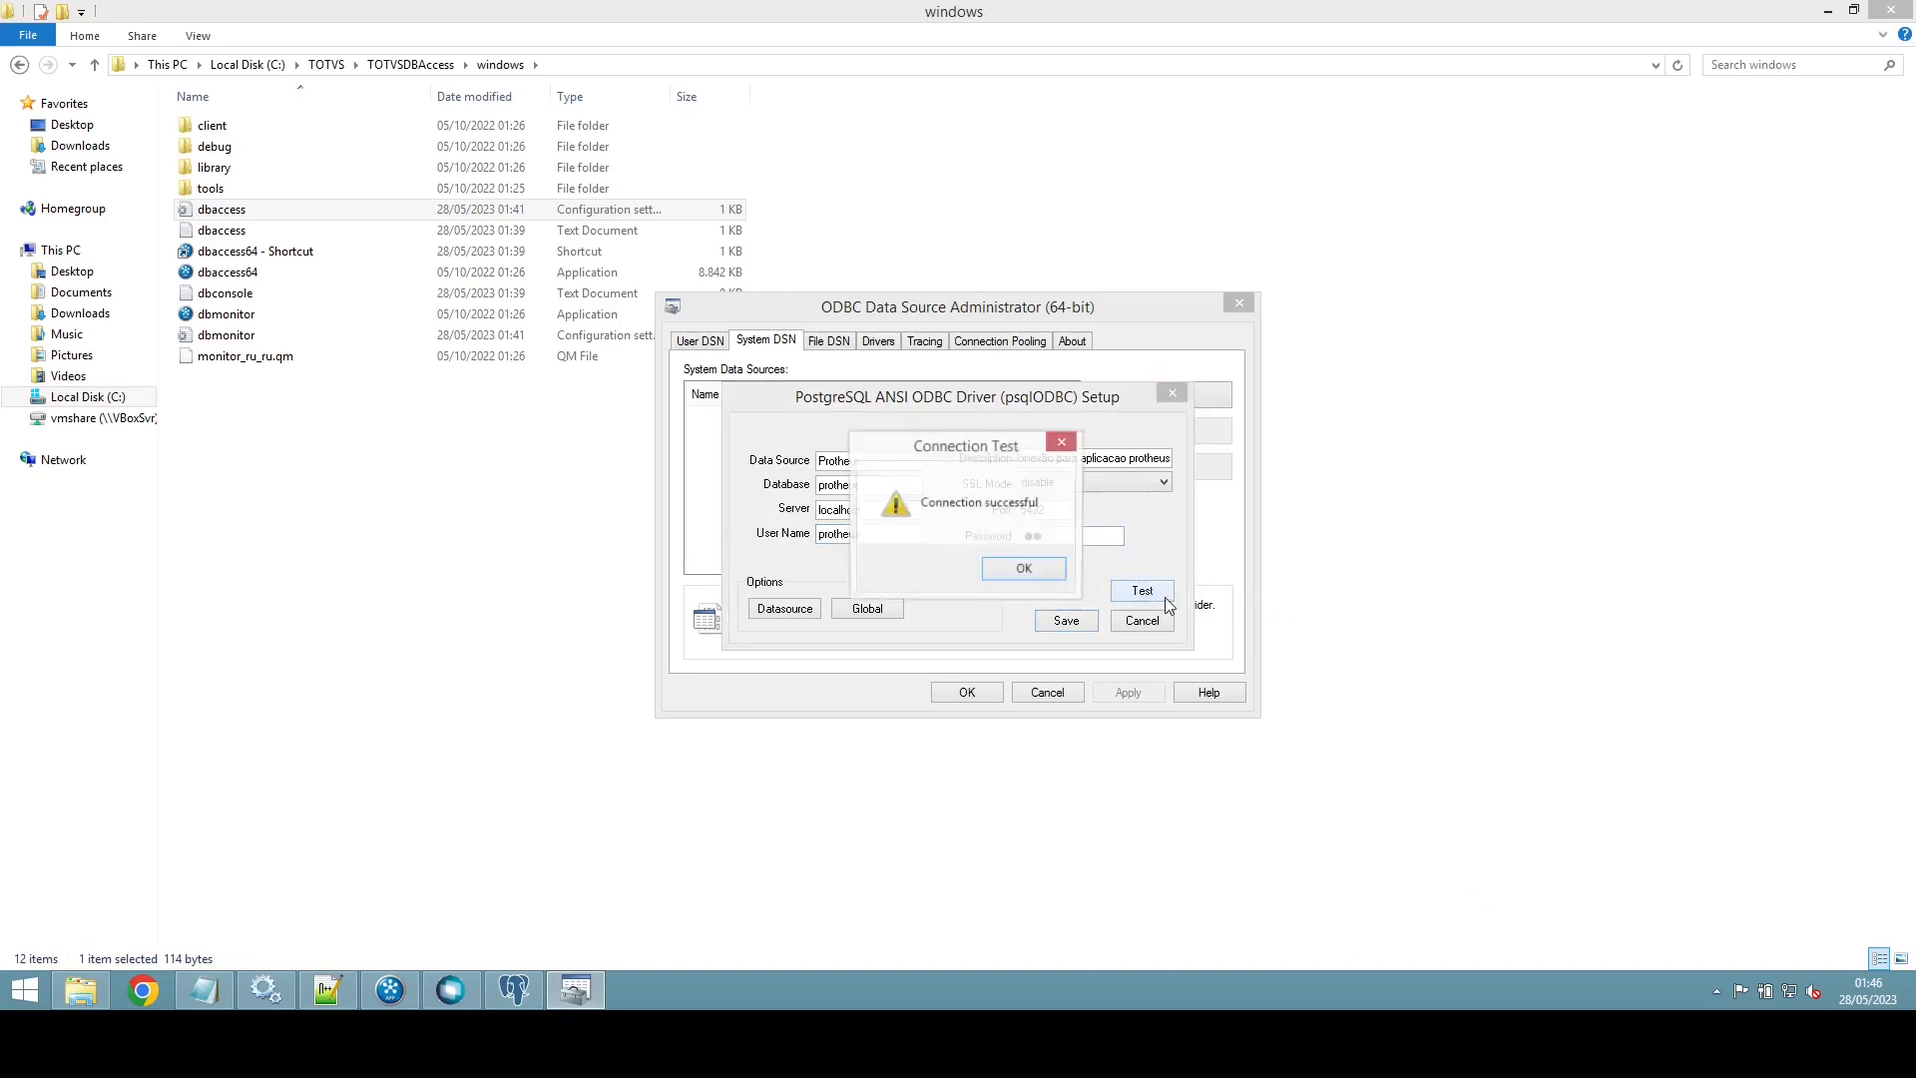
left_click(1028, 571)
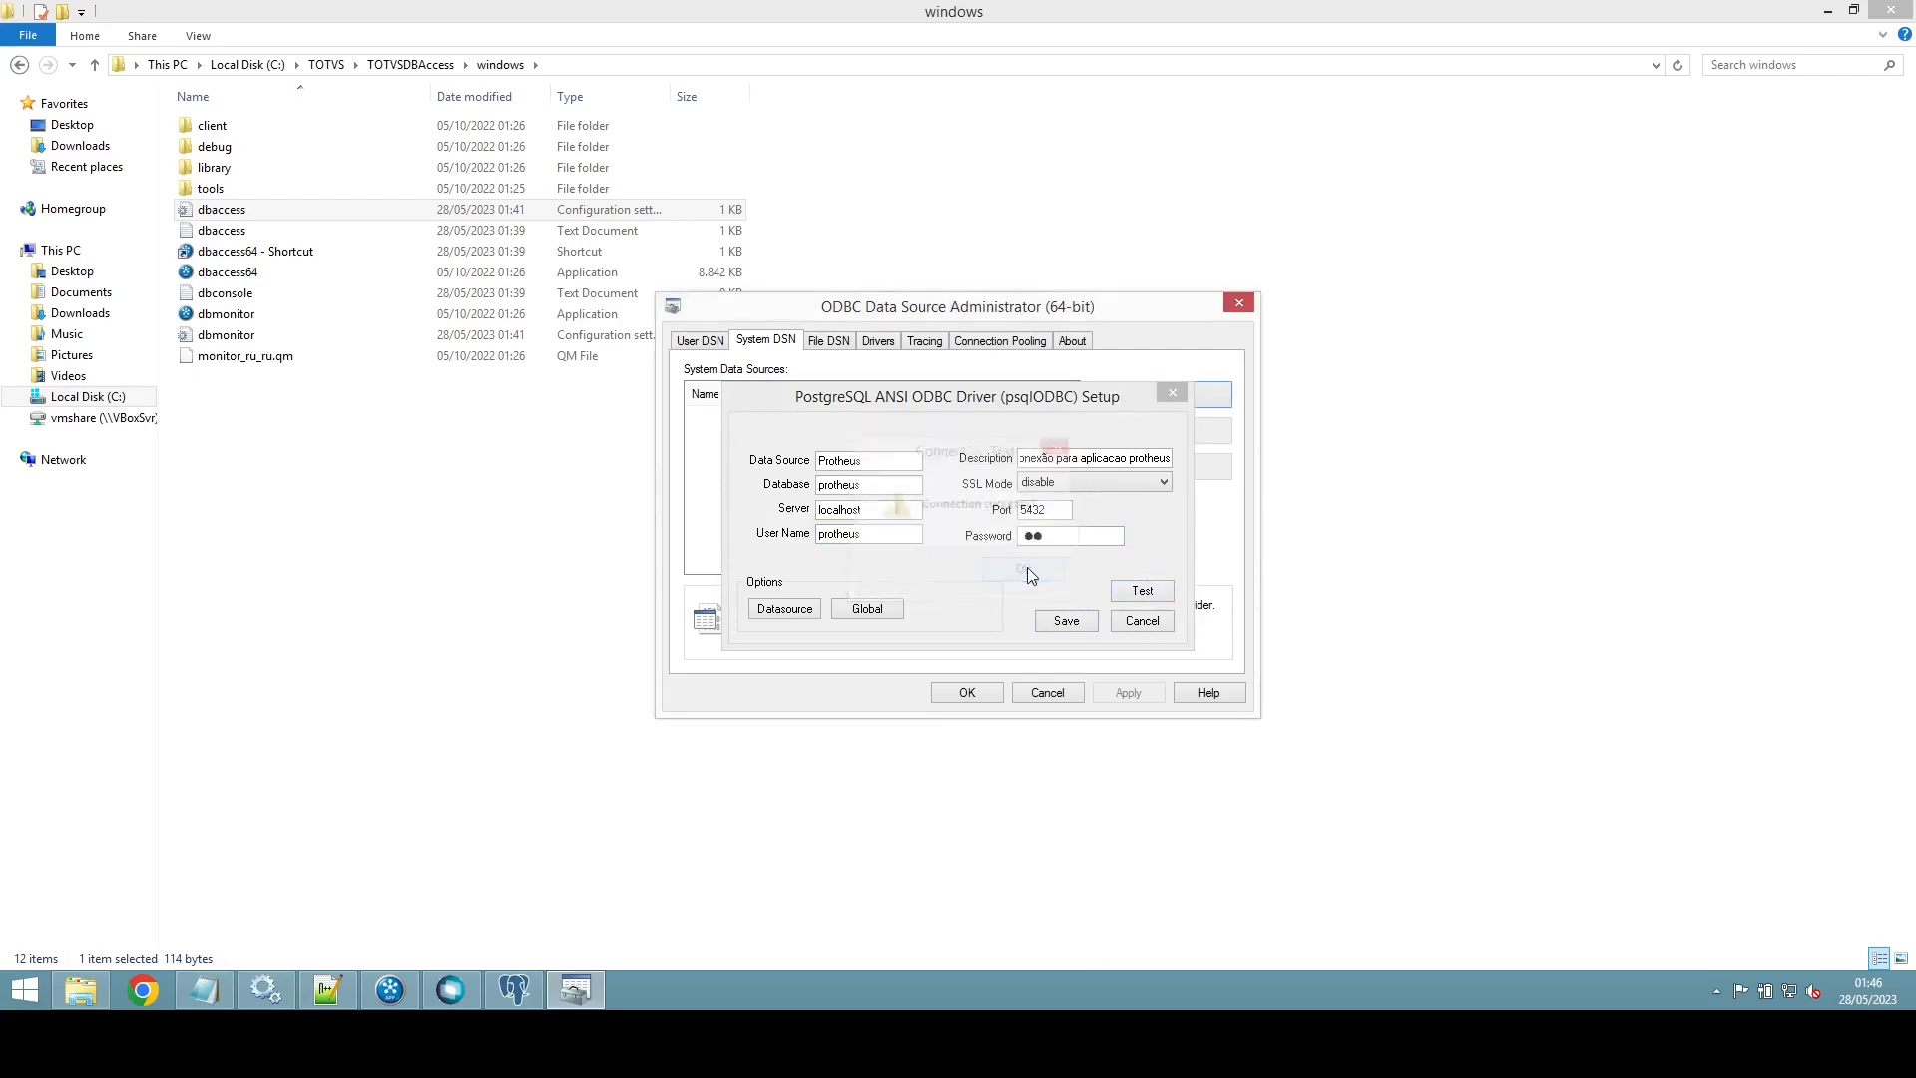
left_click(1065, 620)
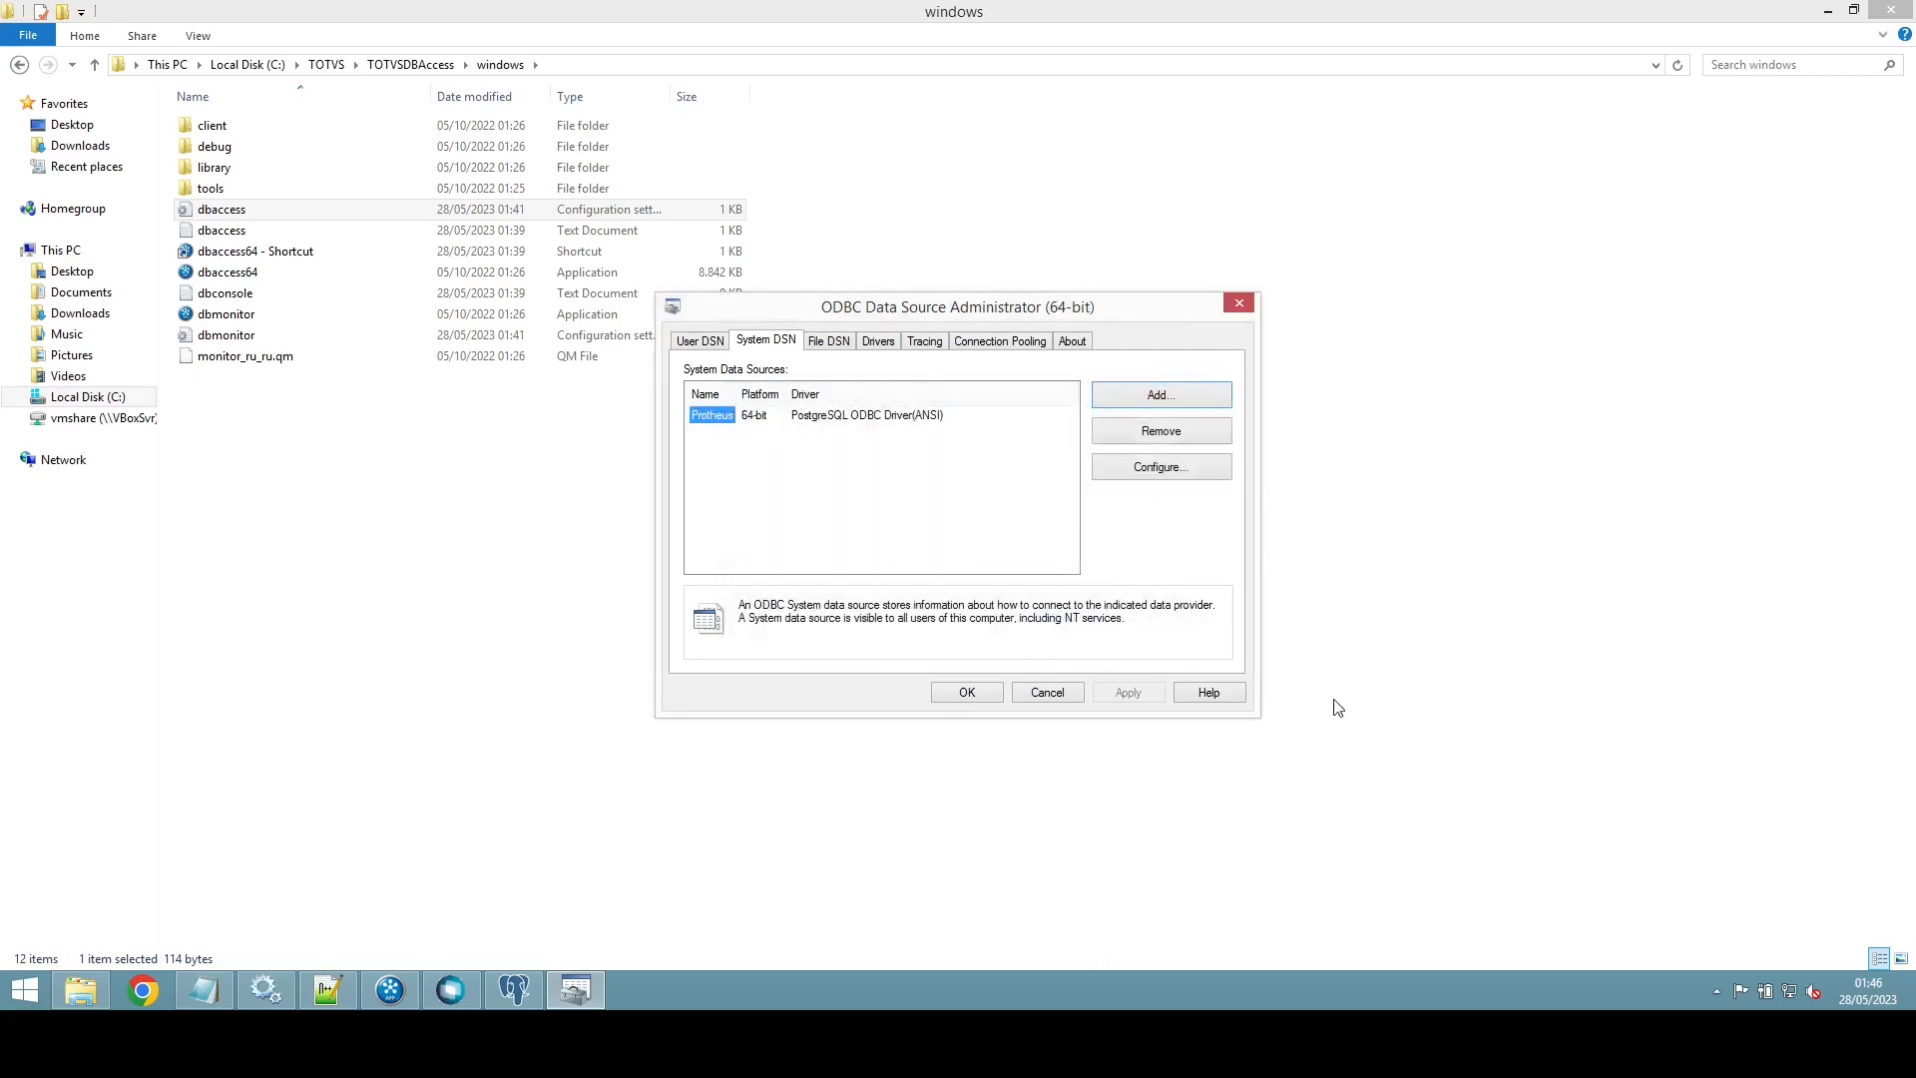
Step: Close the ODBC administrator with changes kept, minimize pgAdmin 4, and bring DBMonitor forward
left_click(982, 697)
left_click(529, 989)
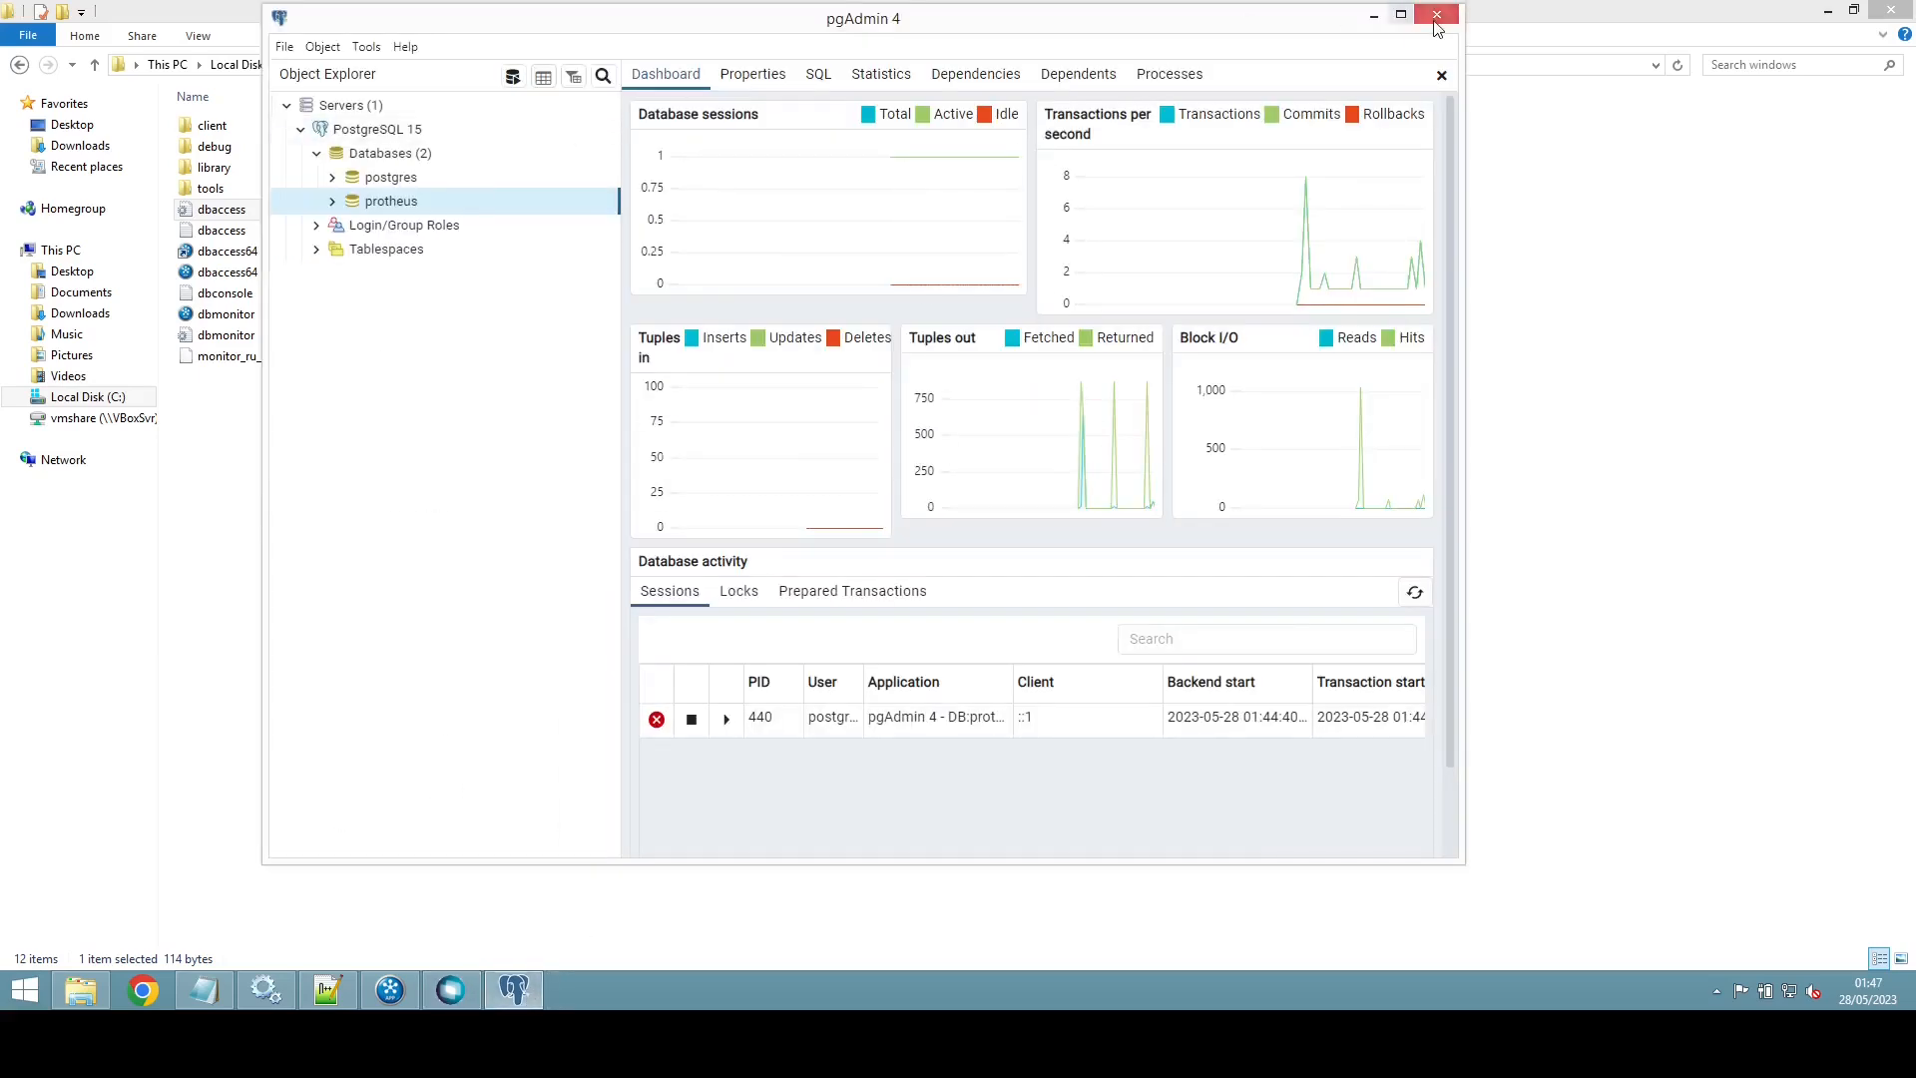
left_click(1373, 17)
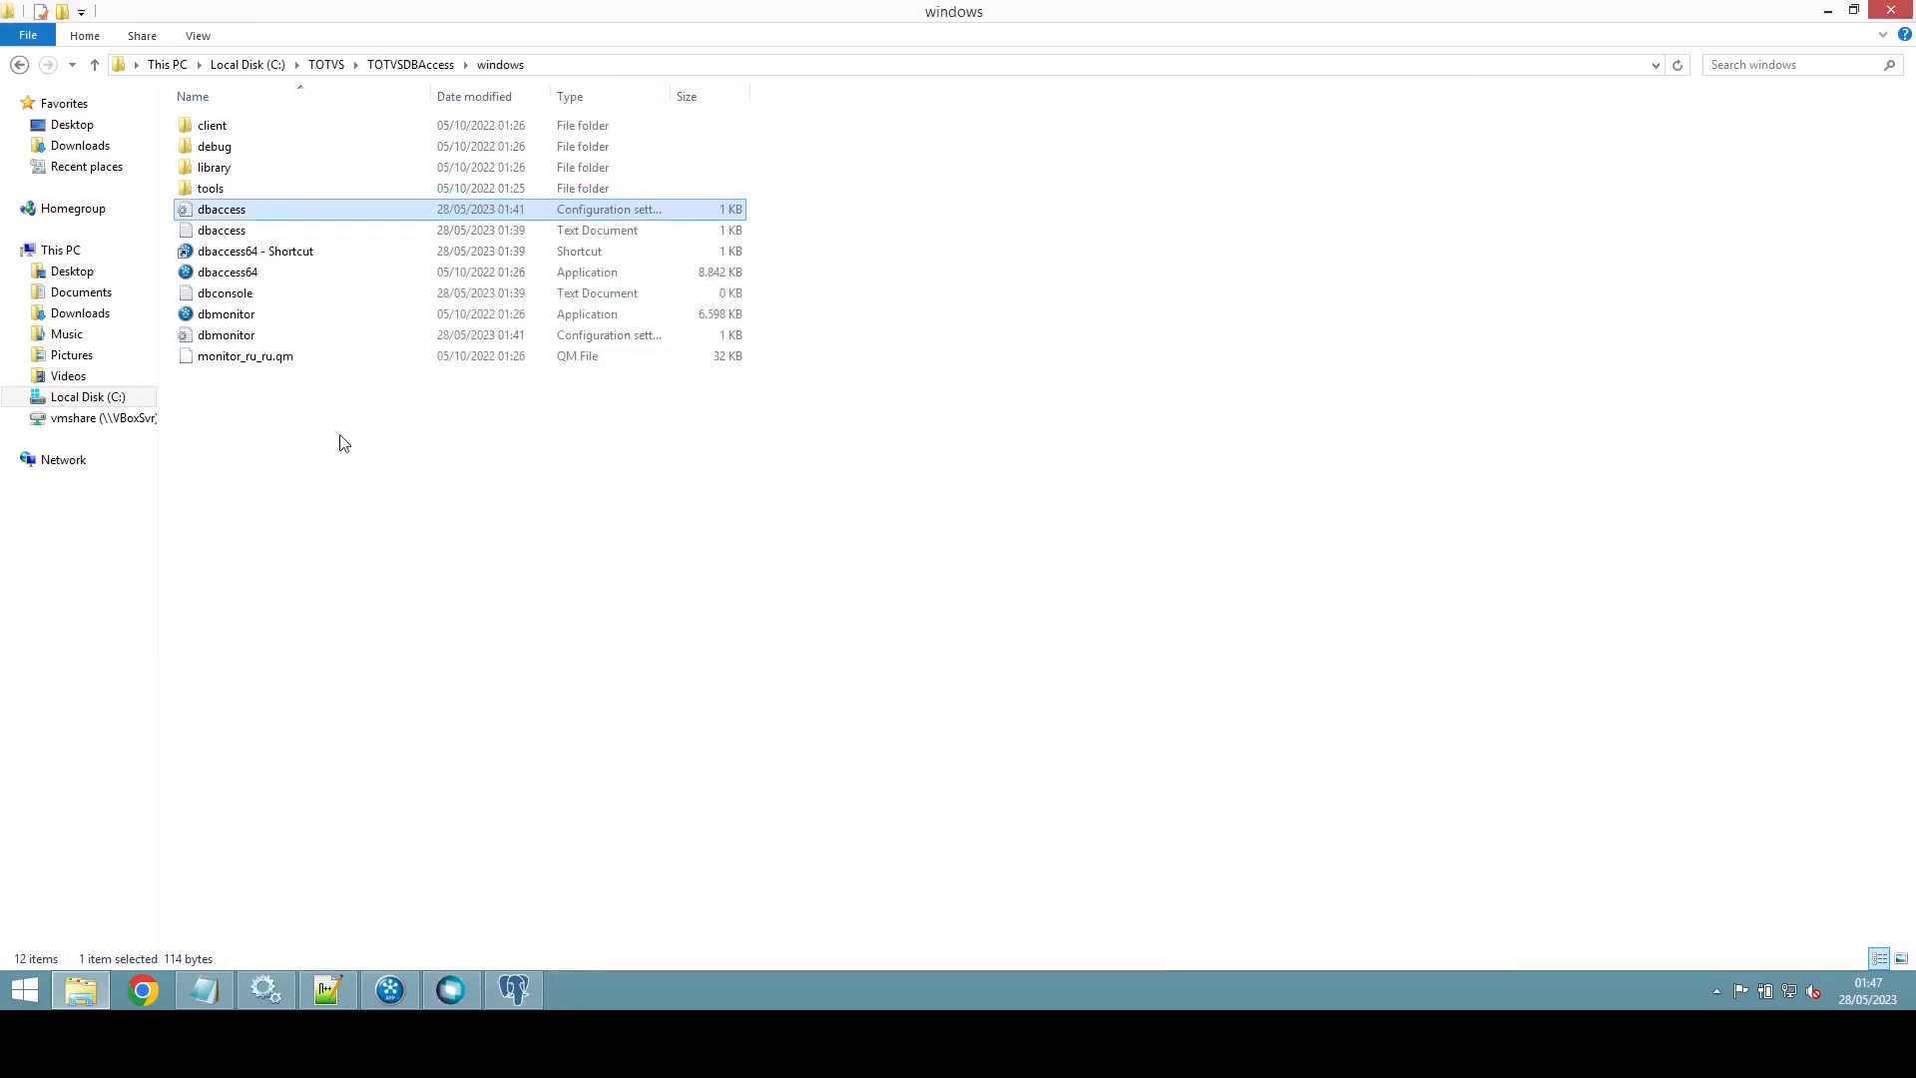
left_click(448, 996)
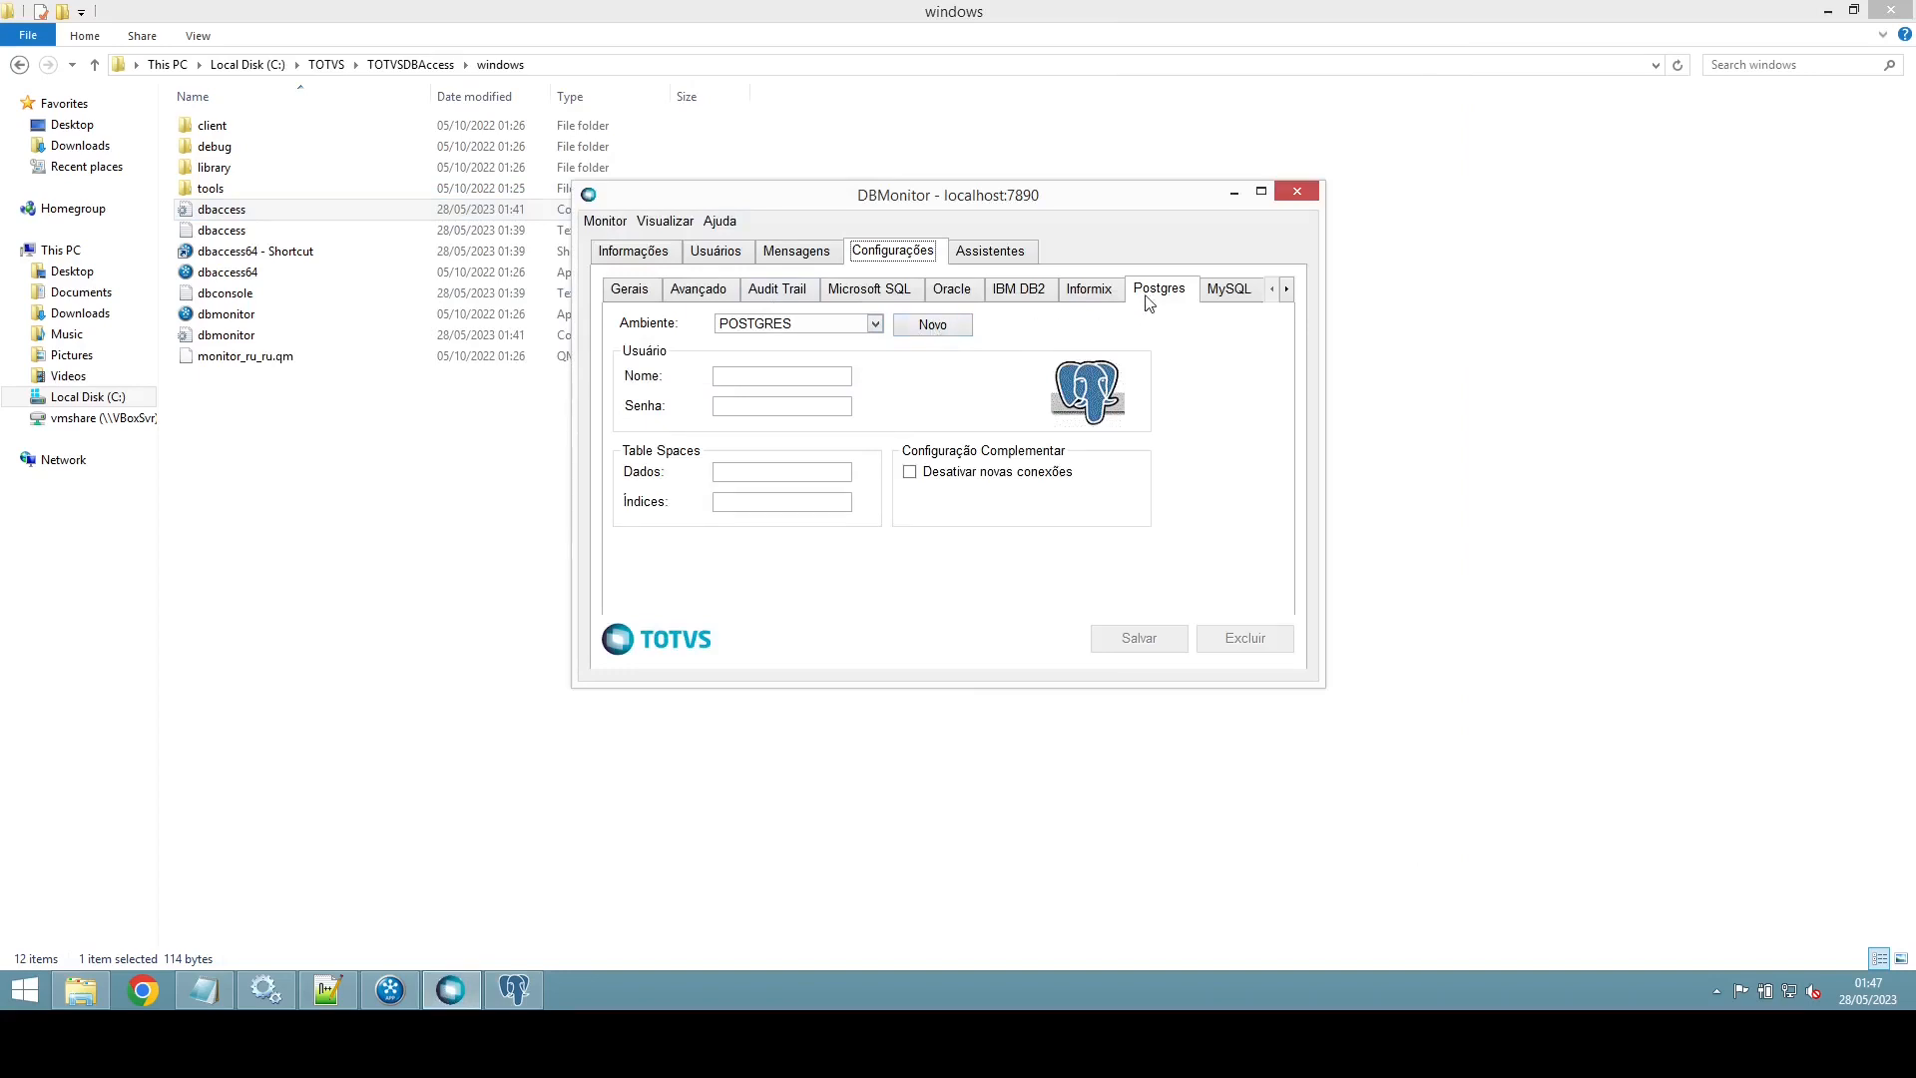
Step: Create and save a Postgres environment named Protheus with its database password, then show the Assistentes wizards
left_click(950, 332)
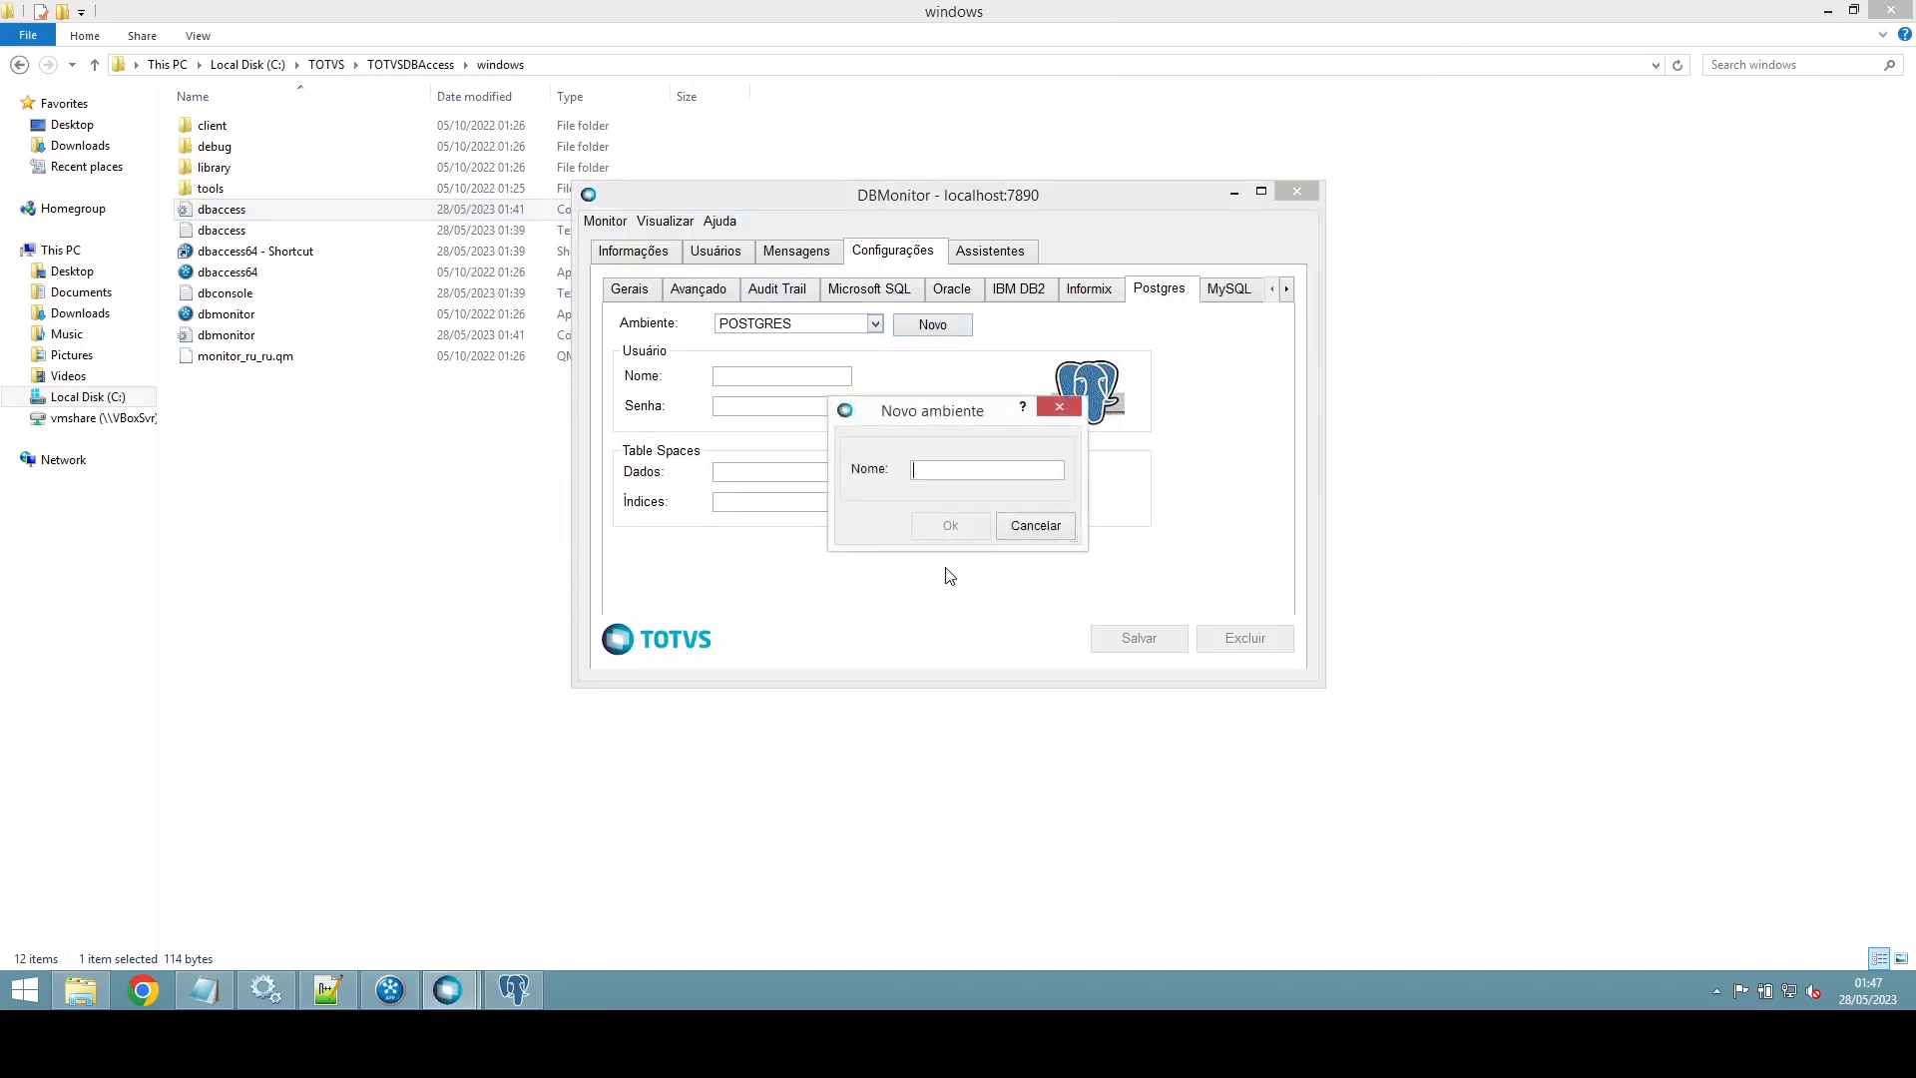
type("Protheus")
left_click(948, 534)
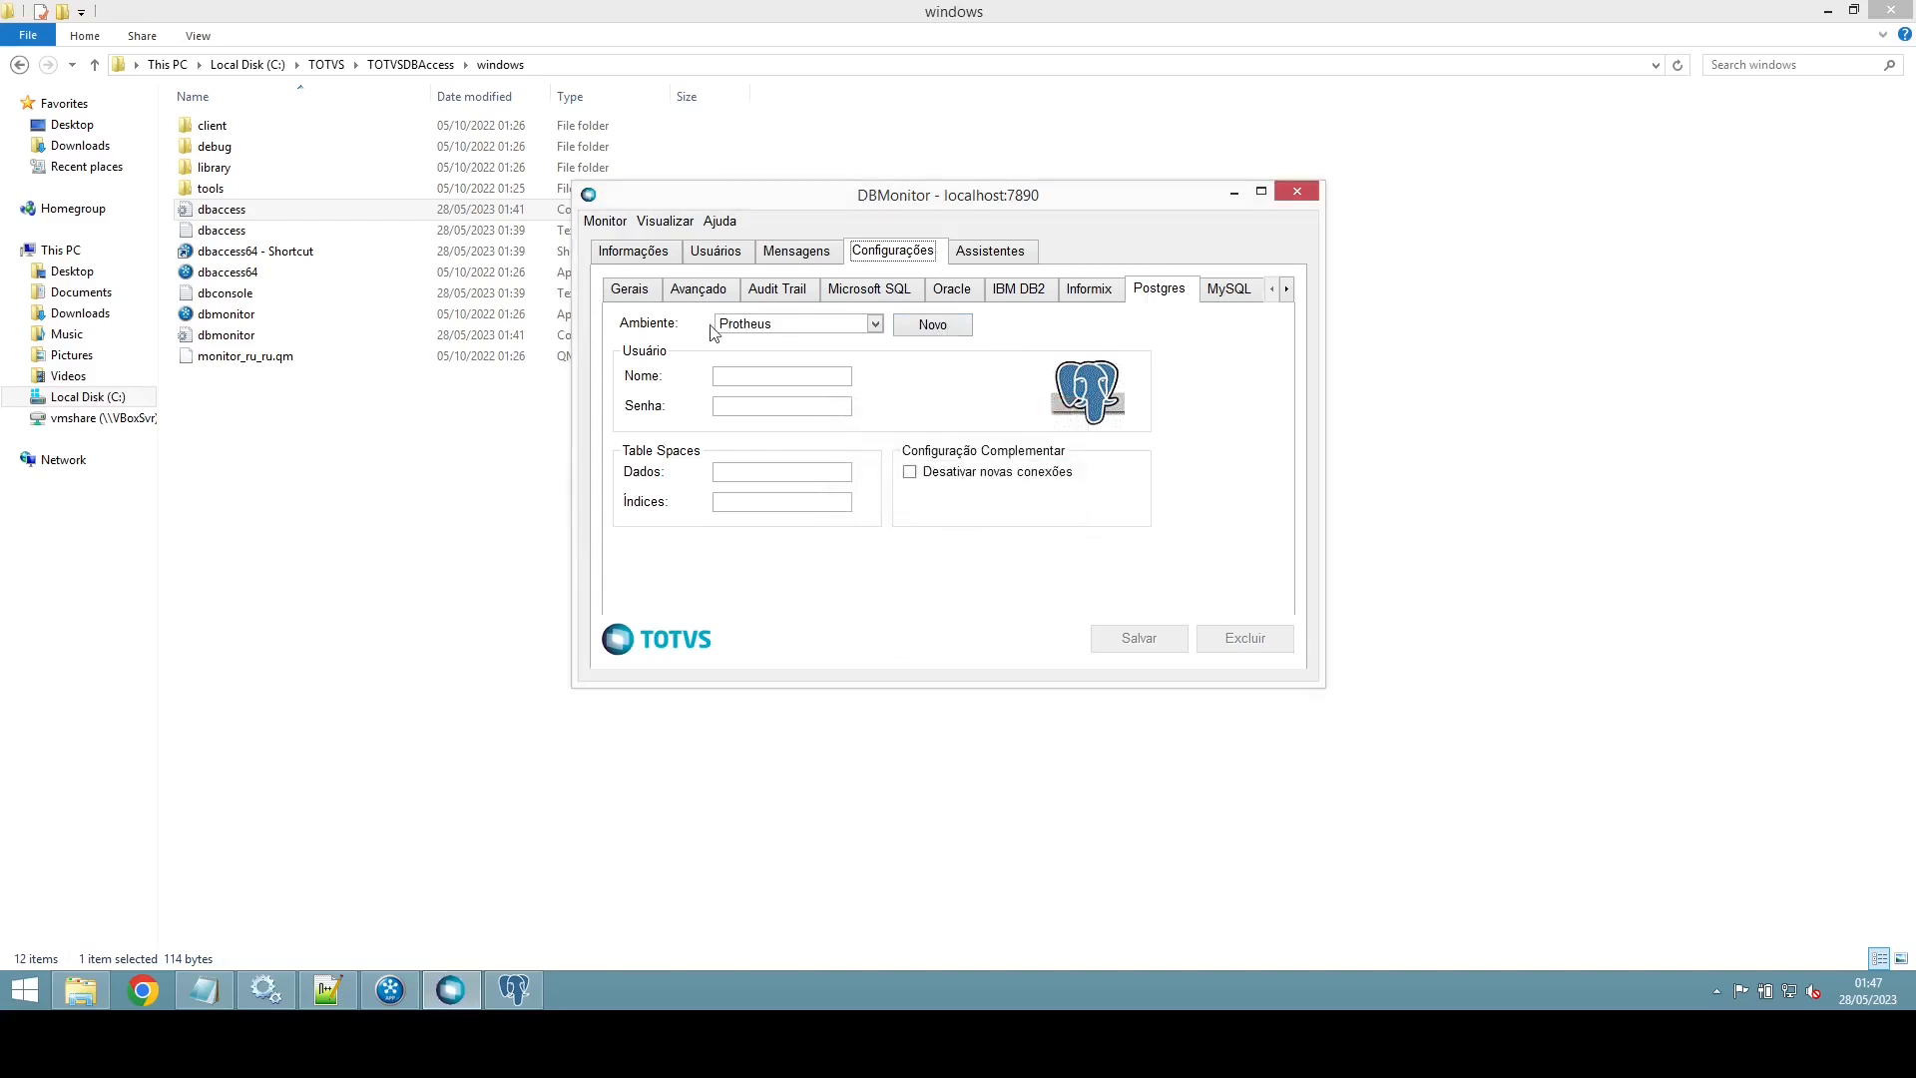
type("protheus")
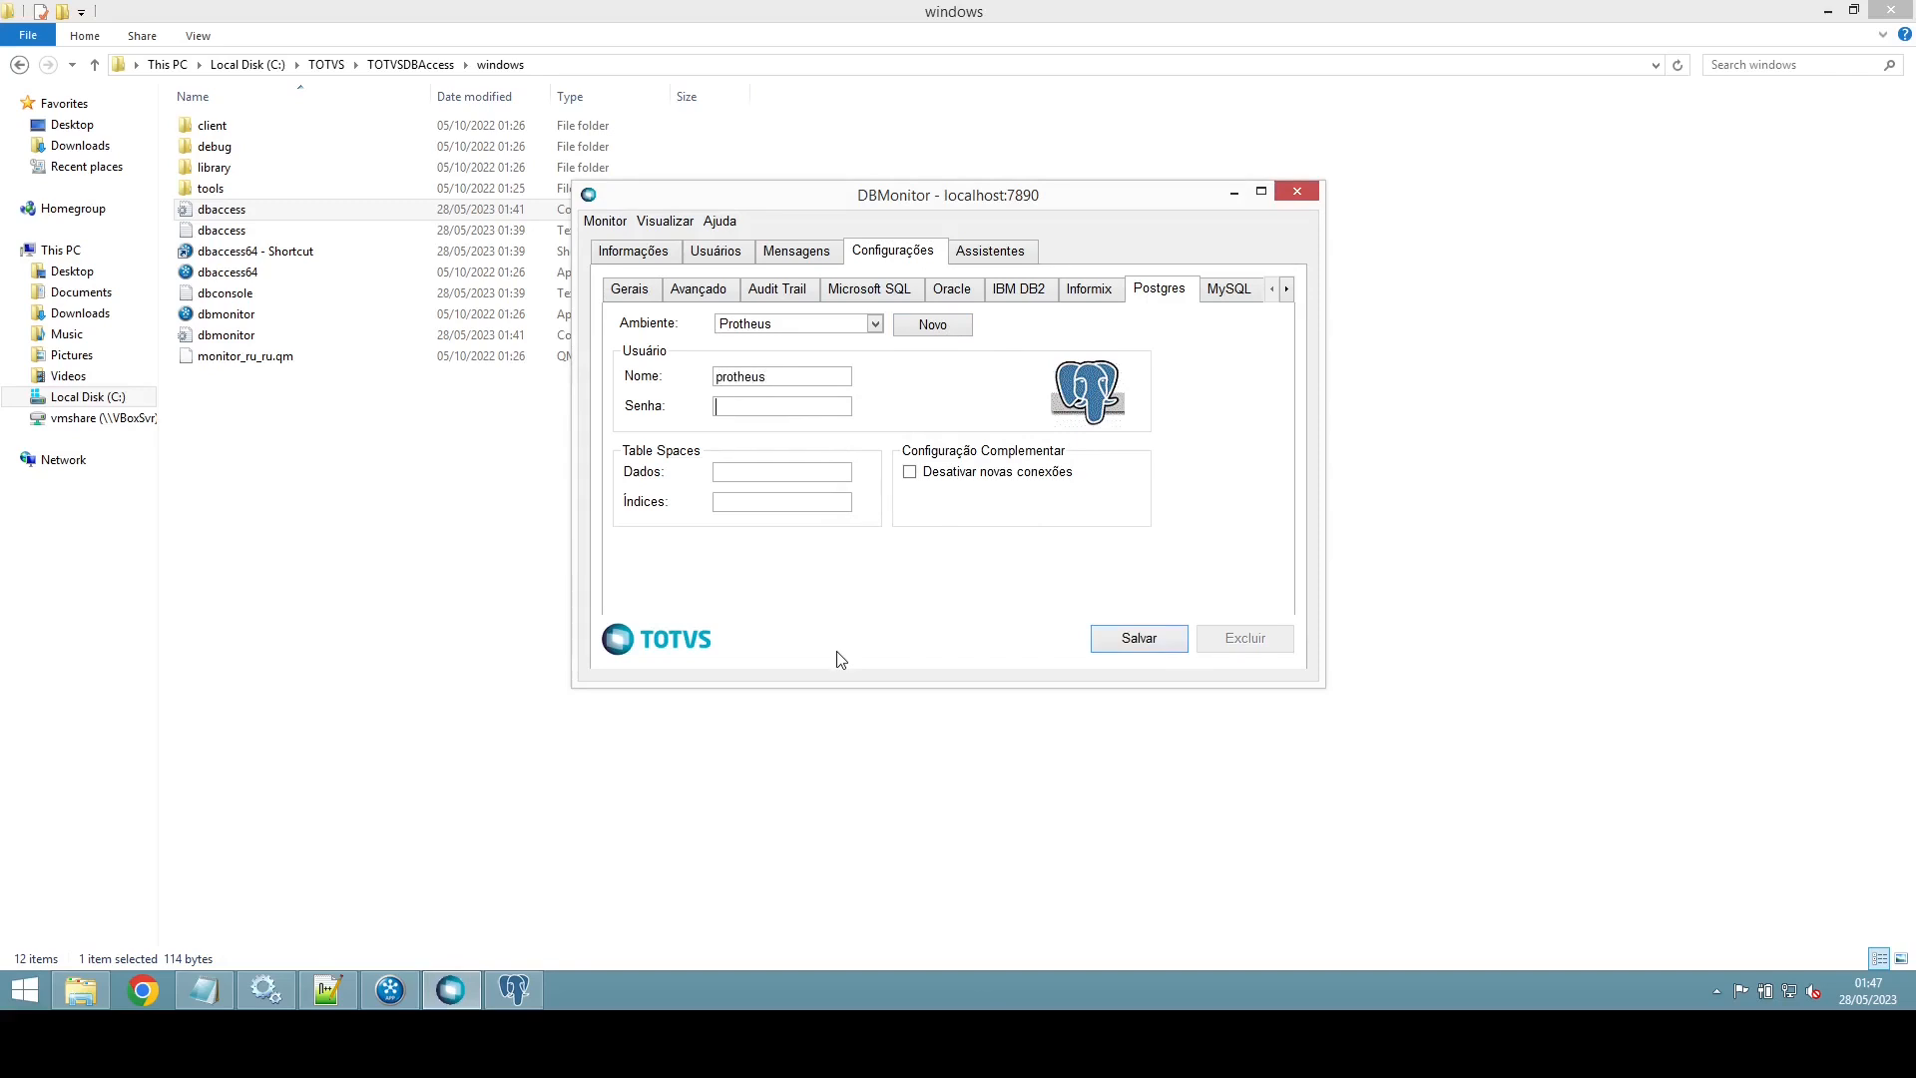
type("••")
left_click(1159, 646)
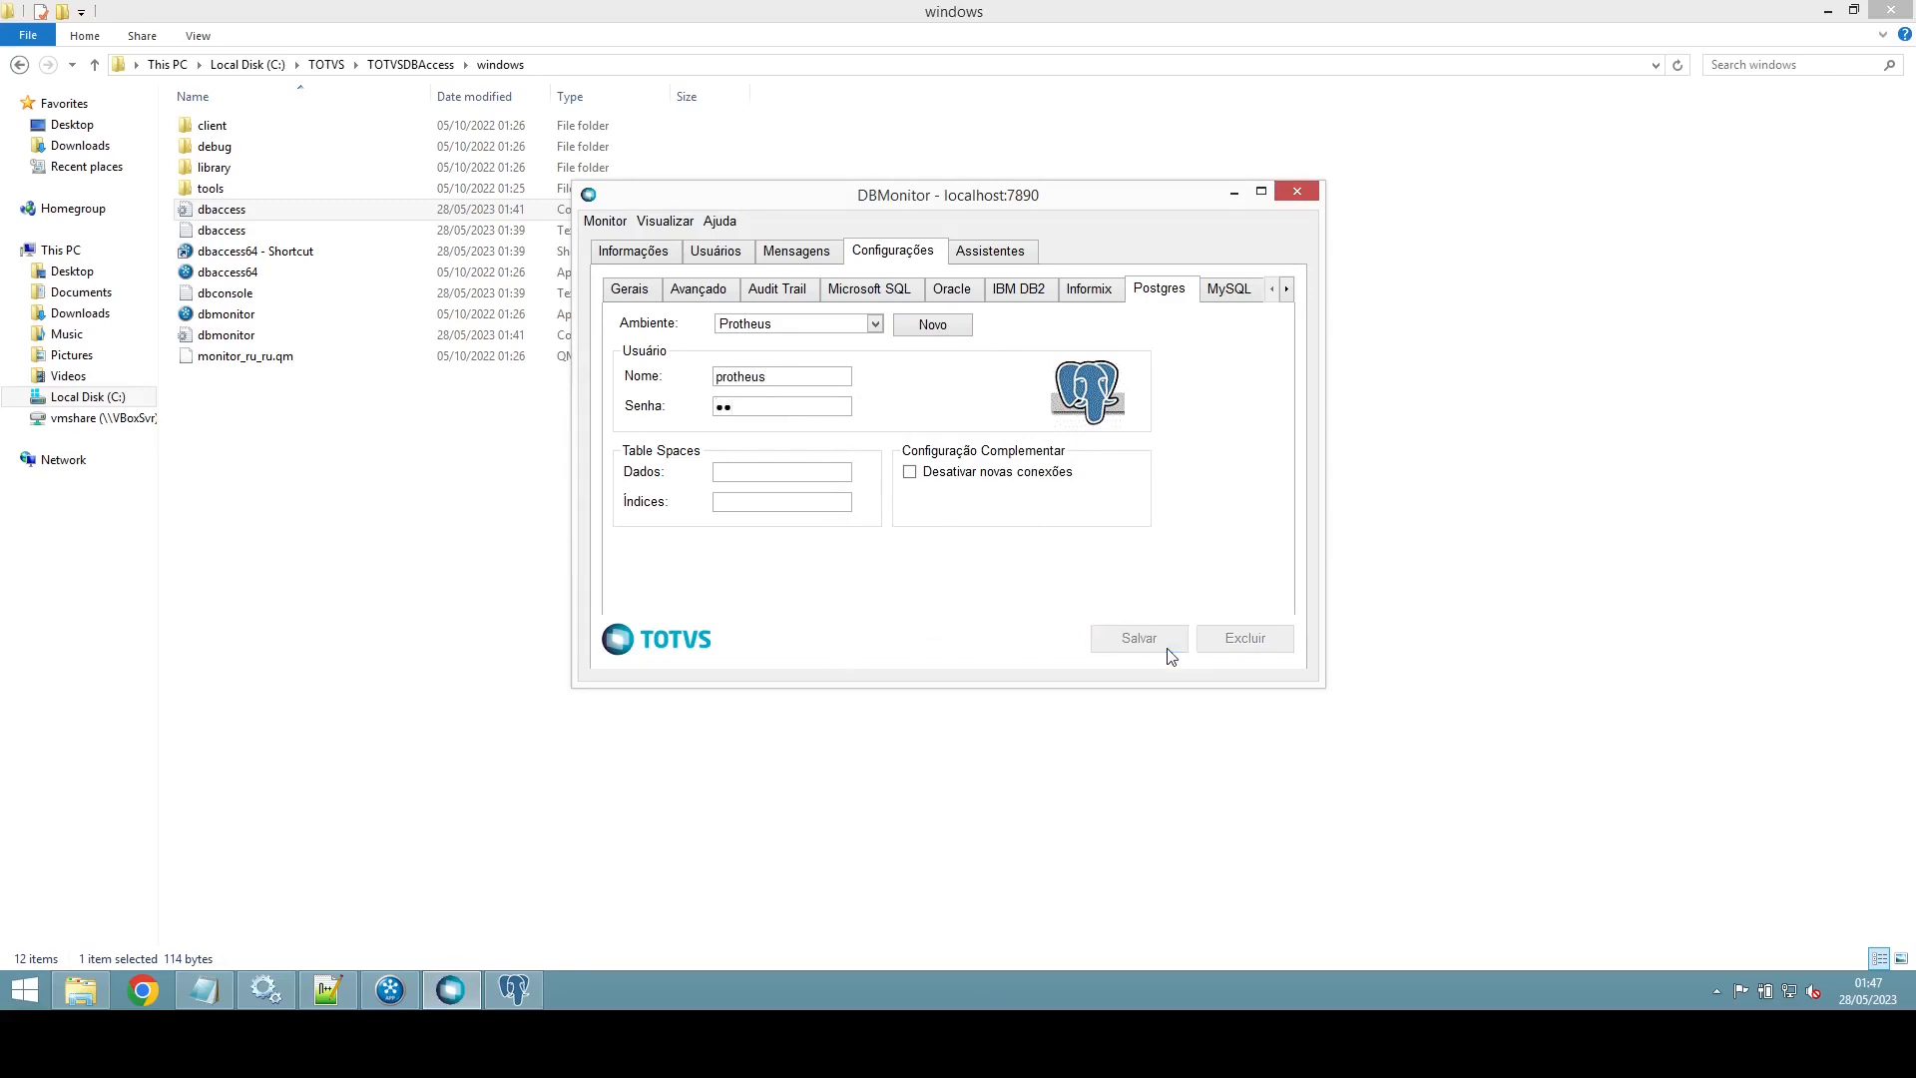
left_click(992, 256)
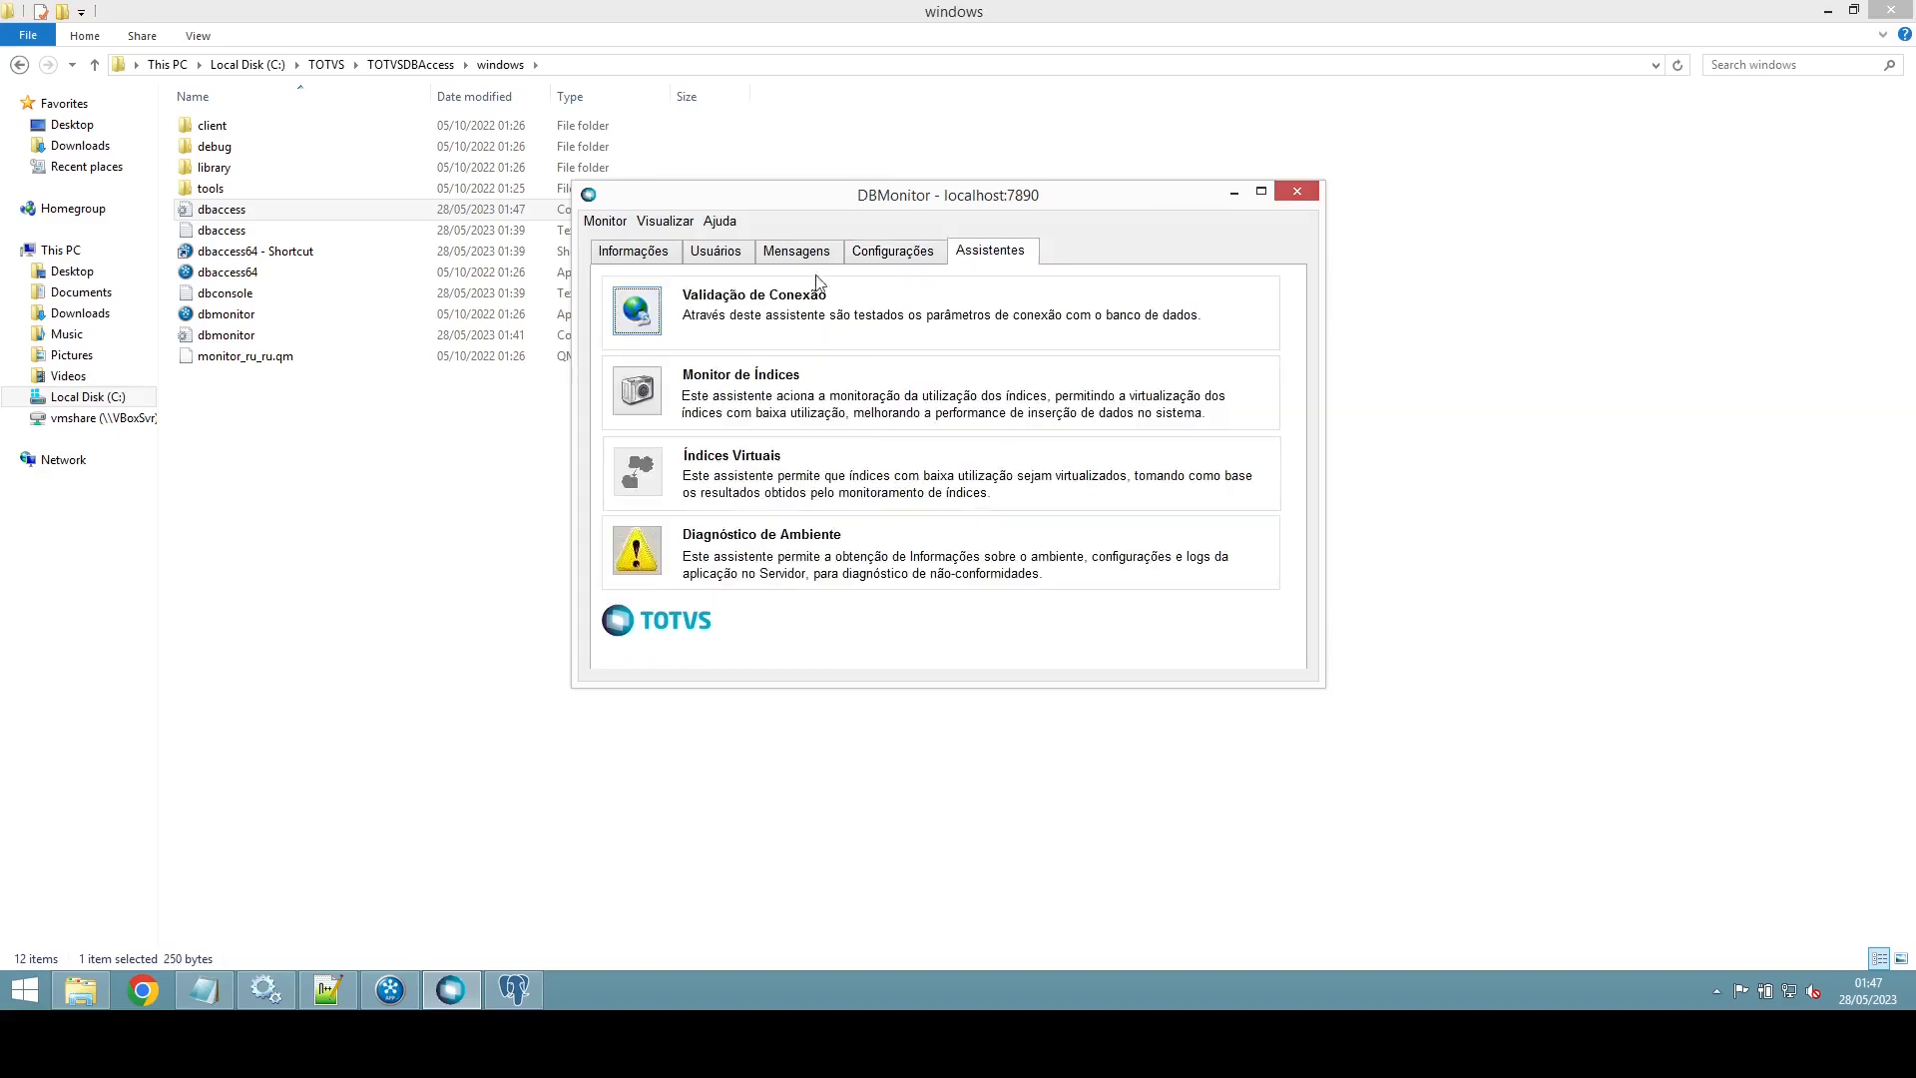
Step: Run Validação de Conexão for Postgres environment Protheus, confirm Conexão Ok, and close DBMonitor
left_click(635, 313)
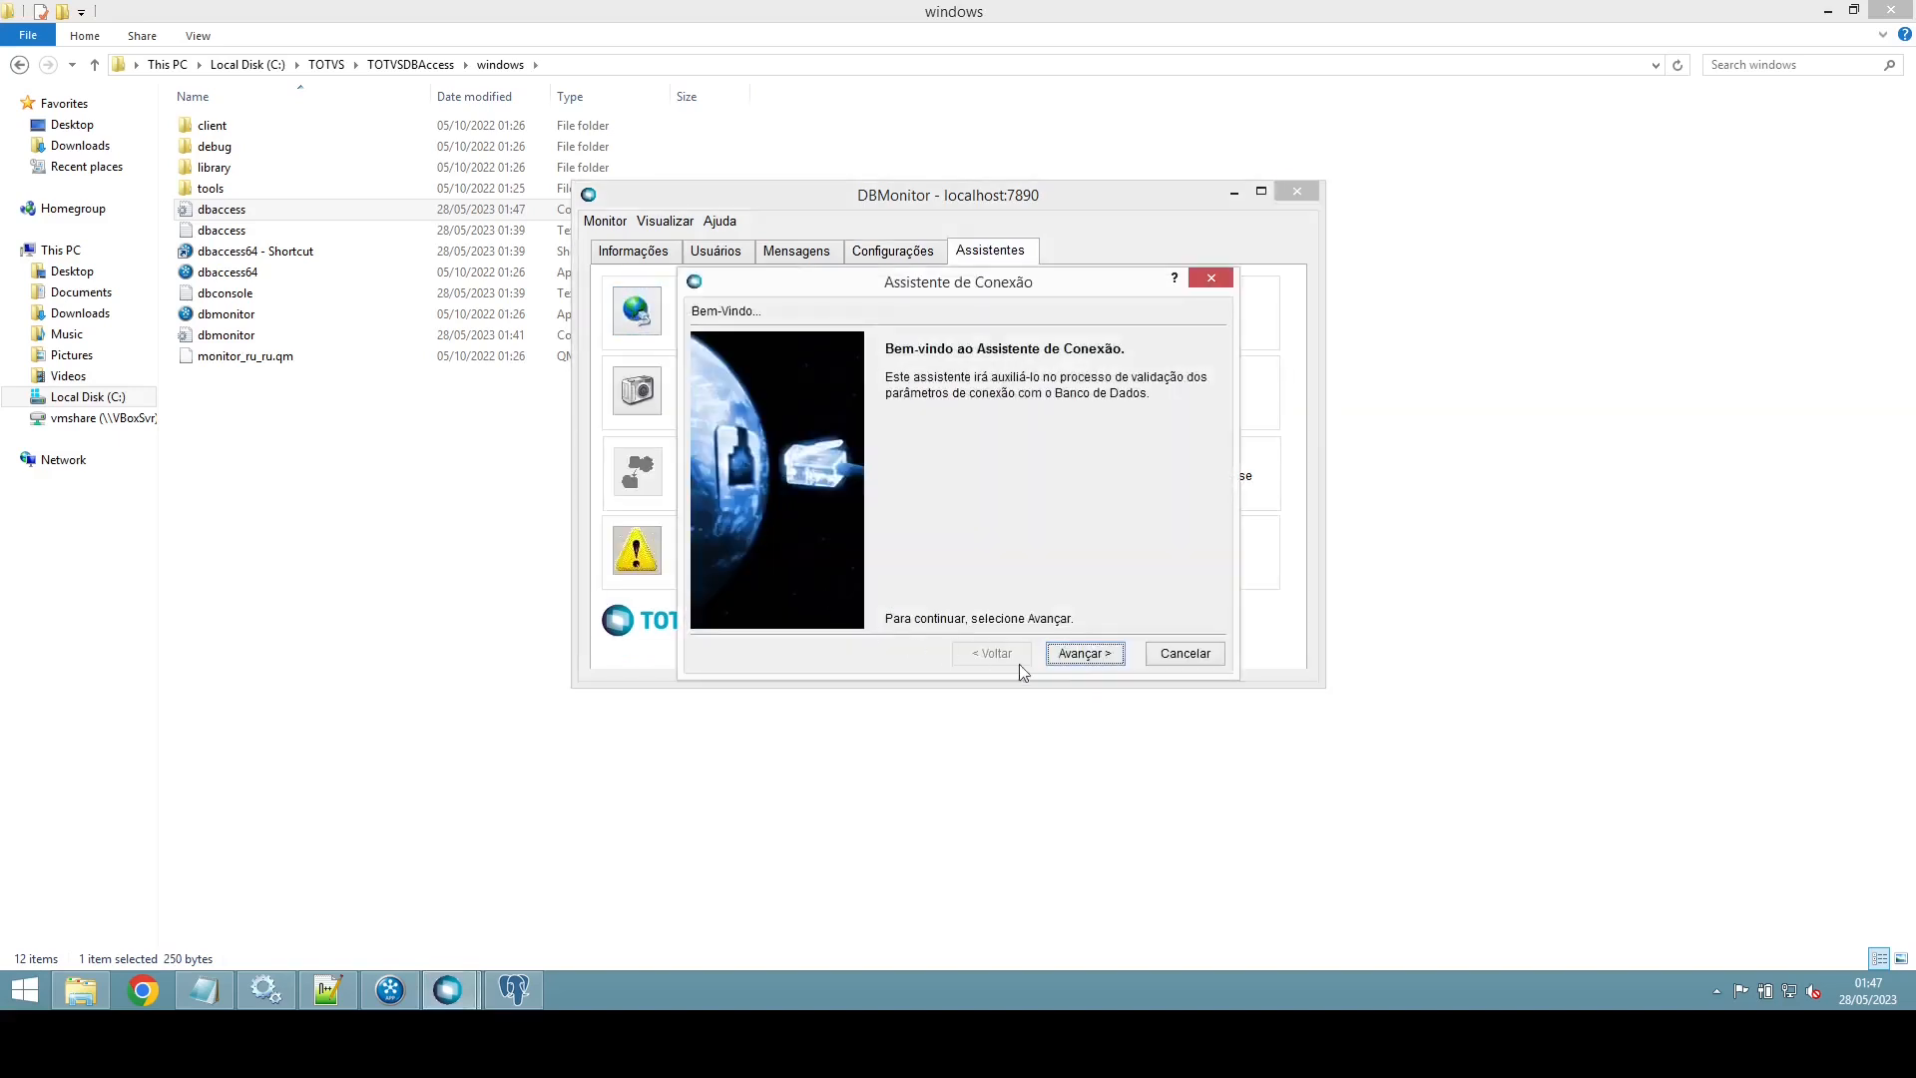
left_click(1088, 658)
left_click(962, 397)
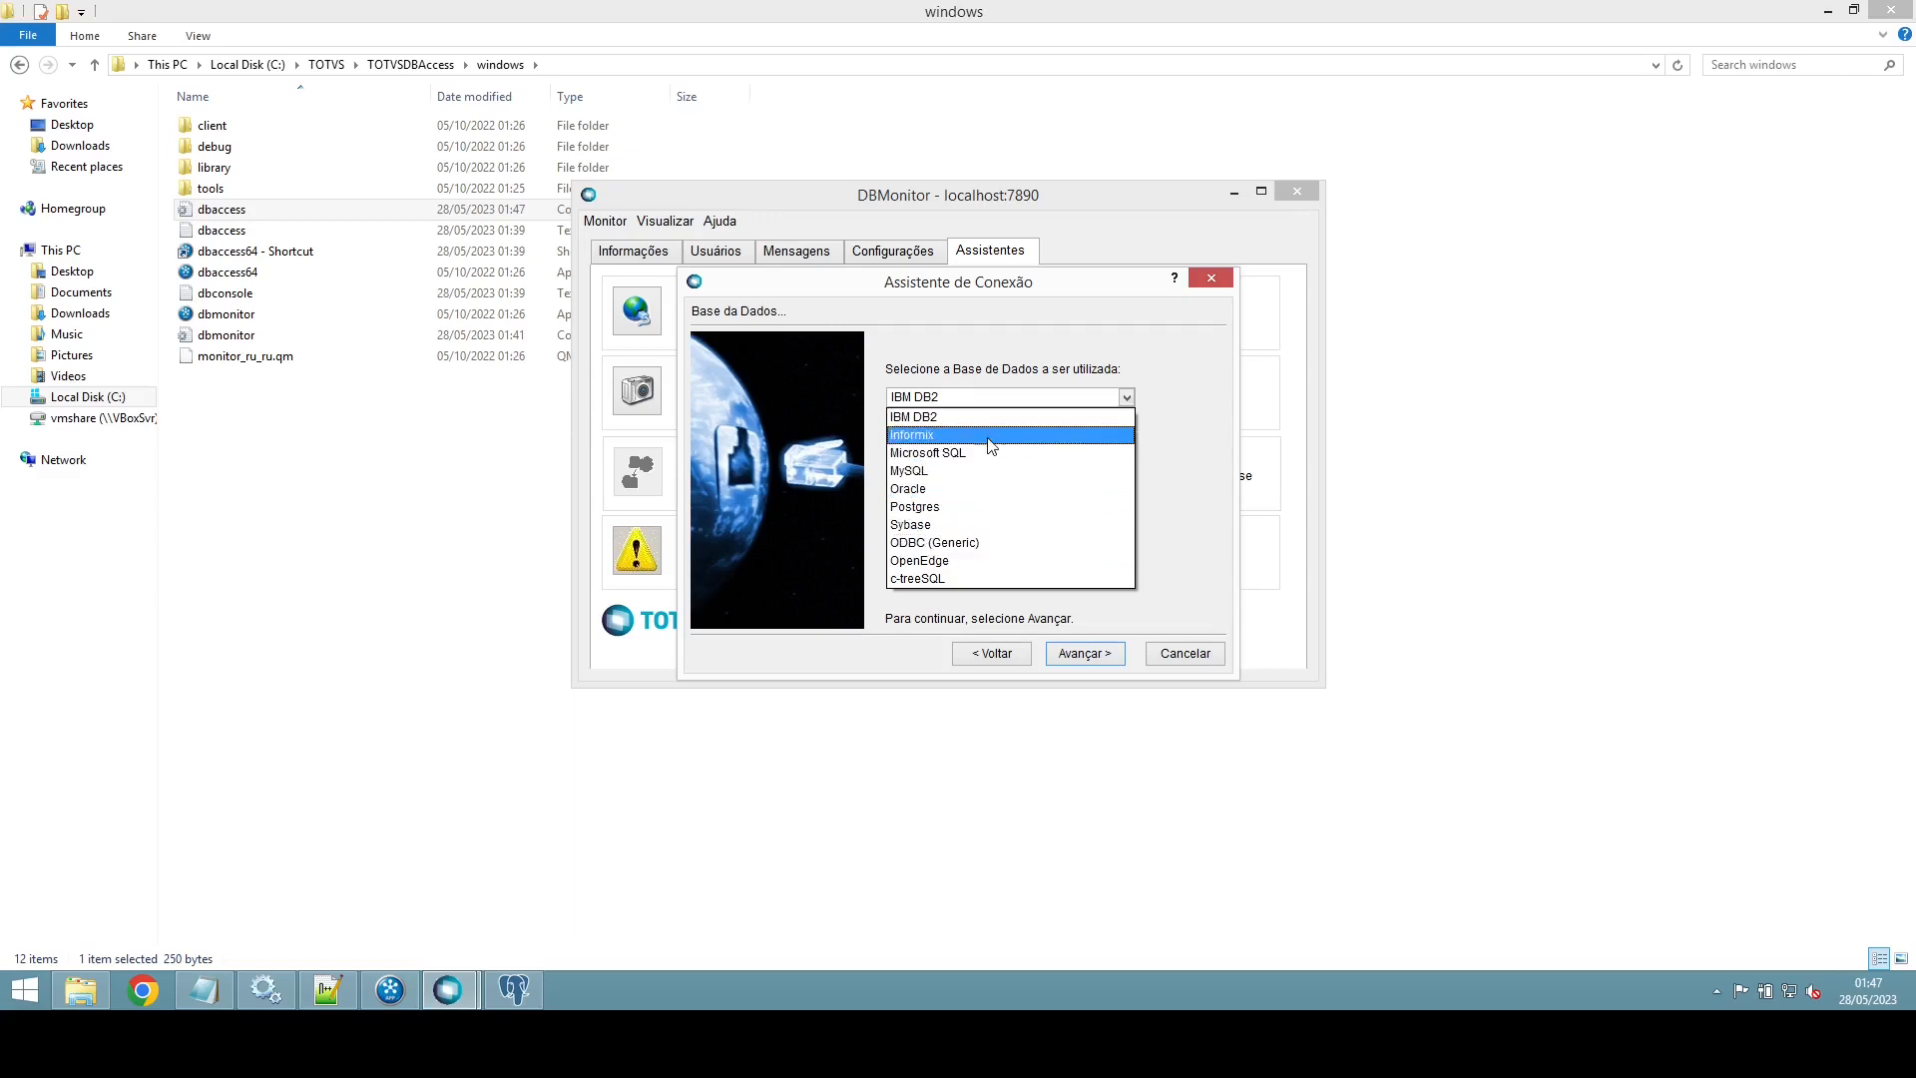
left_click(959, 506)
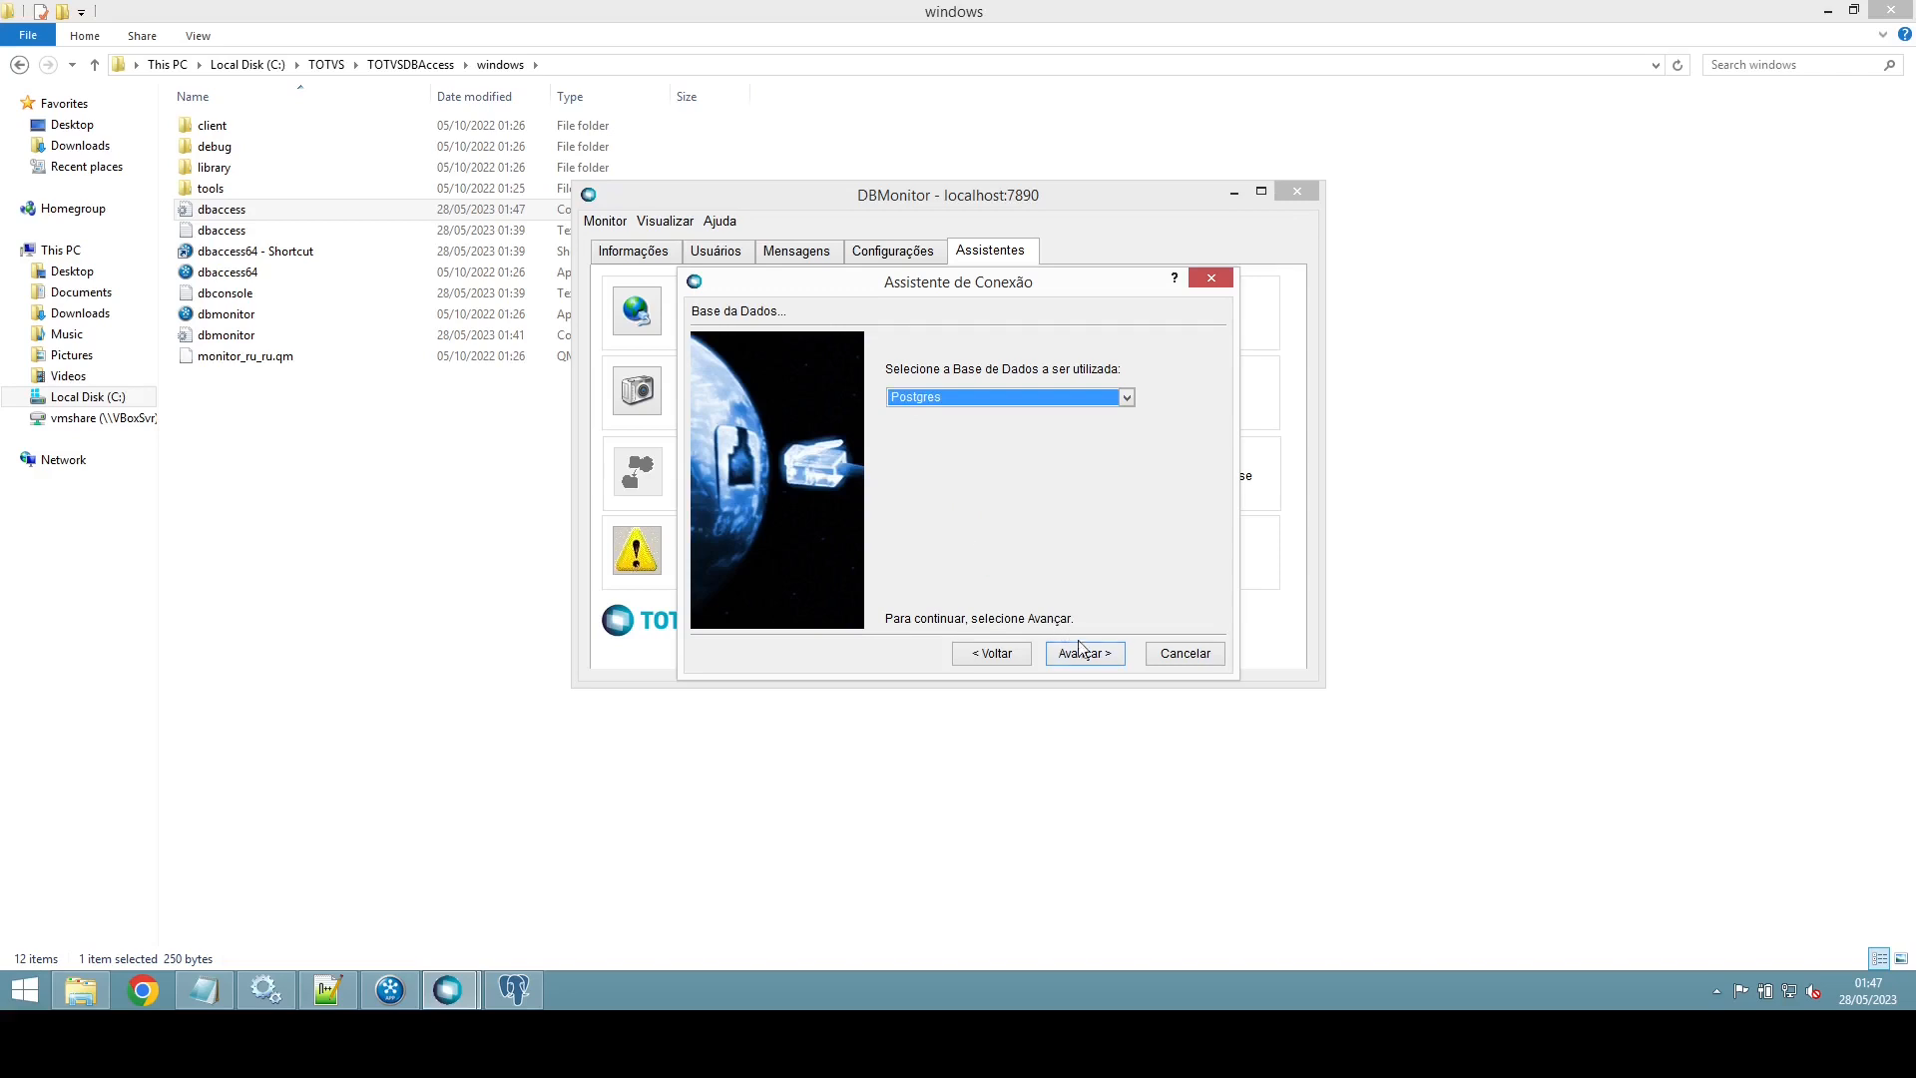
left_click(1091, 670)
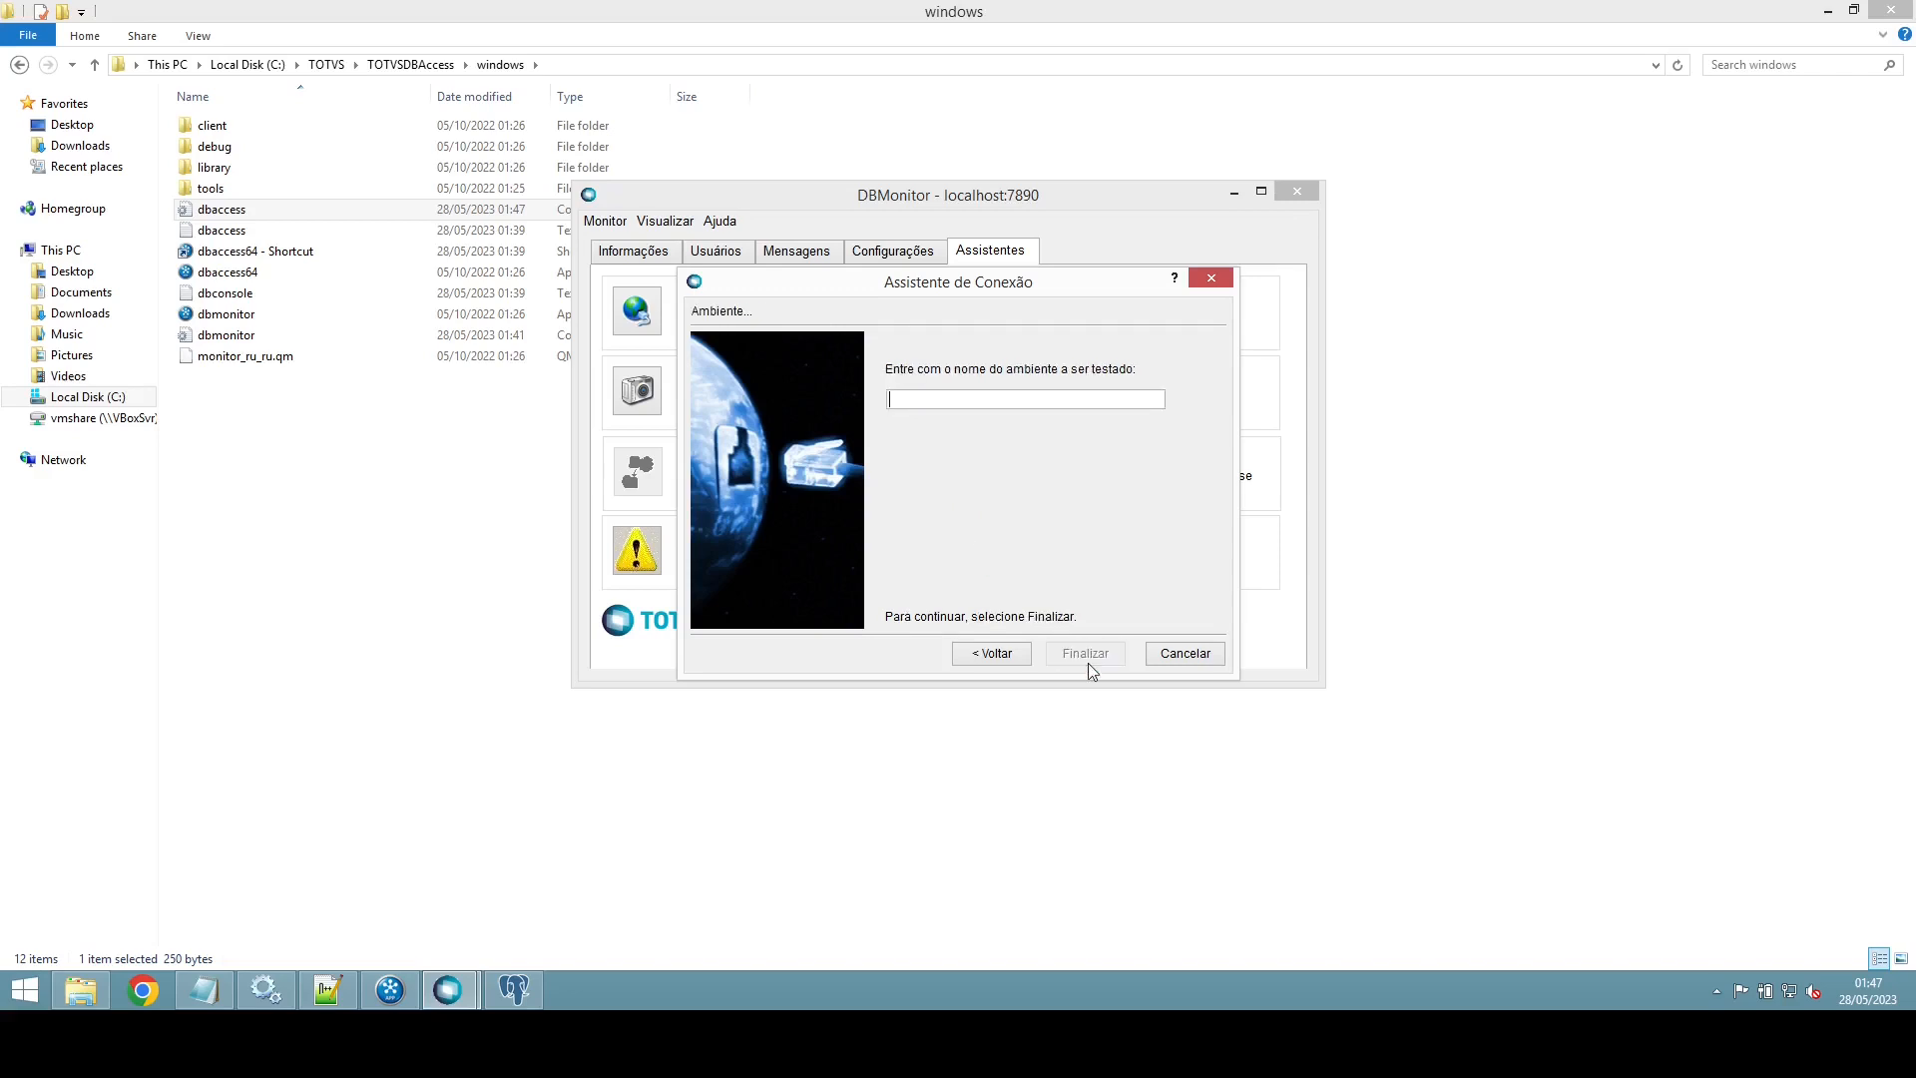
type("Protheus")
left_click(1087, 662)
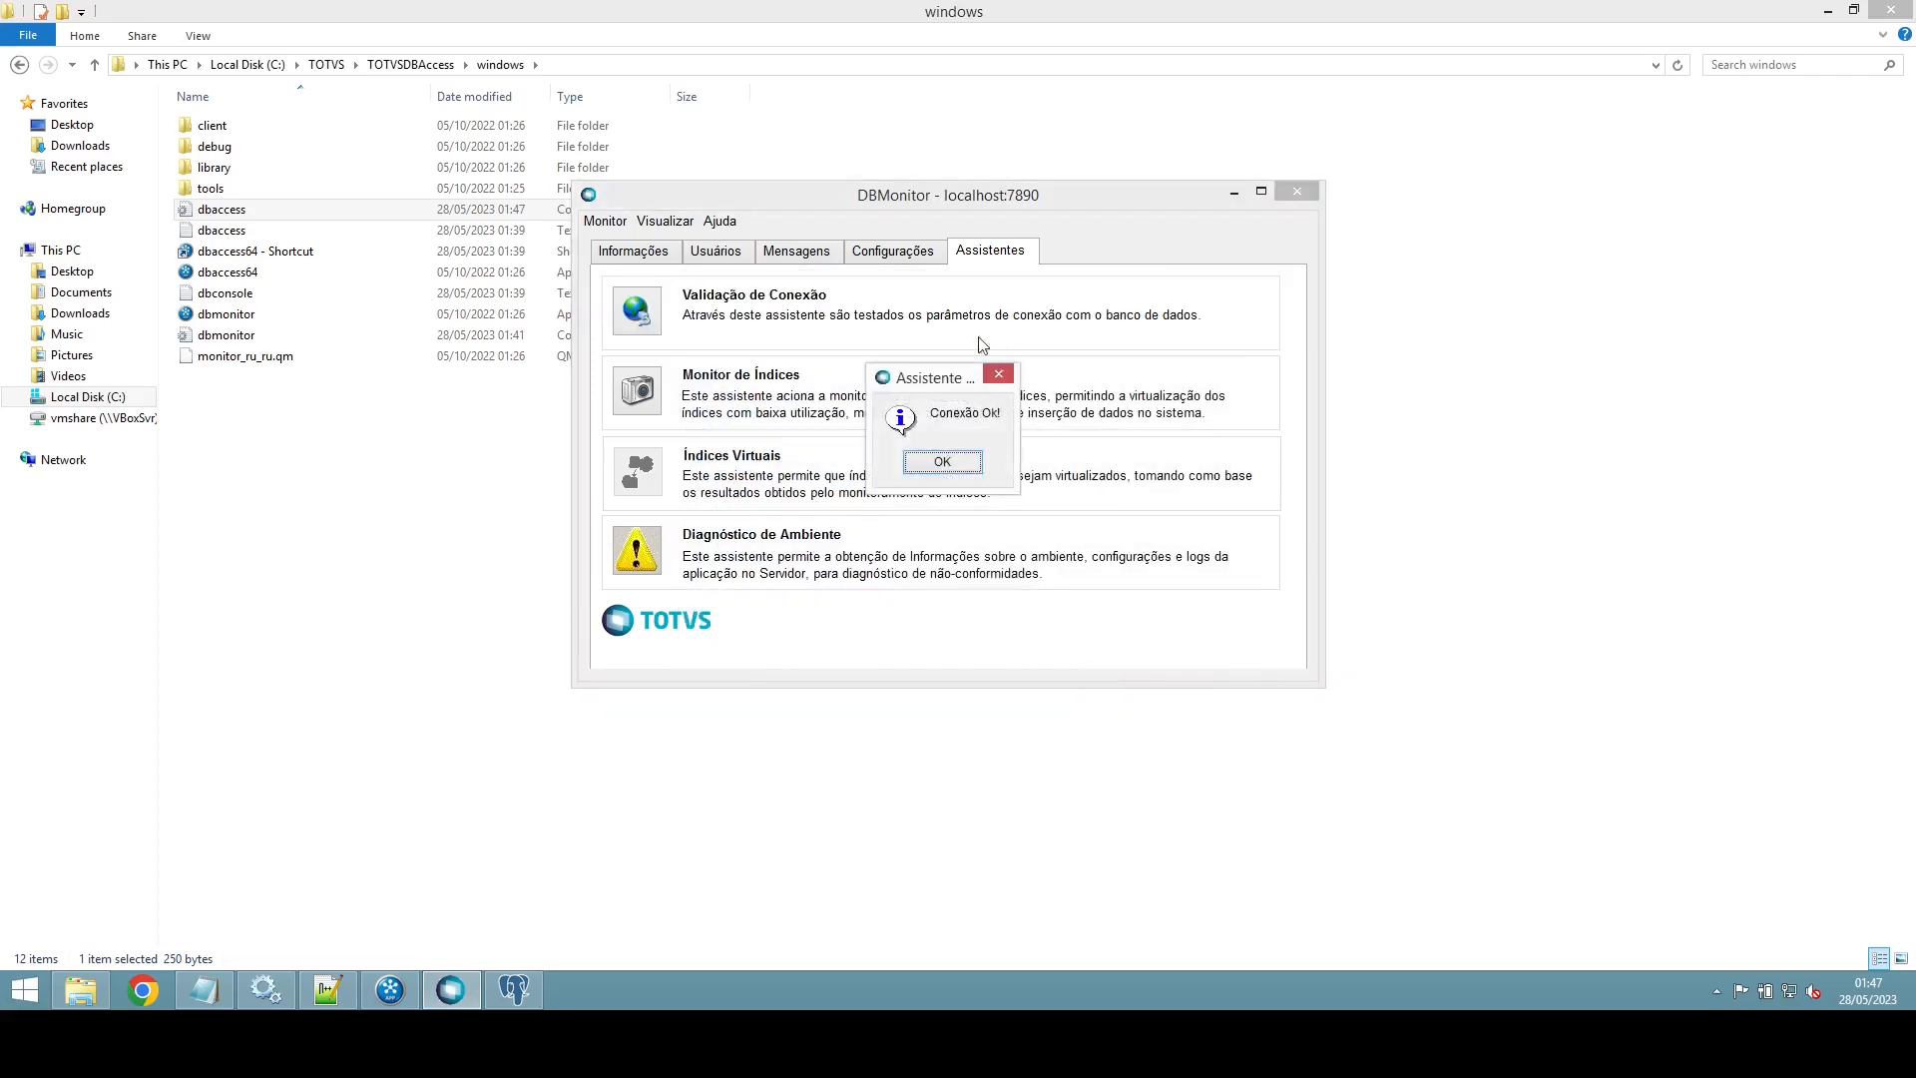
left_click(943, 463)
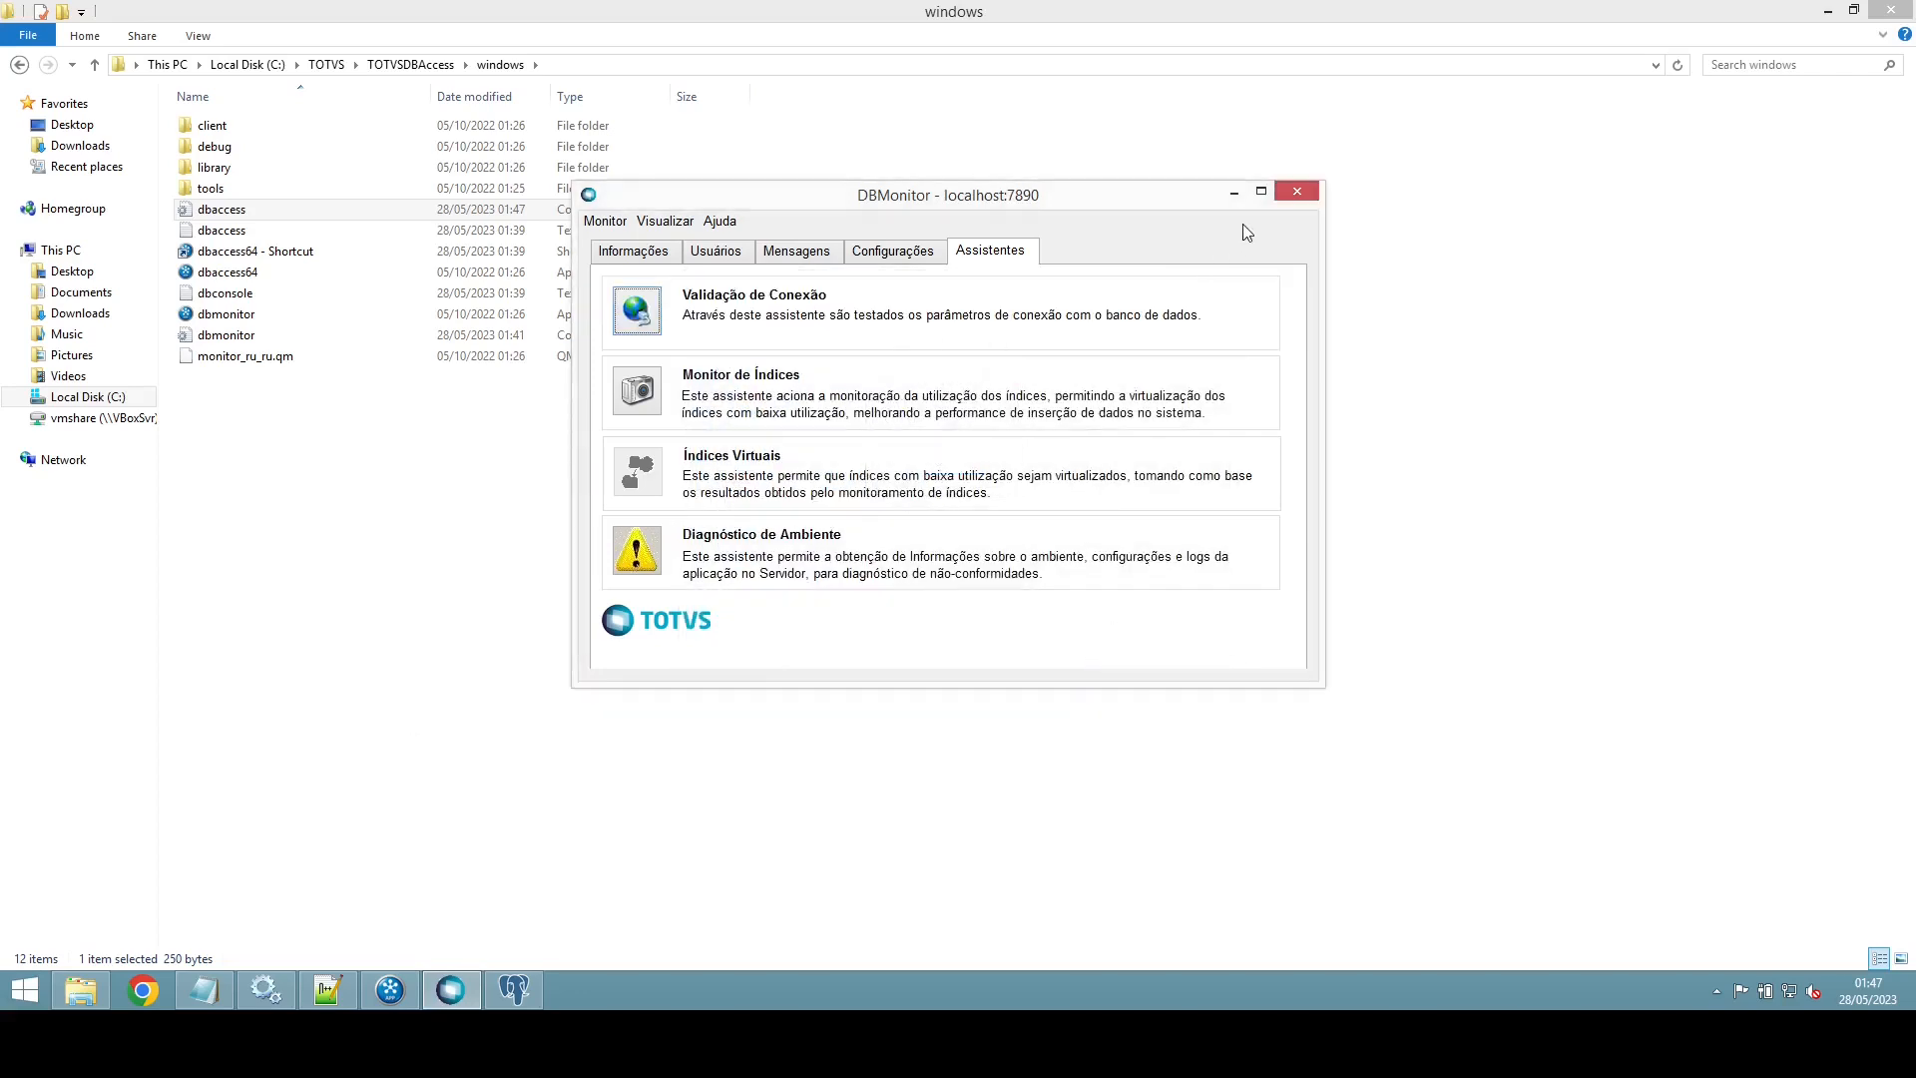
left_click(1295, 192)
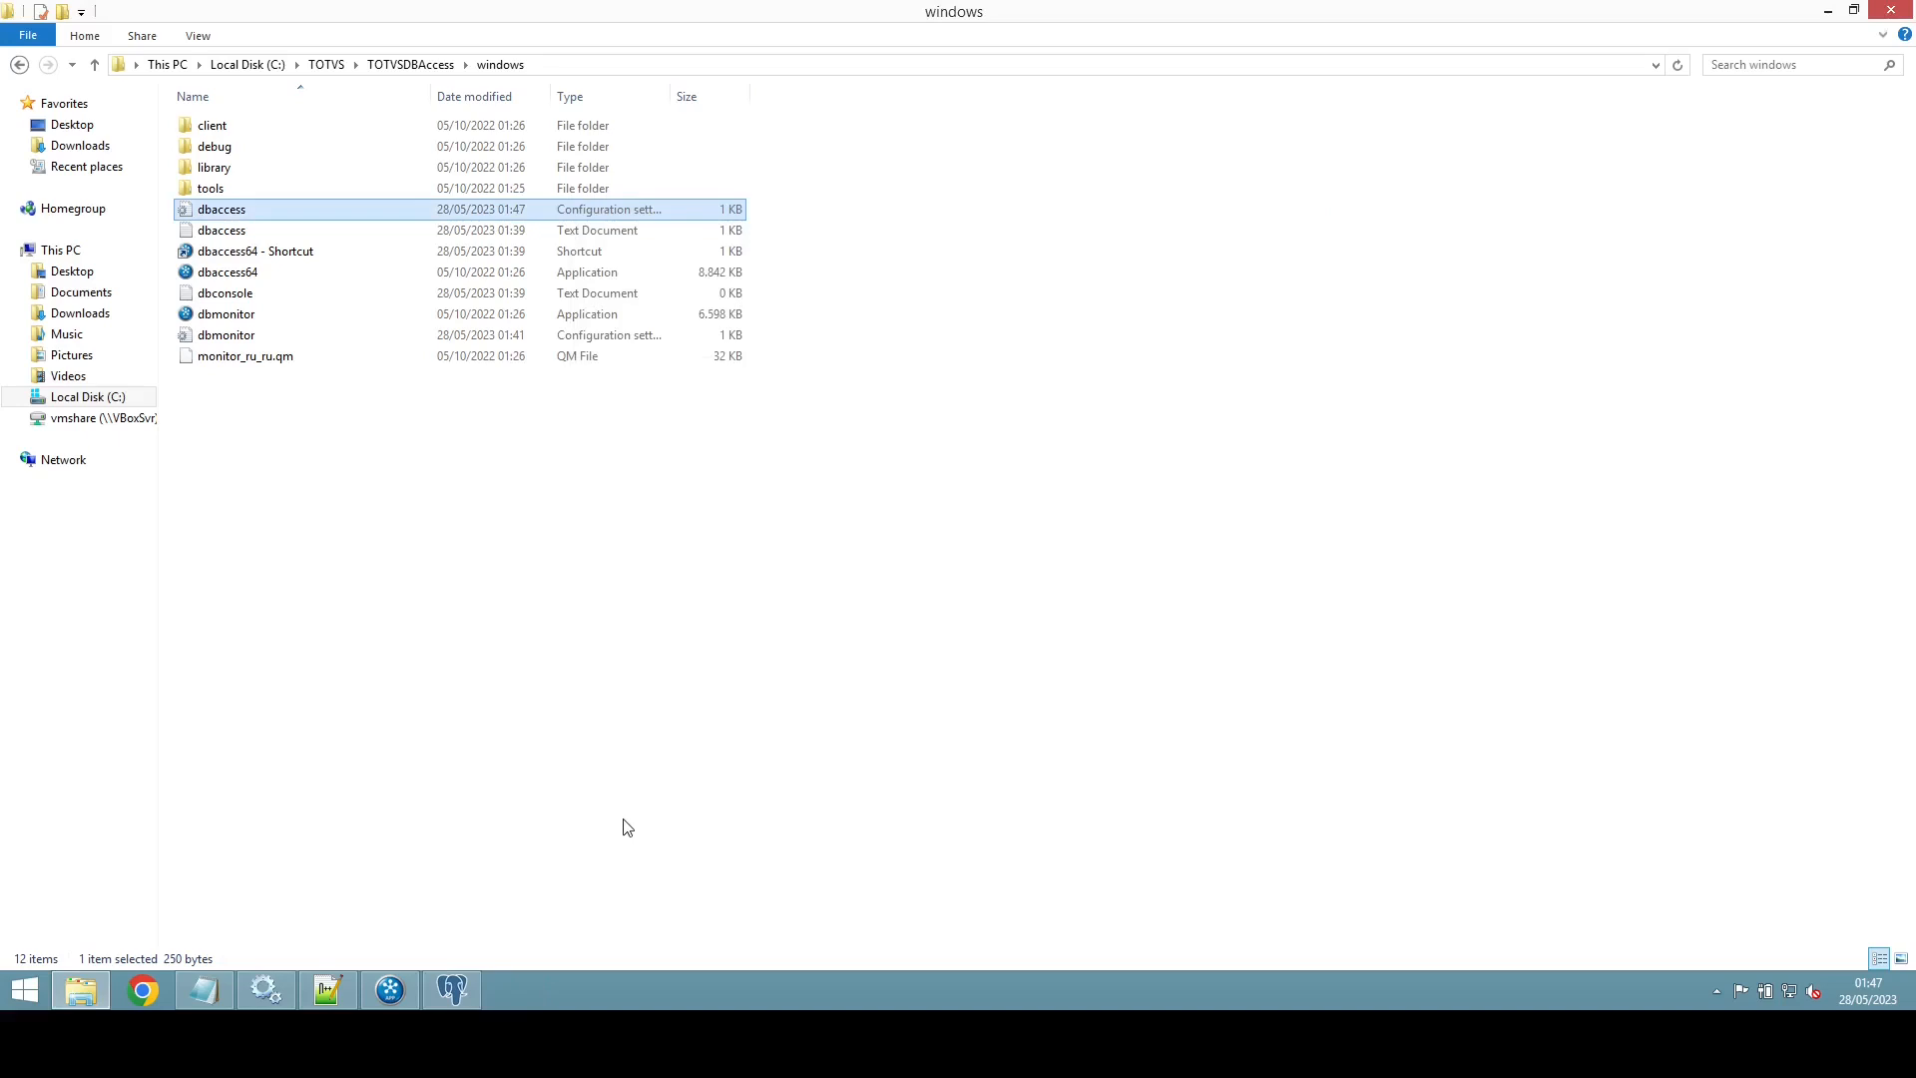
Step: Close the dbaccess64 console and open the dbaccess64 shortcut's properties
left_click(399, 993)
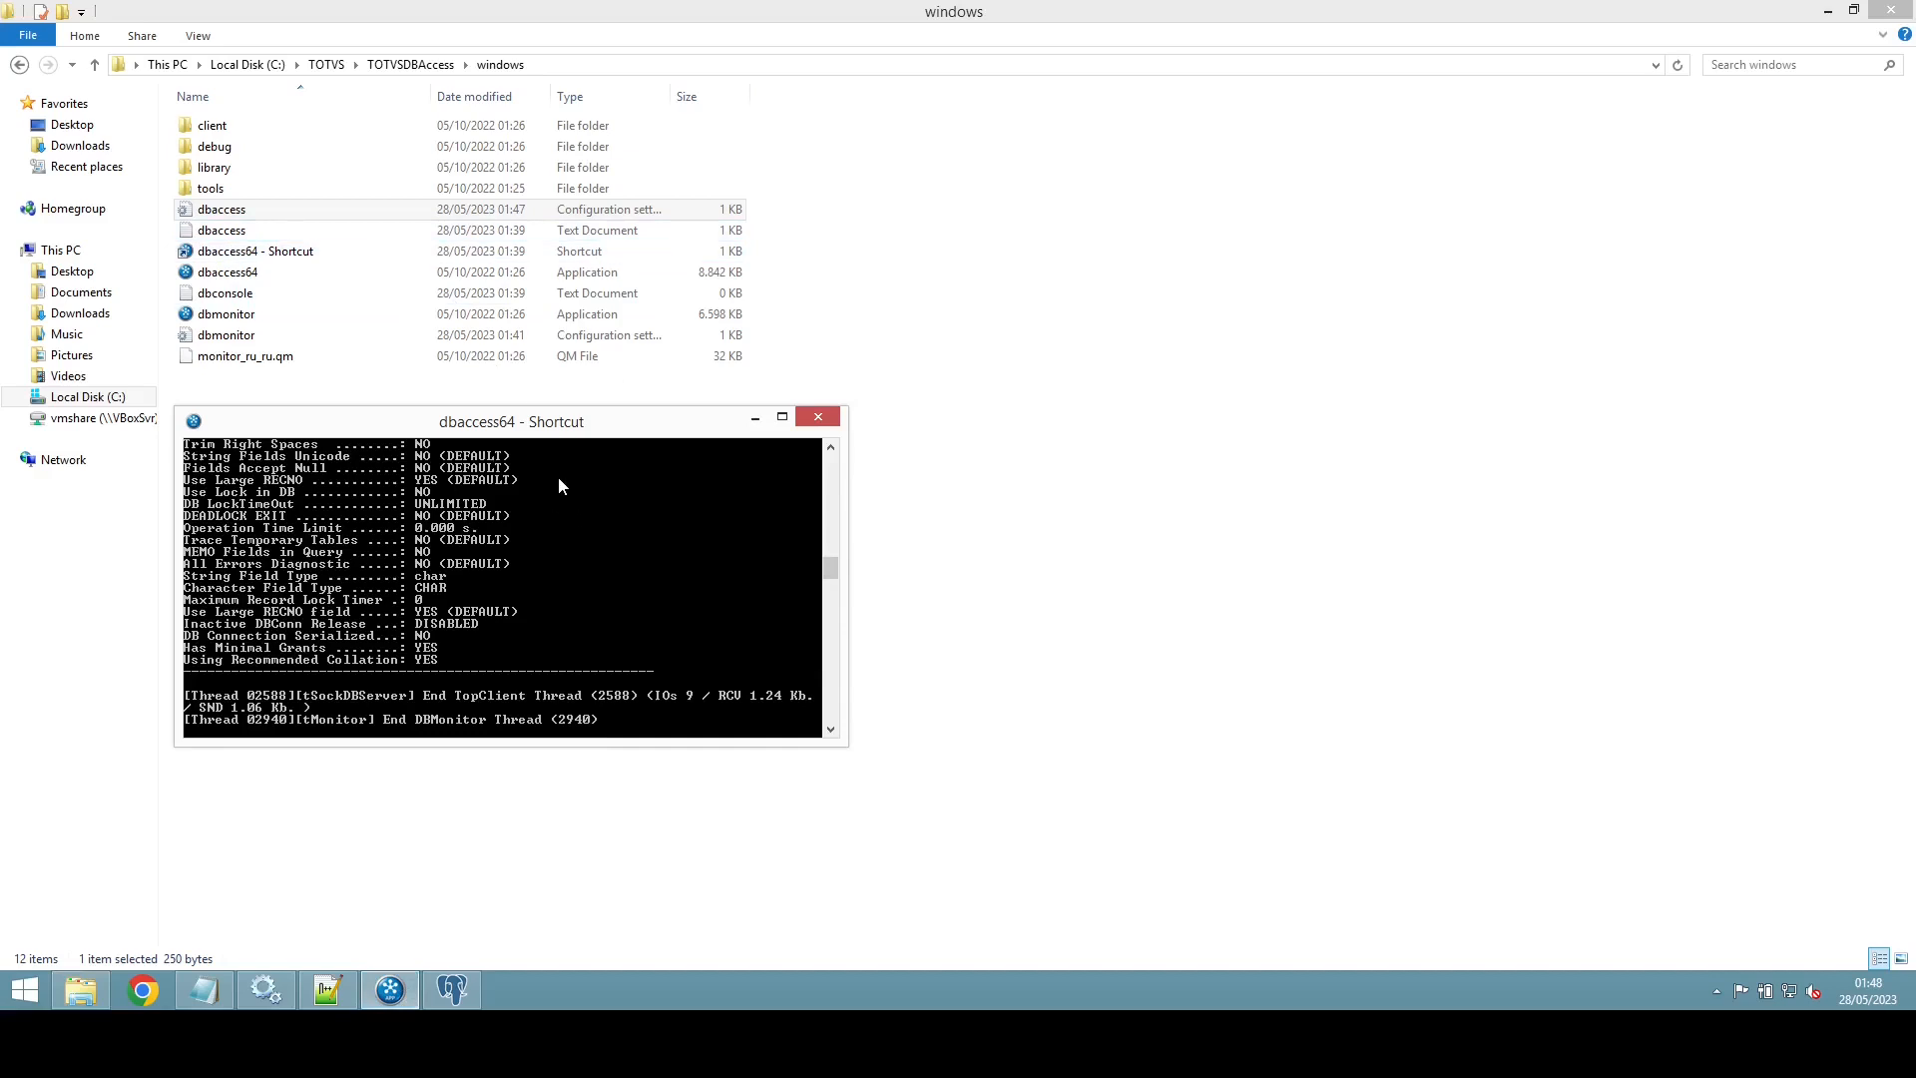
left_click(818, 417)
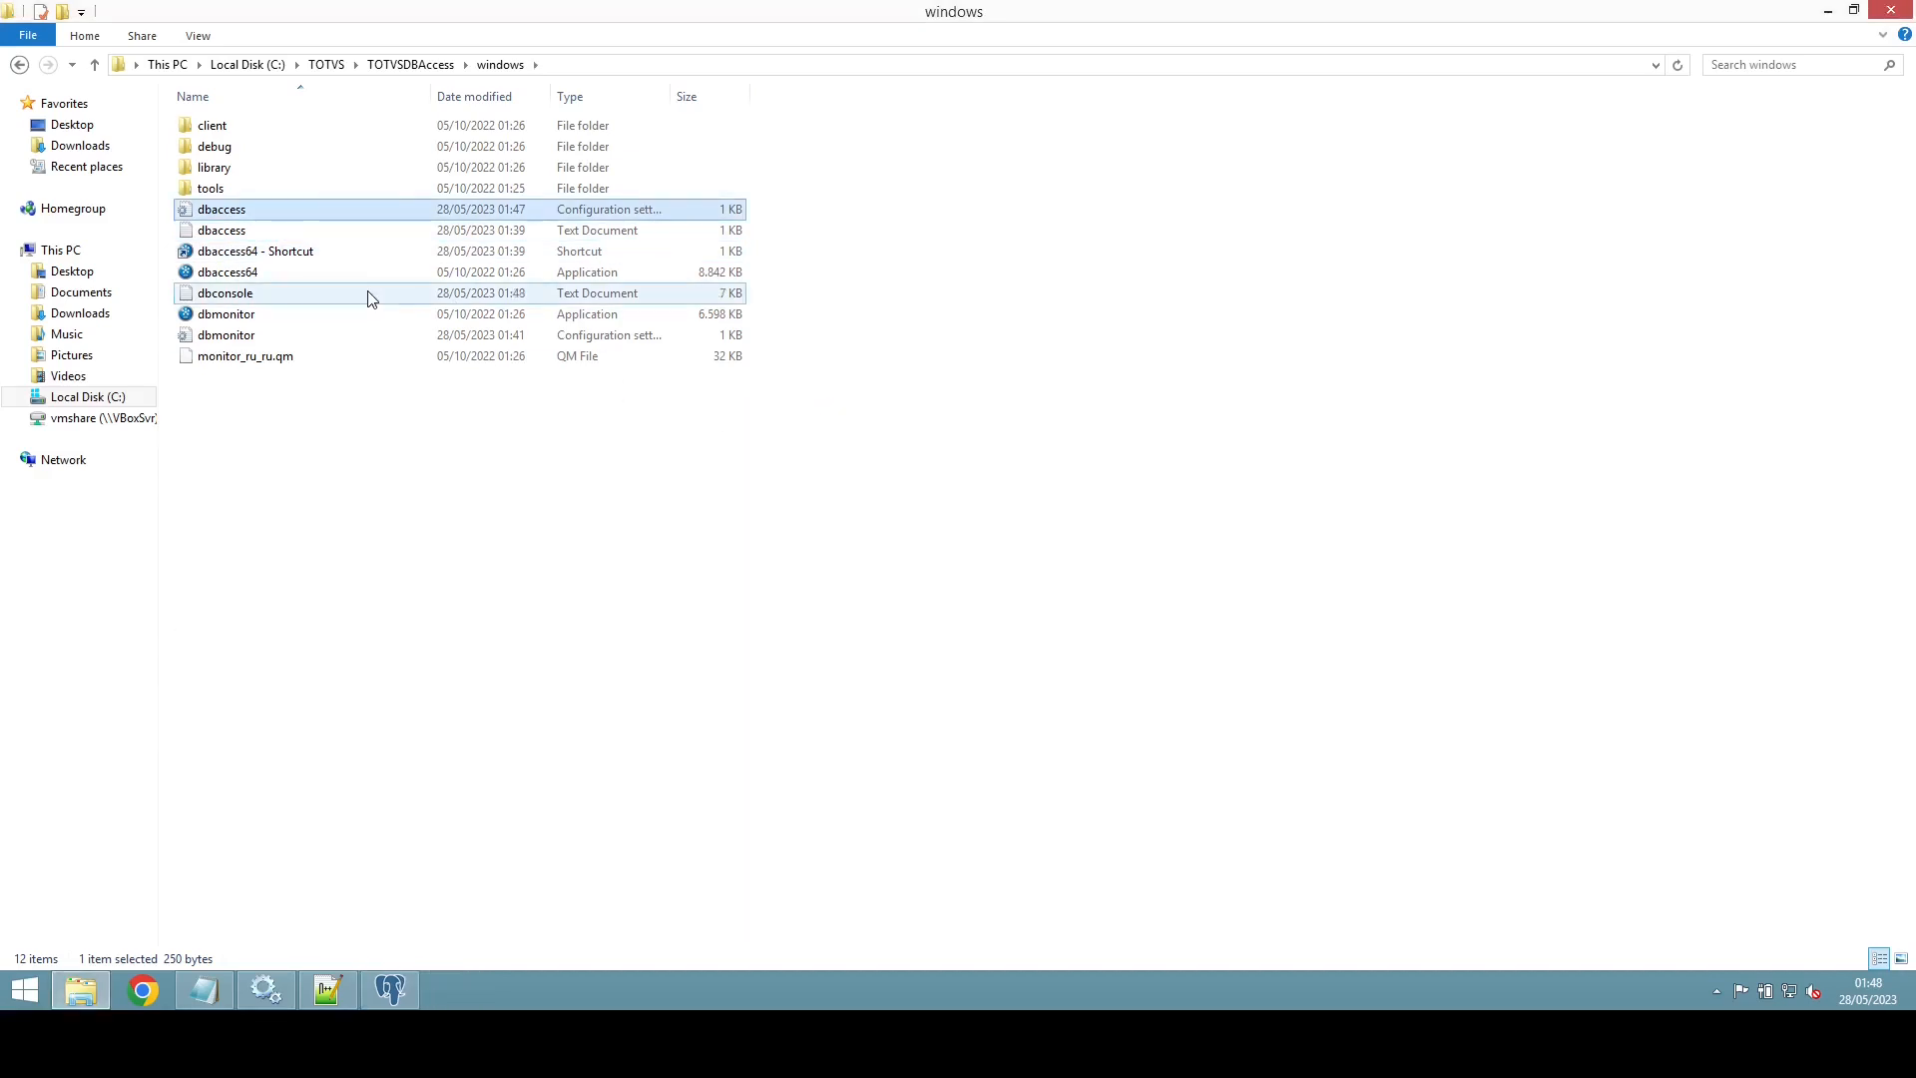
left_click(276, 255)
right_click(274, 250)
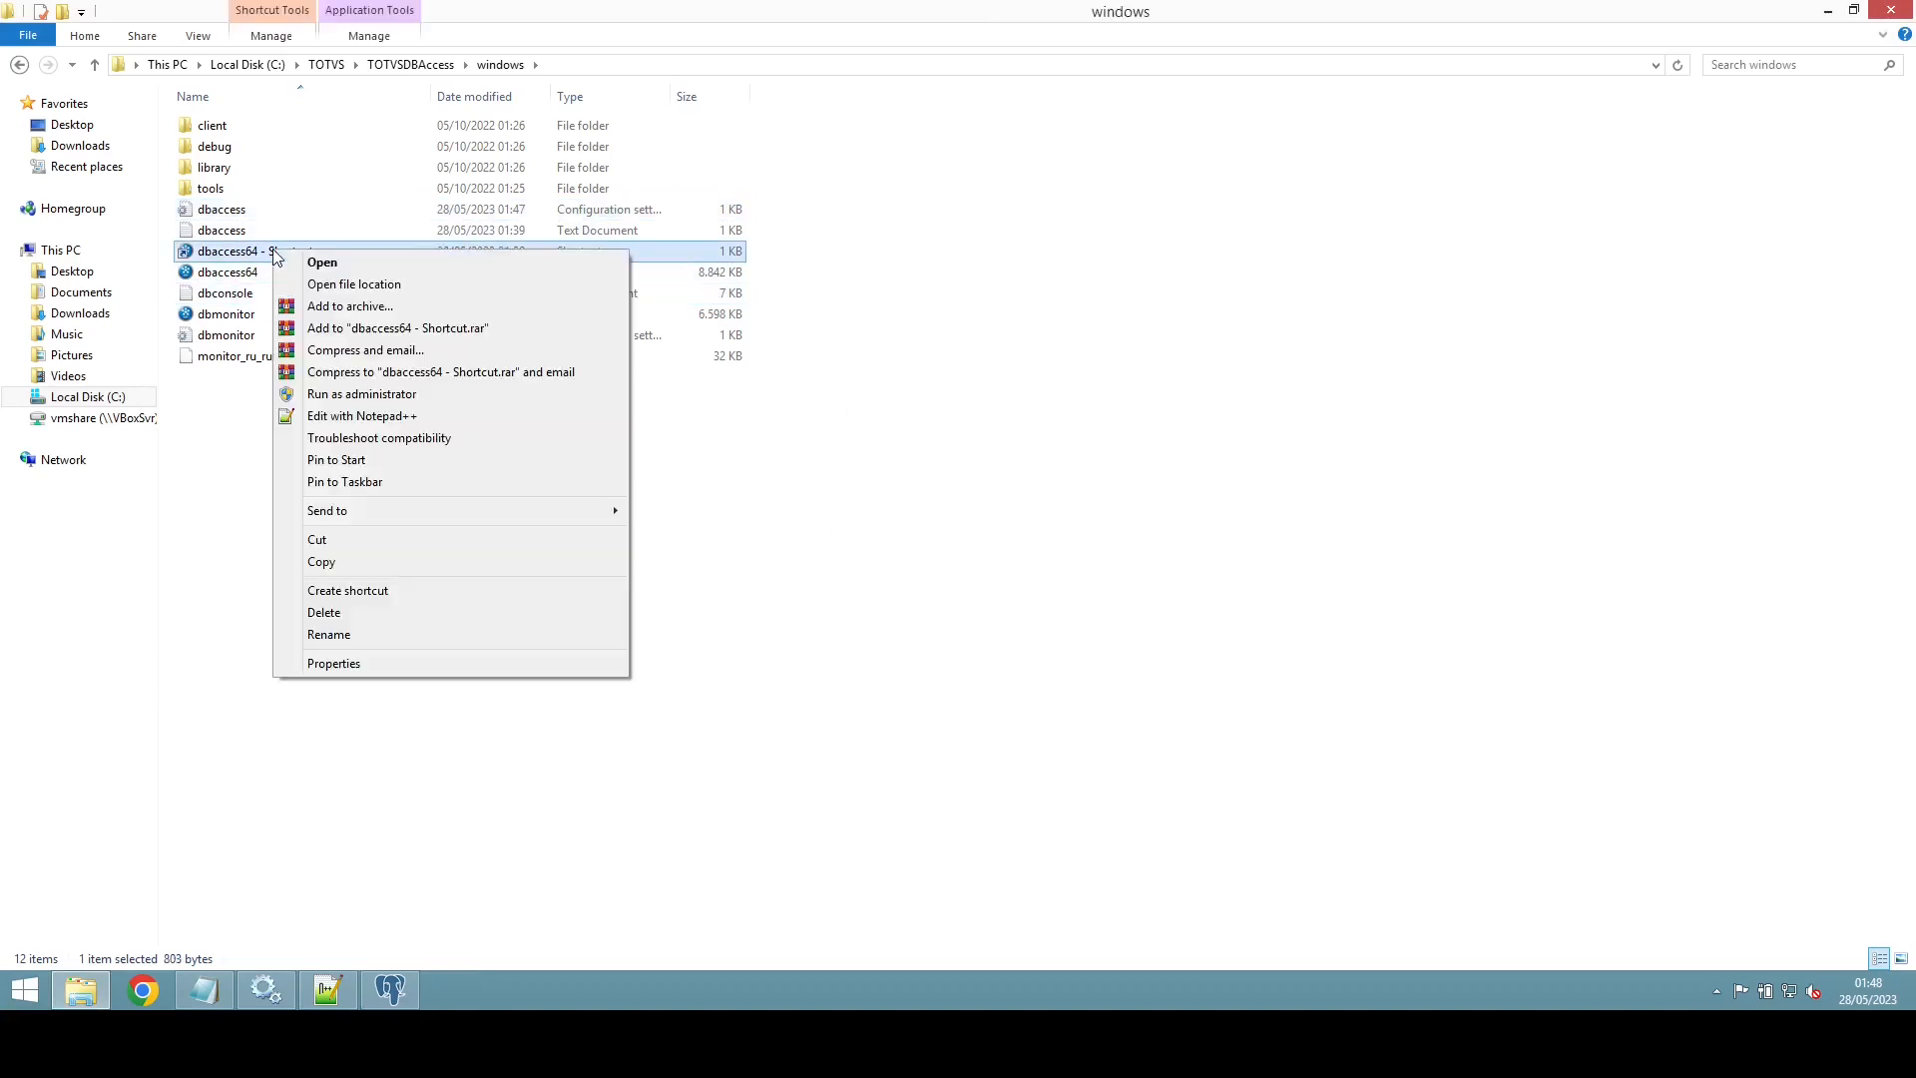
left_click(385, 663)
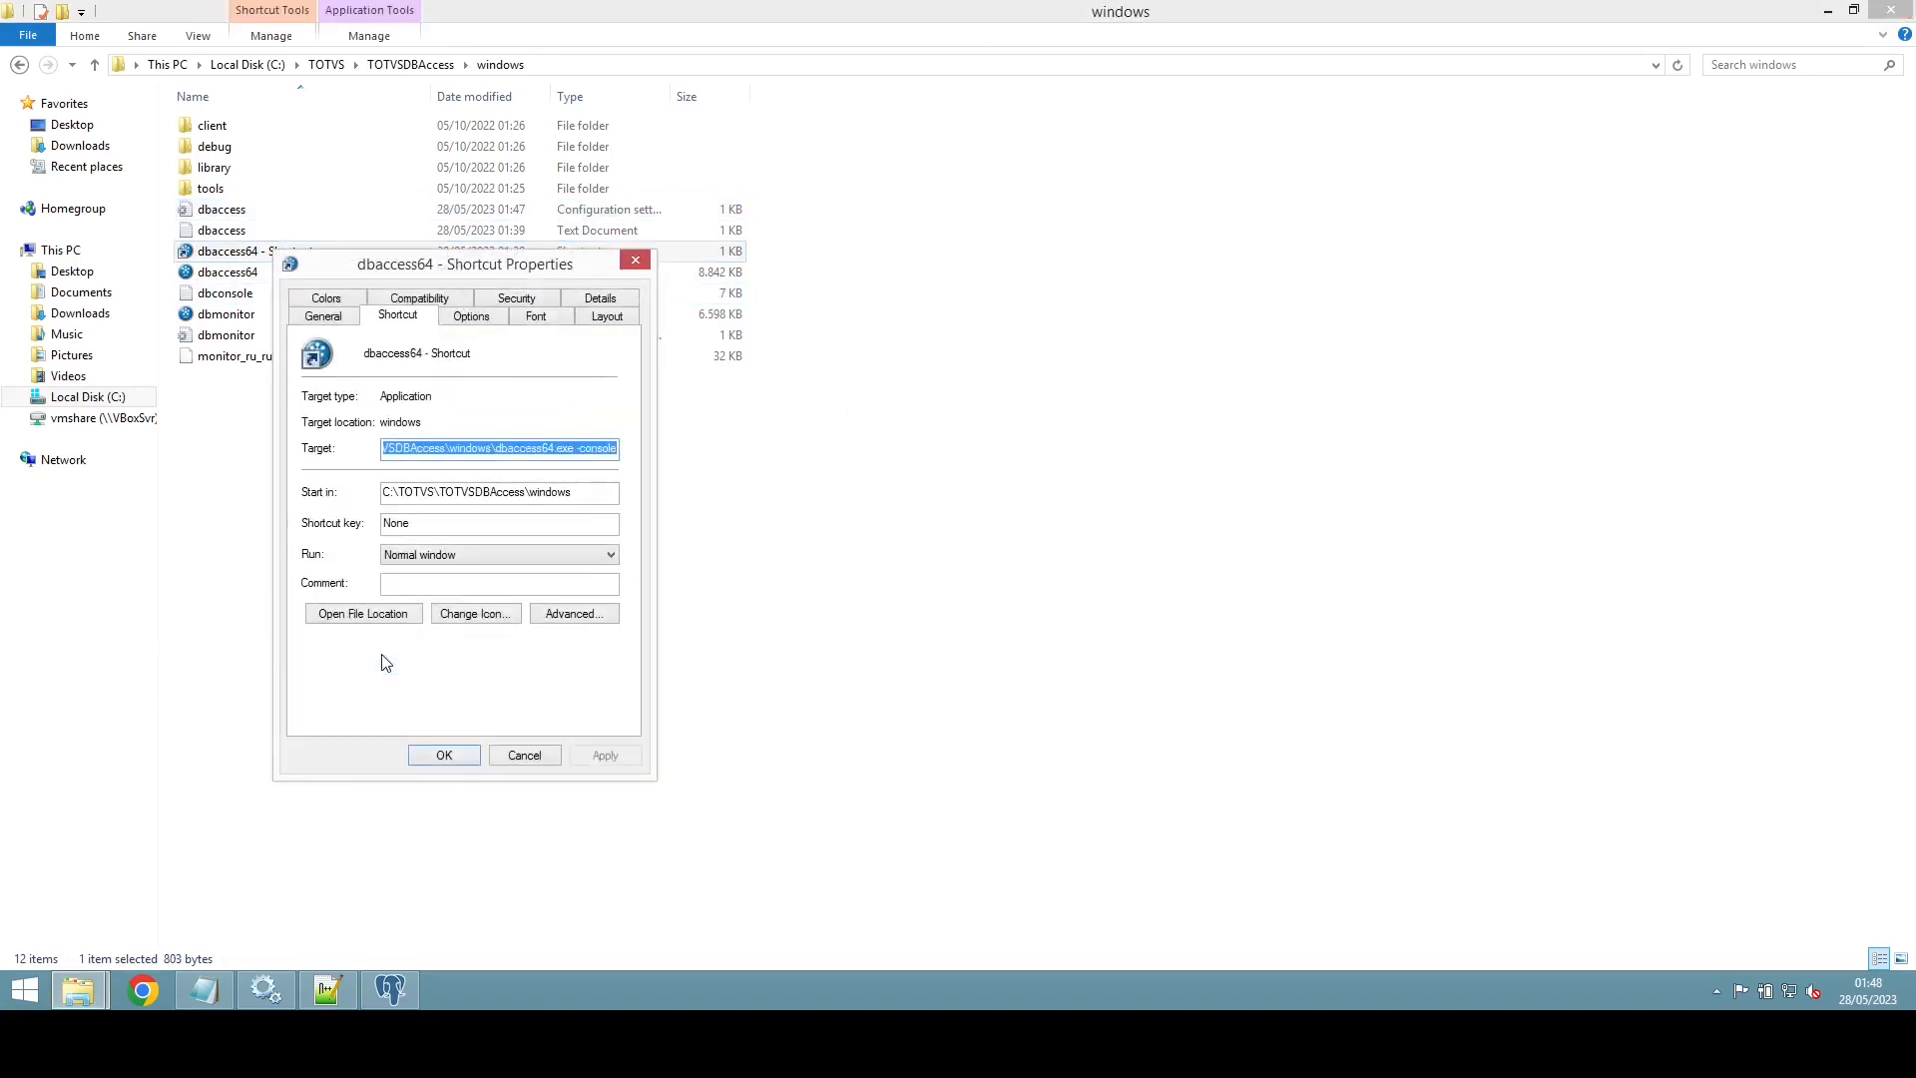
Step: Change the shortcut target's -console option to -install, save it, and run it as administrator
key("End")
key("BackSpace")
key("BackSpace")
key("BackSpace")
key("BackSpace")
key("BackSpace")
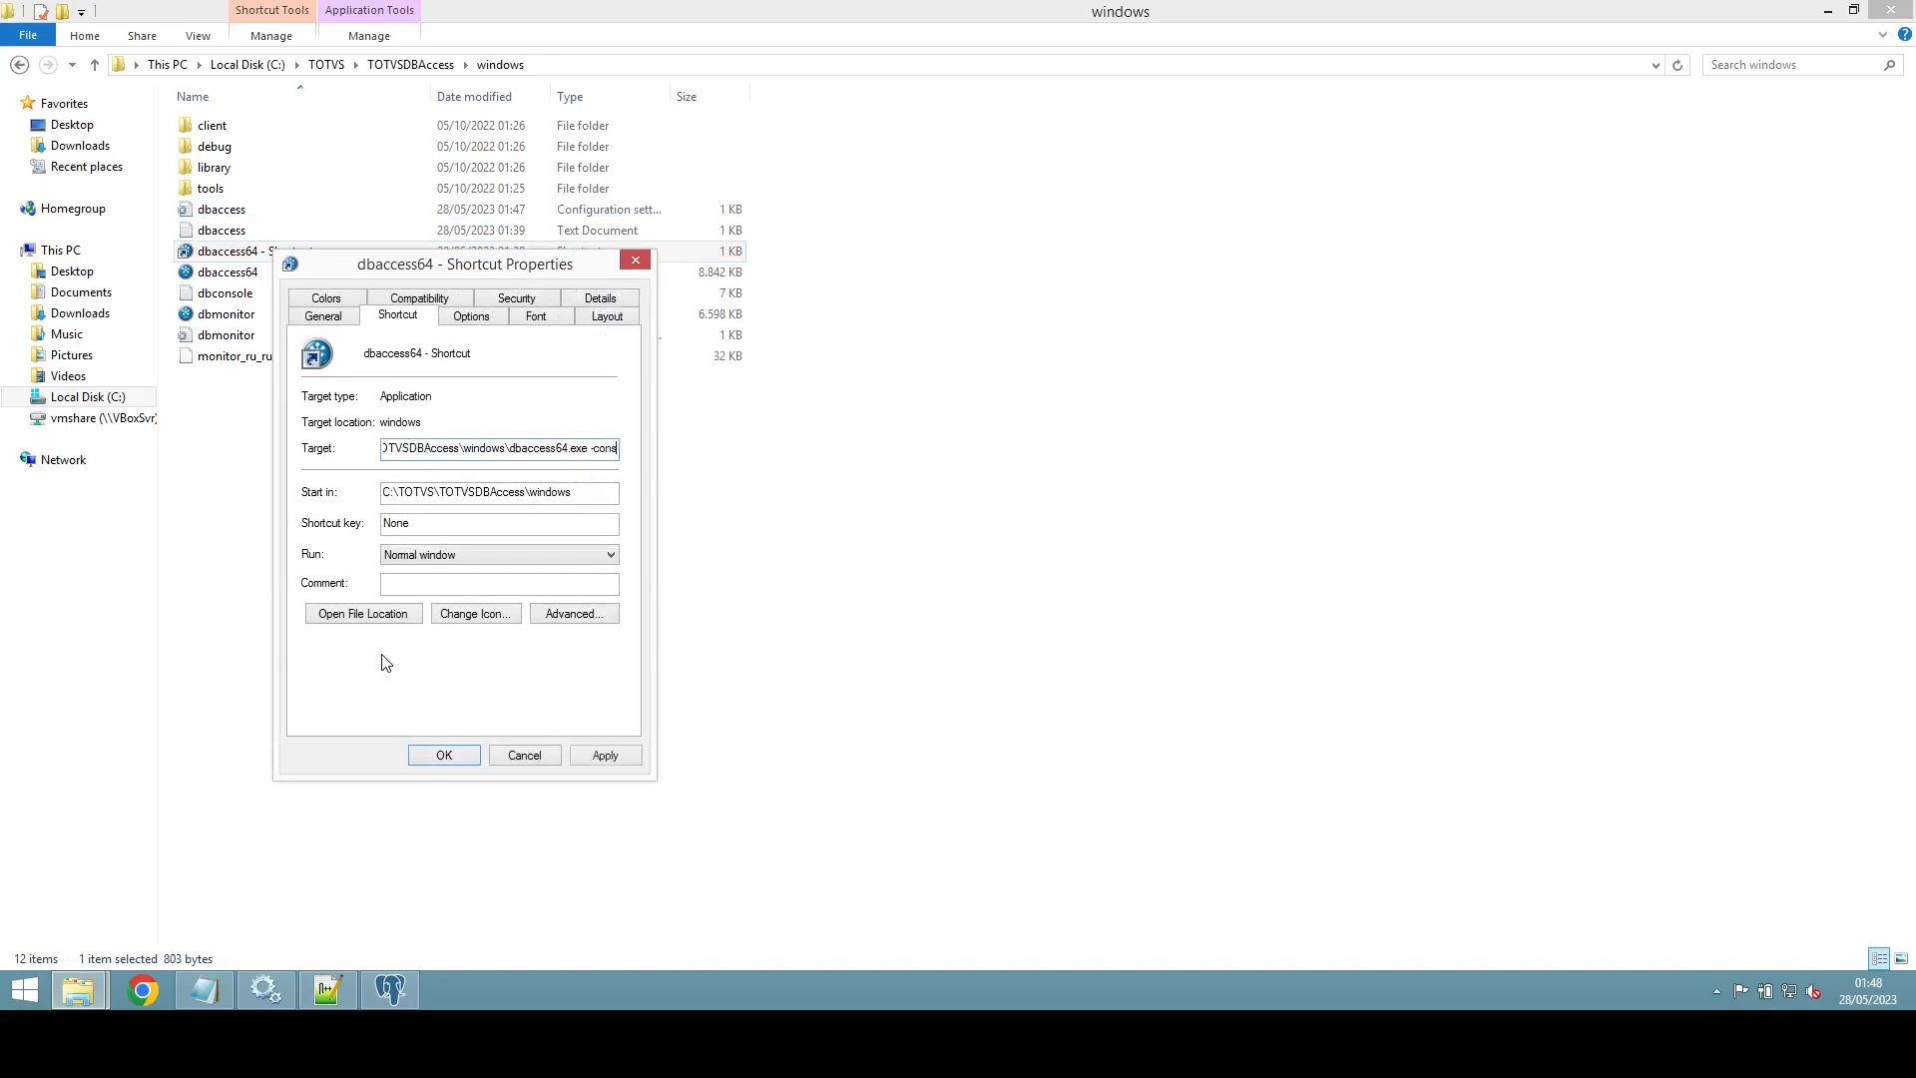
key("BackSpace")
key("BackSpace")
type("install")
left_click(606, 755)
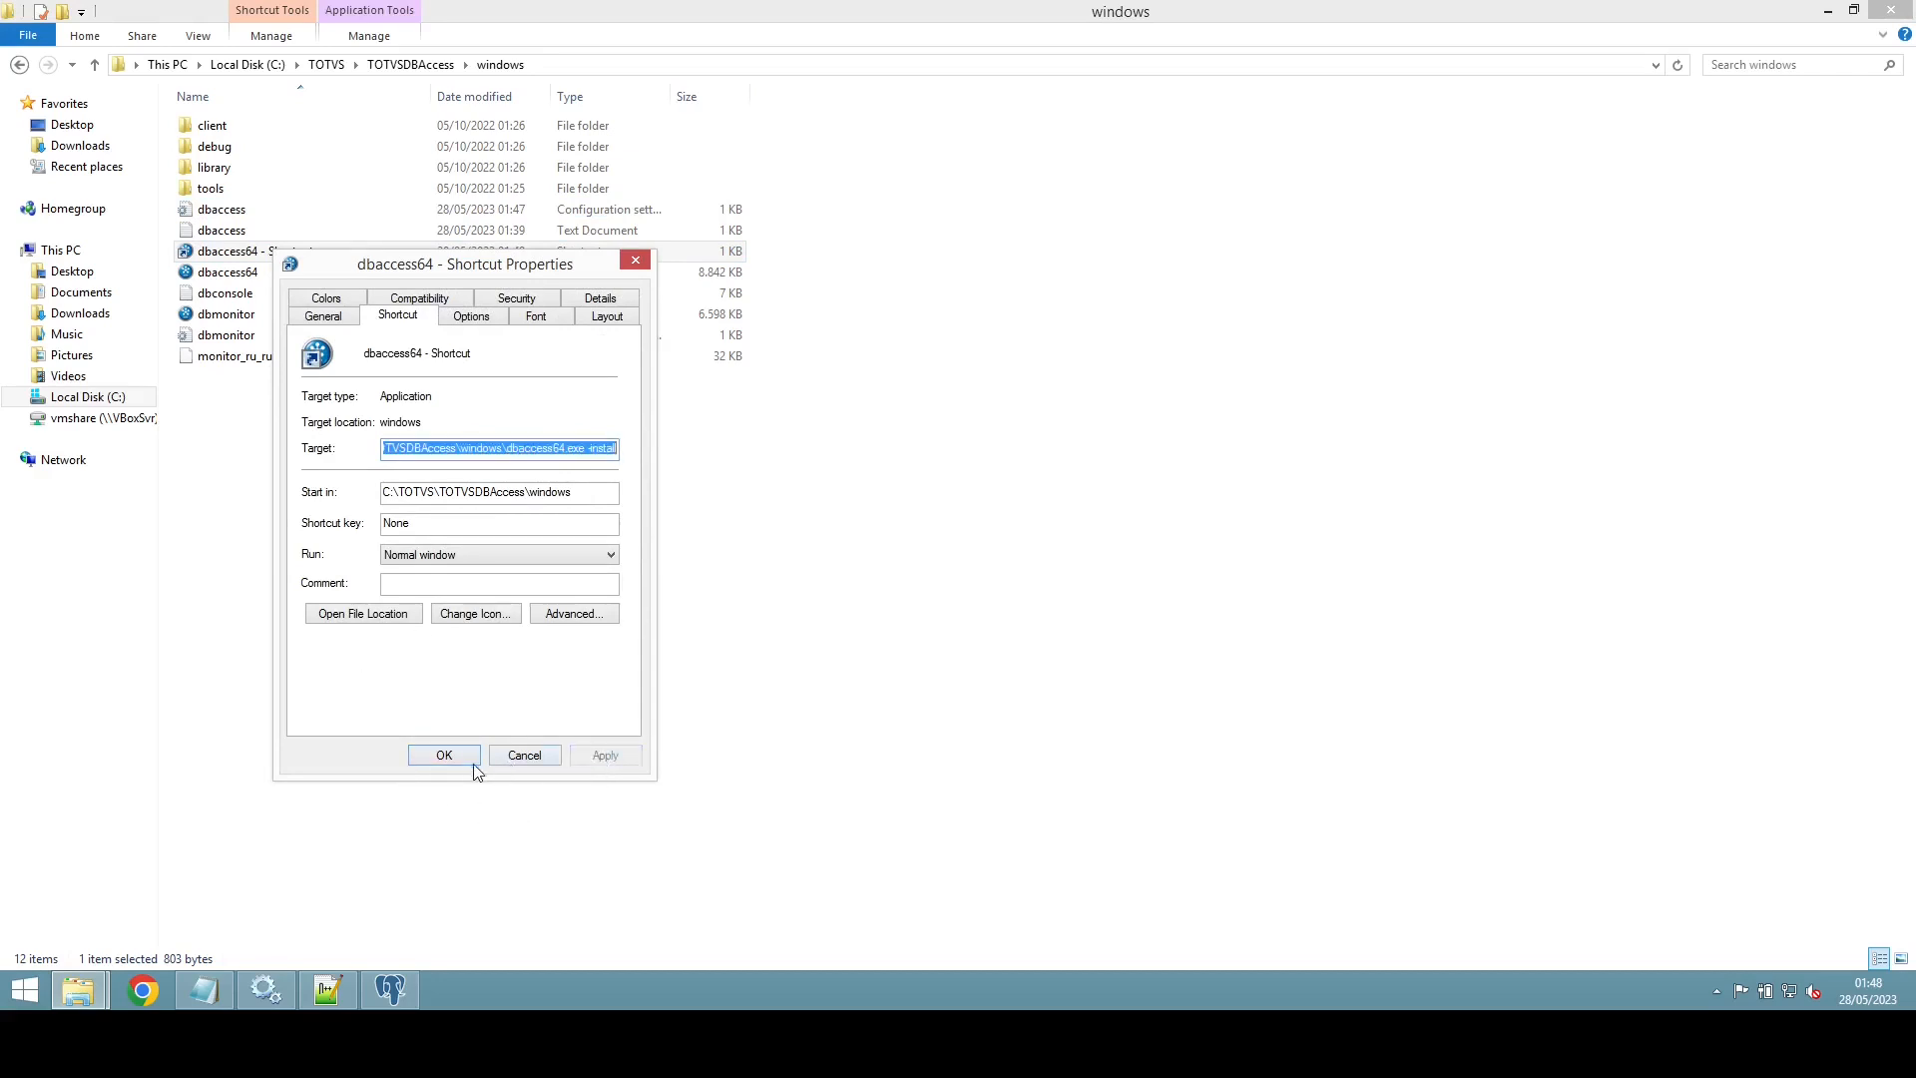
left_click(466, 762)
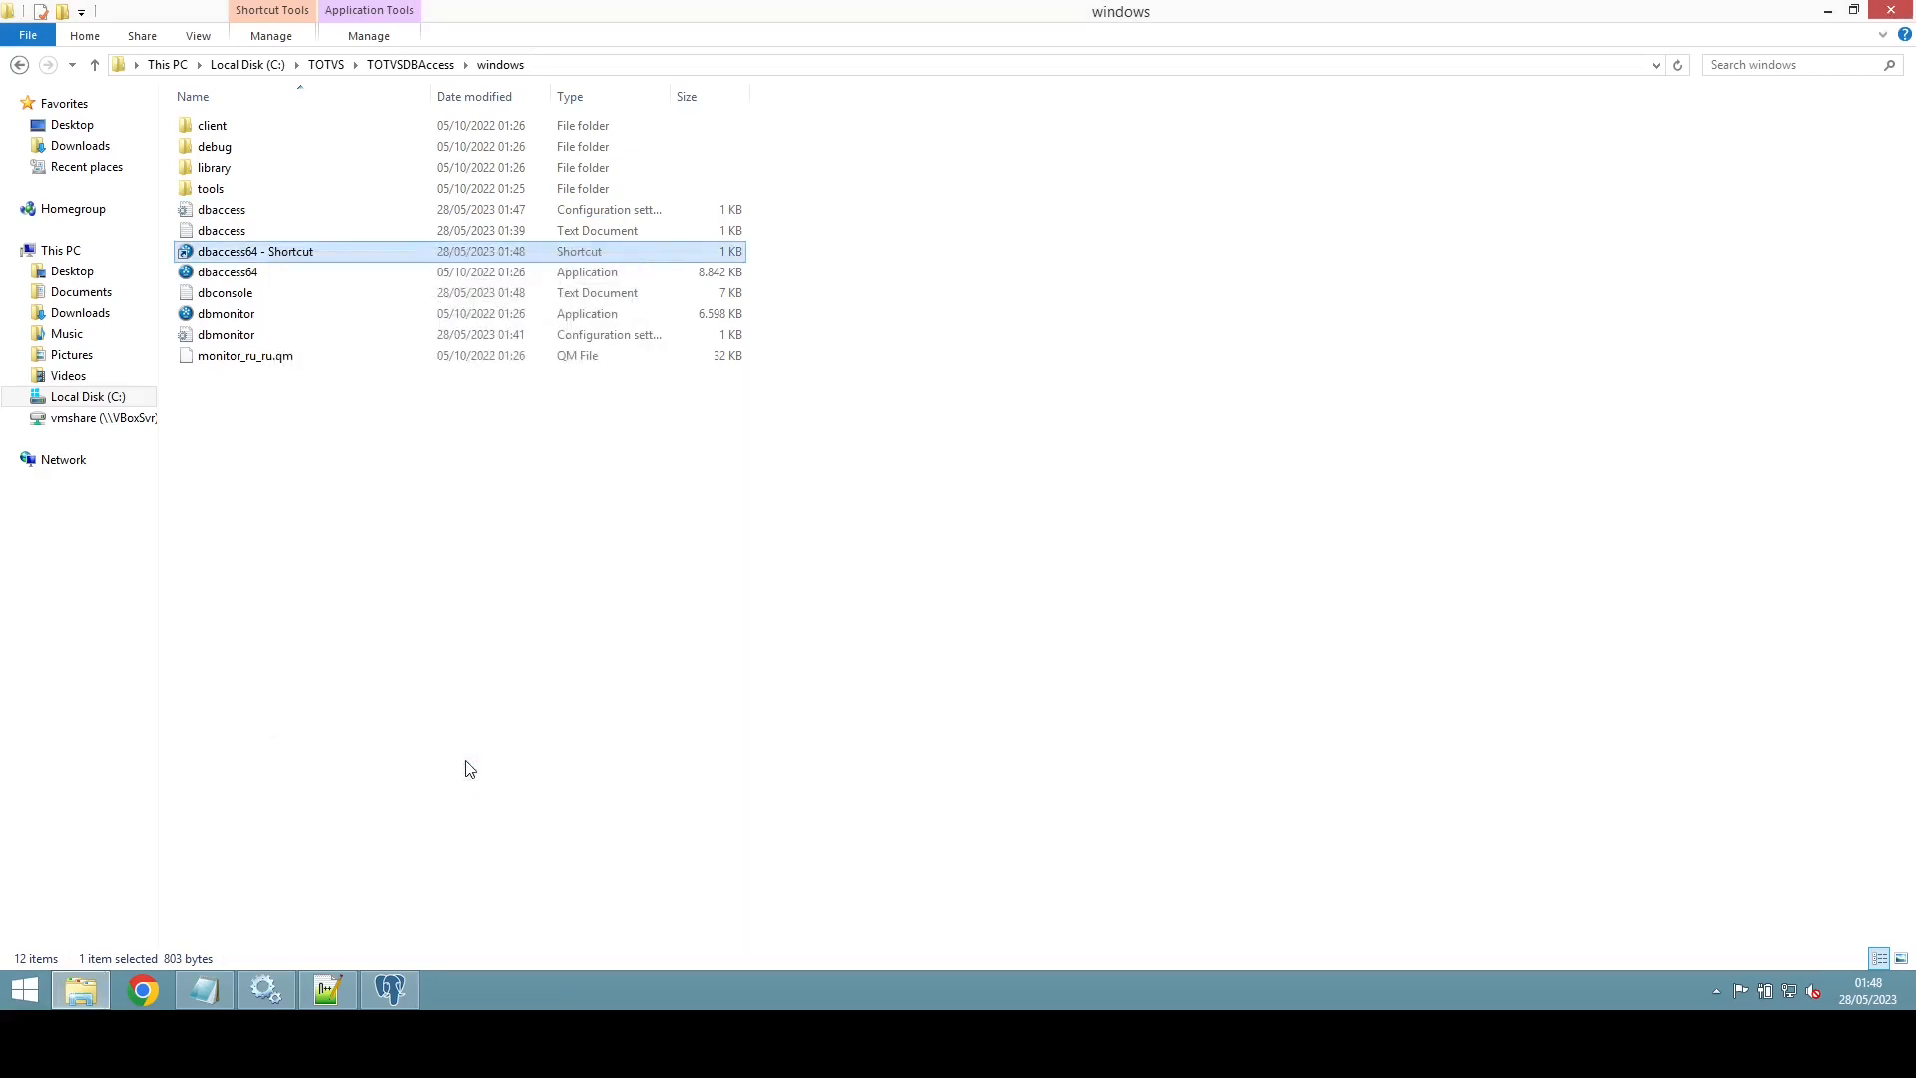
right_click(255, 260)
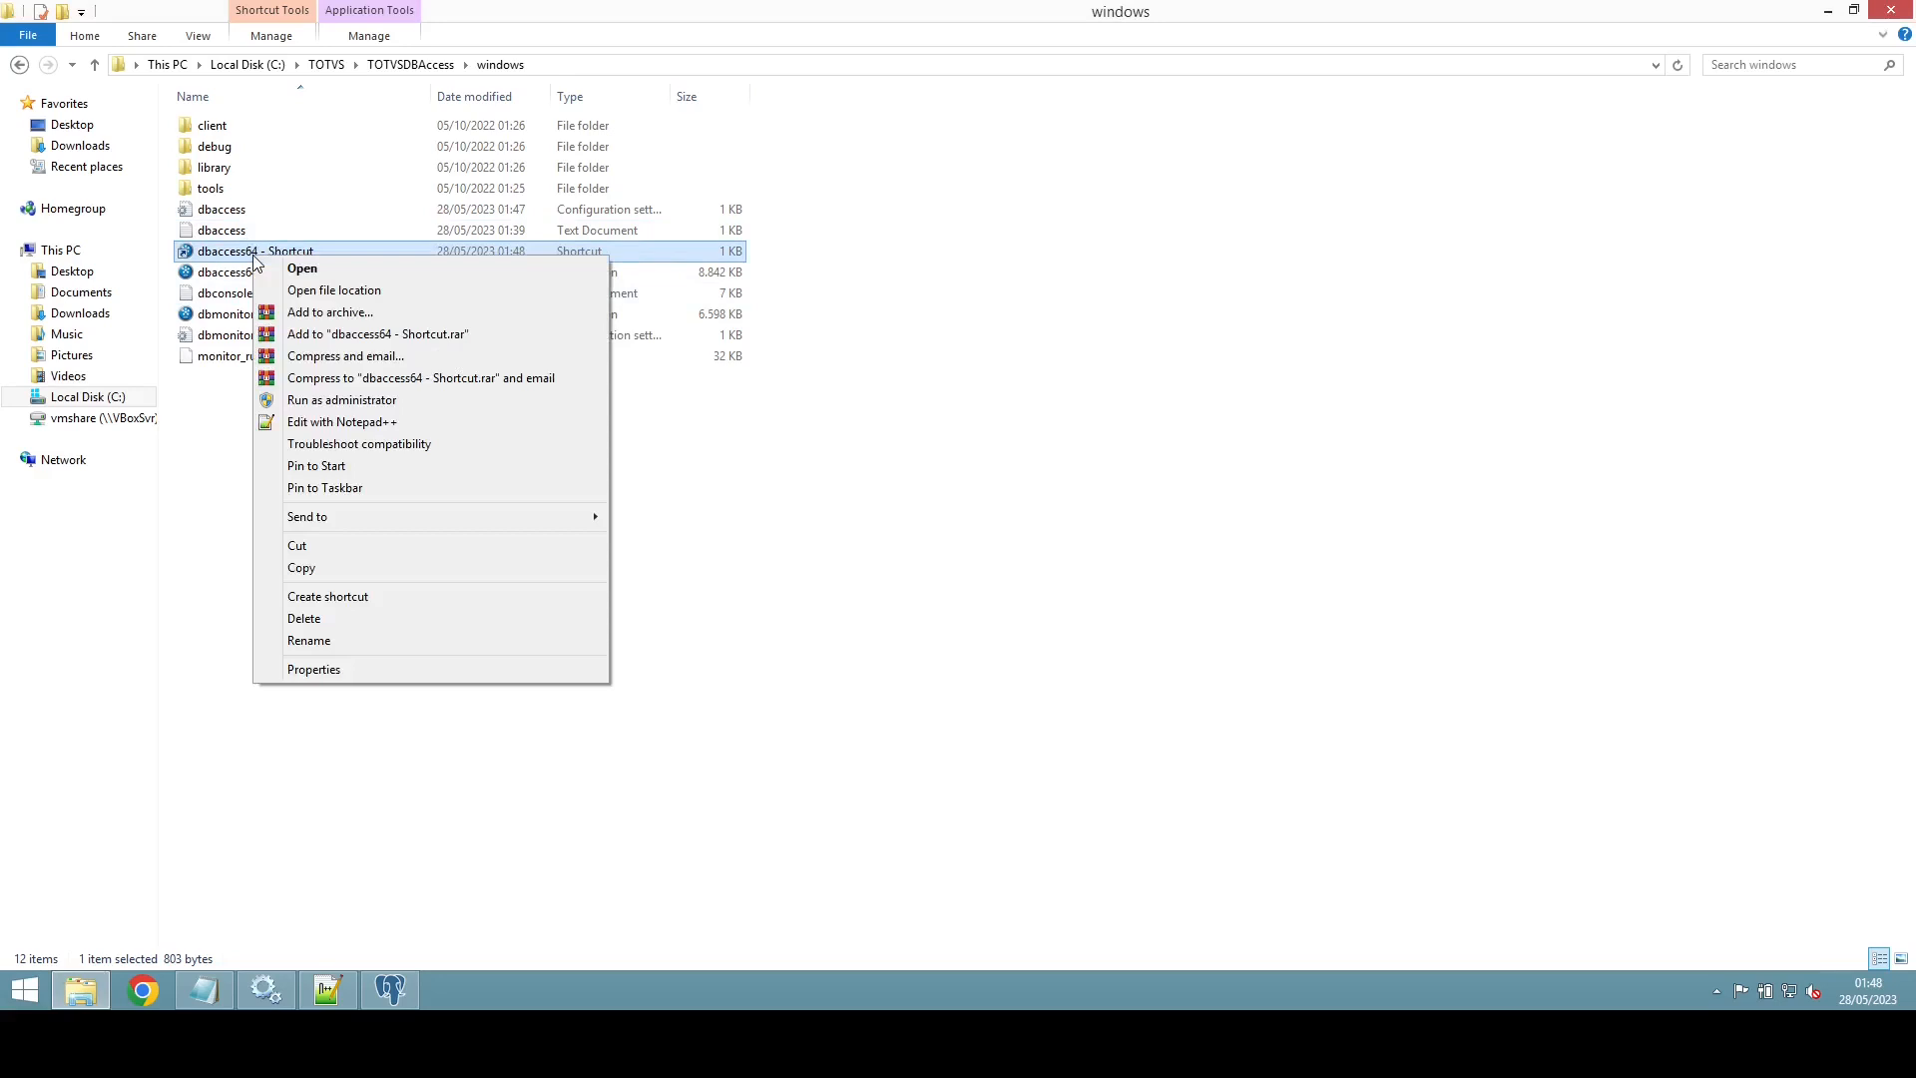
left_click(332, 400)
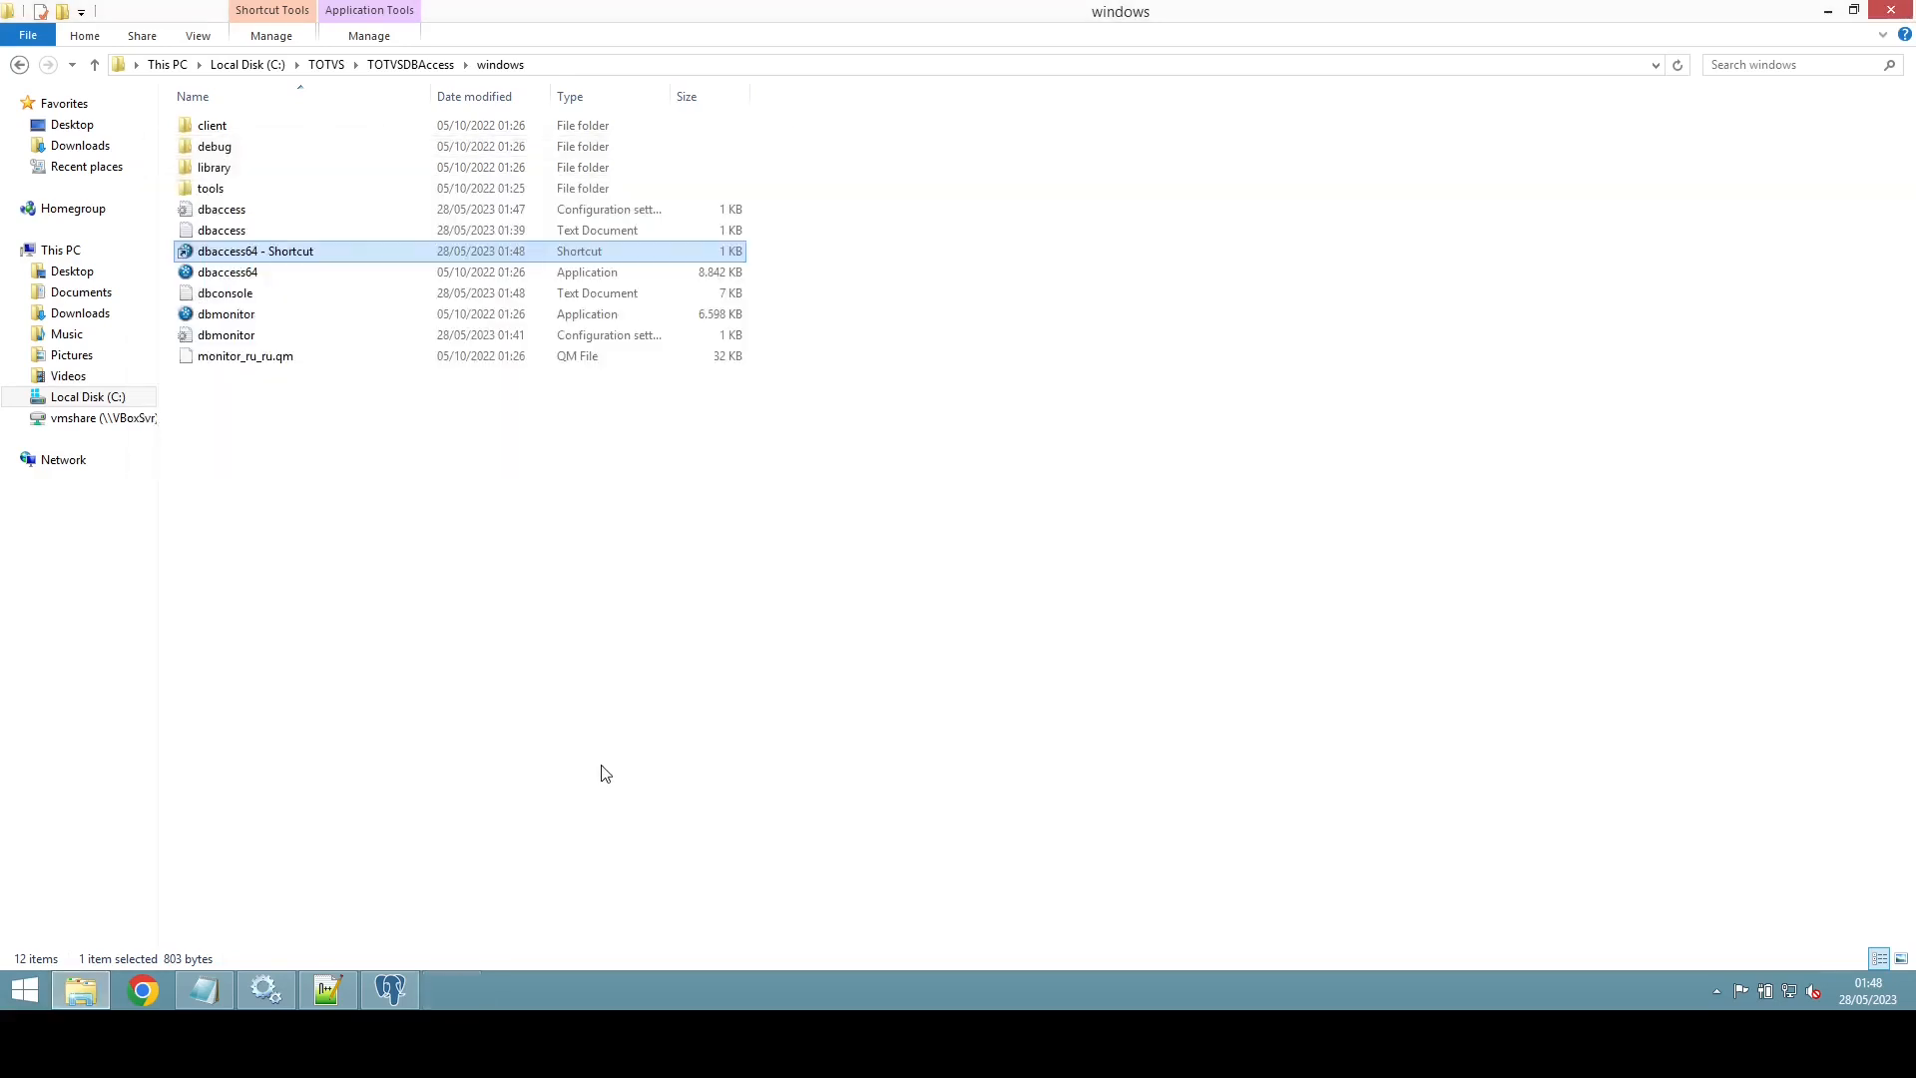
Step: Widen the Services Name column and select the .02 - TOTVS | DBAccess64 service
left_click(265, 990)
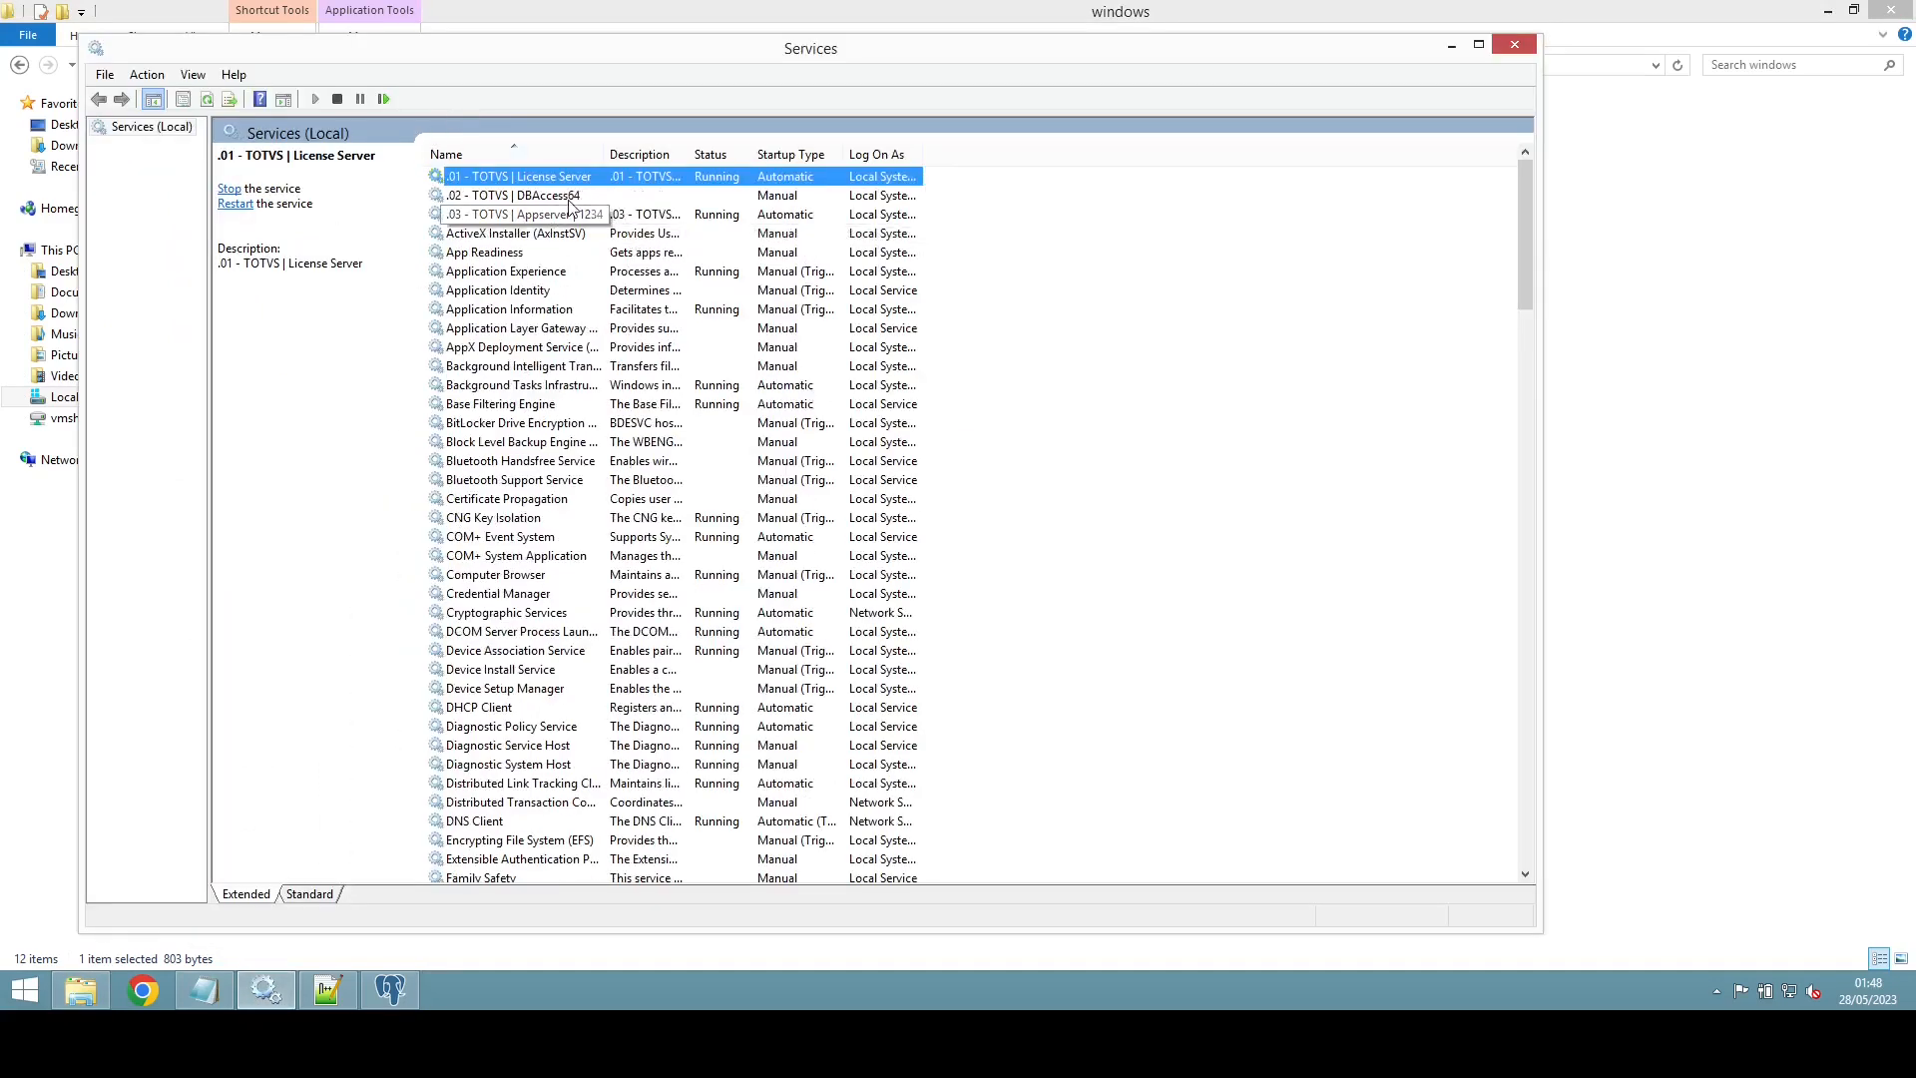
double_click(605, 154)
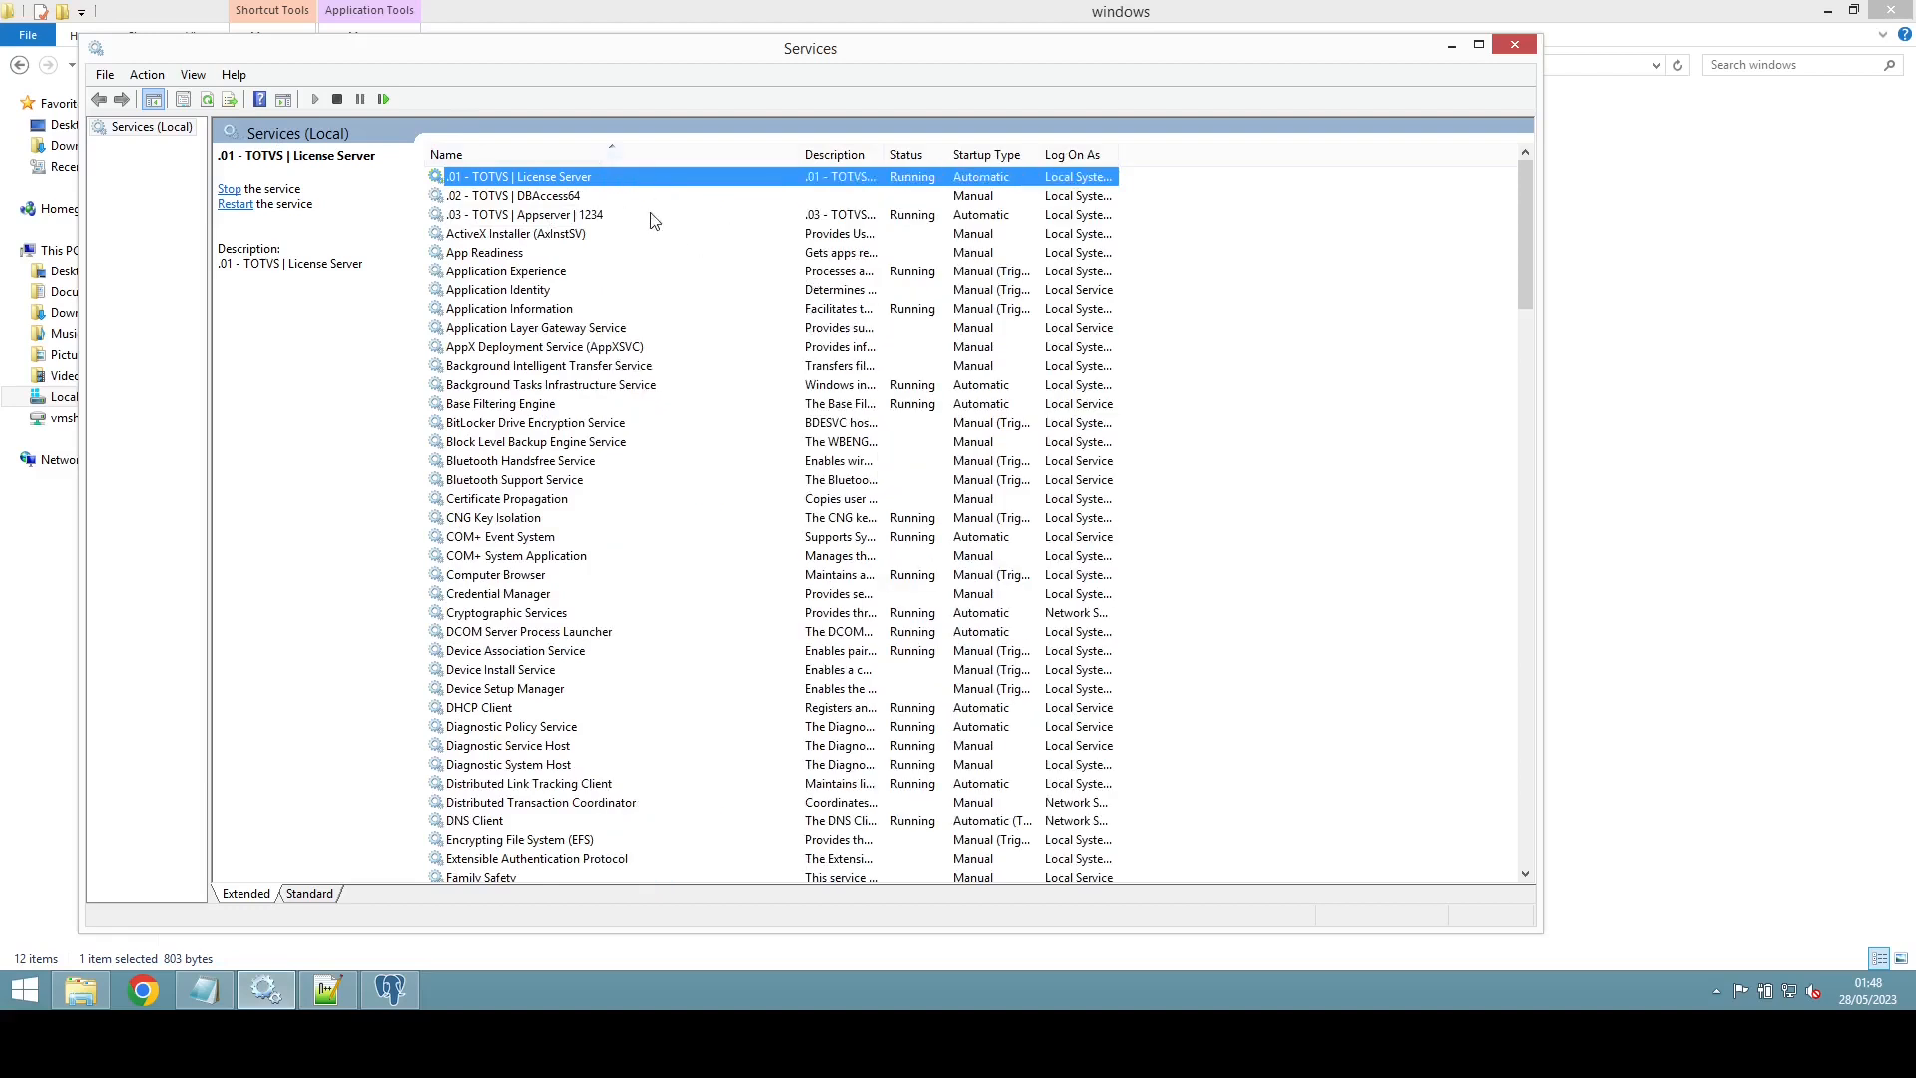
left_click(550, 197)
left_click(524, 215)
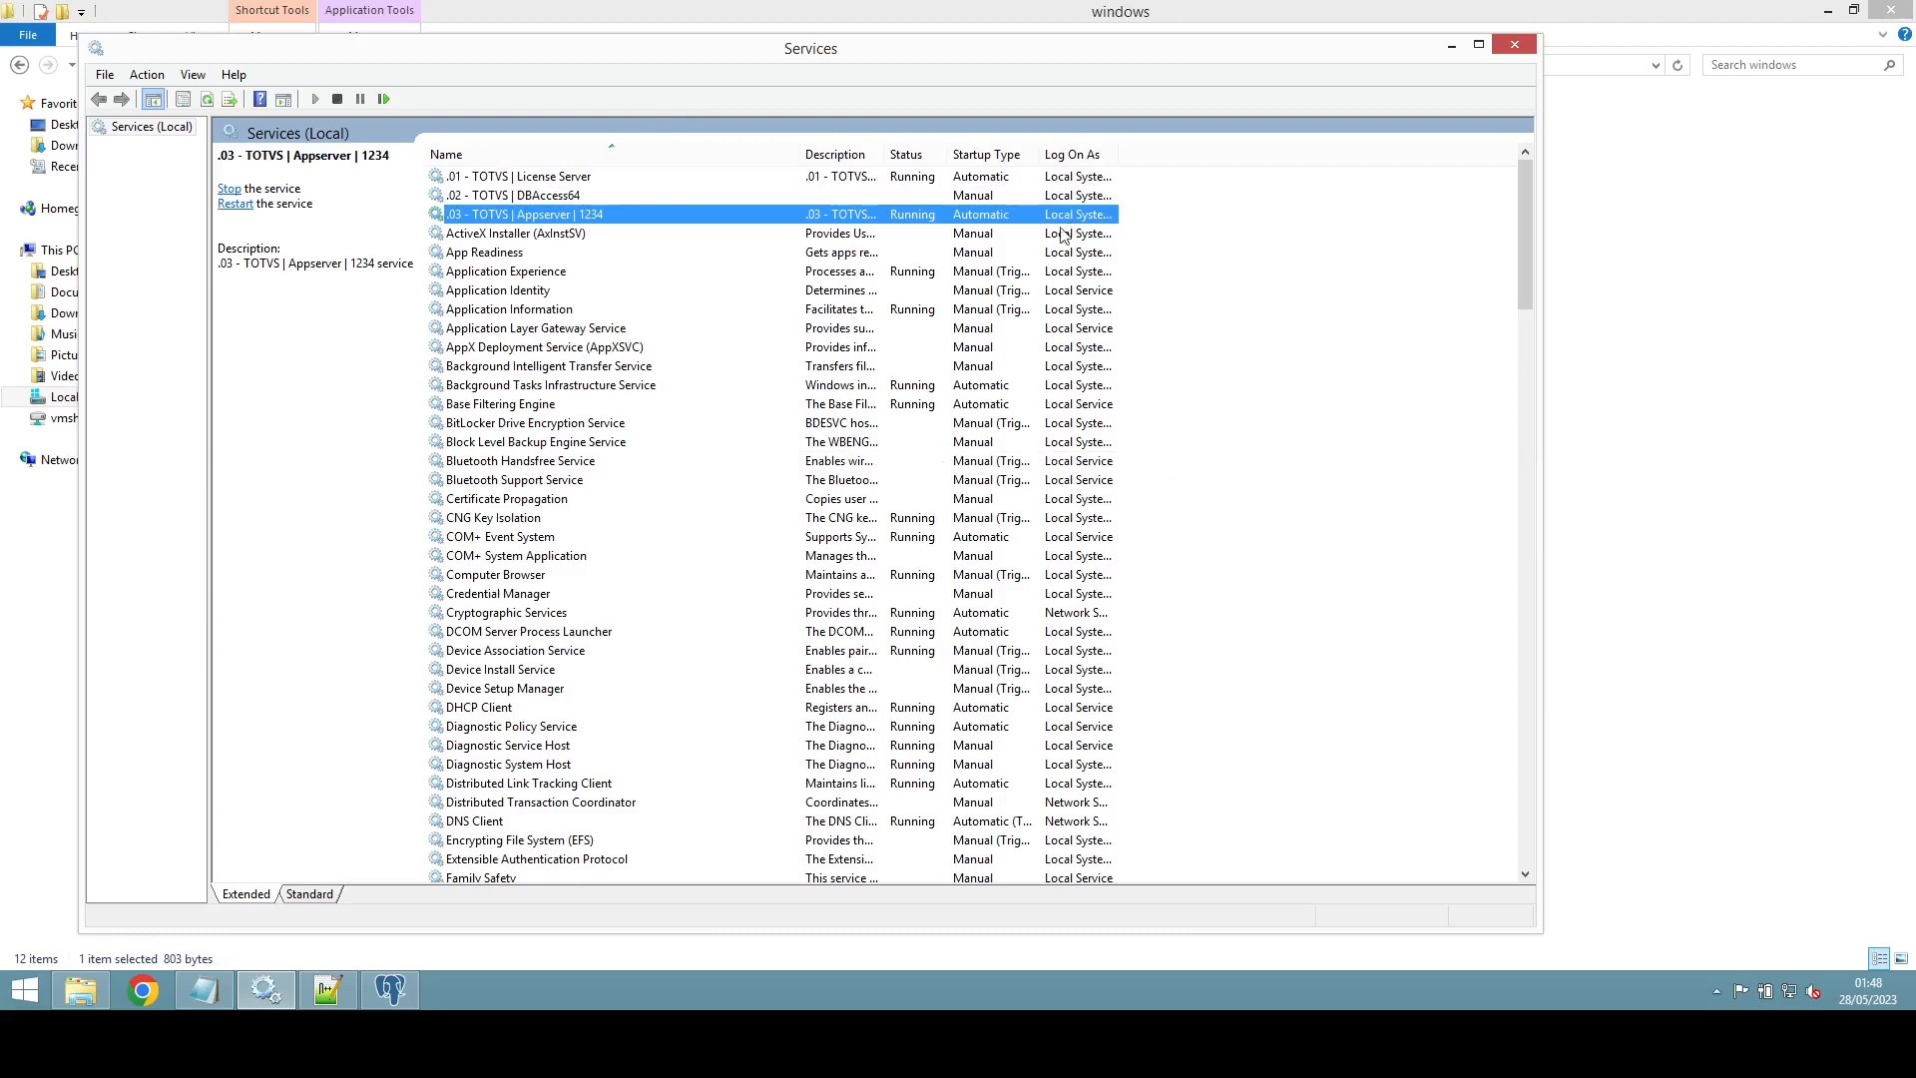
key("Up")
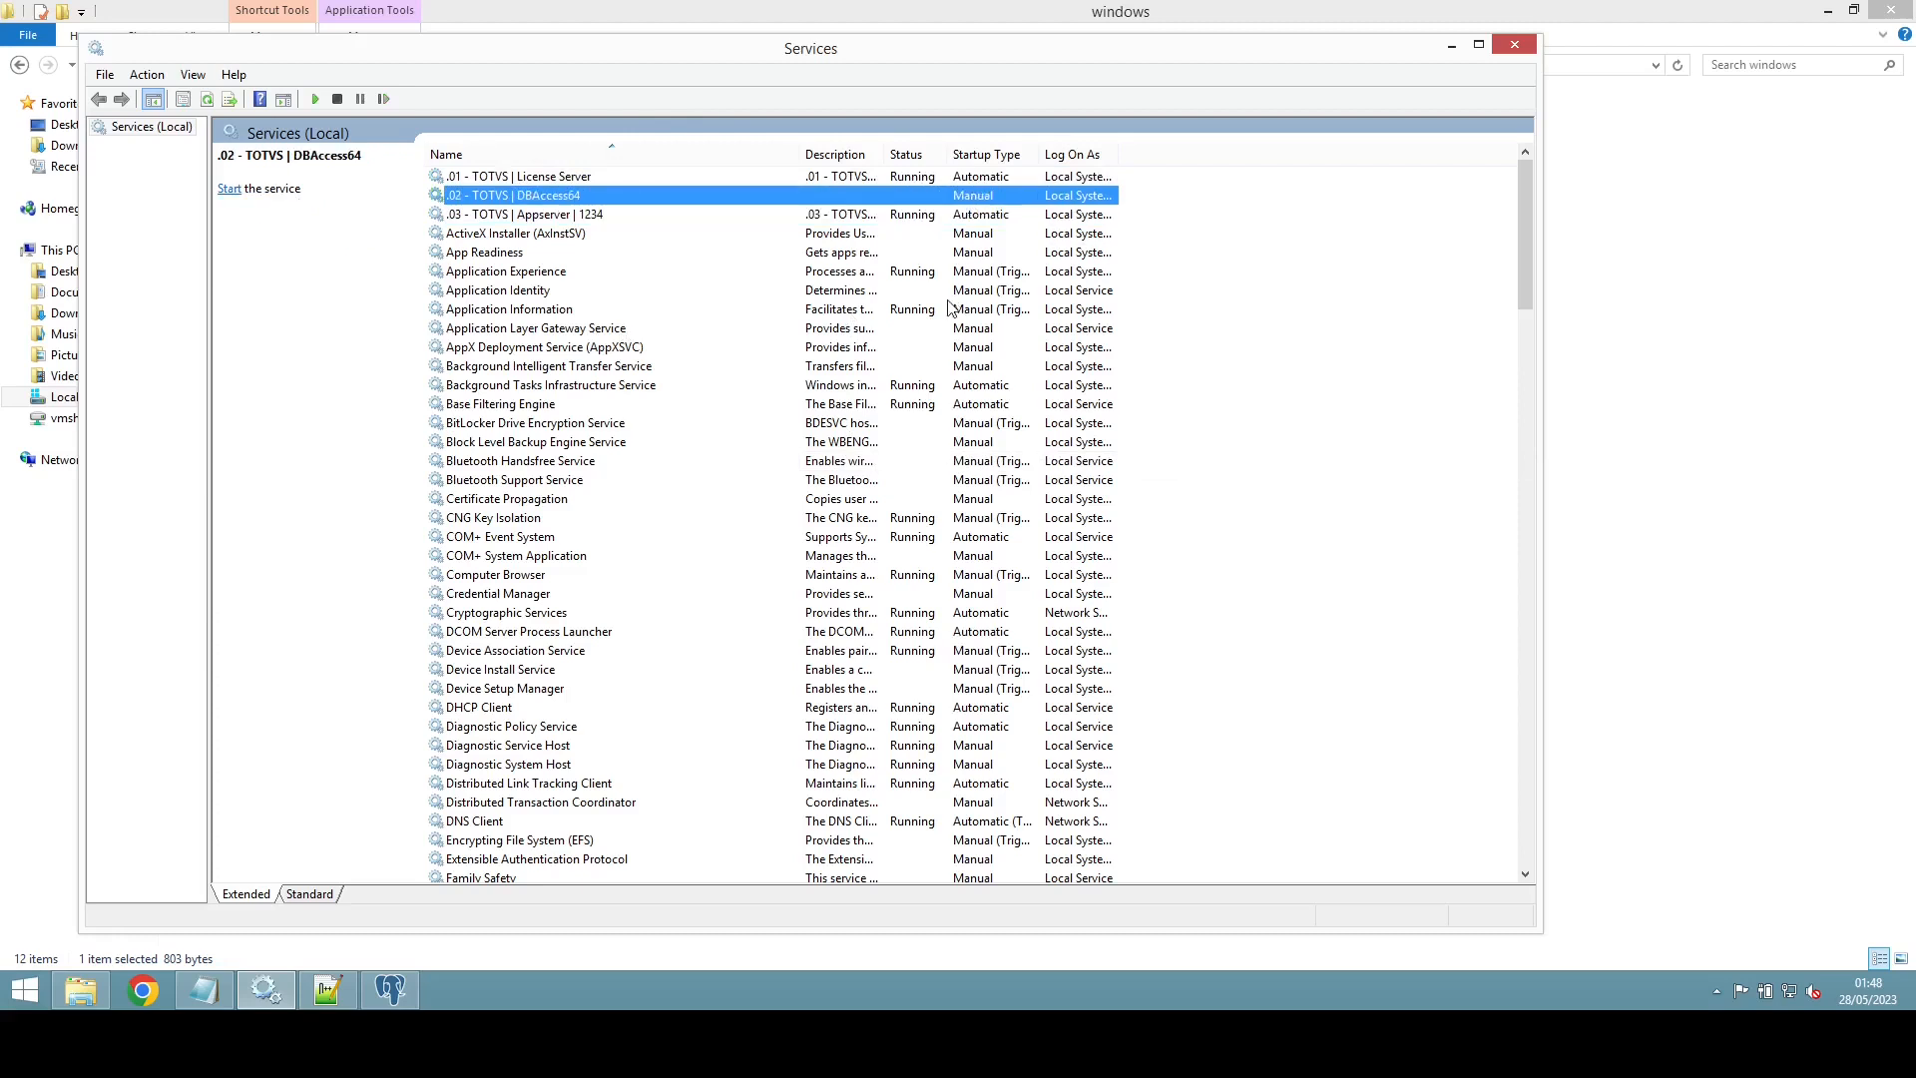
Step: Set the DBAccess64 service's startup type to Automatic, start it, and confirm
double_click(583, 199)
left_click(816, 470)
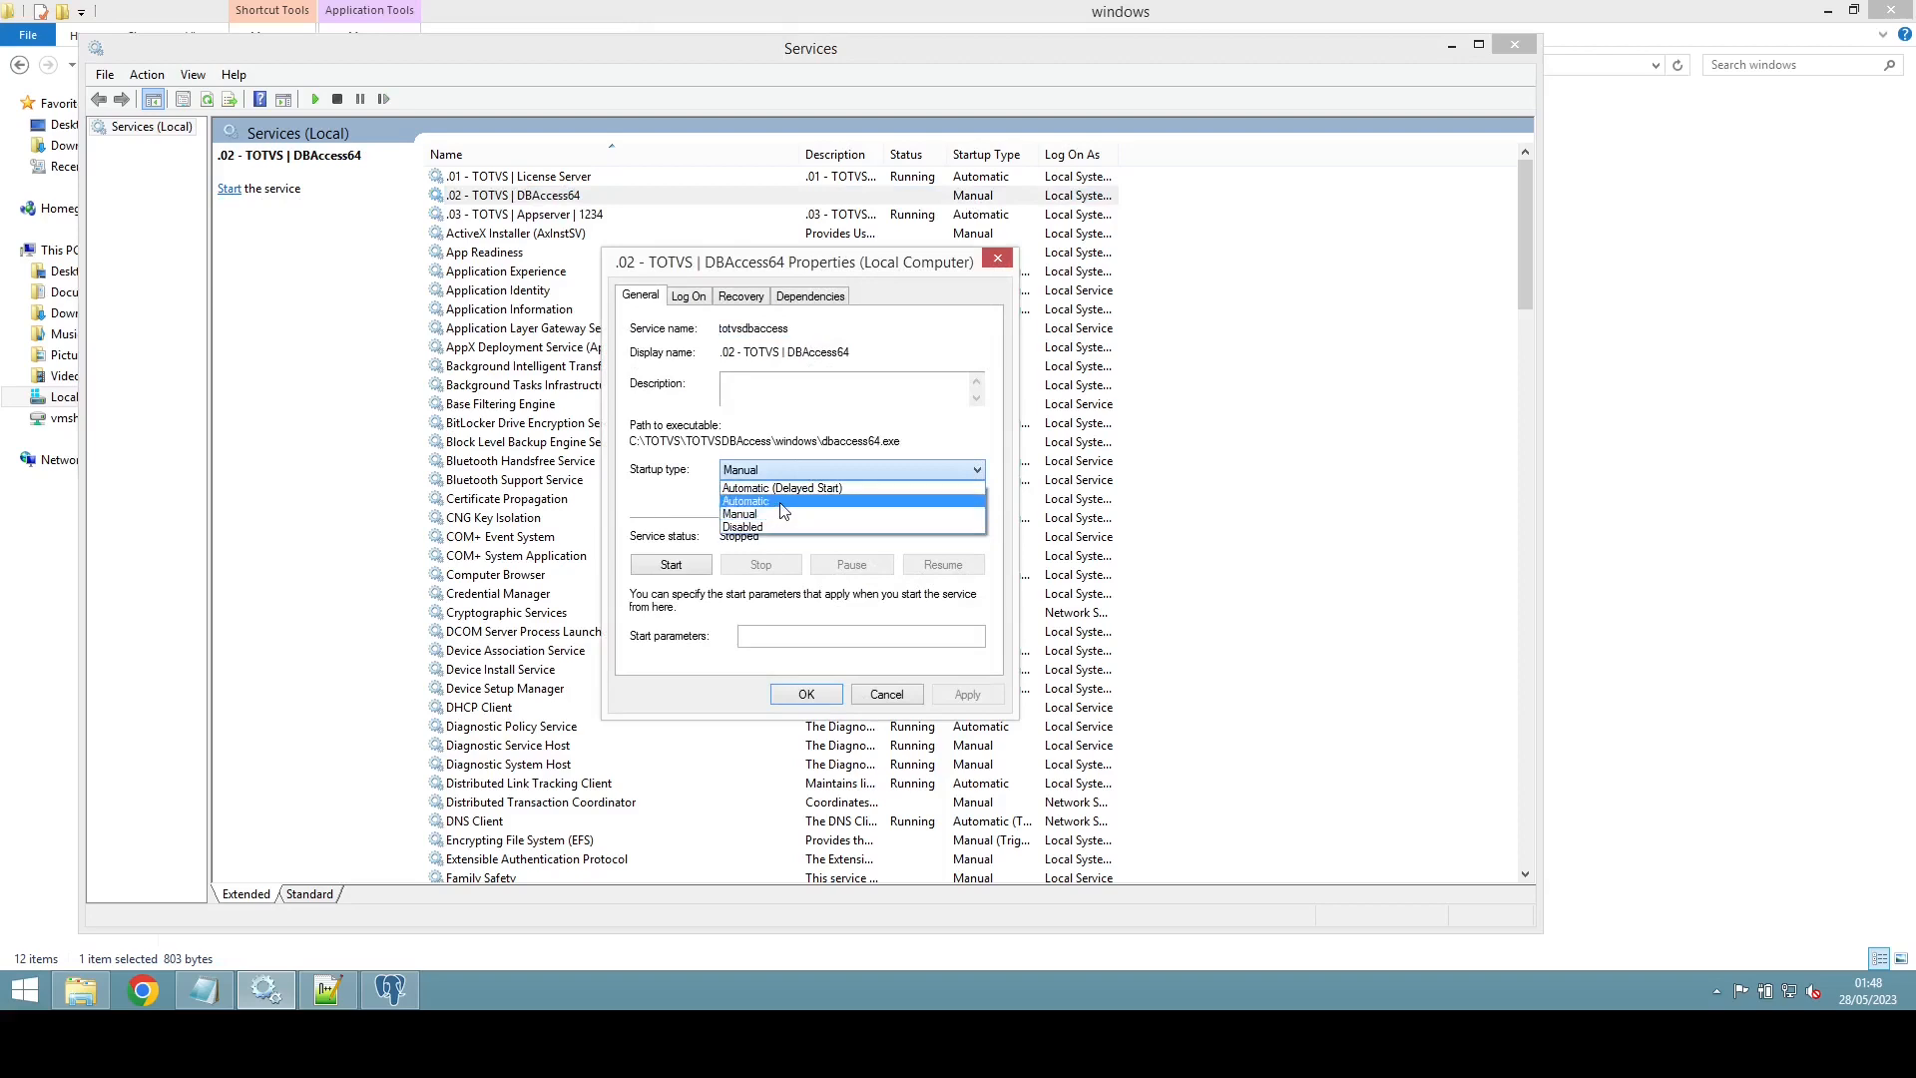
left_click(782, 504)
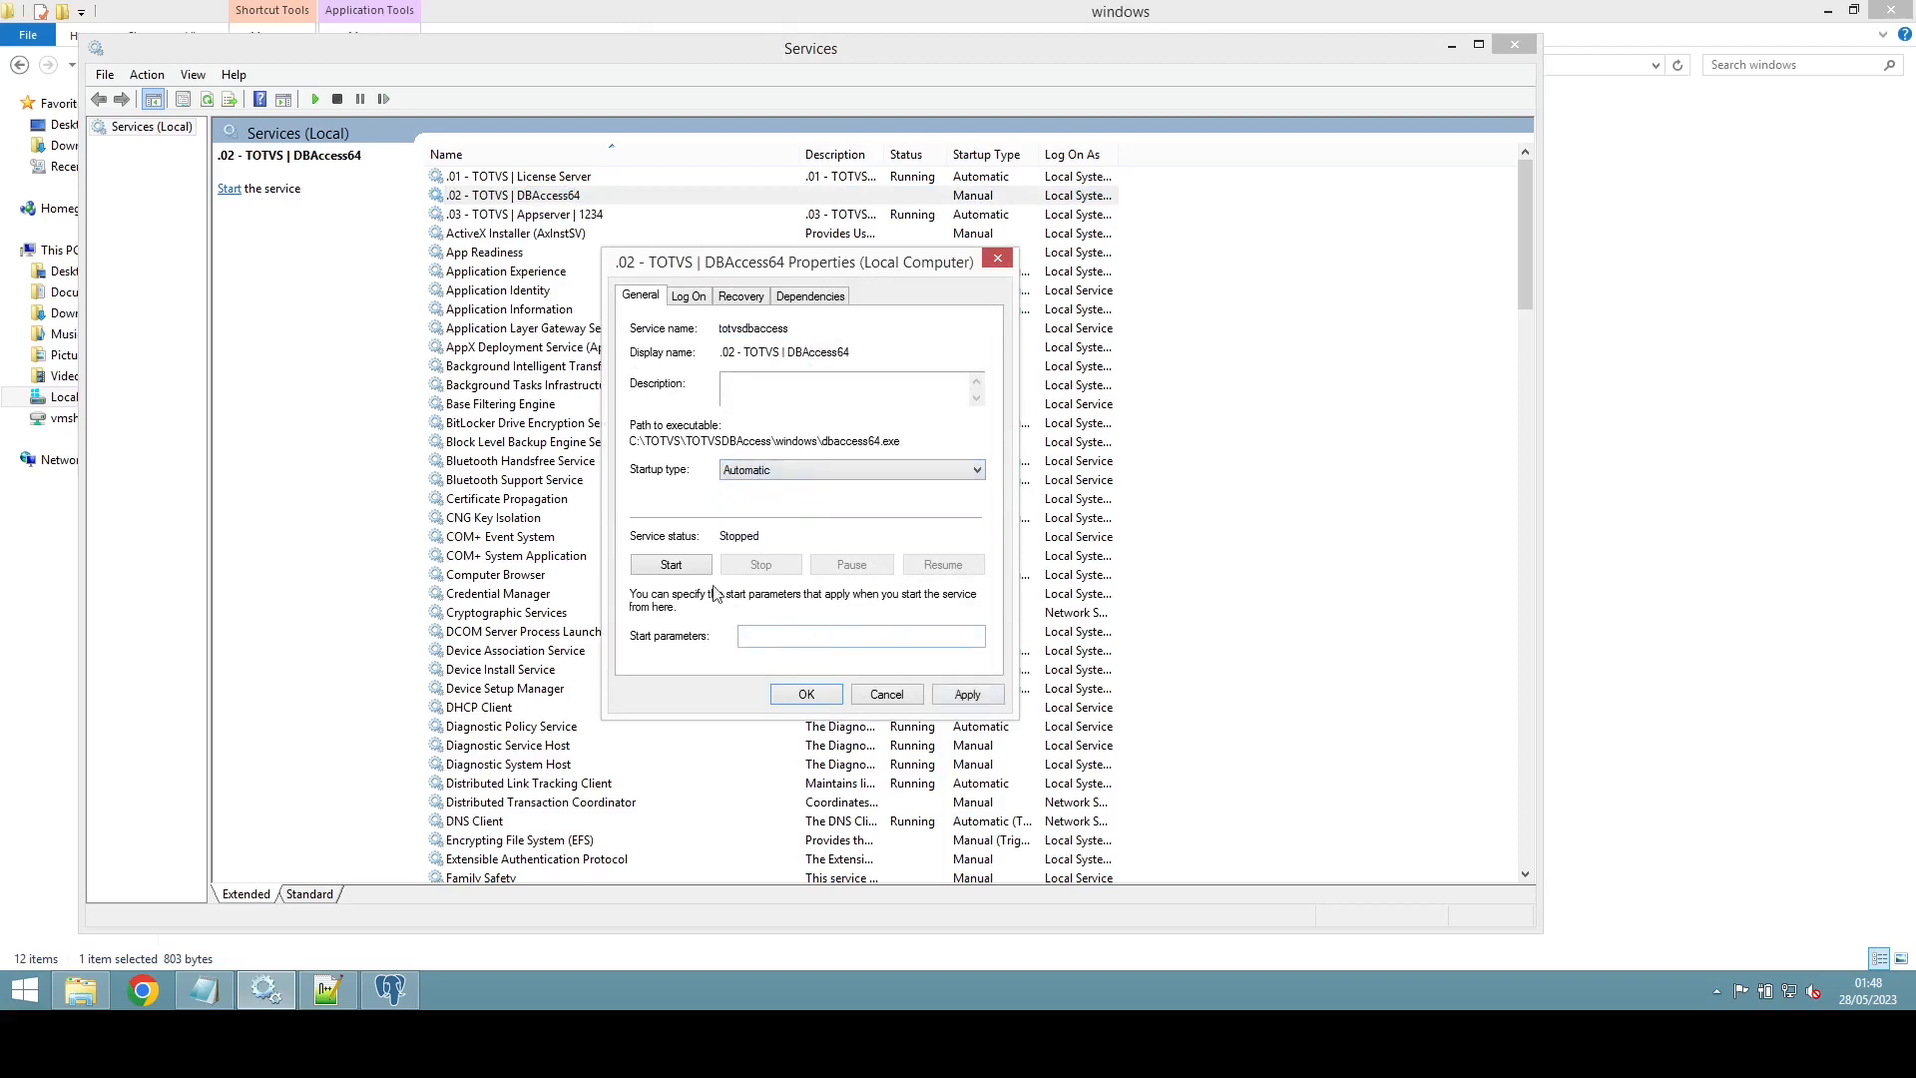
left_click(671, 564)
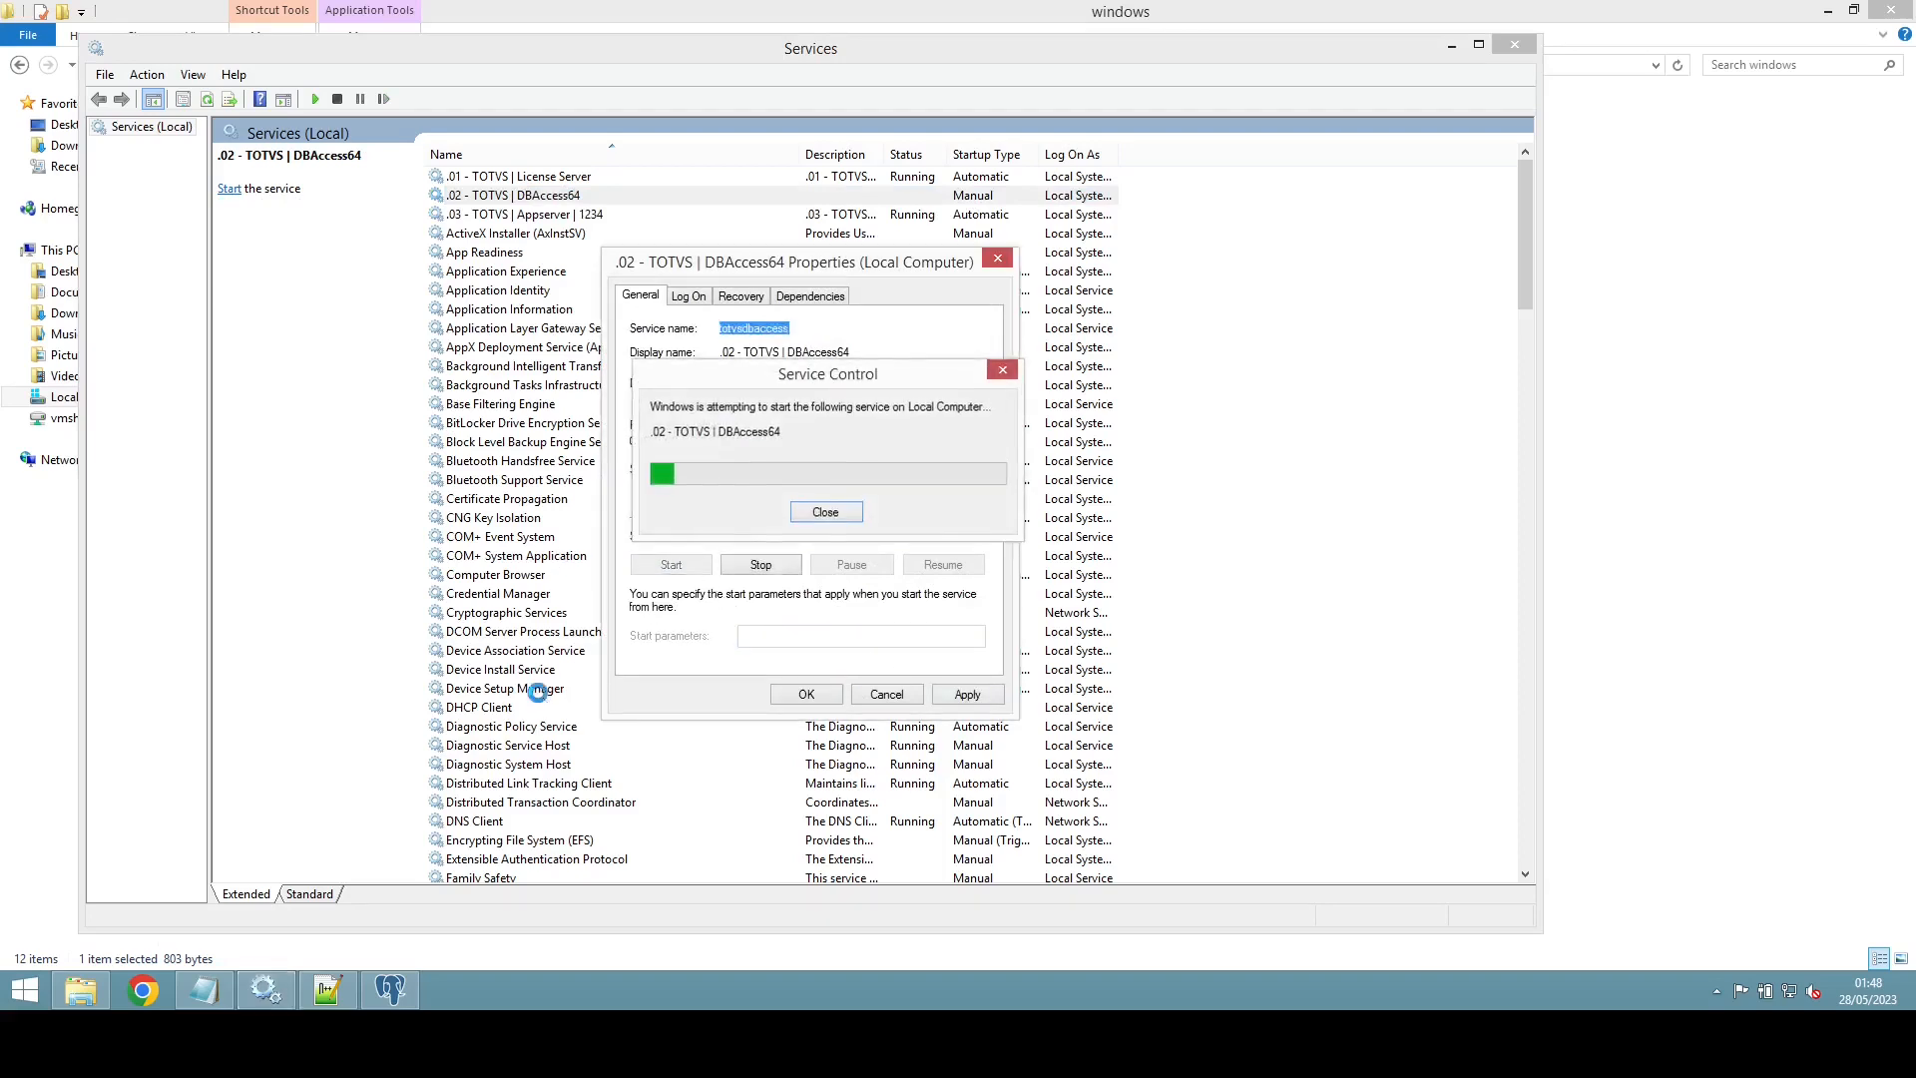
left_click(822, 700)
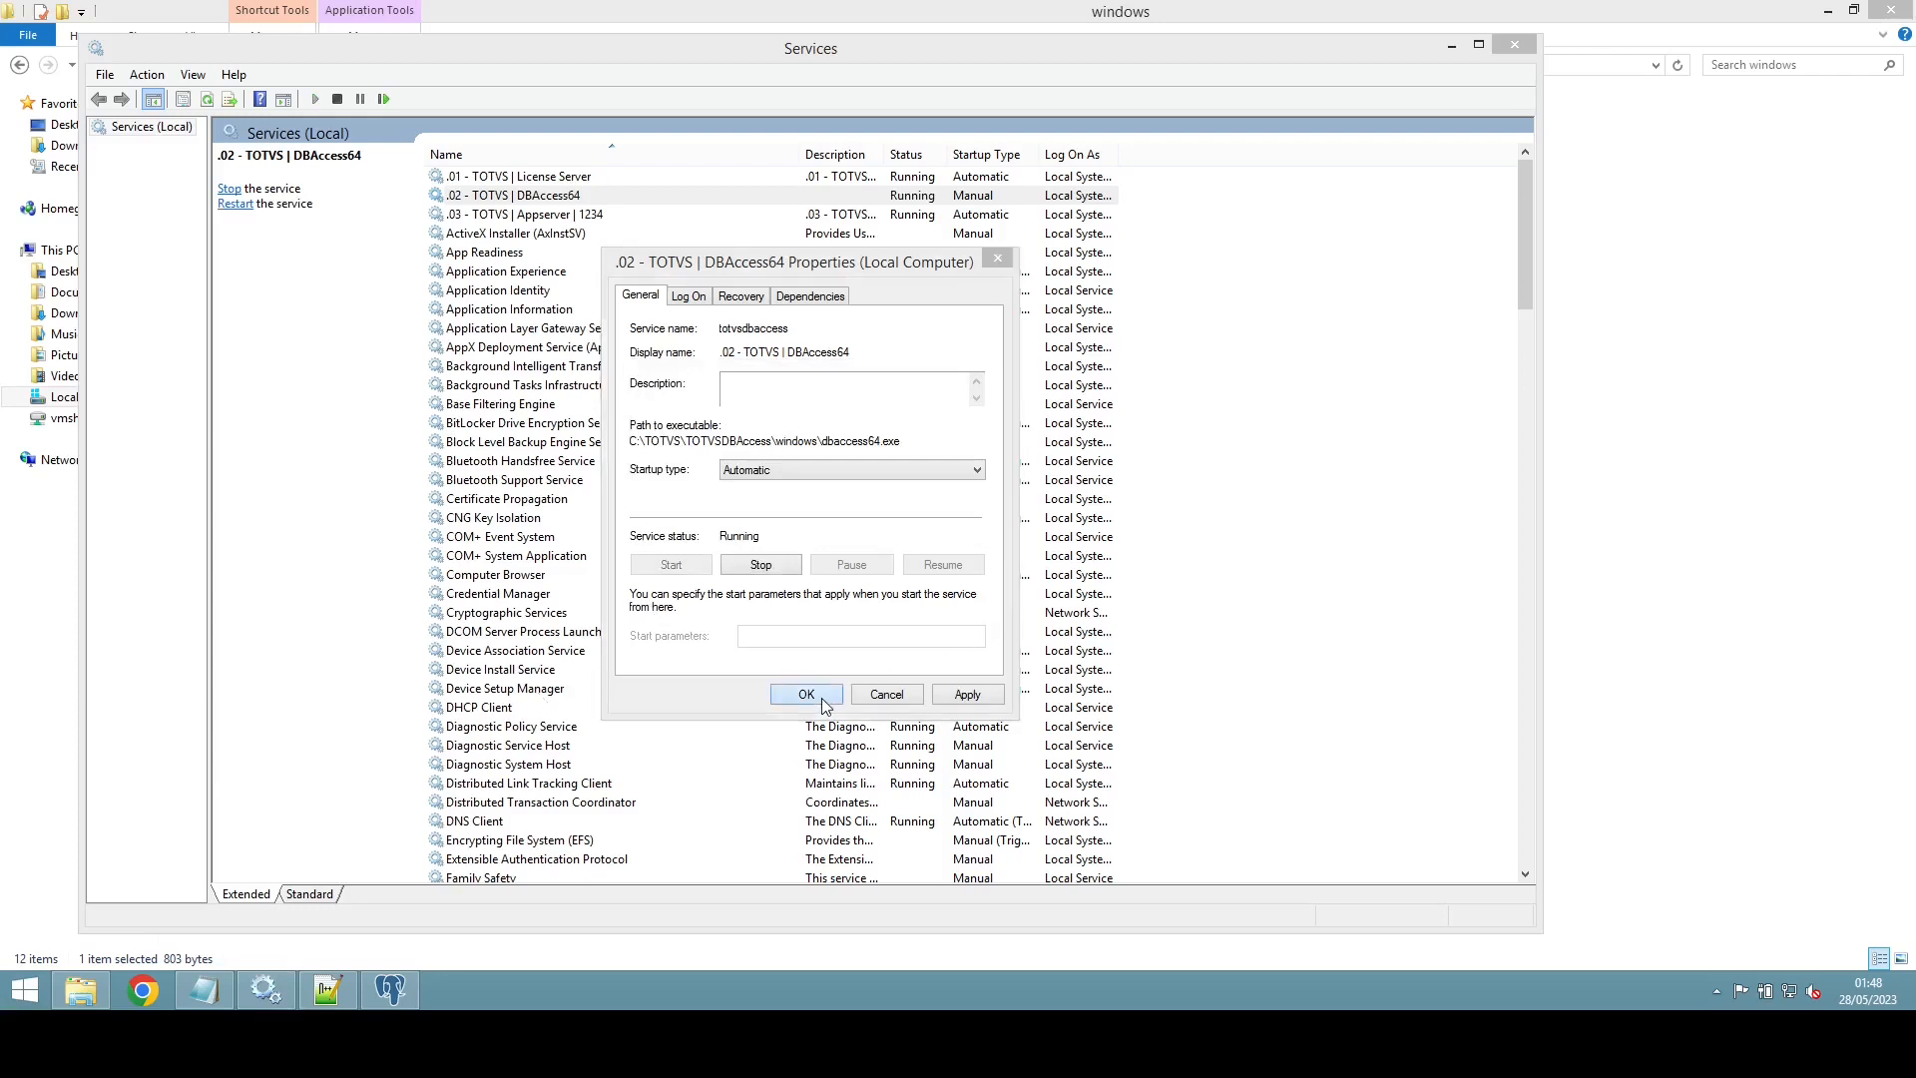